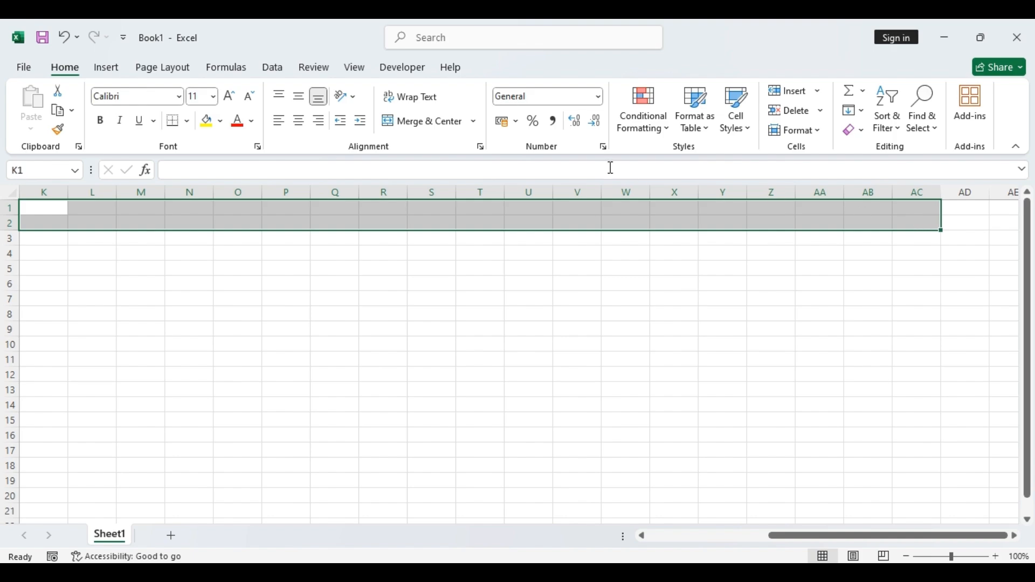
- Merge and center K1:AC2 and enter the title "Attendence Sheet Of Emploees"
left_click(452, 121)
type("A")
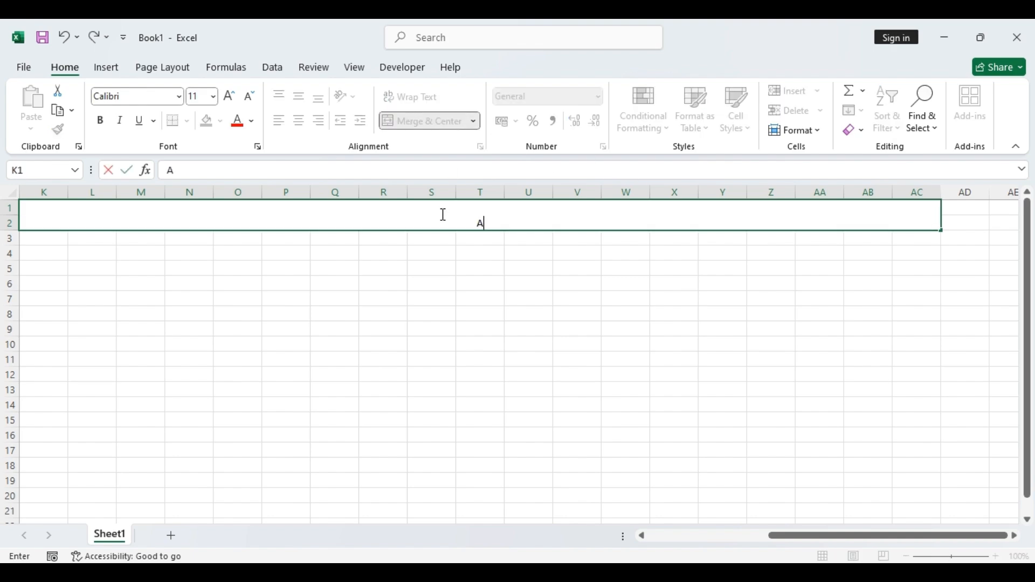
type("ttendence Sheet of")
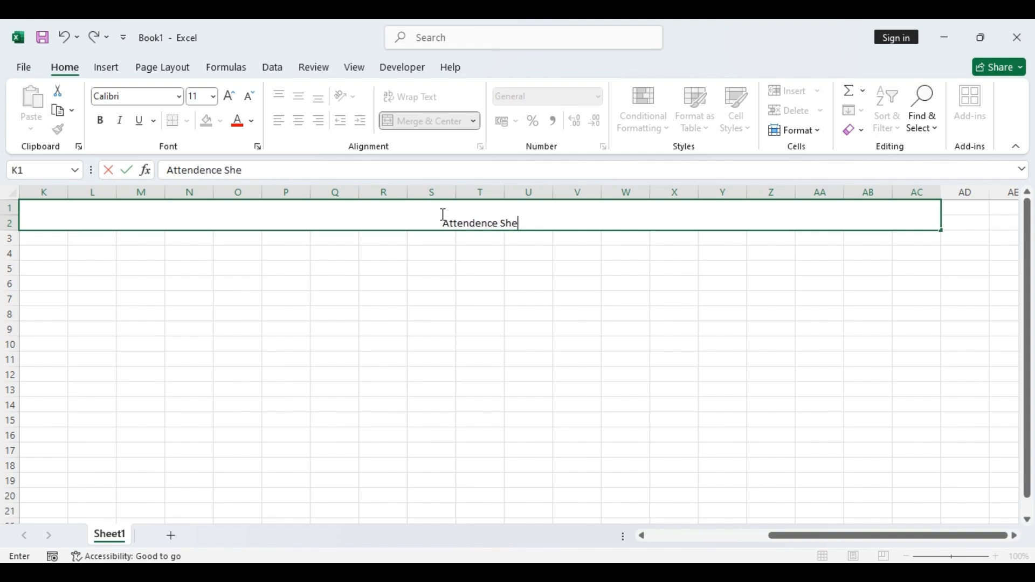
key("BackSpace")
key("BackSpace")
type("Of Emploees")
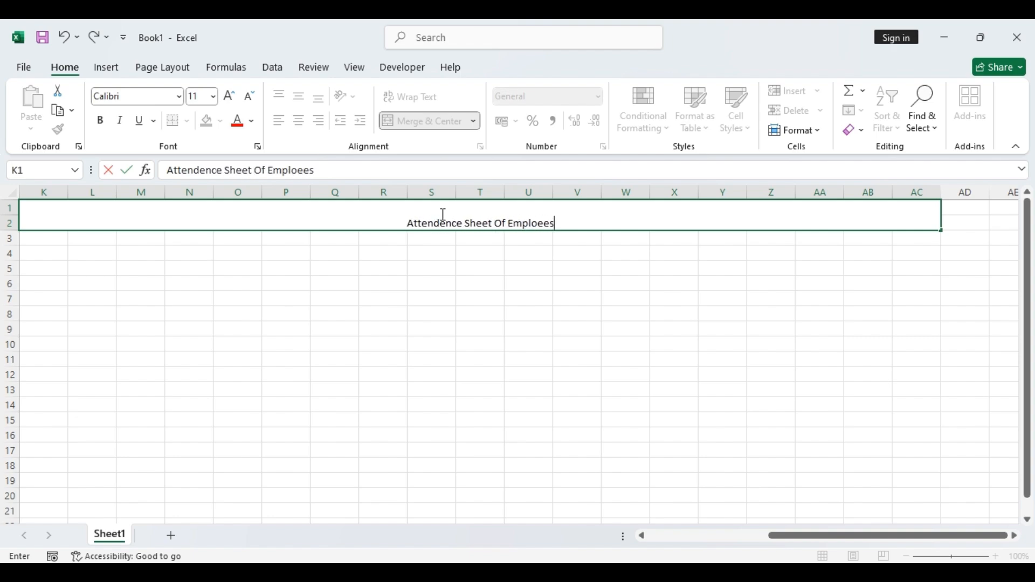
left_click(141, 299)
- Fill the title band A1:AH2 with a custom bright green from the standard color palette
left_click_drag(834, 536, 784, 539)
left_click_drag(53, 217, 637, 221)
left_click(220, 120)
left_click(250, 341)
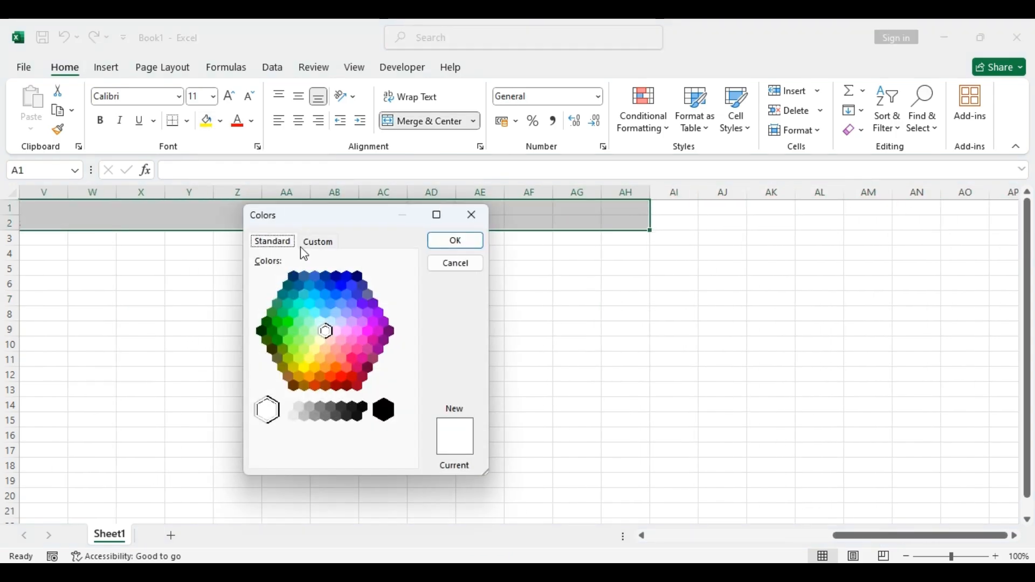
left_click(294, 313)
left_click(455, 241)
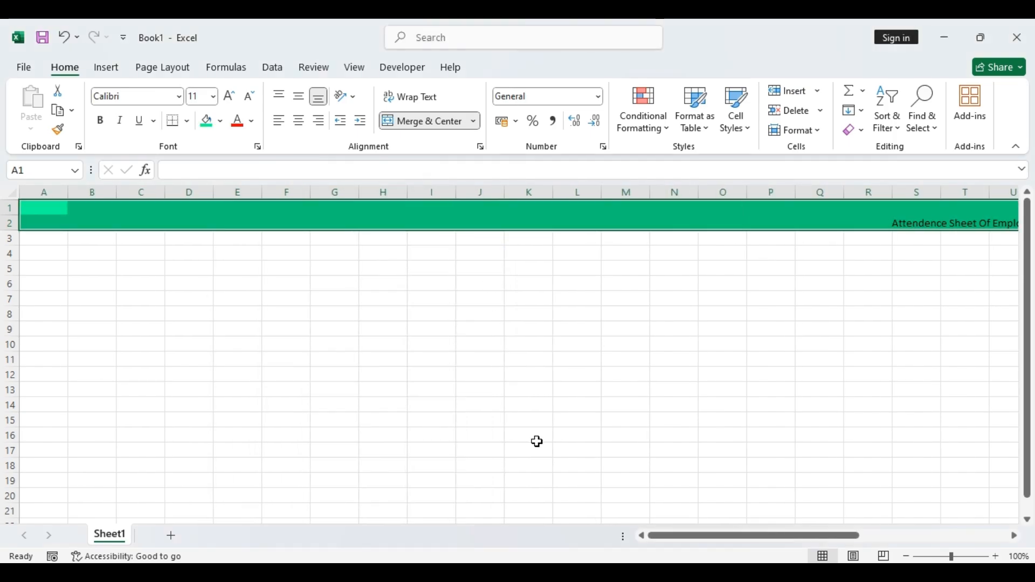
left_click(709, 465)
- Format the merged title in bold ADLaM Display at size 30 and align it to the middle vertically
left_click(904, 222)
left_click(100, 120)
left_click(178, 96)
left_click(143, 209)
left_click(228, 96)
left_click(228, 96)
left_click(229, 96)
left_click(229, 96)
left_click(201, 96)
type("30")
key("Return")
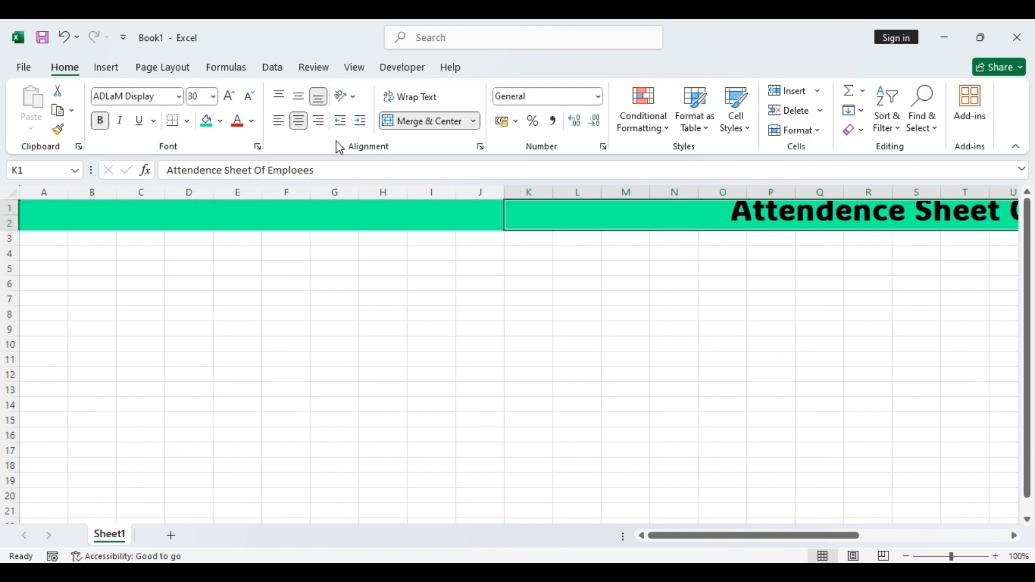
left_click(298, 96)
- Correct the last word of the title to "Employees"
left_click_drag(796, 536, 887, 534)
double_click(717, 241)
type("y")
left_click(717, 326)
- Fill rows 3 and 4 beneath the title band with a lighter yellowish green from the standard color palette
left_click_drag(798, 535, 601, 539)
left_click_drag(44, 239, 982, 244)
left_click(220, 120)
left_click(247, 386)
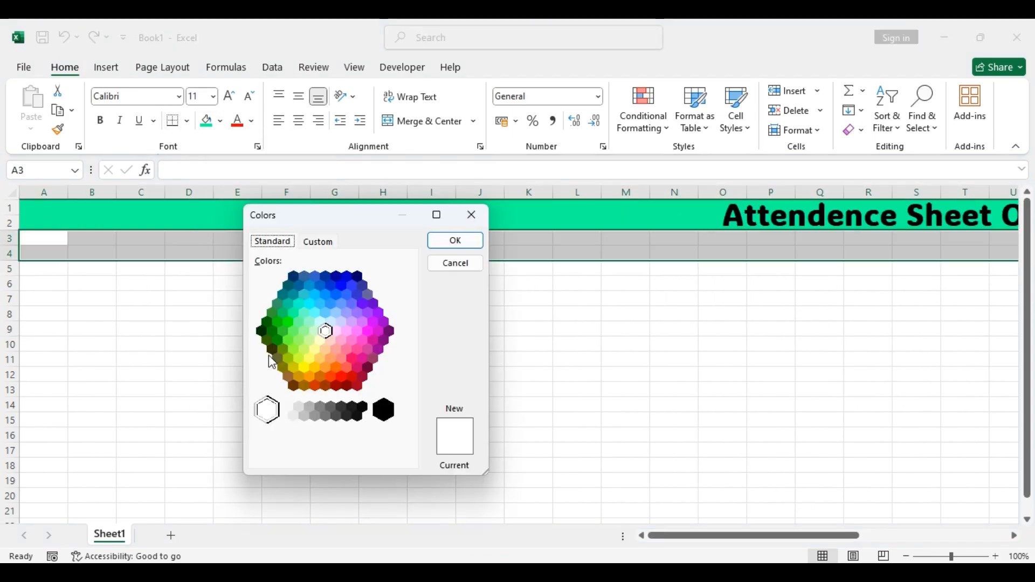
left_click(294, 330)
left_click(456, 240)
left_click(771, 450)
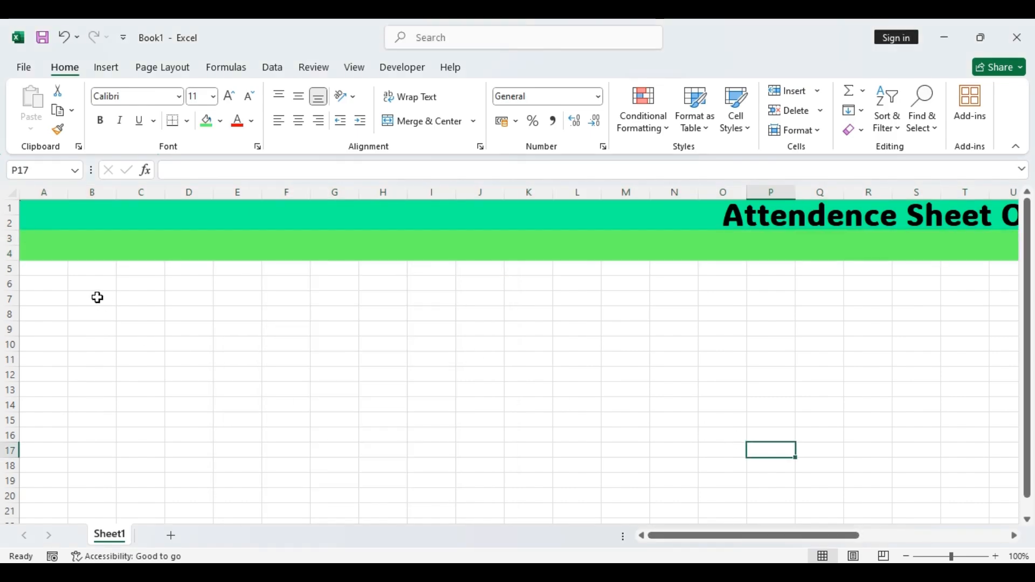
- Enter the column headers "Emp Id" in A5 and "Emp Name" in B5
left_click(54, 270)
type("Em")
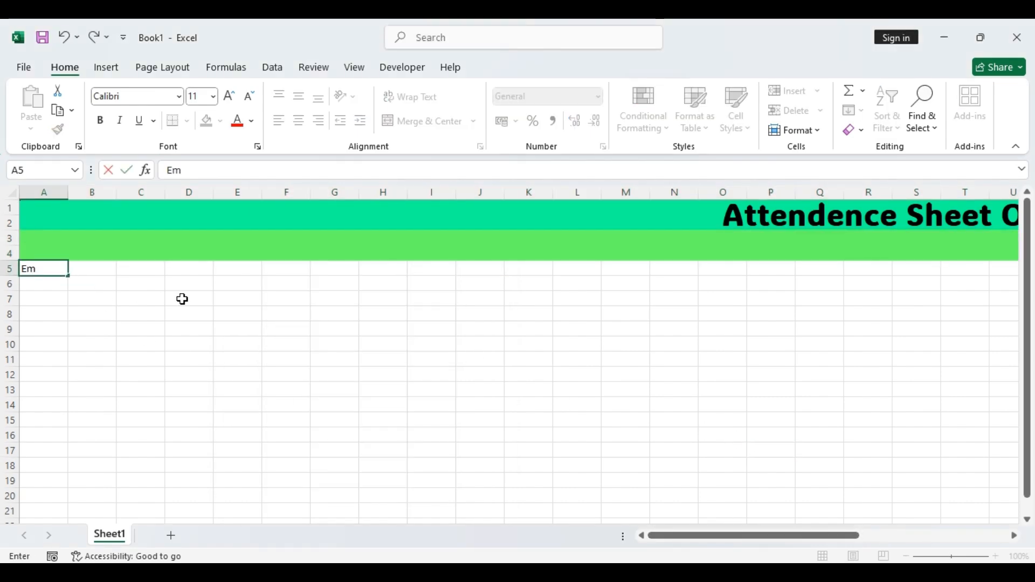
type("p Id")
key("Tab")
type("E")
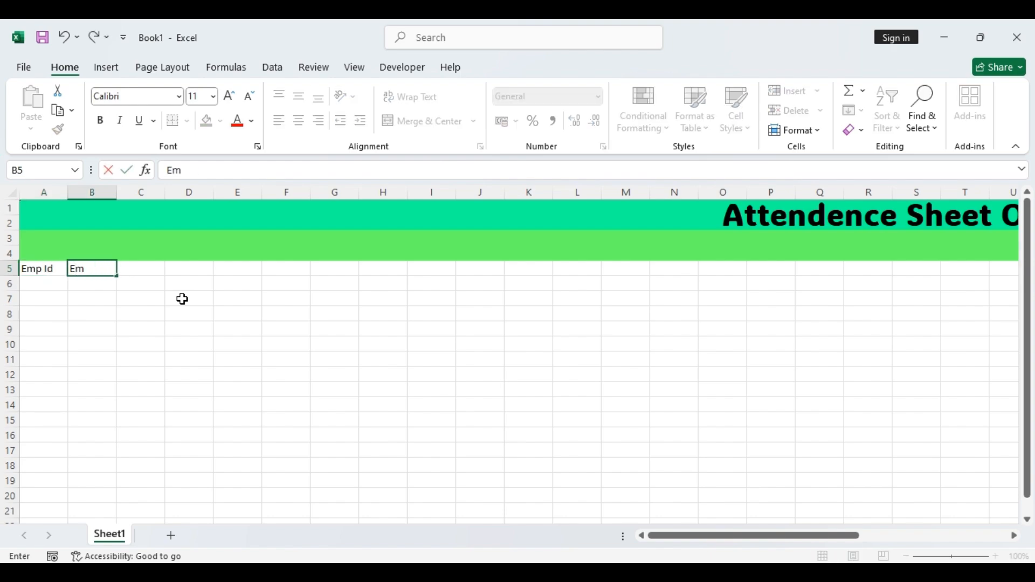
type("mp Name")
key("Tab")
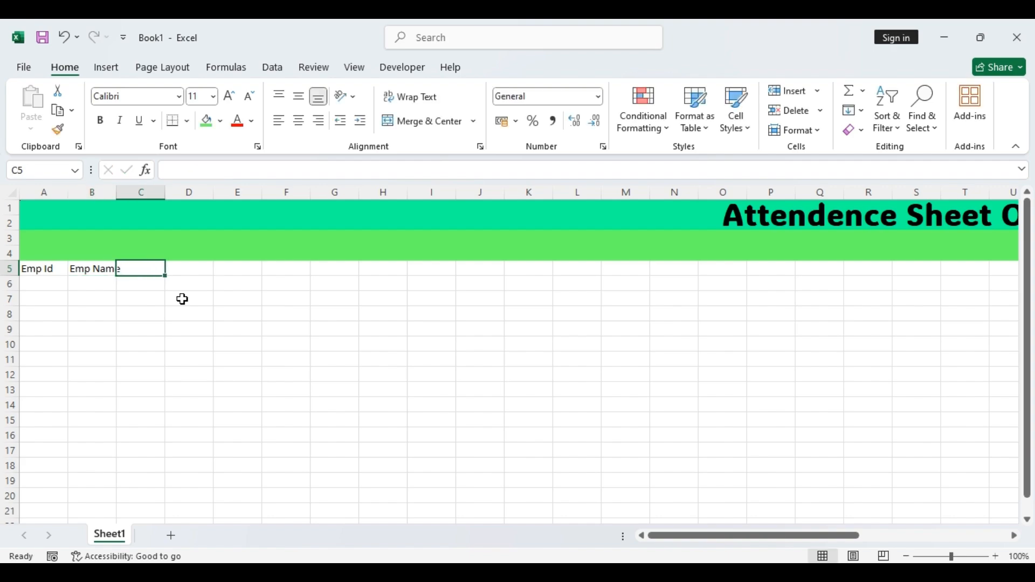
- Enter the attendance code headers P, A, L and H in cells C5 to F5
type("L")
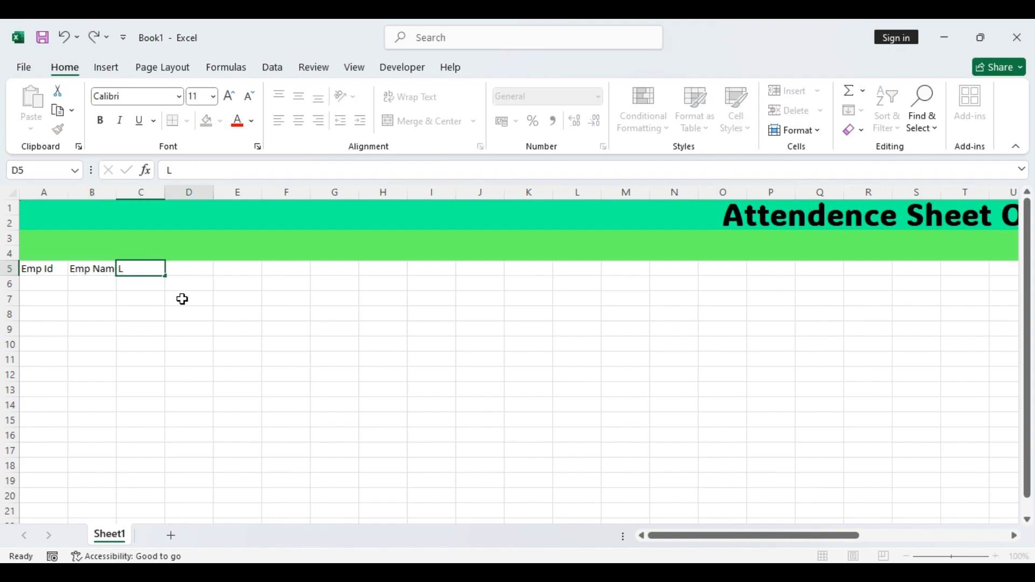
key("Tab")
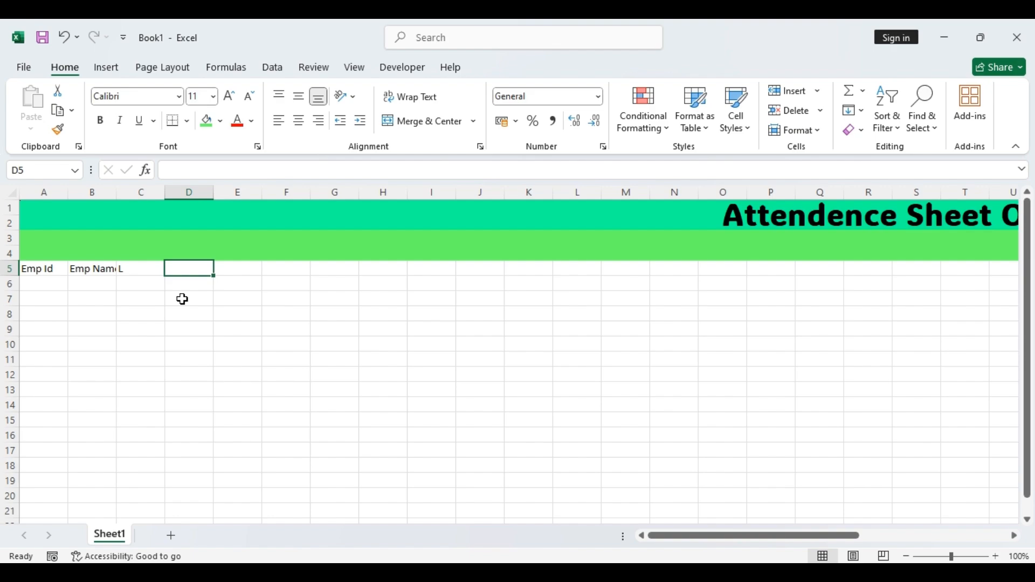
left_click(125, 268)
type("P")
key("Tab")
type("A")
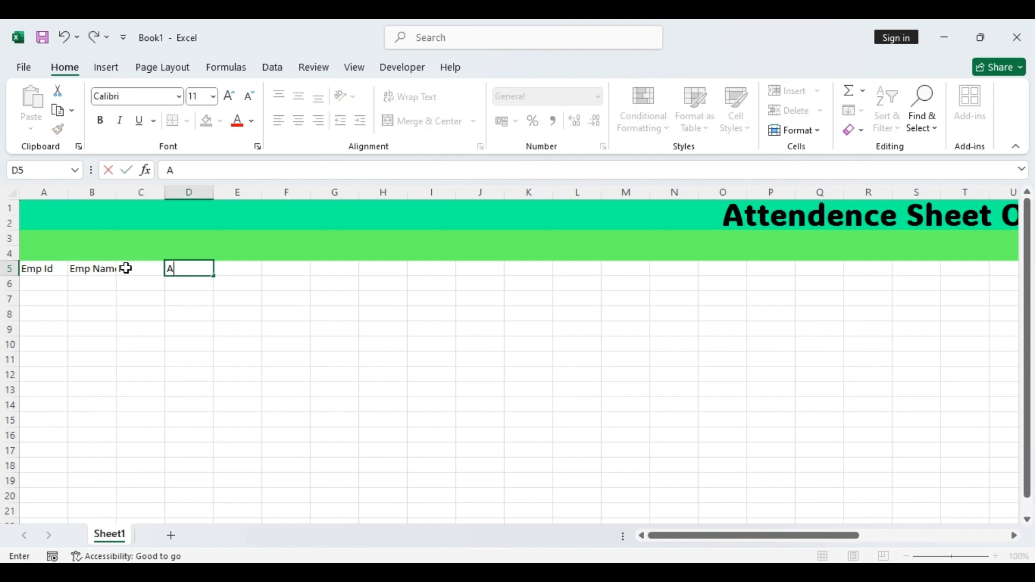
key("Tab")
type("L")
key("Tab")
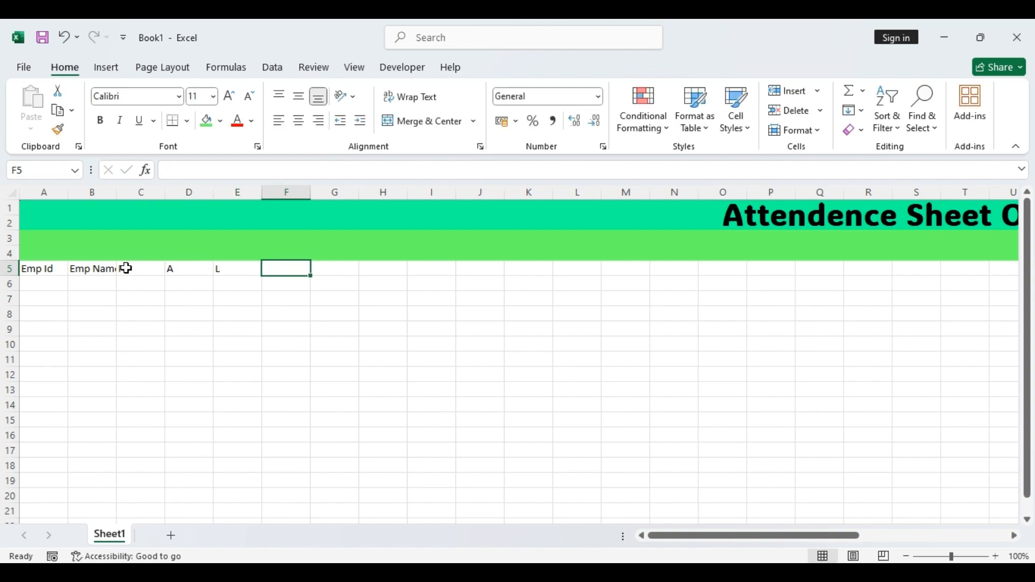
type("H")
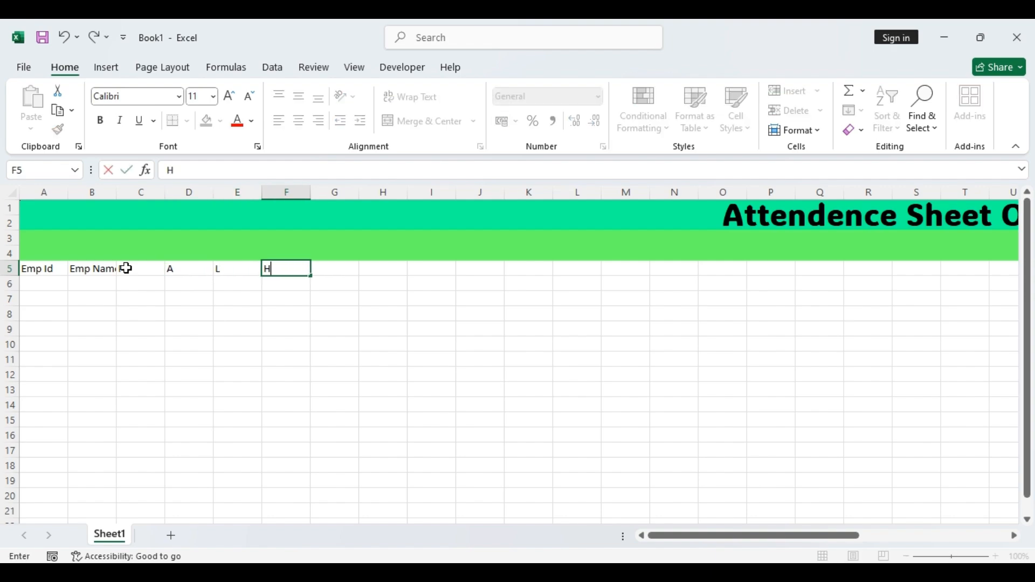
left_click(343, 323)
left_click(347, 268)
- Merge and center K3:M3 and enter the label "Select Year"
left_click_drag(529, 238, 609, 238)
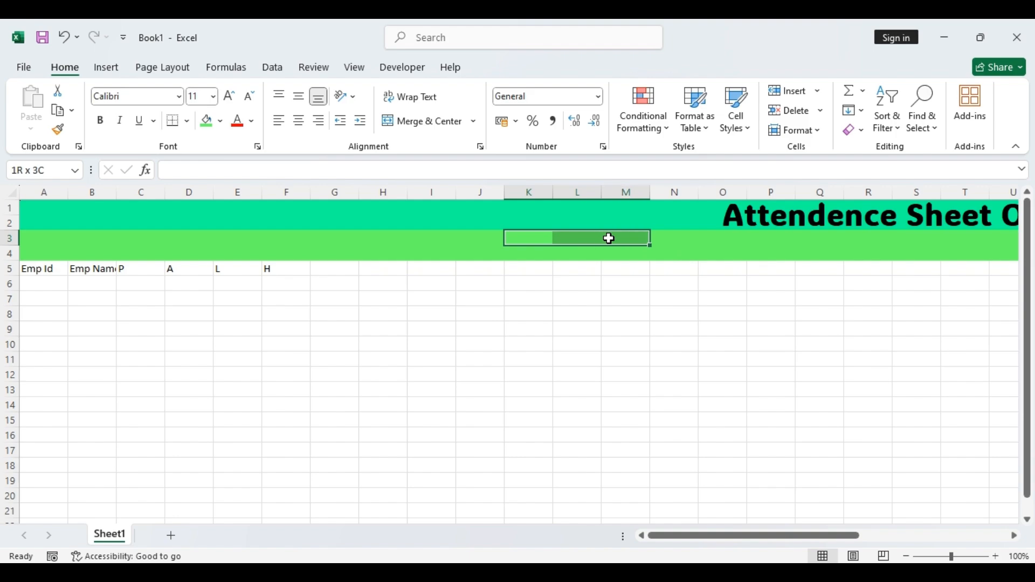
left_click(465, 122)
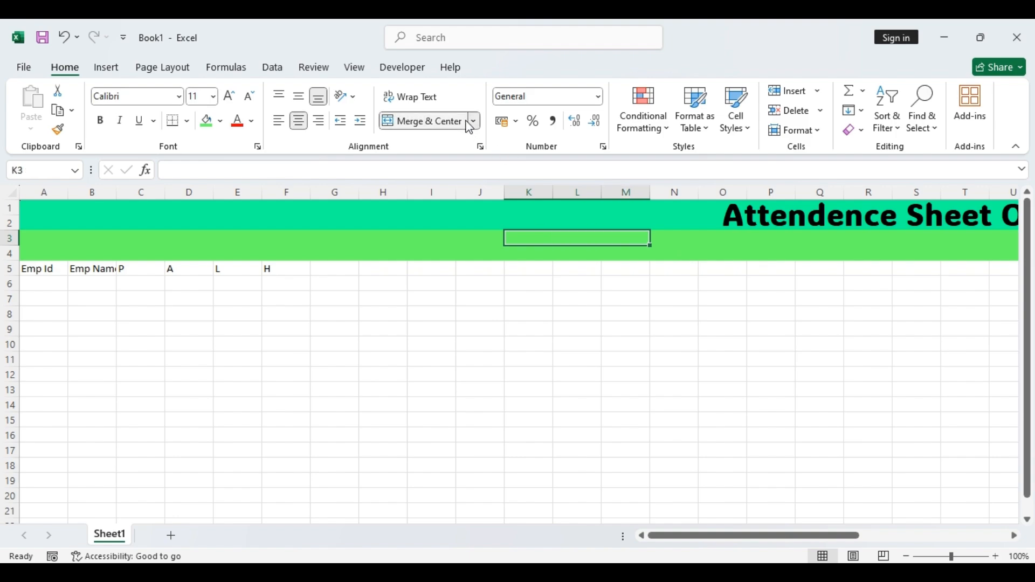
key("ctrl+s")
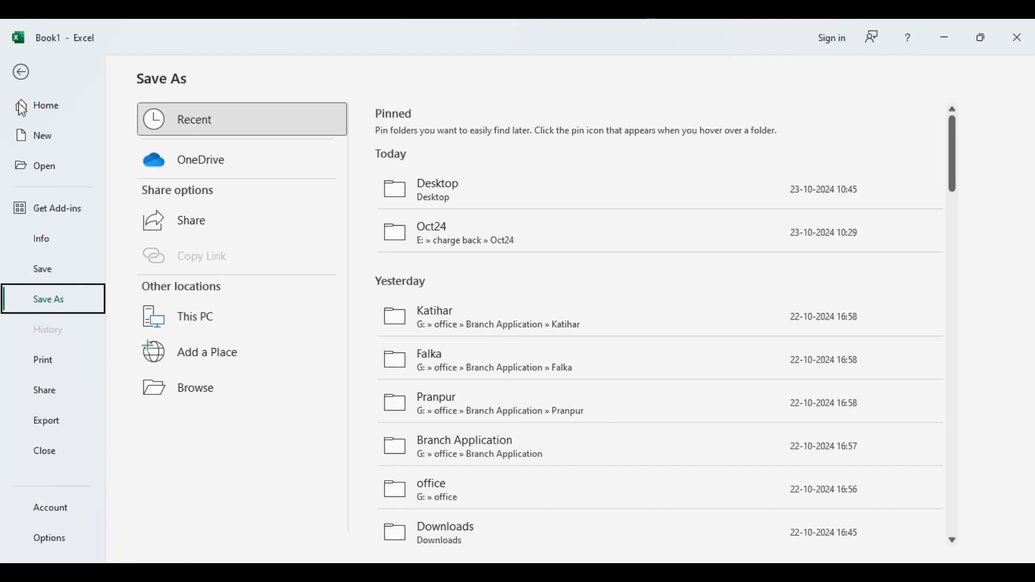
left_click(23, 69)
double_click(548, 235)
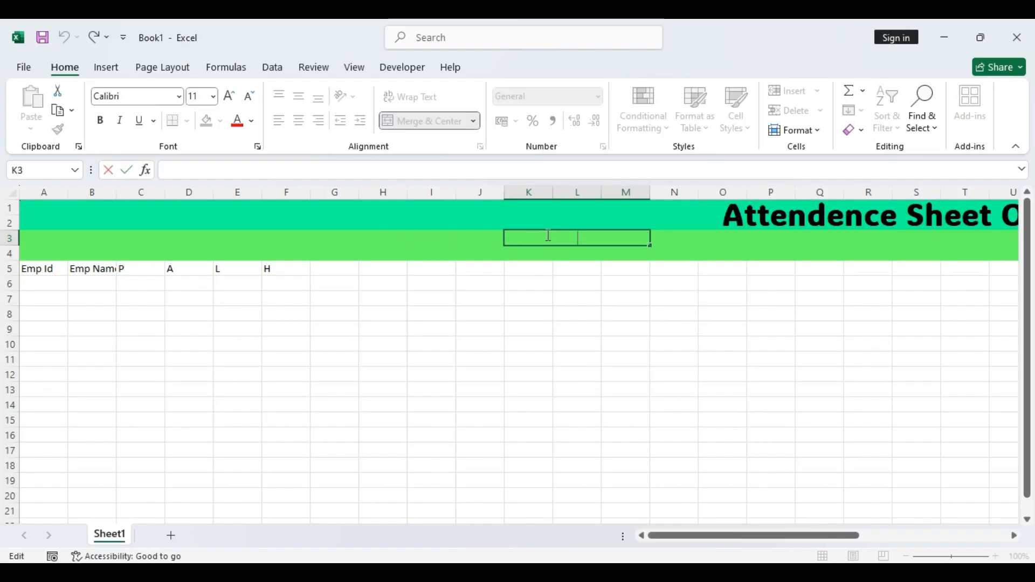
type("Select Year")
- Set the K3 label's font color to black and add a colon so it reads "Select Year:"
left_click(251, 121)
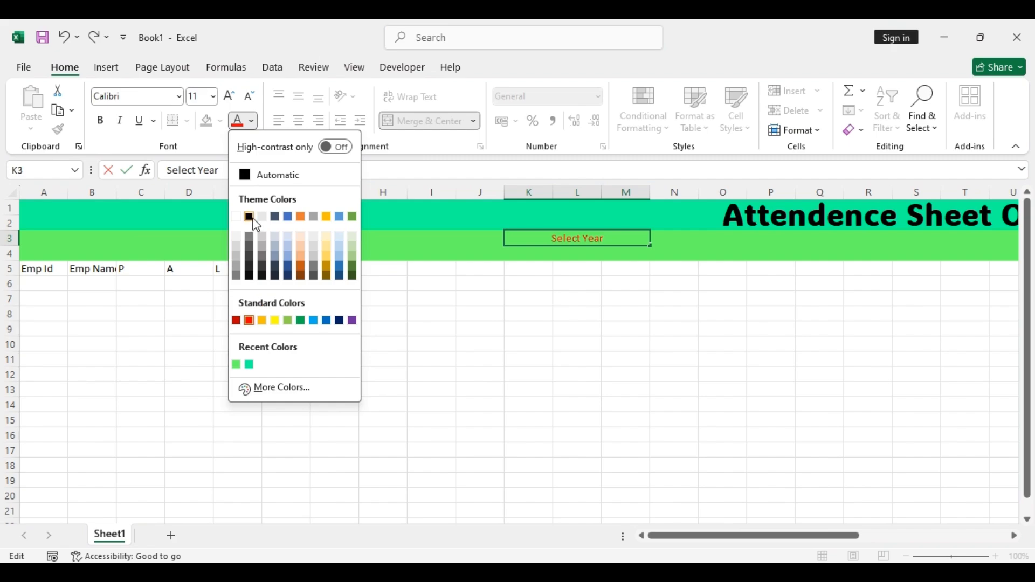
left_click(250, 216)
left_click(237, 126)
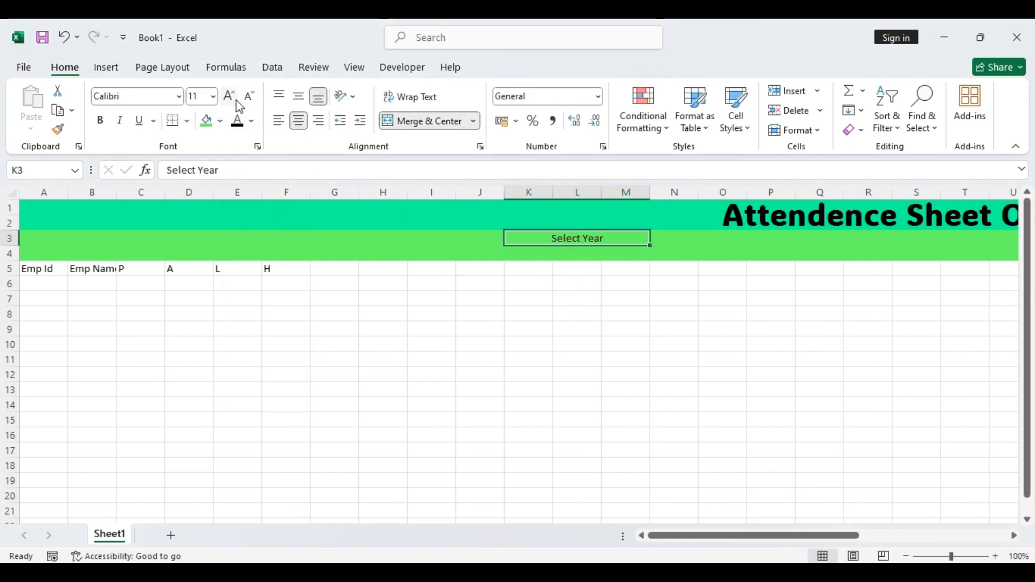
double_click(623, 236)
type(":")
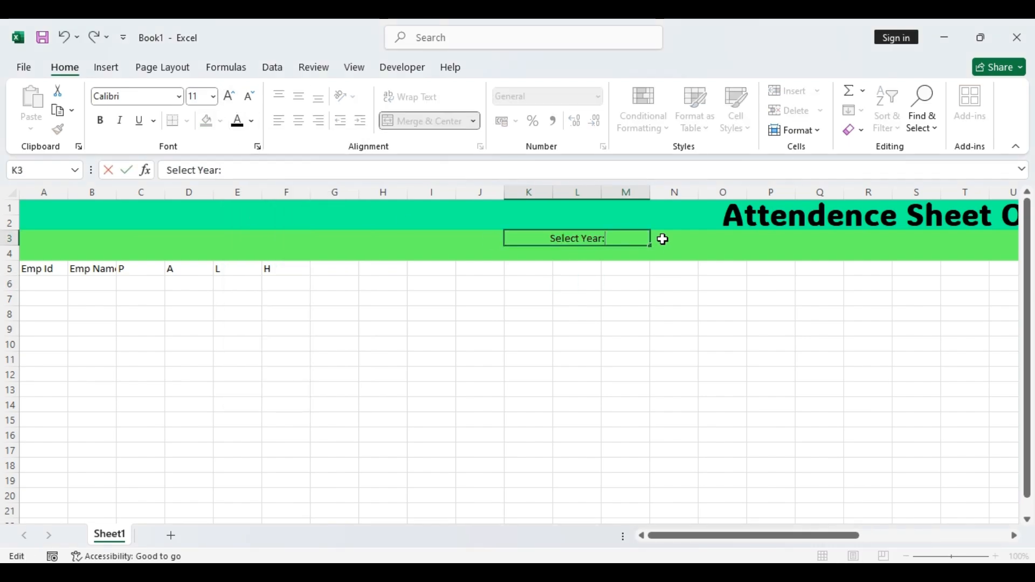
- Merge and center N3:O3 beside the year label as the year entry cell
left_click(662, 238)
left_click_drag(663, 239, 710, 236)
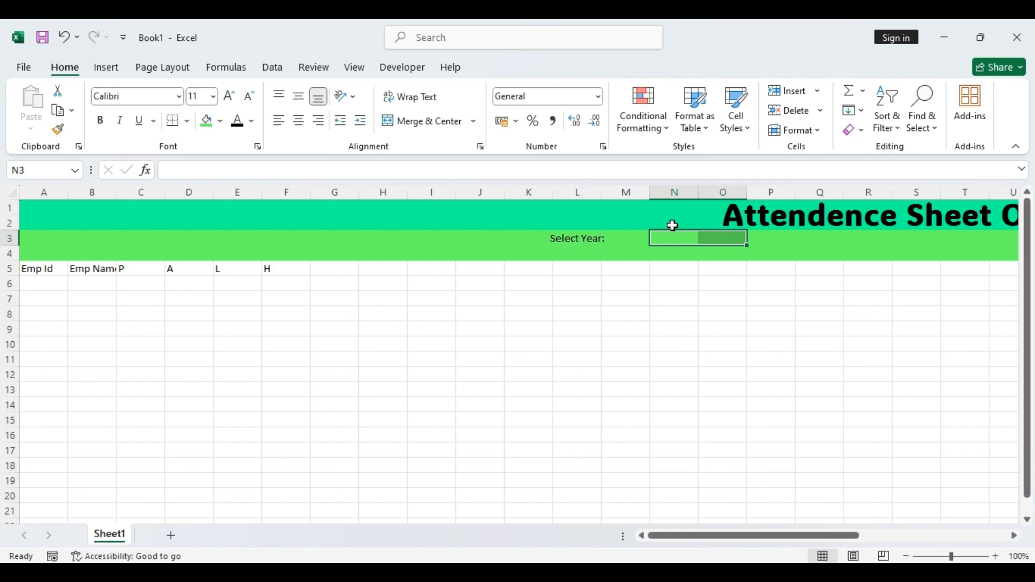
key("alt+h")
key("m")
key("c")
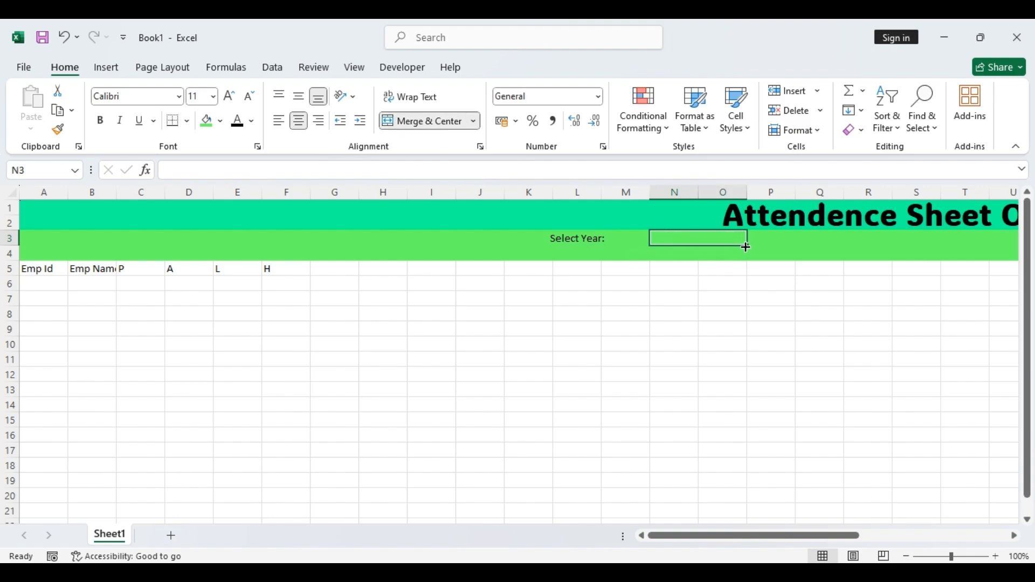
- Merge and center Q3:S3 and enter the label "Select Month"
left_click_drag(806, 238, 901, 236)
left_click(432, 121)
type("S")
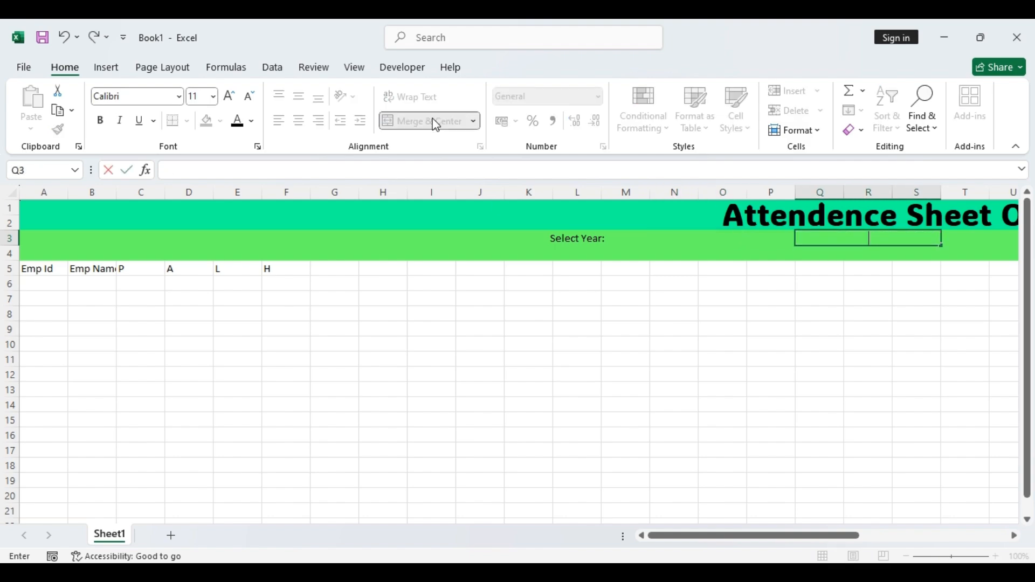
type("elect Month")
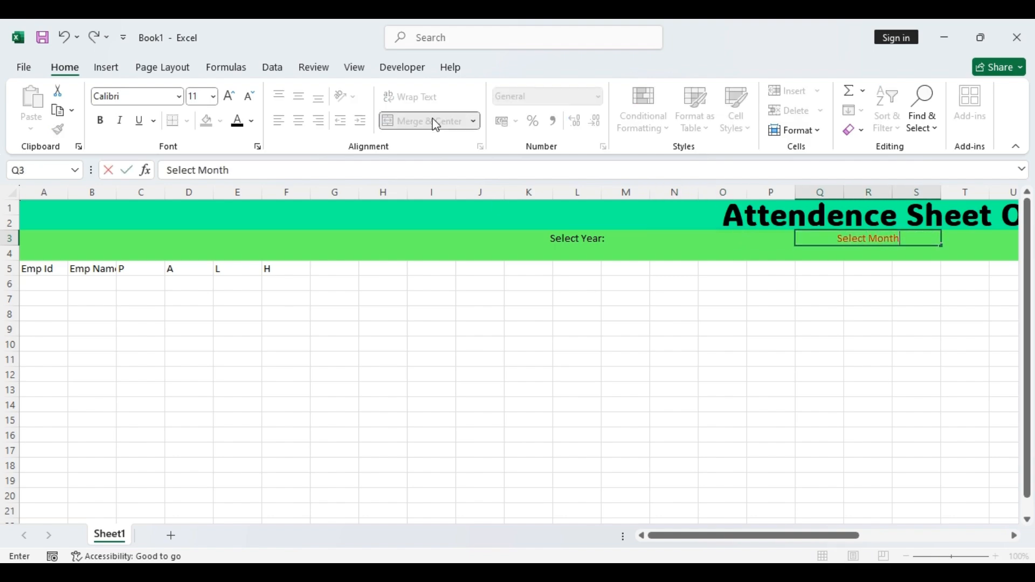
left_click(734, 341)
- Merge and center T3:V3 beside the month label as the month entry cell
left_click_drag(747, 538, 755, 537)
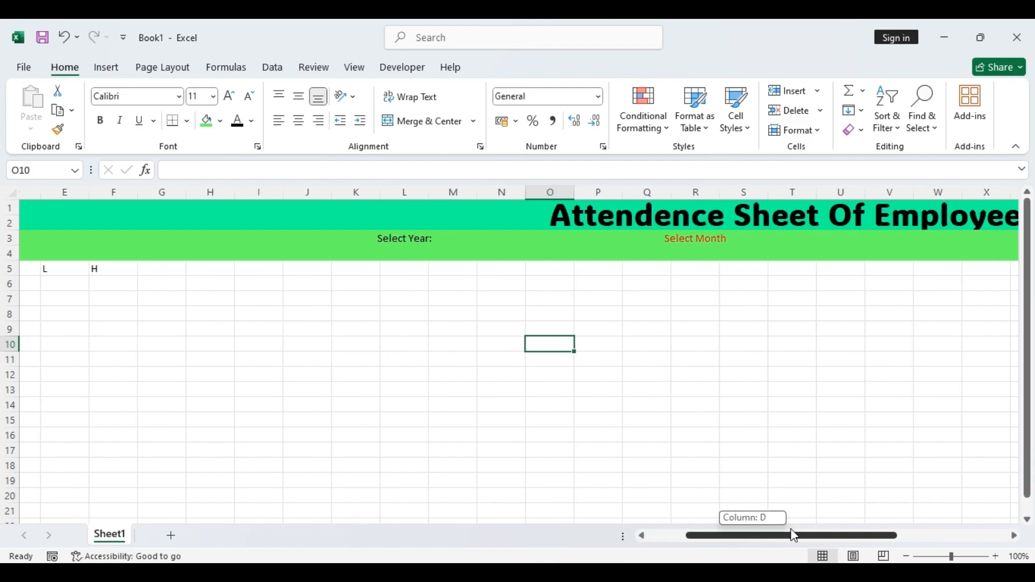
left_click(726, 238)
left_click_drag(755, 237, 860, 240)
left_click(434, 129)
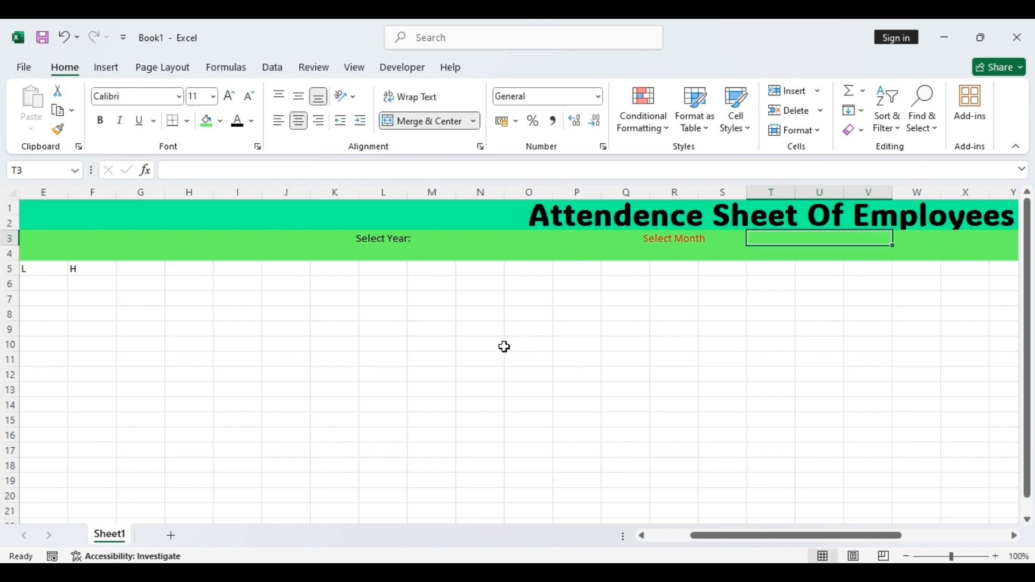
- Enter the label "Attendence From" in K4, beneath the year label
left_click(379, 251)
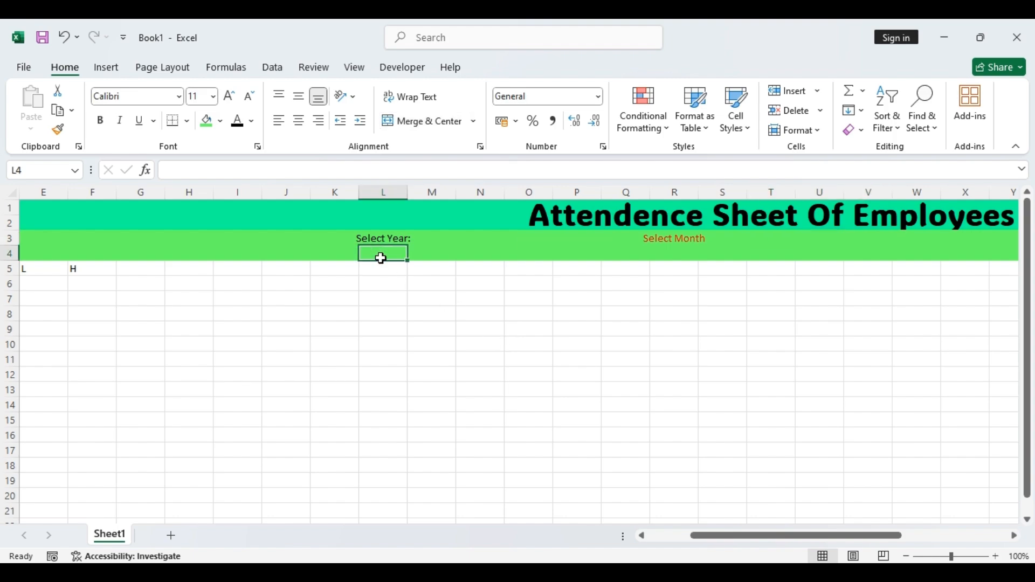
left_click_drag(343, 257, 497, 256)
type("A")
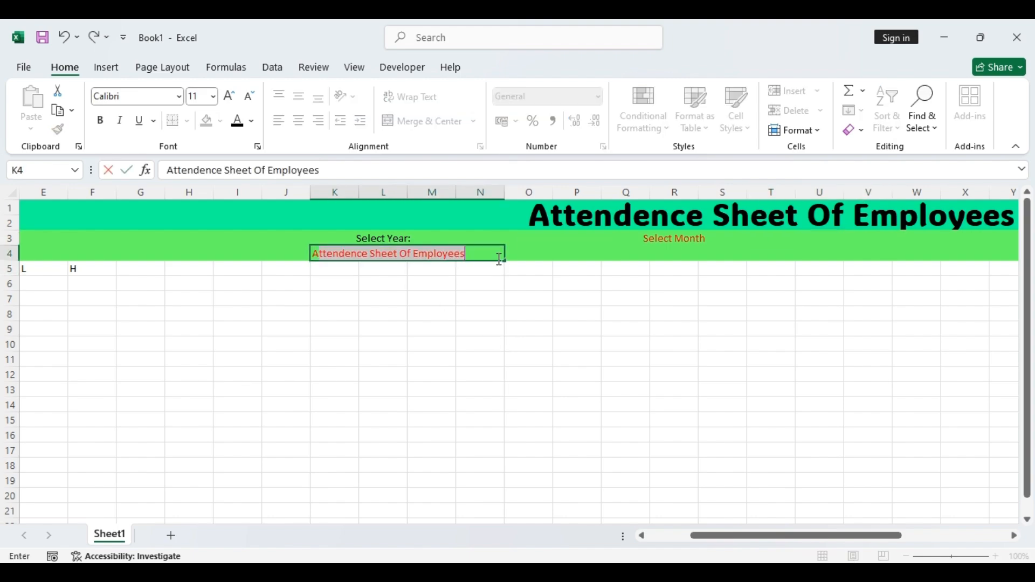
type("ttendence")
key("Delete")
- Merge and center O4:R4 and T4:V4 as date cells, with the label "To" in S4 between them
left_click_drag(533, 257, 666, 253)
left_click(406, 122)
left_click(731, 255)
type("To")
left_click_drag(766, 255, 853, 250)
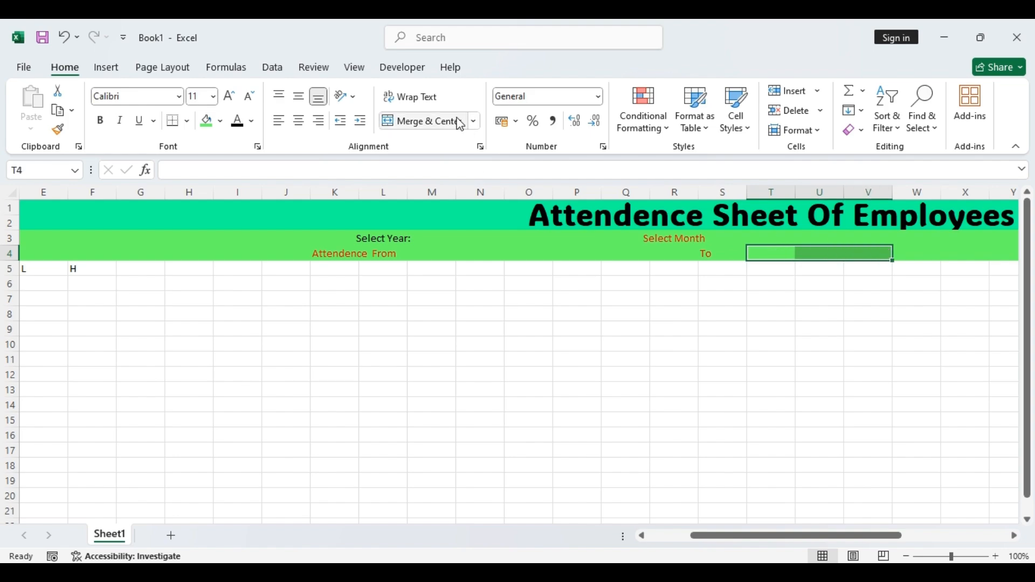
left_click(460, 122)
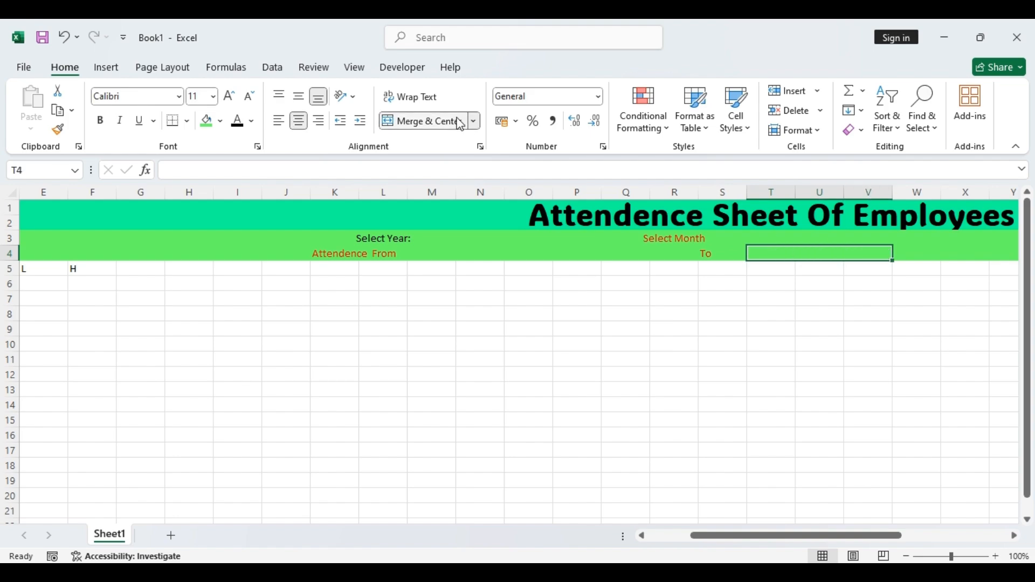
- Add a new sheet and fill A1:A7 with the years 2024 to 2030
left_click(171, 537)
type("2024")
key("Return")
type("2025")
left_click_drag(51, 208, 60, 223)
left_click_drag(68, 231, 70, 305)
- Enter "Jan" in B1 and fill the month series down to B12
left_click(104, 208)
type("Jan")
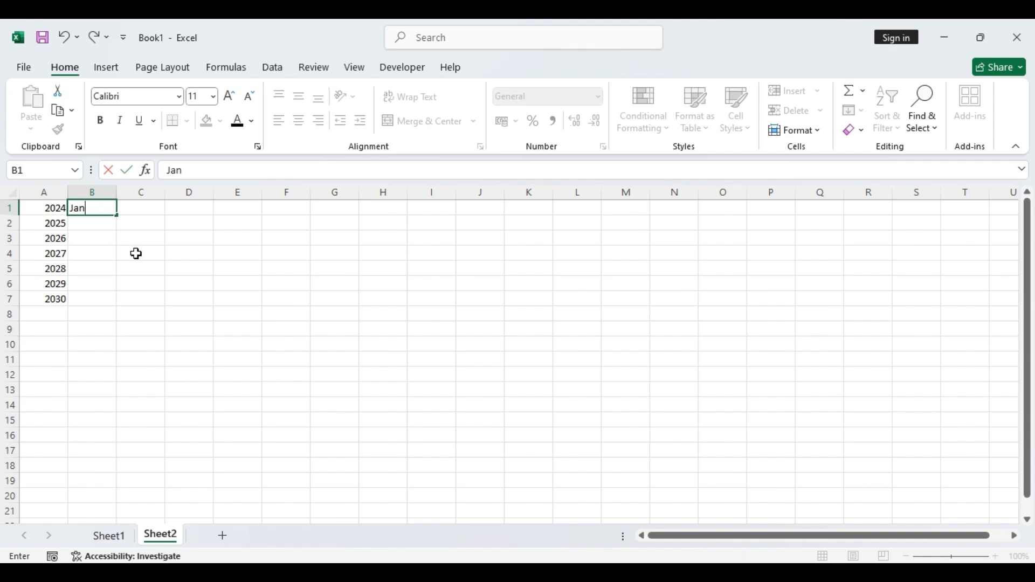
left_click(80, 208)
left_click_drag(117, 214, 93, 377)
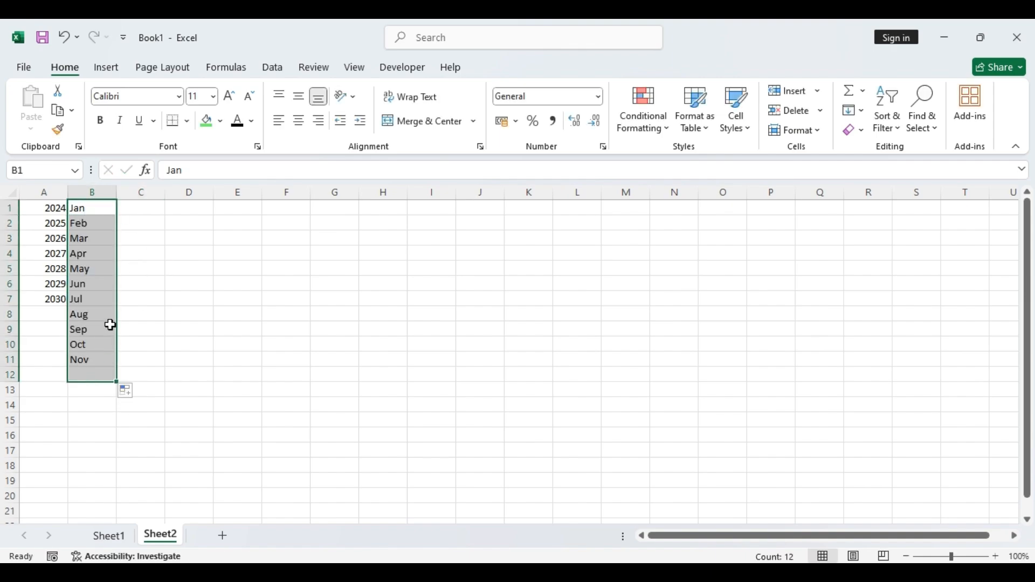
- Enter "Sun" in C1 and fill the weekday series down to C7
left_click(144, 215)
type("Sun")
left_click_drag(144, 212, 154, 302)
left_click(131, 207)
left_click_drag(164, 215, 159, 303)
- List the attendance codes P, A, L, H and OFF in D1:D5
left_click(202, 216)
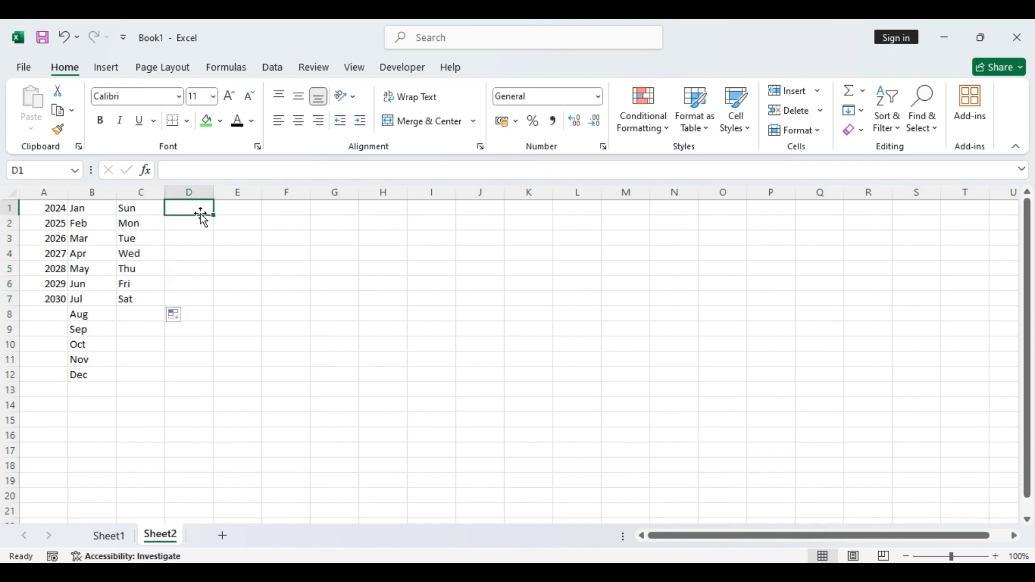
type("A")
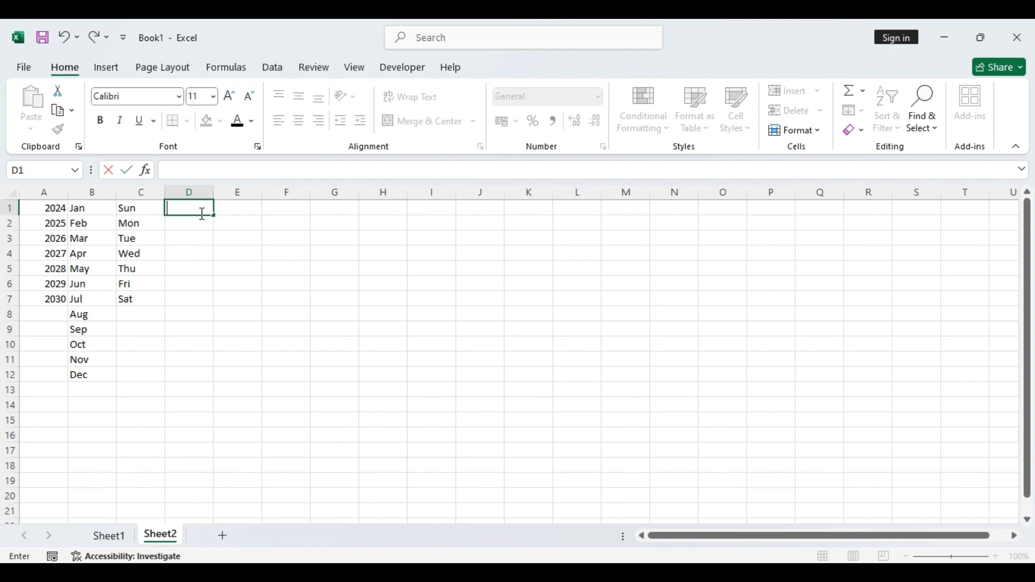
key("Return")
type("A")
key("Return")
type("L")
key("Return")
type("H")
key("Return")
type("Of")
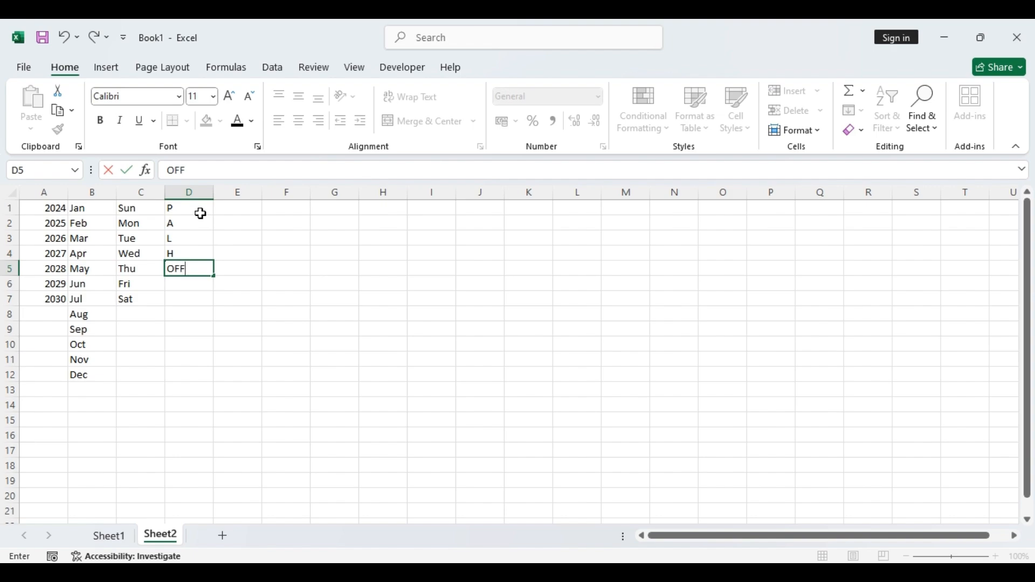
key("Return")
- Add a list data validation to the year cell N3 on Sheet1, using =Sheet2!$A$1:$A$7 as the source
left_click(114, 535)
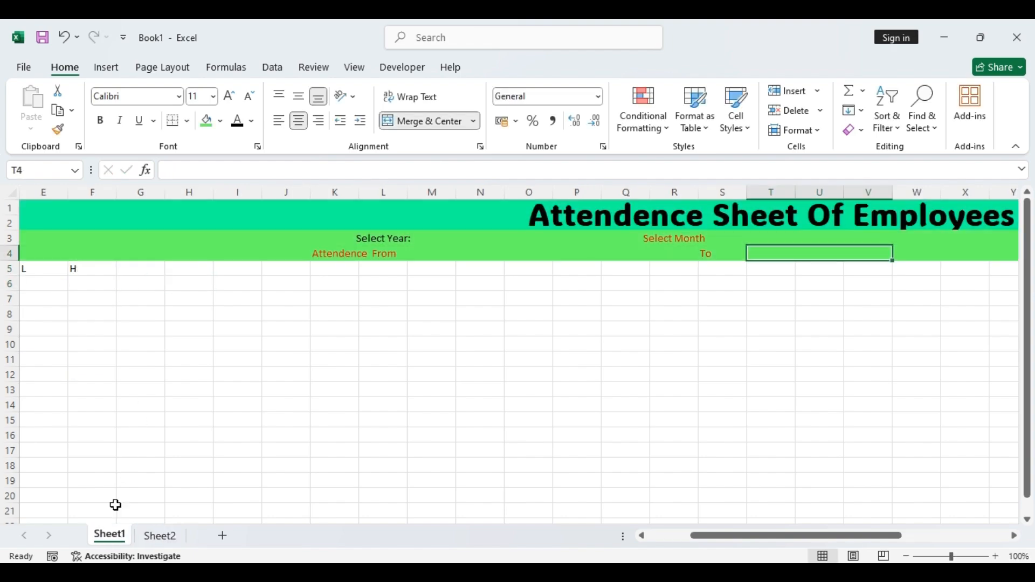
left_click(435, 245)
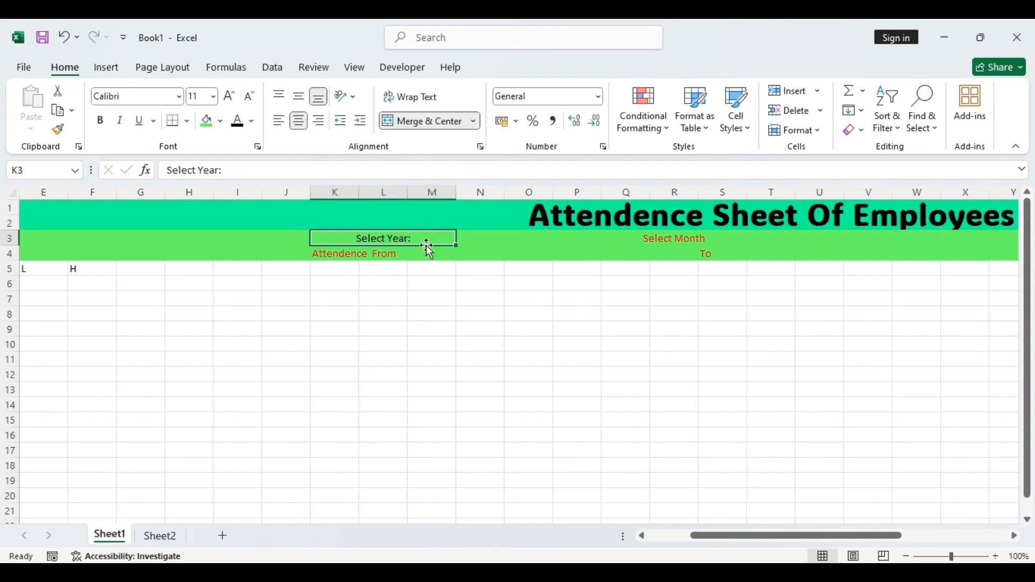
left_click(469, 236)
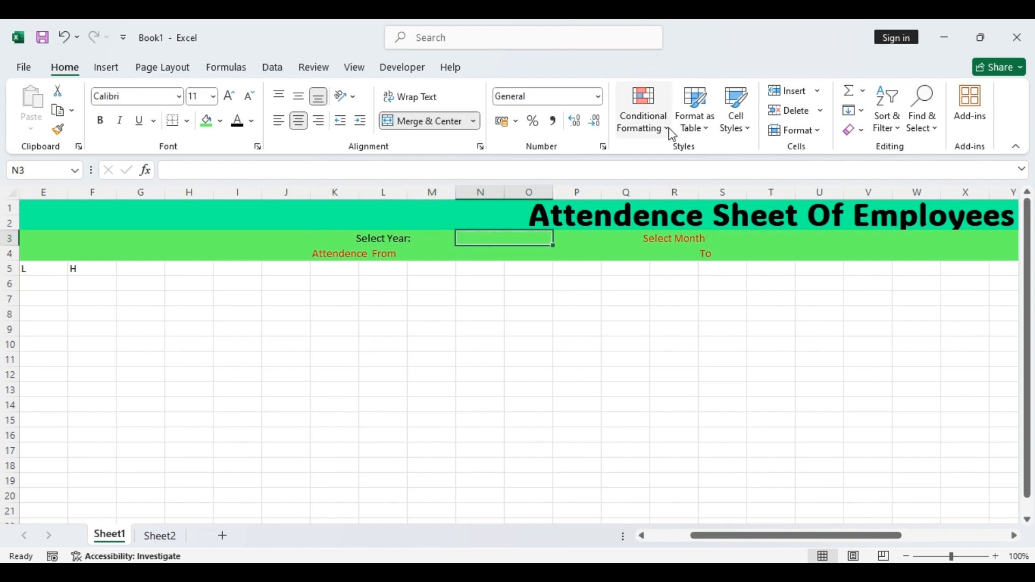
left_click(272, 68)
left_click(671, 130)
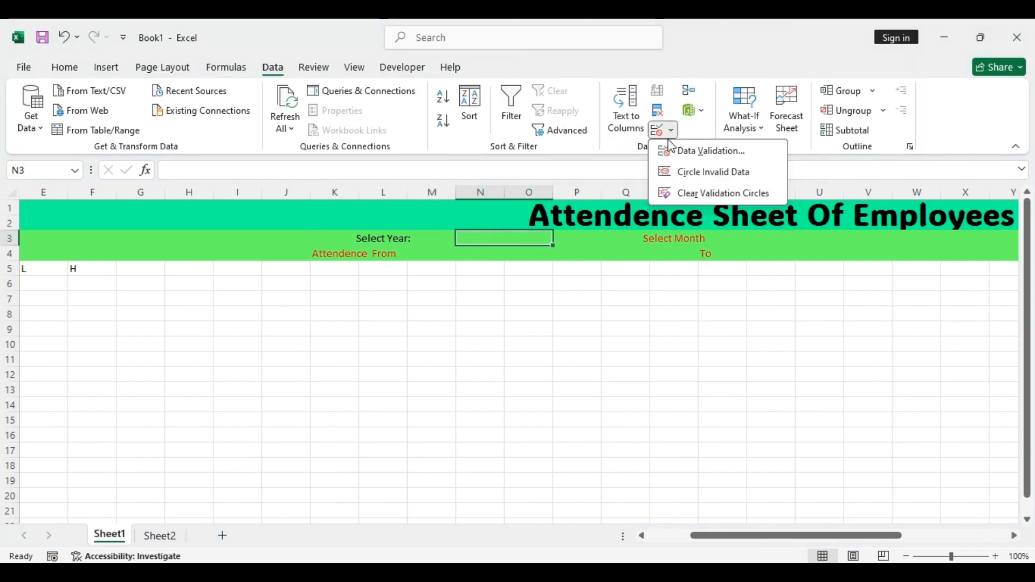
left_click(693, 149)
left_click(294, 307)
left_click(266, 351)
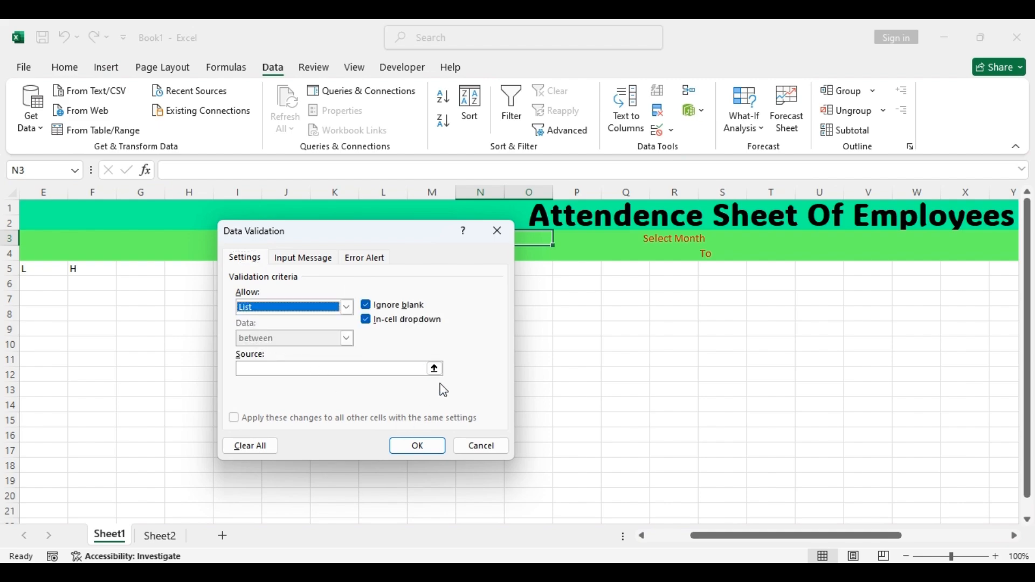
left_click(434, 368)
left_click(160, 535)
left_click_drag(66, 209, 54, 299)
left_click(506, 251)
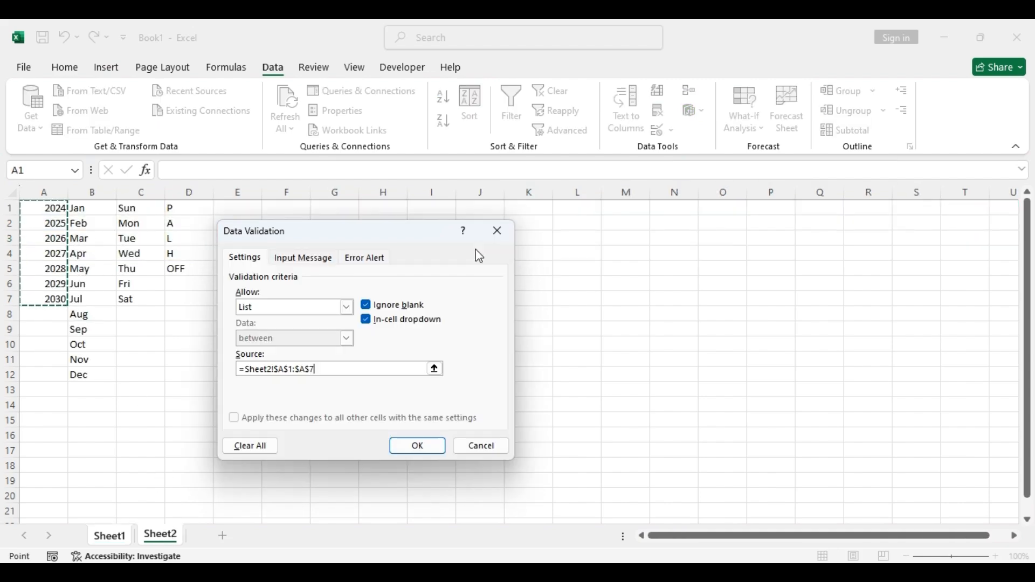
left_click(411, 447)
- Add a list data validation to the month cell T3, using =Sheet2!$B$1:$B$12 as the source
left_click(736, 238)
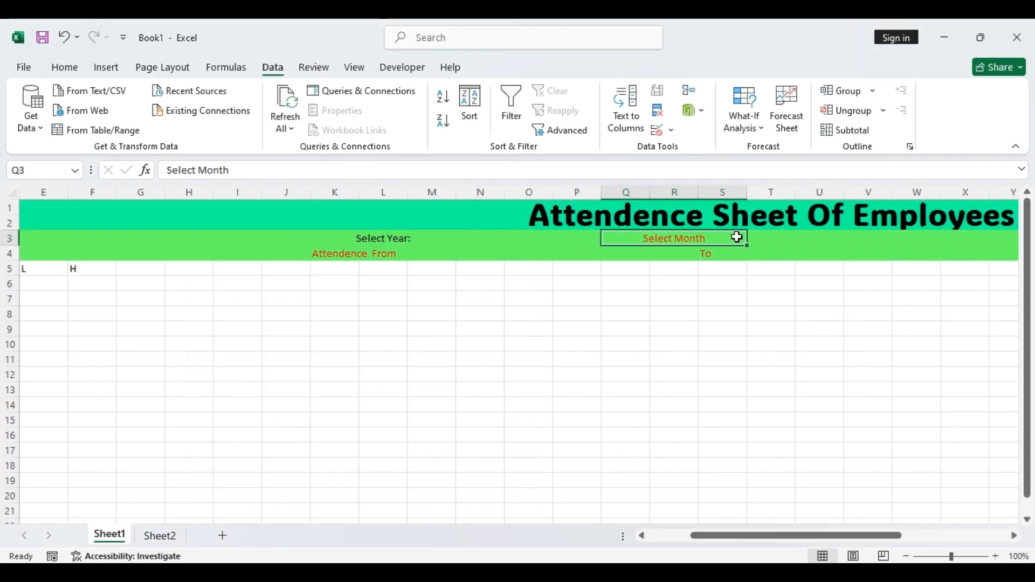
left_click(788, 238)
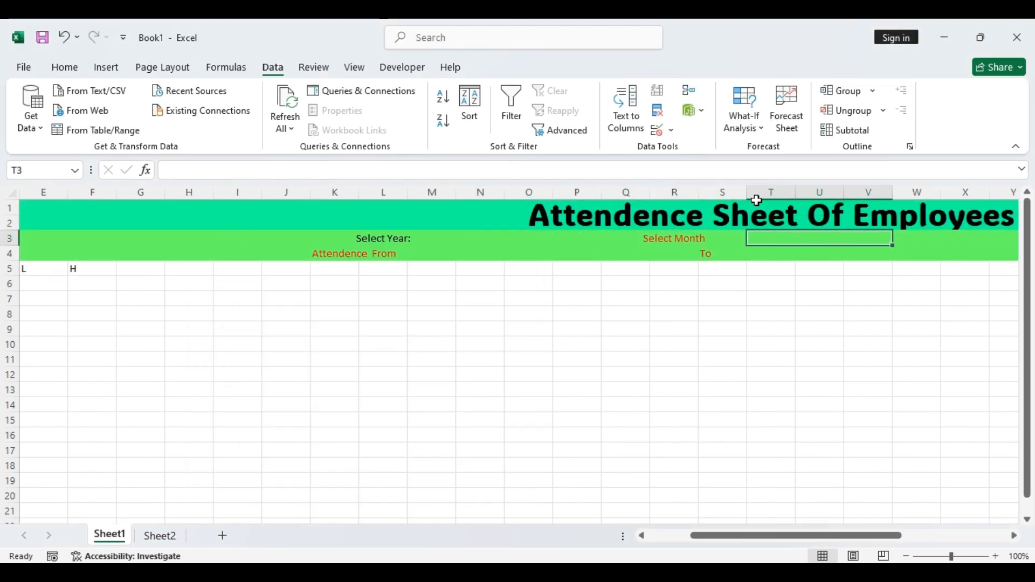
left_click(657, 130)
left_click(346, 307)
left_click(253, 347)
left_click(434, 369)
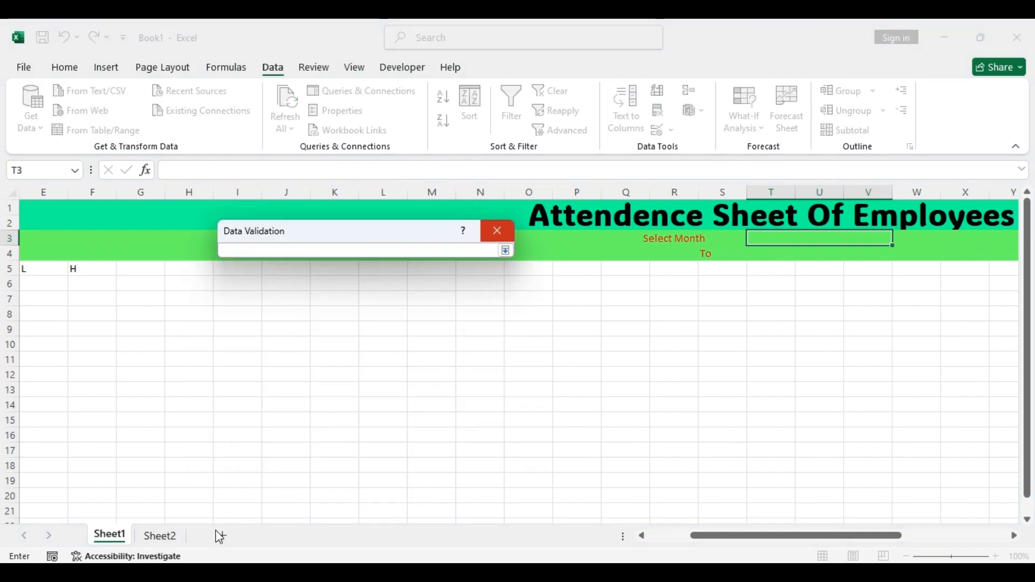
left_click(159, 536)
left_click_drag(96, 207, 68, 381)
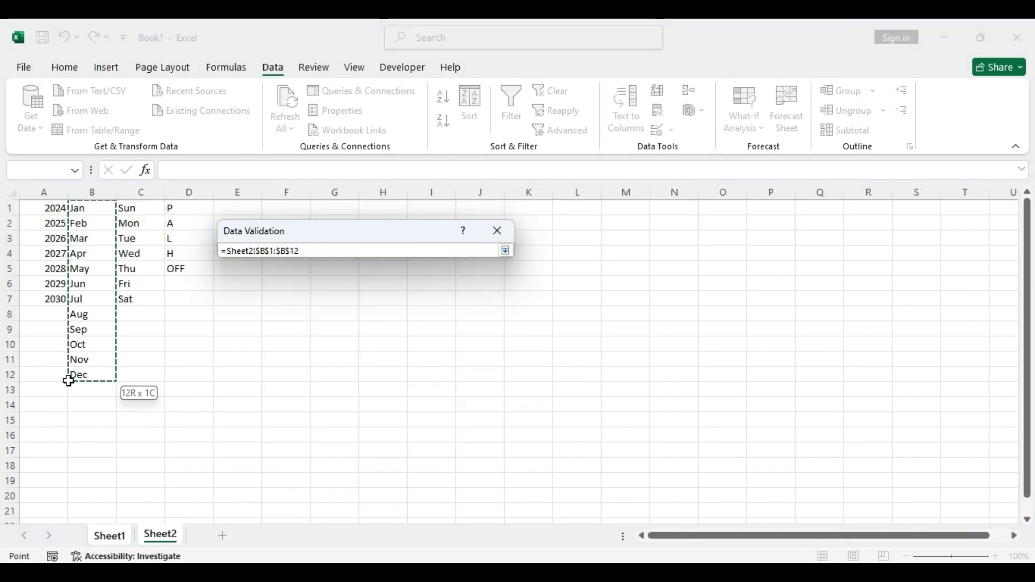
left_click(105, 208)
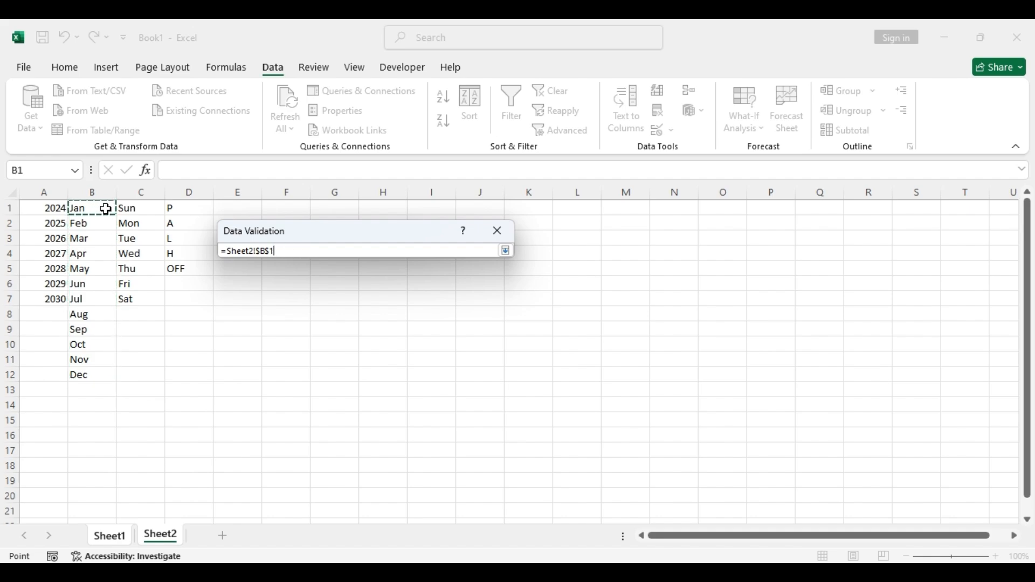
left_click_drag(76, 208, 77, 372)
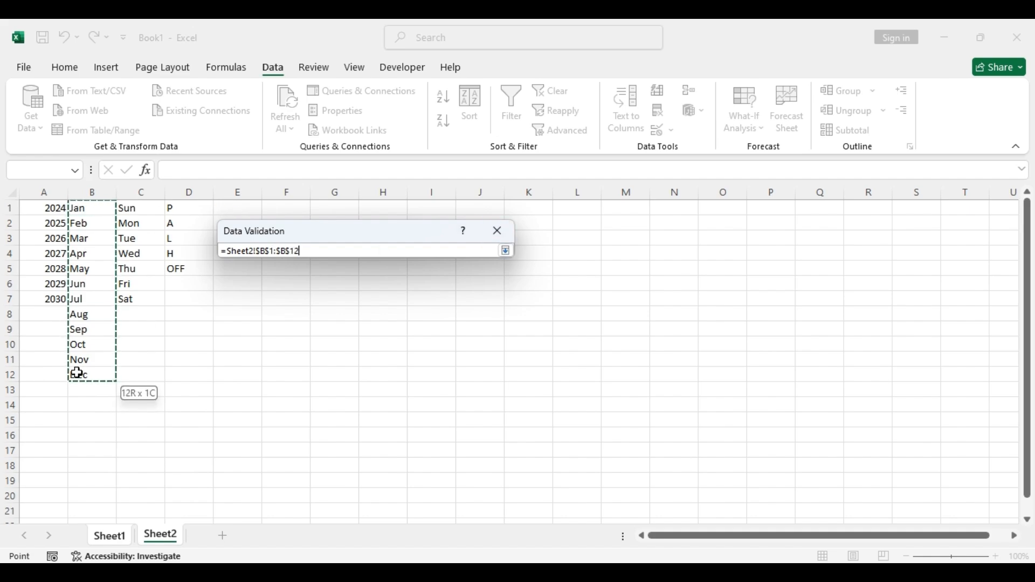
left_click(506, 250)
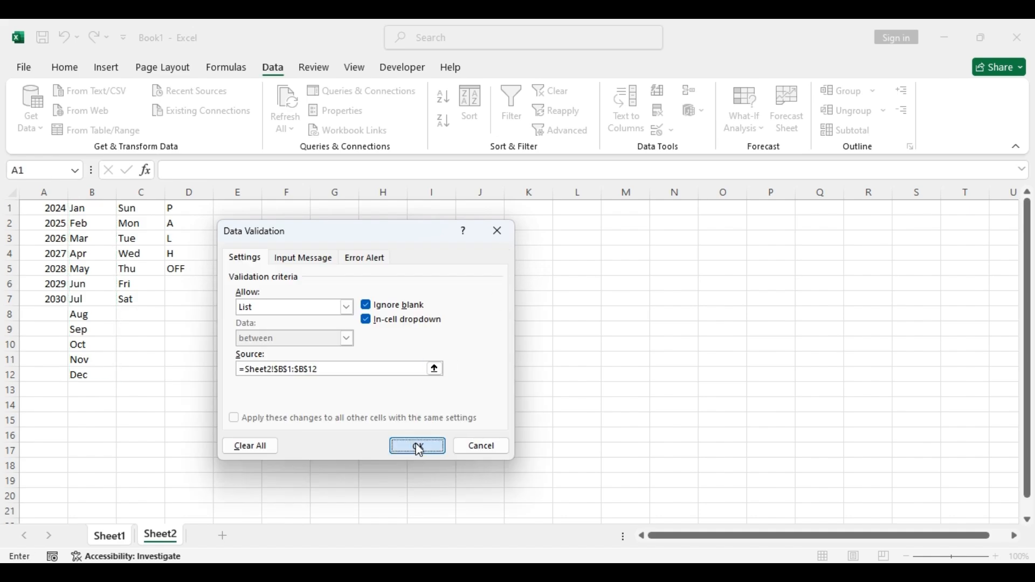
left_click(418, 446)
- Change B1 on Sheet2 to "January" and refill the series down to B12 with full month names
left_click(160, 536)
double_click(90, 208)
type("uary")
key("Return")
left_click_drag(92, 208, 94, 374)
key("ctrl+d")
left_click(108, 209)
left_click_drag(117, 215, 117, 381)
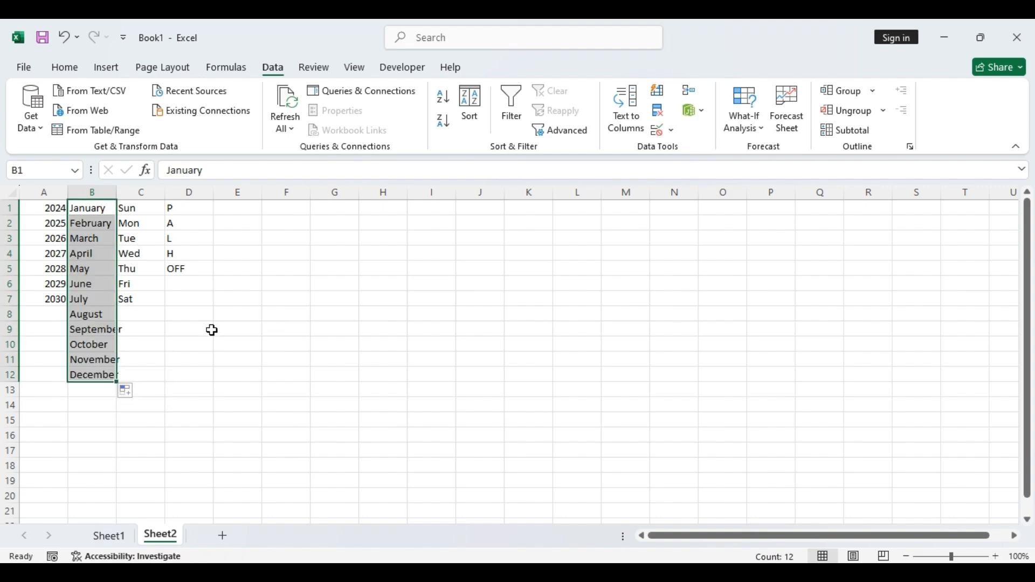
- Check the month choices offered by the drop-down in T3 on Sheet1
left_click(110, 534)
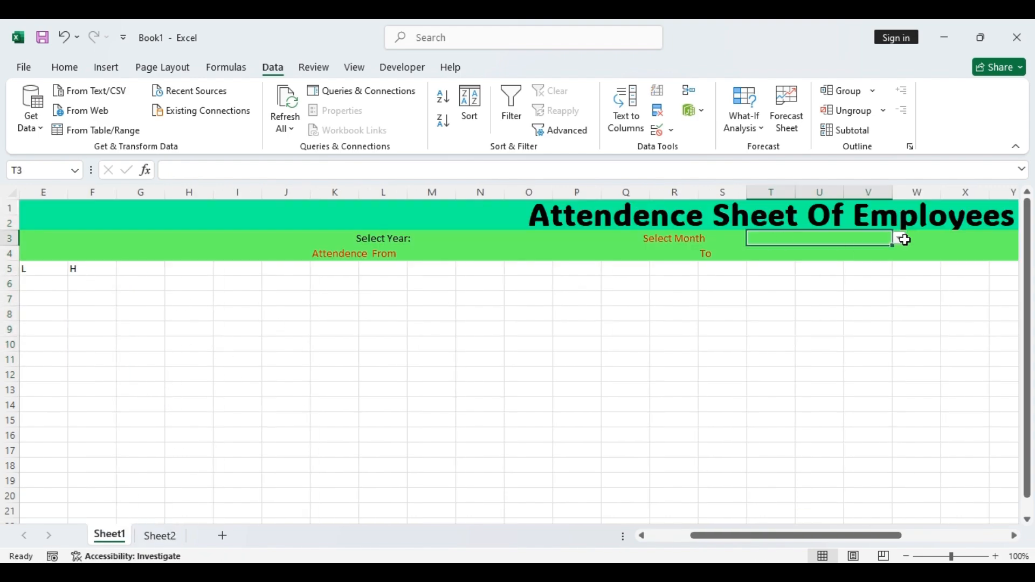
left_click(899, 237)
key("Escape")
- Merge and center the "Attendence From" label across K4:O4
left_click(458, 255)
left_click(433, 255)
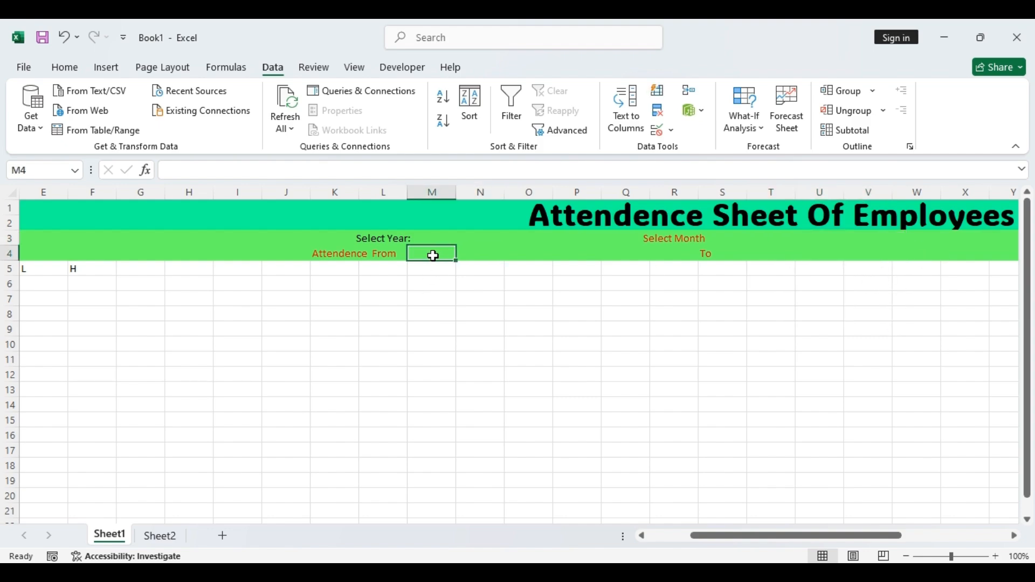
left_click_drag(331, 252, 525, 252)
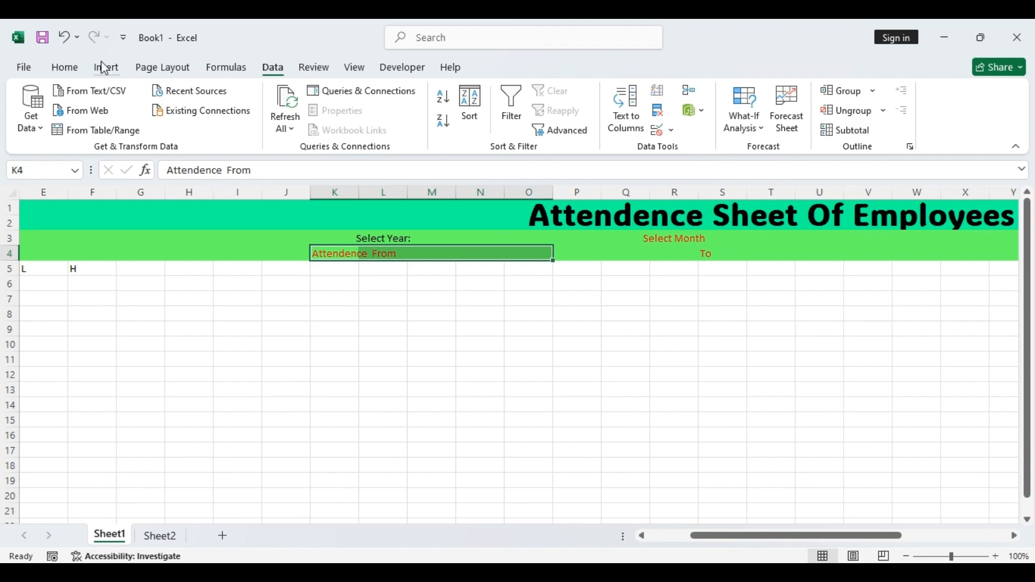
left_click(64, 67)
left_click(410, 121)
- Enter the start date formula =DATEVALUE(01&T3&N3) in P4, combining the selected month and year
left_click(582, 257)
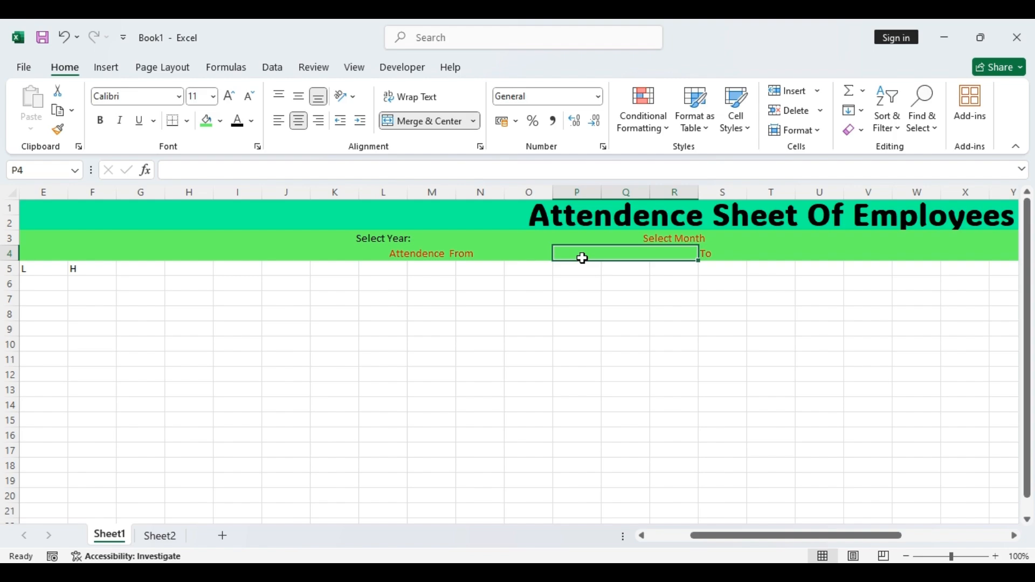
type("=da")
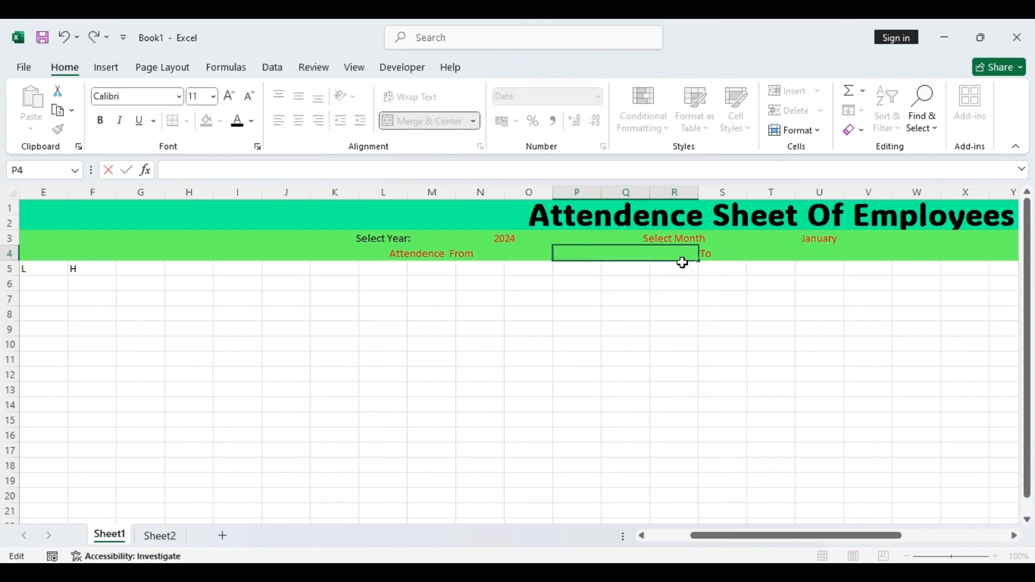
type("=Date")
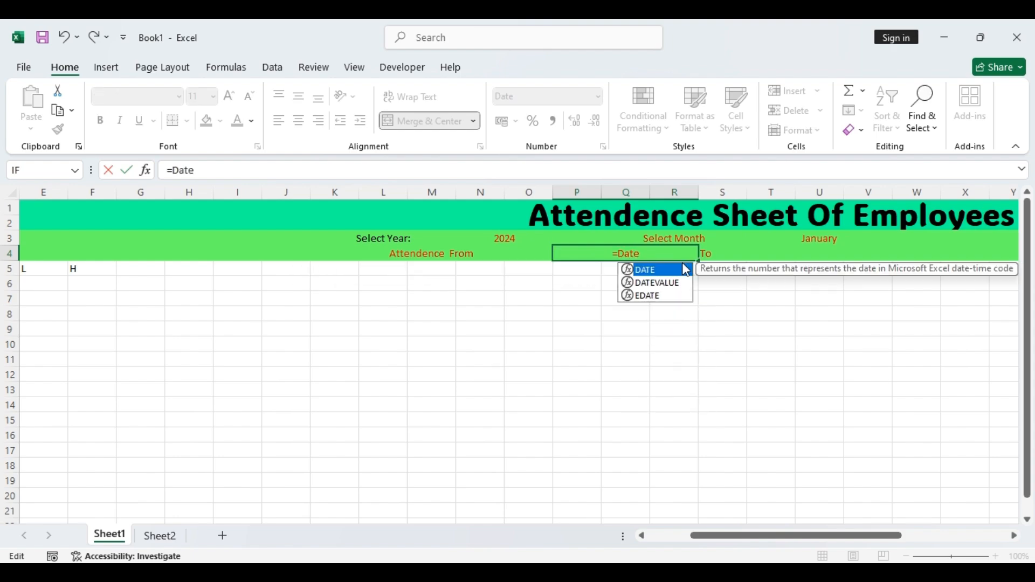
double_click(656, 289)
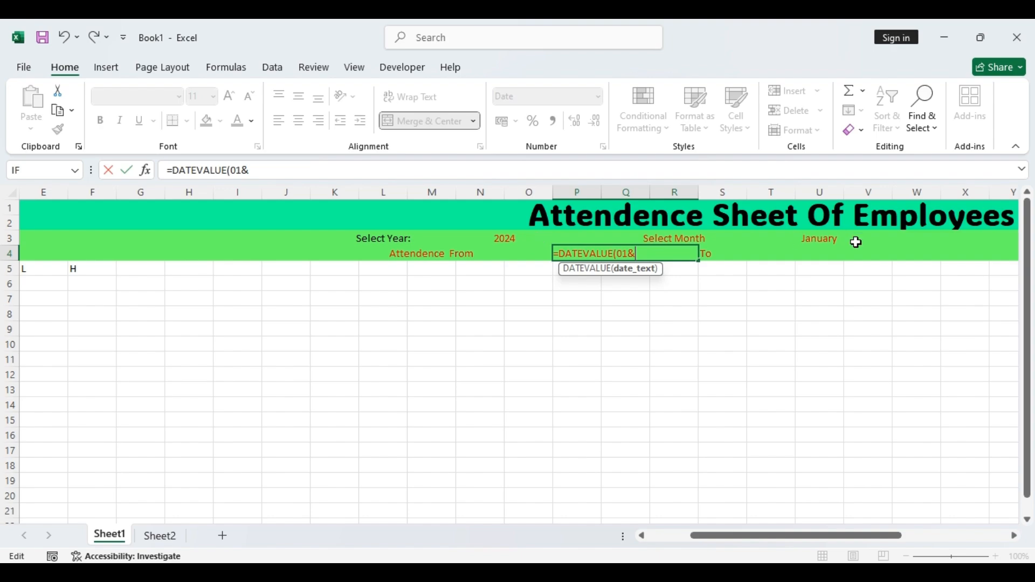
left_click(829, 241)
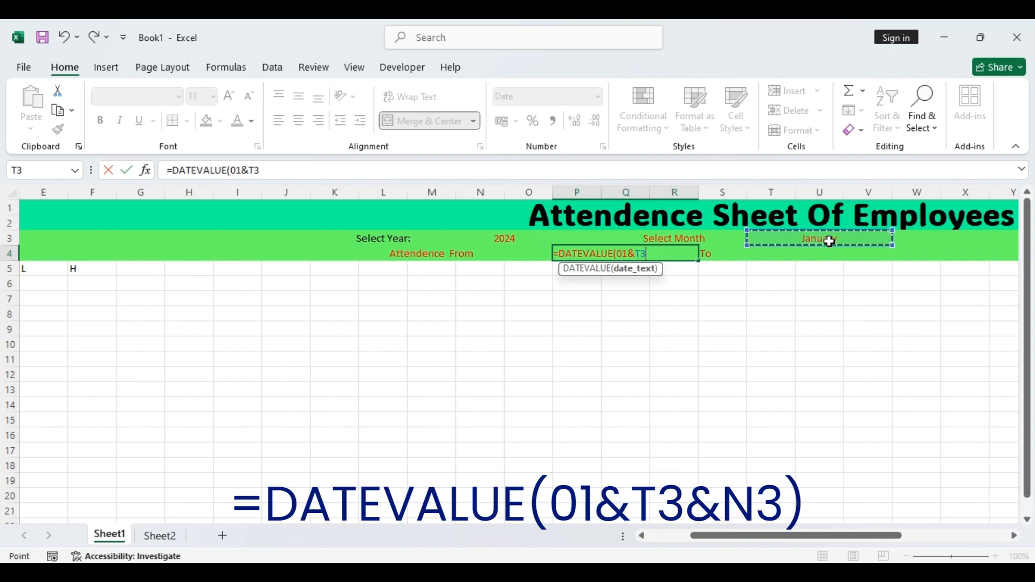
type("&")
left_click(536, 234)
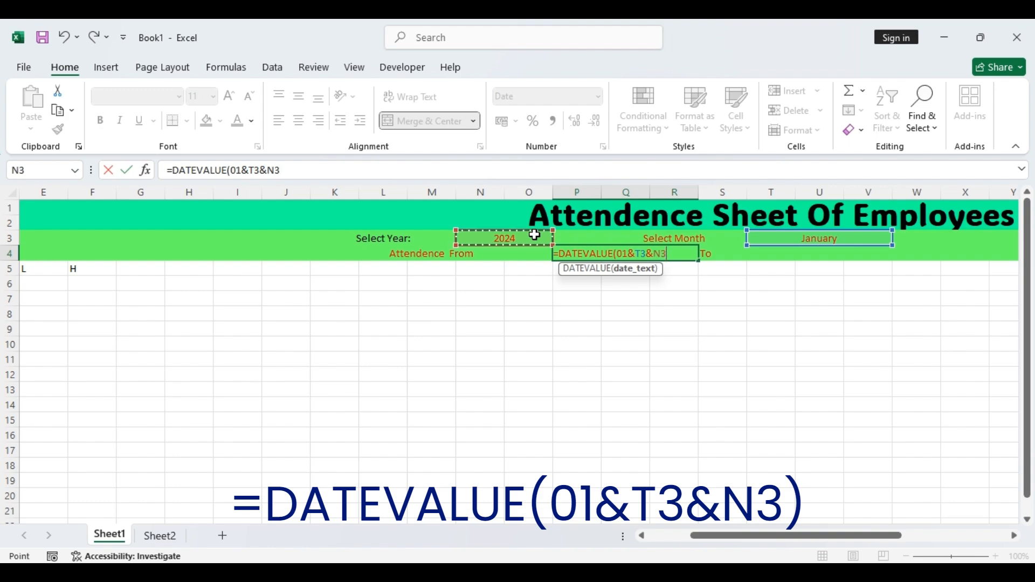
type(")")
key("Return")
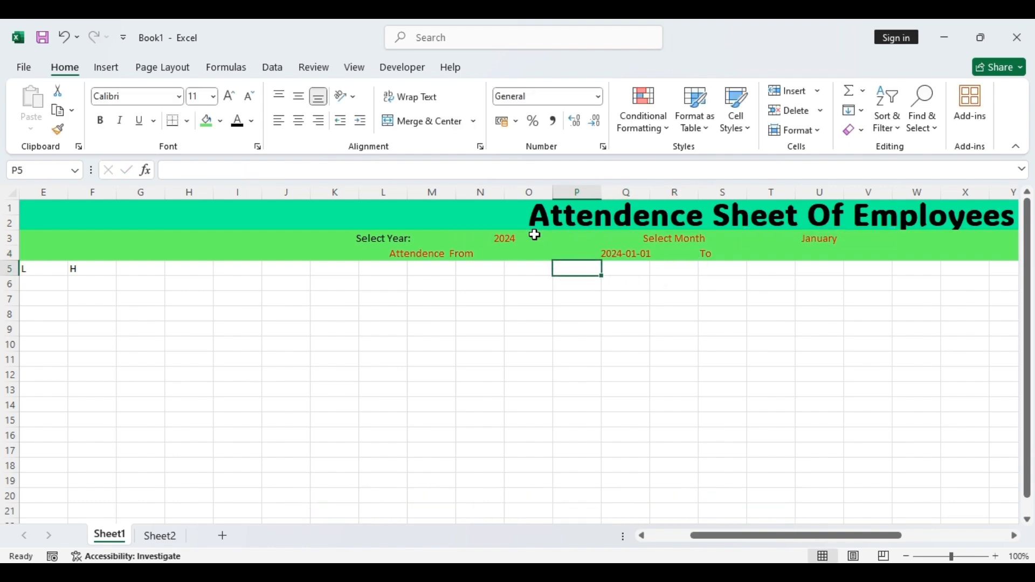
left_click(643, 254)
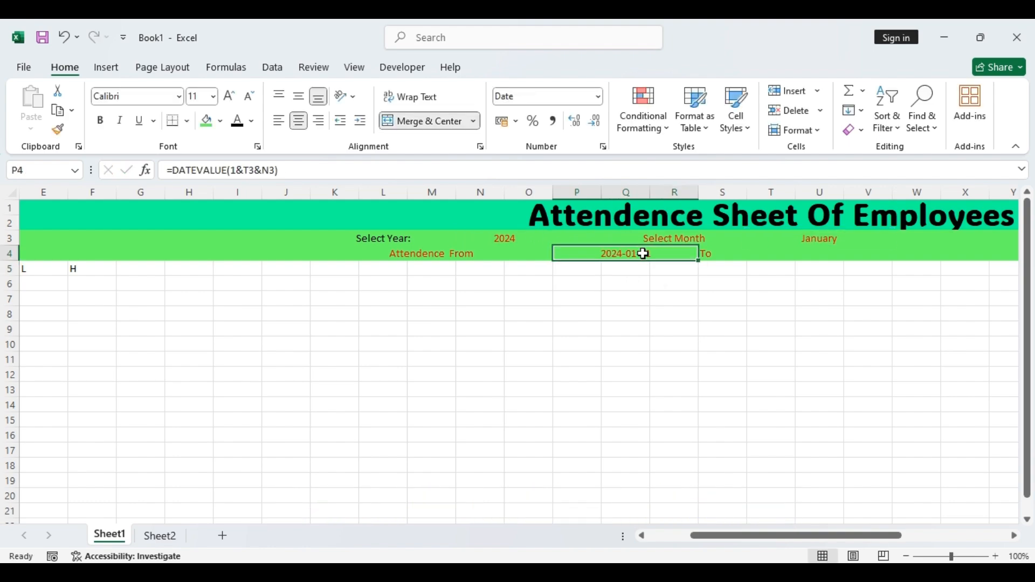
- Enter the end date formula =EOMONTH(P4,0) in T4
left_click(742, 254)
left_click(799, 256)
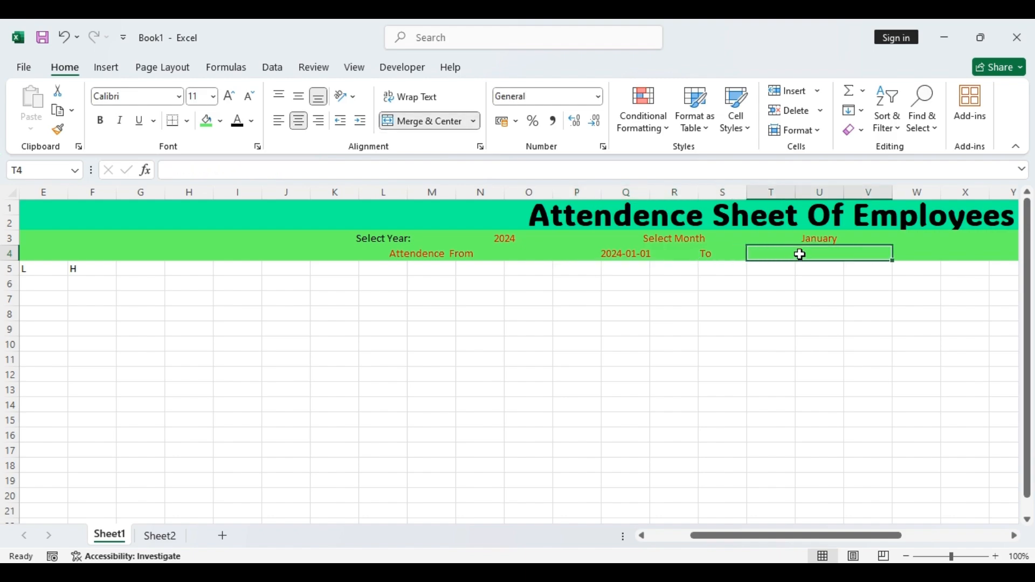
type("=eo")
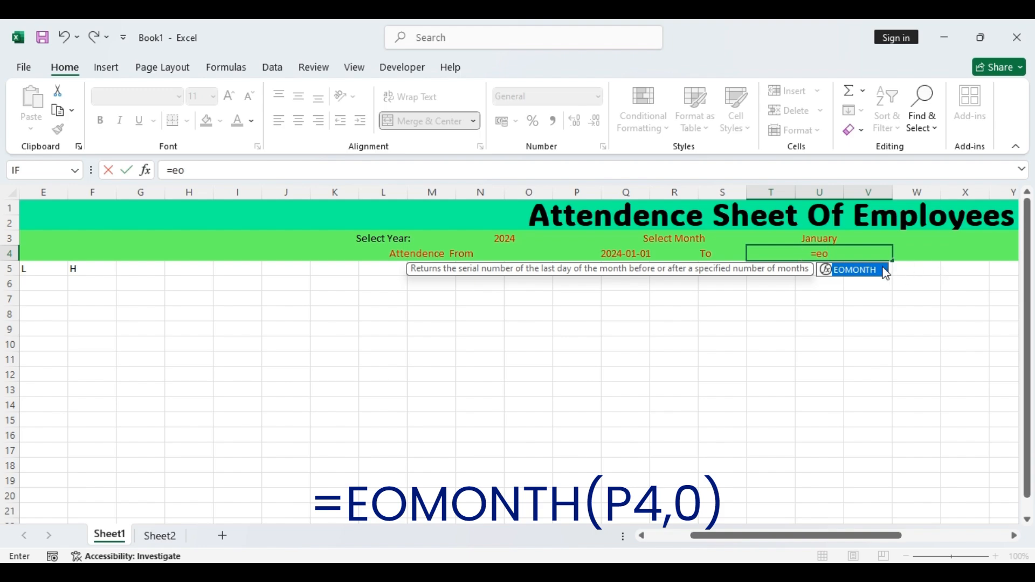
double_click(884, 270)
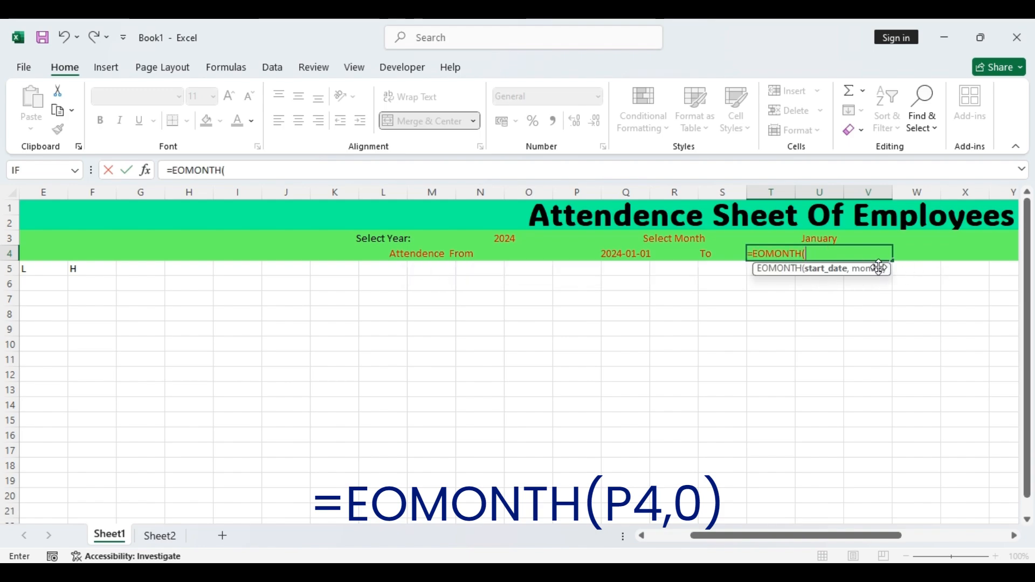
left_click(610, 255)
type(",")
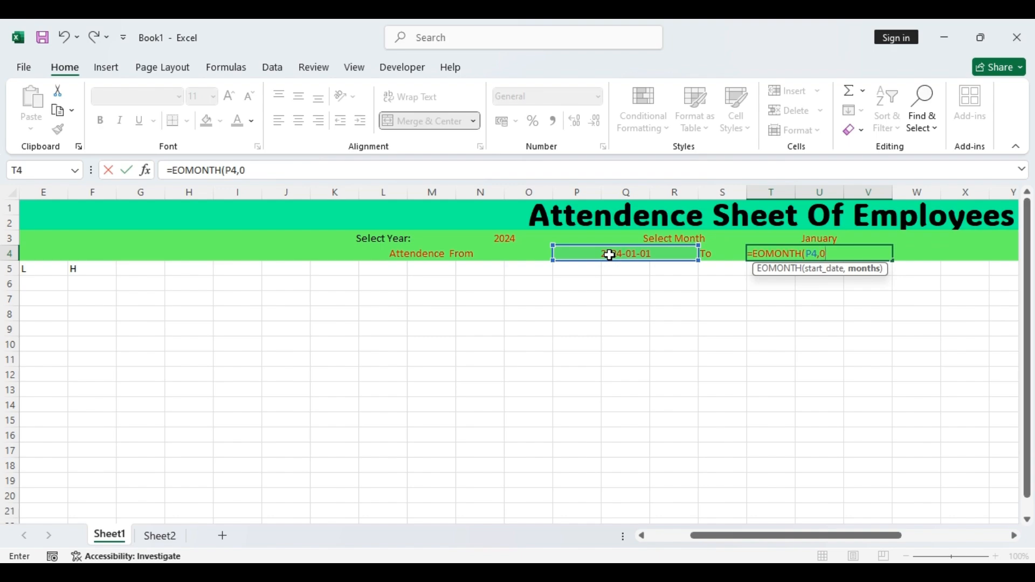
type("0)")
key("Return")
- Format the end date cell T4 as a year-month-day date
left_click(811, 258)
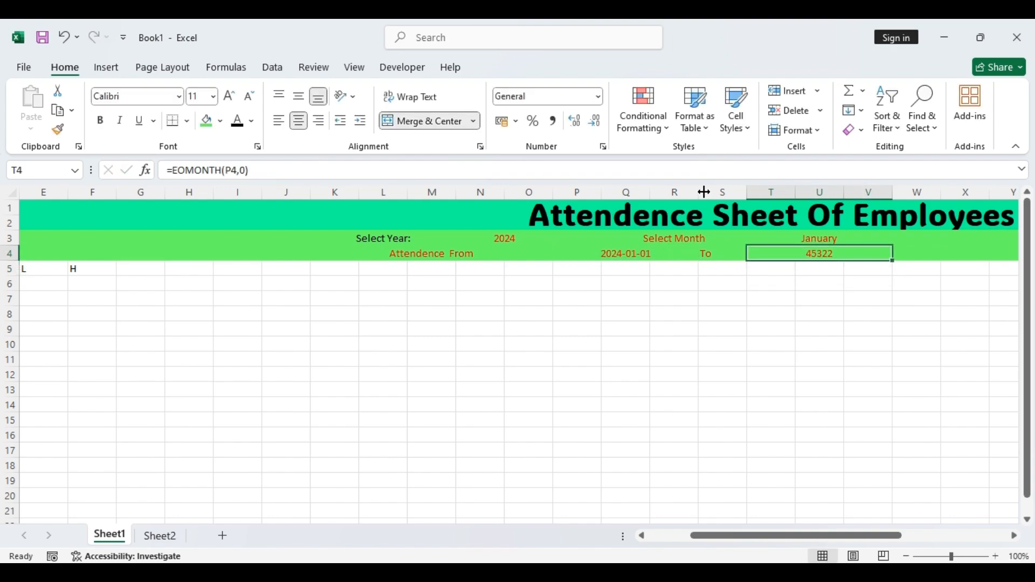
left_click(598, 97)
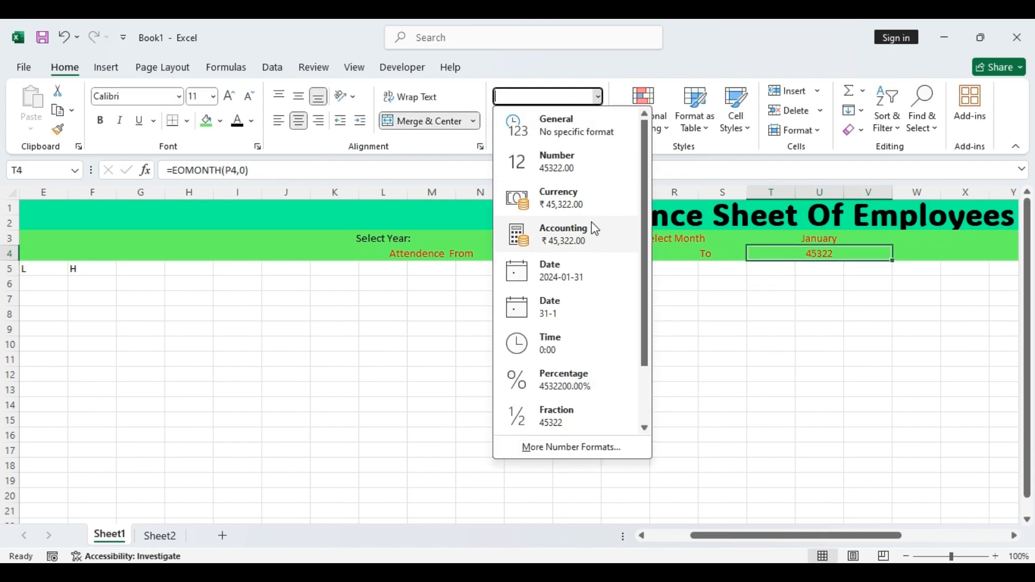
left_click(568, 283)
left_click(739, 303)
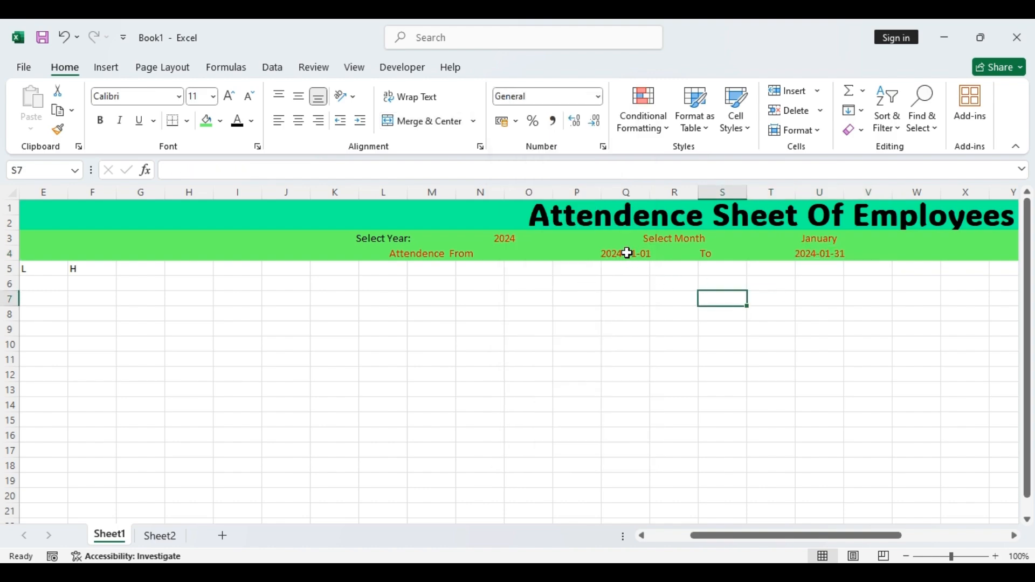
- Set the year, month and date-range labels and values in rows 3 and 4 to black, 16-point text
left_click(422, 239)
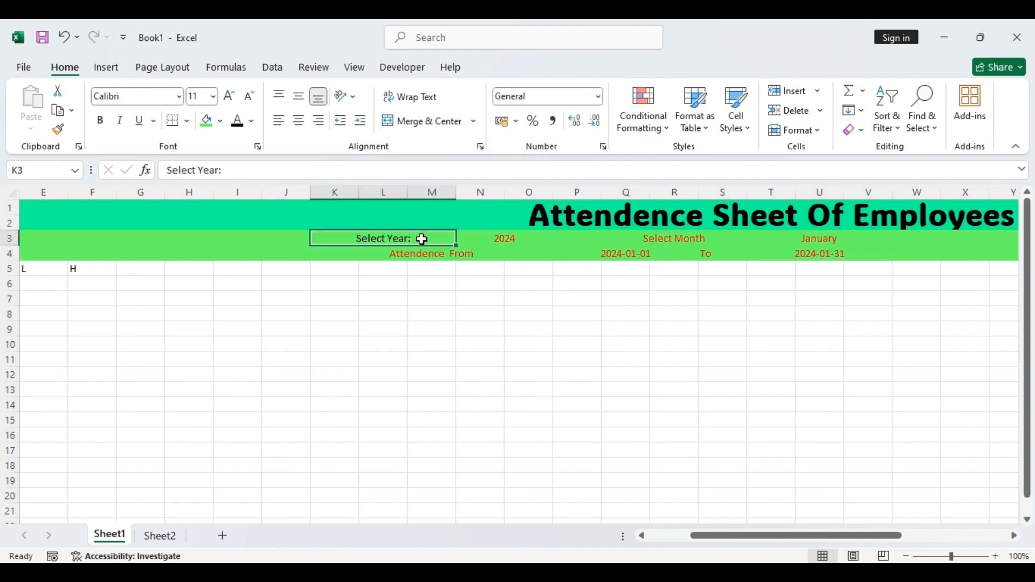
left_click(431, 254, "ctrl")
left_click(504, 238, "ctrl")
left_click(674, 238, "ctrl")
left_click(625, 253, "ctrl")
left_click(722, 253, "ctrl")
left_click(819, 238, "ctrl")
left_click(819, 253, "ctrl")
left_click(238, 121)
left_click(229, 97)
left_click(228, 97)
left_click(228, 97)
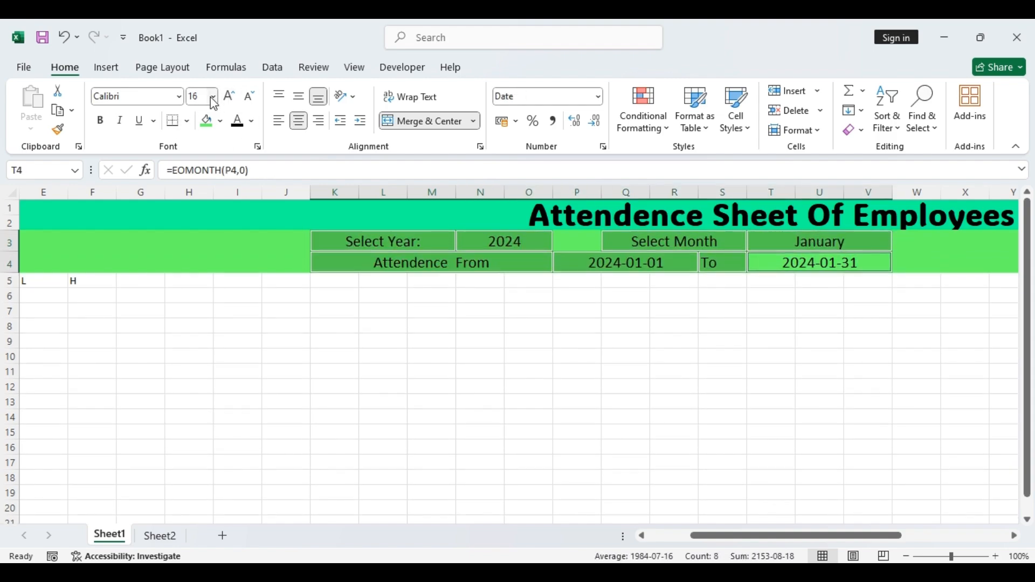
- Bold the selected labels and values in rows 3 and 4 and center them horizontally and vertically
left_click(100, 120)
left_click(299, 97)
left_click(299, 121)
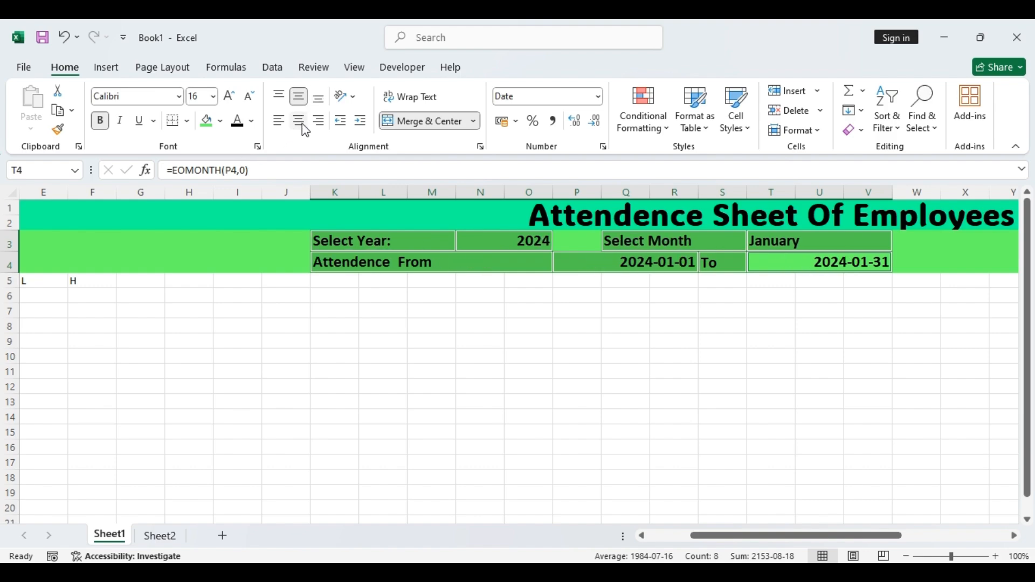
left_click(300, 122)
left_click(352, 298)
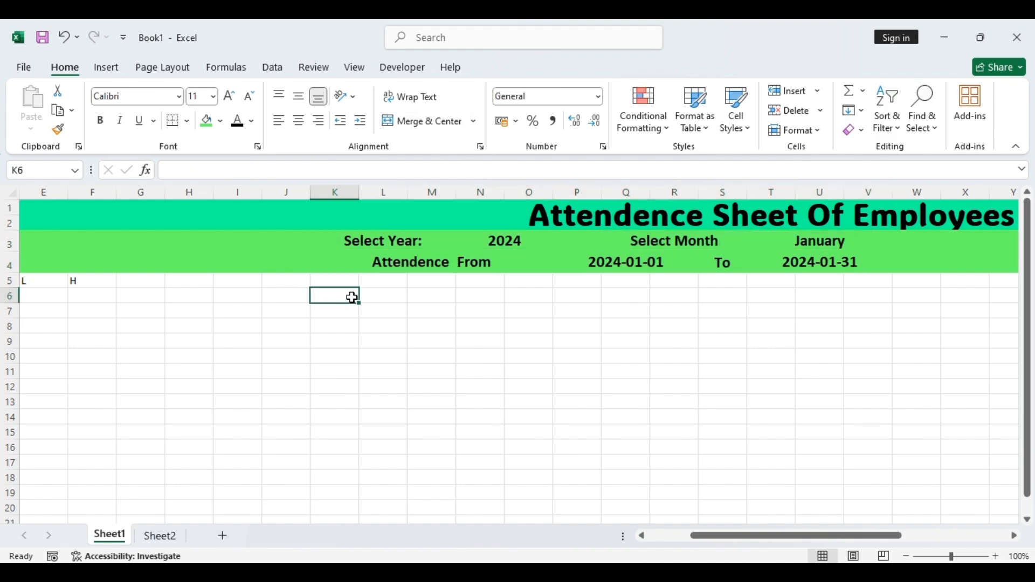
- Fill the year cell N3 and the month cell T3 with yellow
left_click(498, 245)
left_click(220, 120)
left_click(244, 296)
left_click(809, 243)
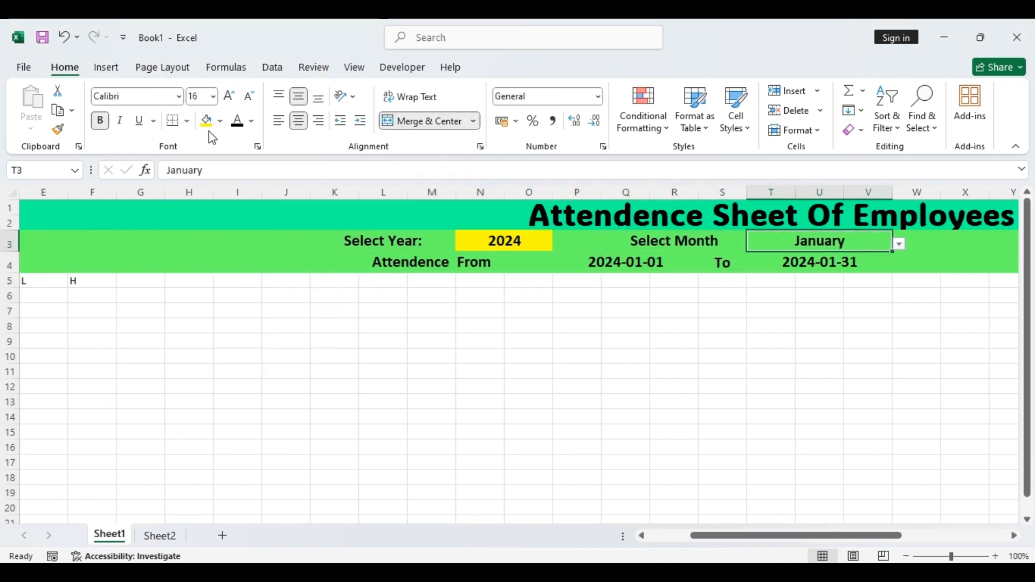
left_click(205, 120)
left_click(691, 419)
- Change the date format of the start date P4 and end date T4 to the English (India) locale
left_click(614, 264)
left_click(820, 262, "ctrl")
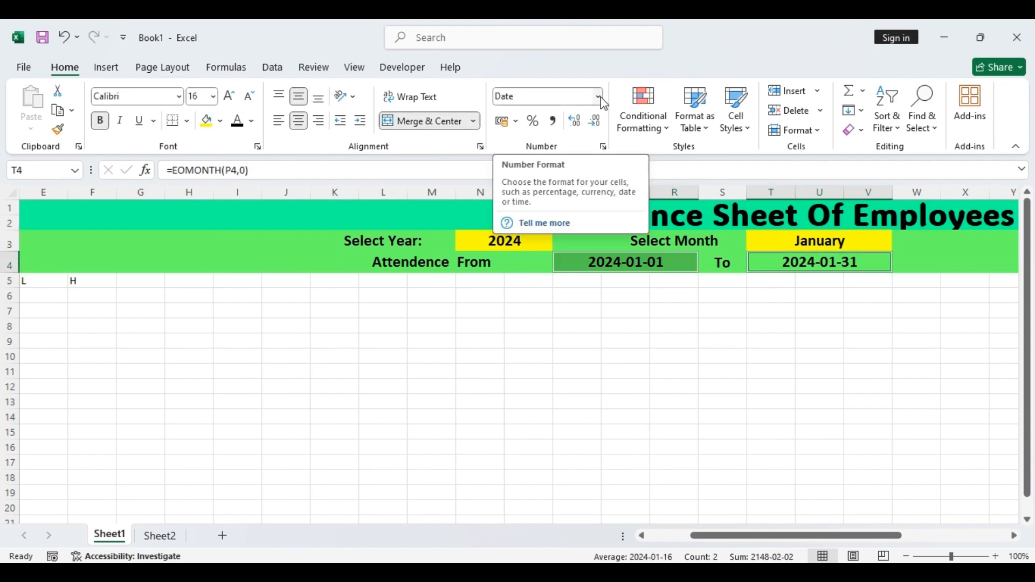
key("ctrl+1")
left_click(360, 360)
left_click(549, 422)
left_click(549, 423)
left_click(549, 423)
left_click(549, 422)
left_click(549, 422)
left_click(549, 423)
left_click(549, 423)
left_click(549, 423)
left_click(549, 423)
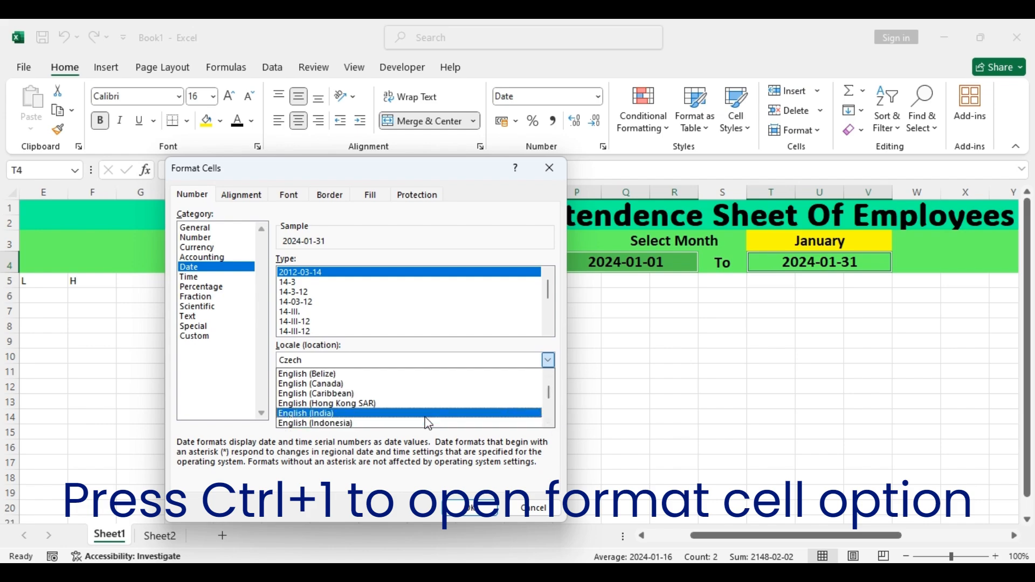
left_click(426, 415)
left_click(471, 508)
left_click_drag(746, 535, 703, 534)
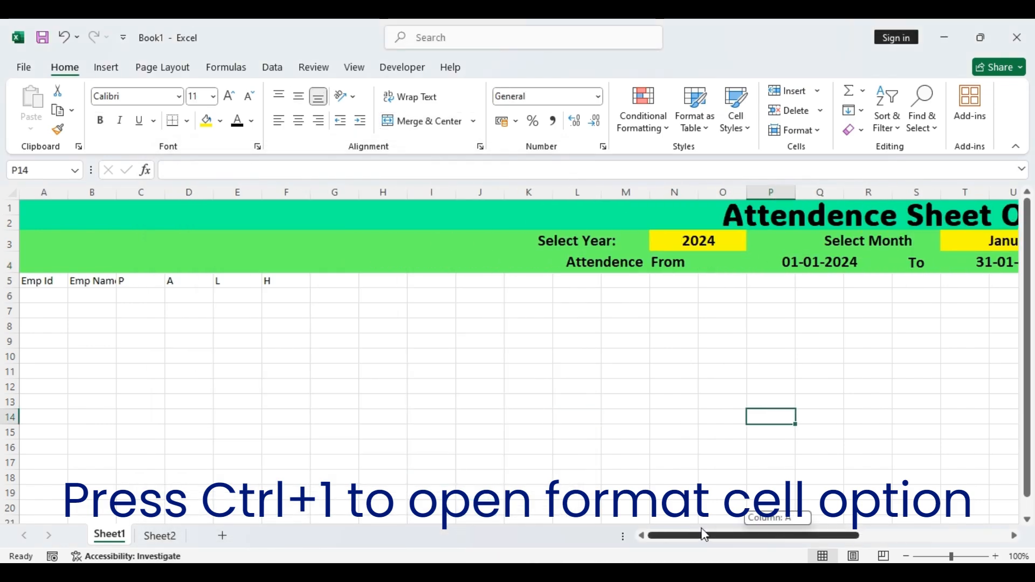
left_click(337, 287)
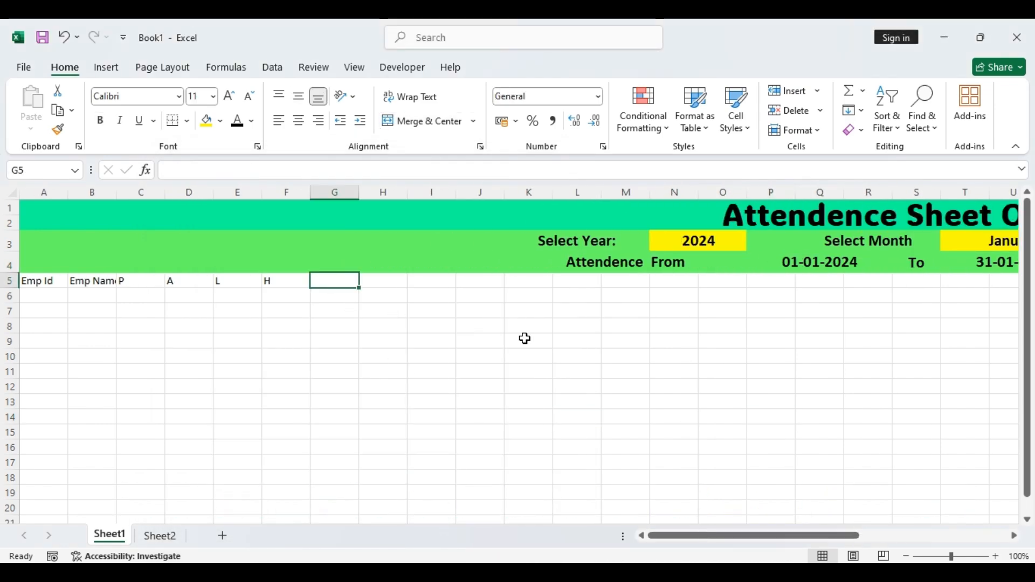
type("=s")
key("BackSpace")
key("BackSpace")
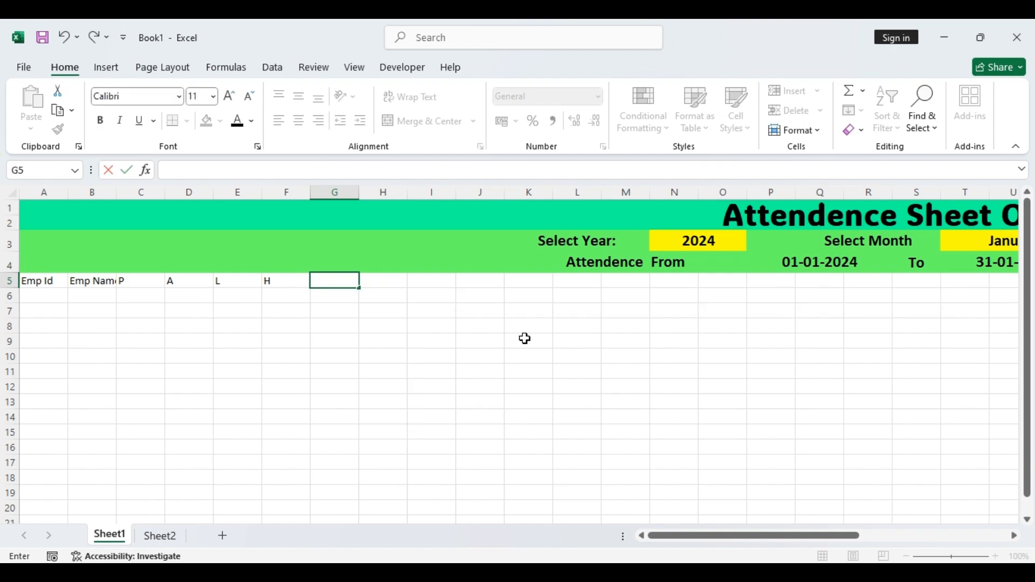
- Enter the formula =DAYS(T4,P4) in H5 to count the days between the start and end dates
left_click(405, 281)
type("=da")
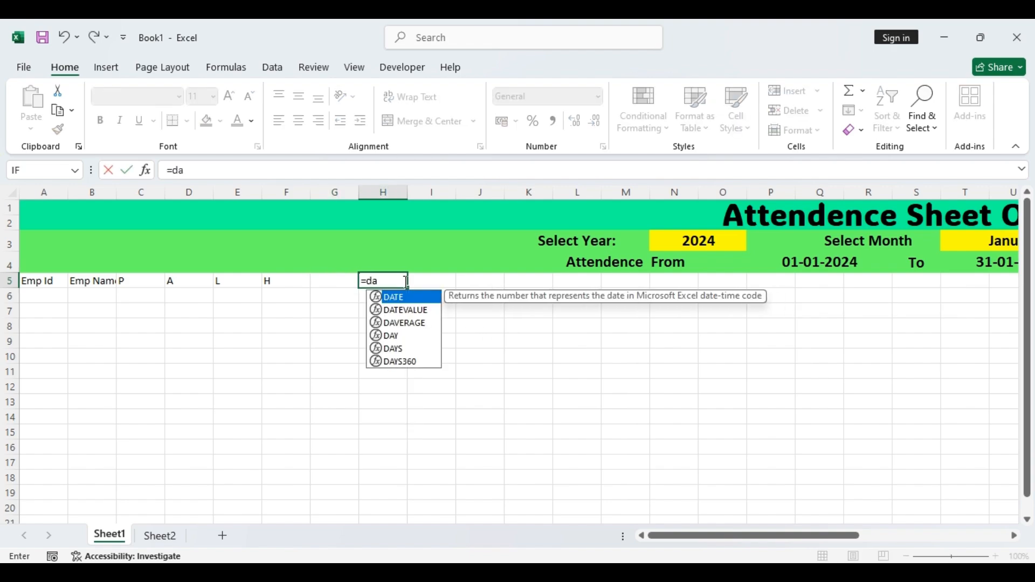
double_click(402, 350)
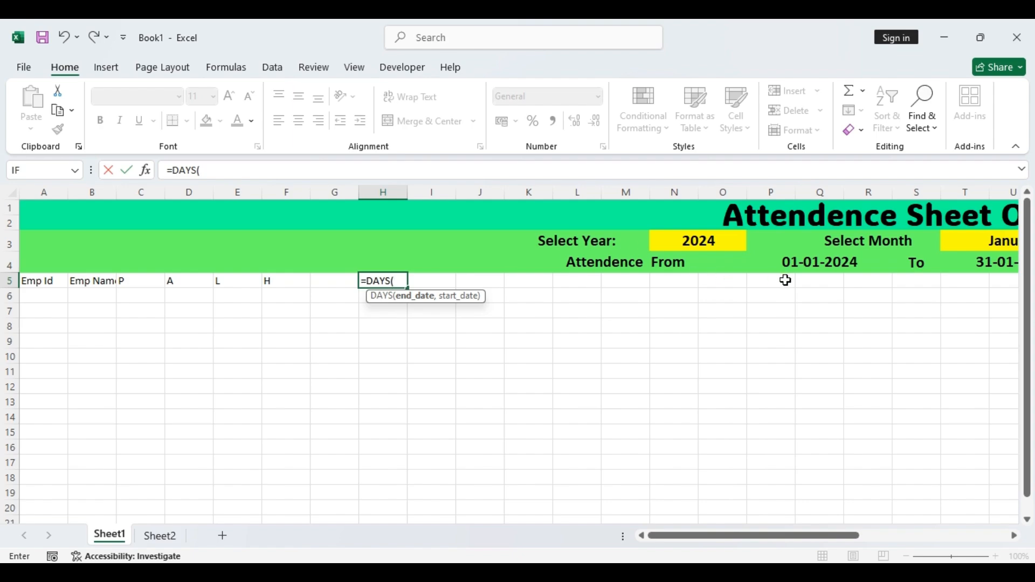
left_click(996, 270)
type(",")
left_click(851, 267)
key("Return")
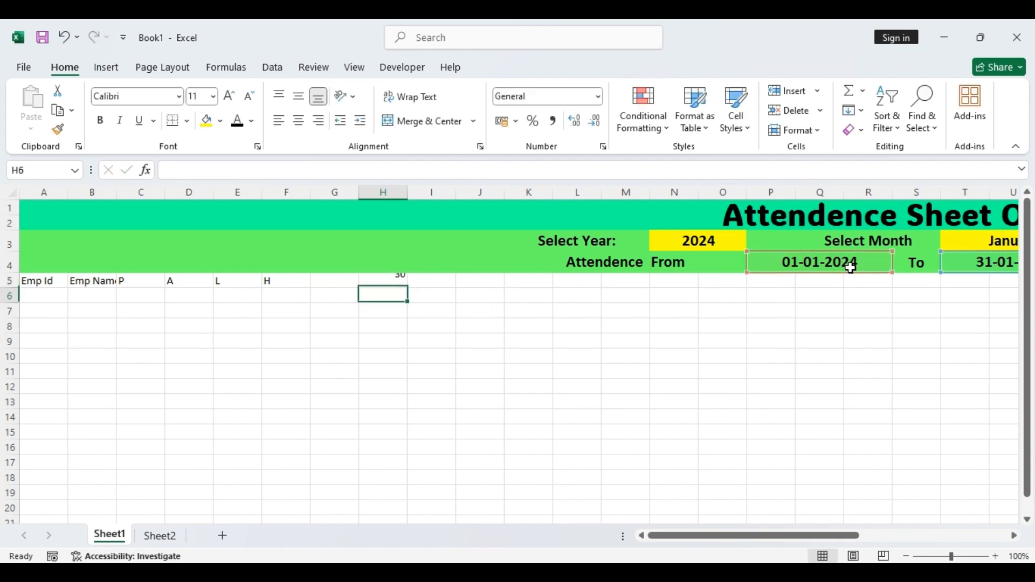
- Extend the day-count formula in H5 to =DAYS(T4,P4)+1 and set the cell to General format
left_click(395, 281)
left_click(298, 171)
type("+1")
key("Return")
left_click(396, 280)
left_click(598, 96)
left_click(539, 120)
left_click(438, 324)
left_click(395, 284)
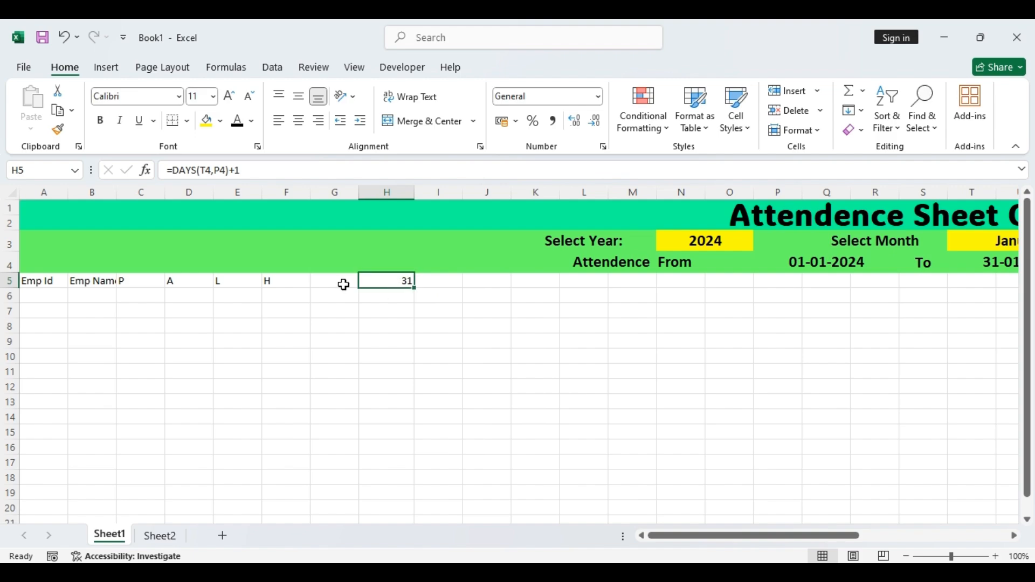
- Enter the formula =SEQUENCE(,DAYS(T4,P4)+1,P4) in G5 to generate the month's dates across row 5
left_click(344, 285)
type("=se")
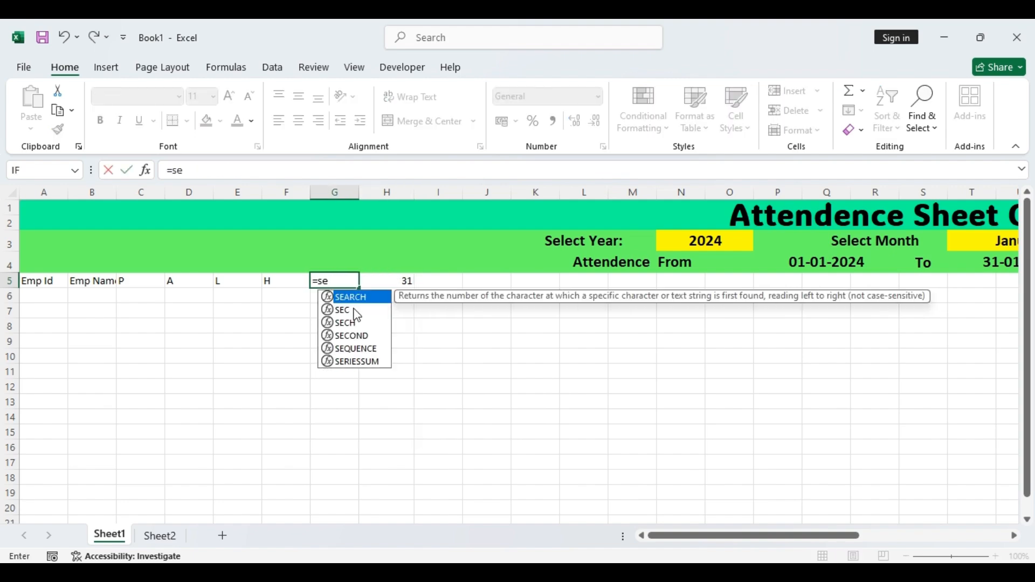
double_click(359, 349)
type(",se")
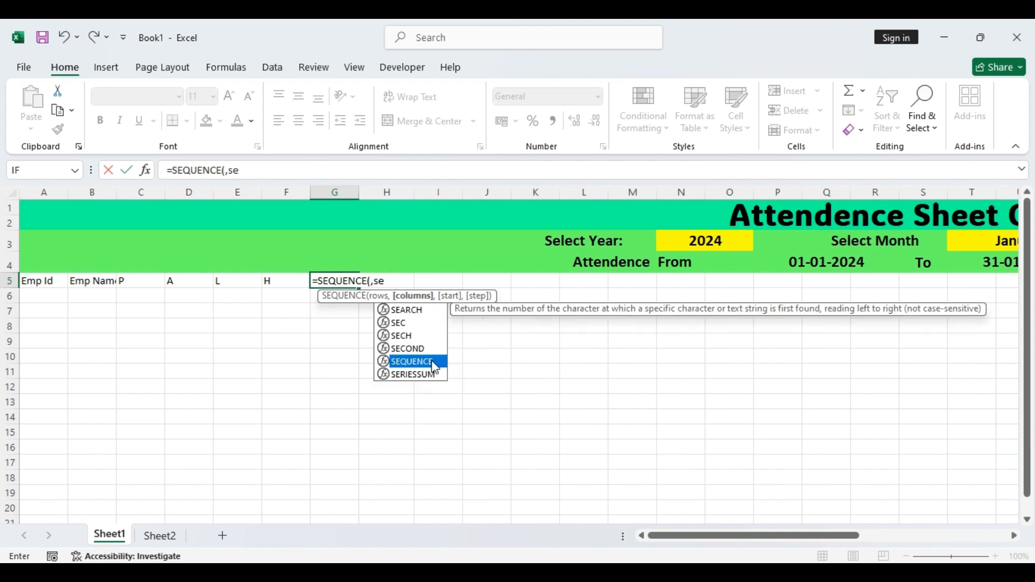
double_click(433, 362)
key("BackSpace")
key("BackSpace")
key("BackSpace")
key("BackSpace")
key("BackSpace")
key("BackSpace")
key("BackSpace")
key("BackSpace")
key("BackSpace")
type("da")
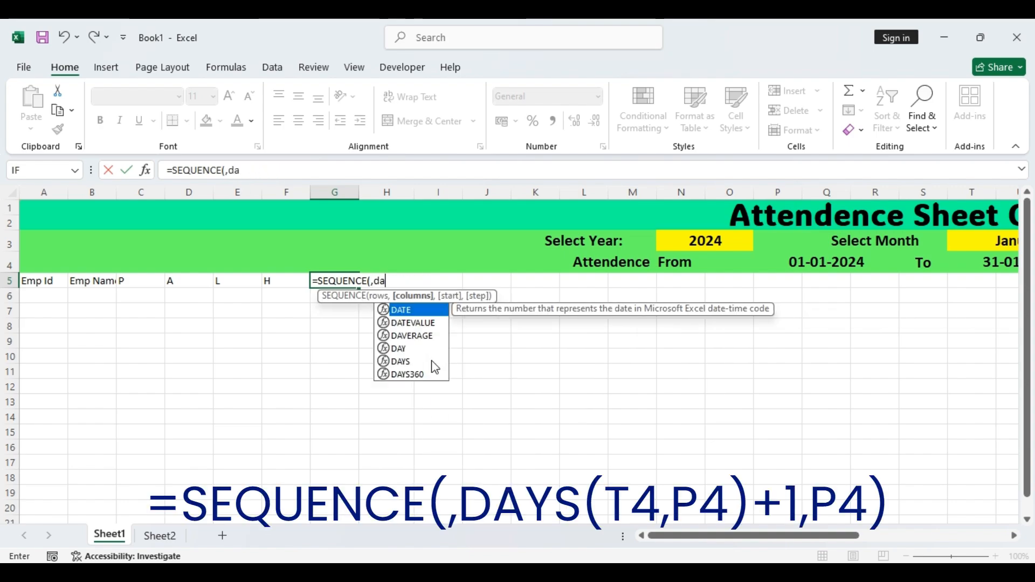
double_click(434, 362)
left_click(991, 263)
type(",")
left_click(854, 260)
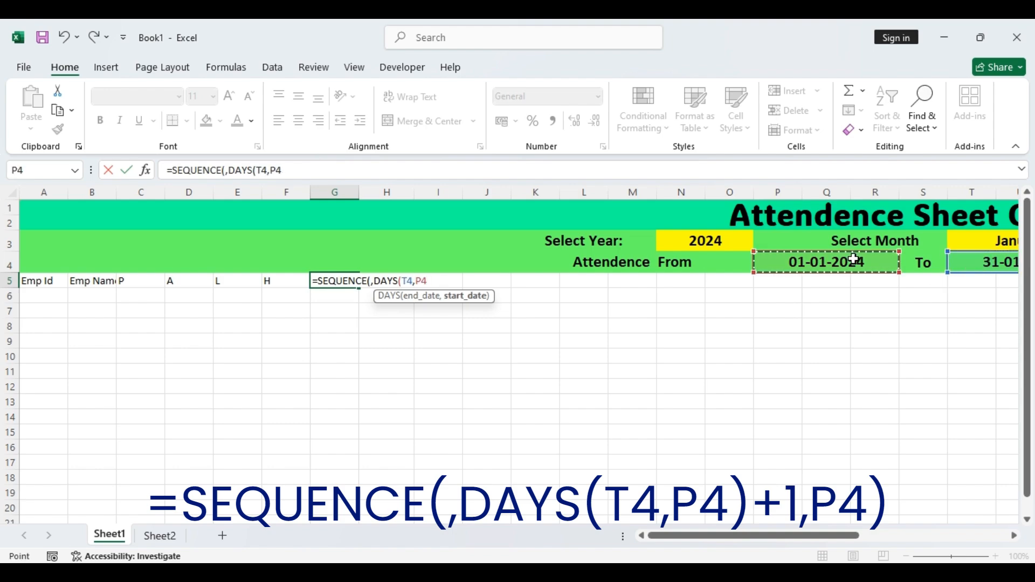
type(")")
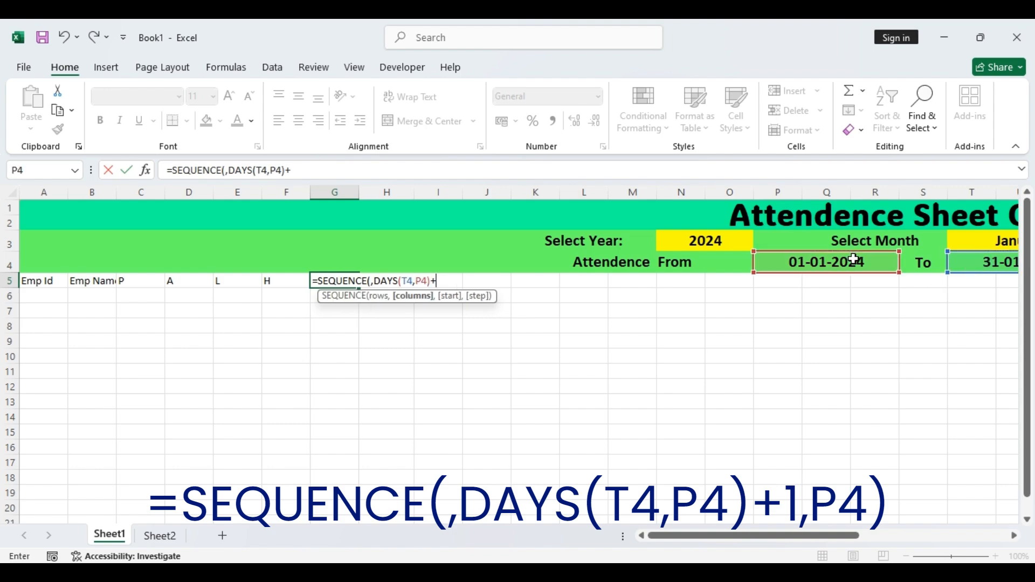
type("+1,")
left_click(857, 258)
type(")")
key("Return")
- Format G5 as a short date and clear the day-count formula from H5 so the dates can spill
left_click(335, 281)
left_click(599, 97)
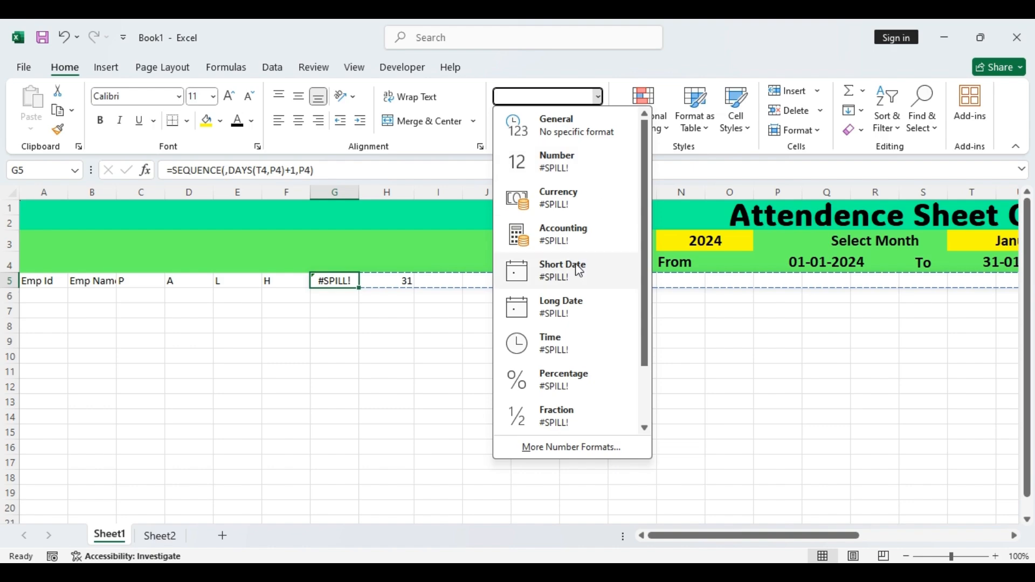
left_click(574, 278)
left_click(439, 346)
left_click(342, 279)
left_click(378, 280)
key("Delete")
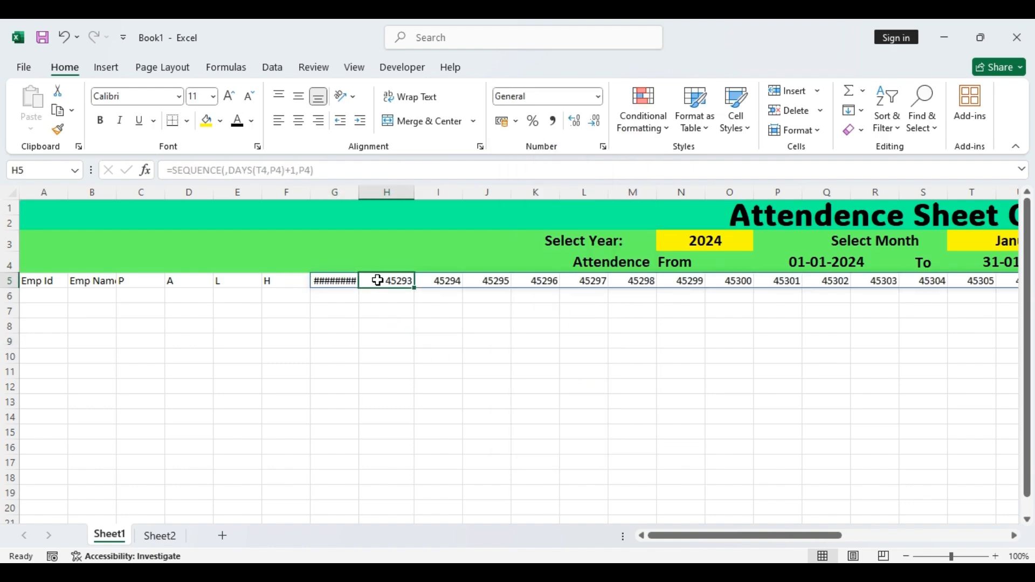
- Autofit column G and format the date range G5:AK5 as Short Date
left_click(338, 284)
double_click(361, 193)
left_click_drag(347, 279, 971, 280)
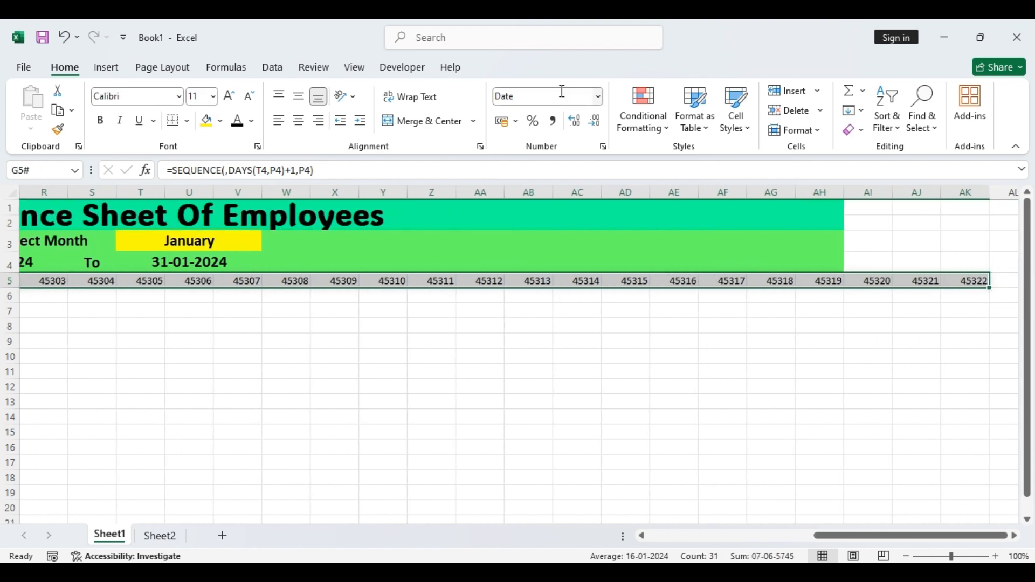
left_click(598, 97)
scroll(614, 338, "down", 1)
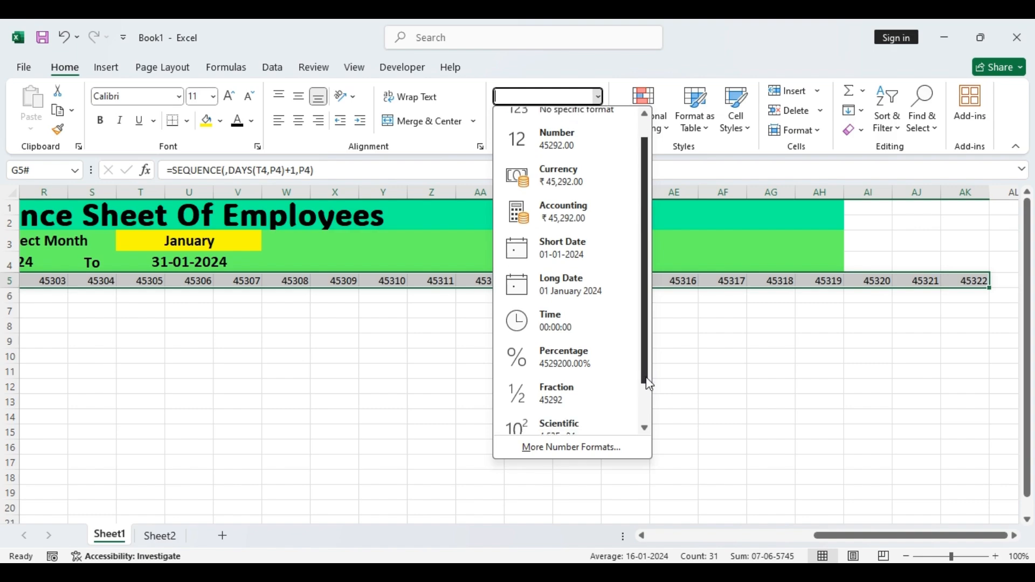
left_click(560, 259)
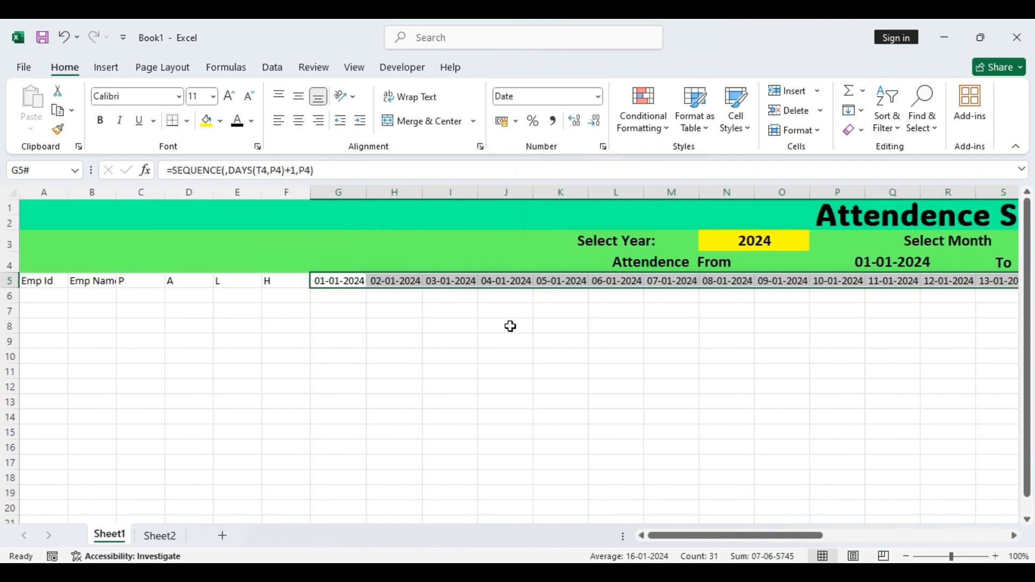
- Change the row 5 dates to the Dutch (Netherlands) locale with a day-month format without the year
key("ctrl+1")
left_click(549, 360)
scroll(551, 386, "up", 3)
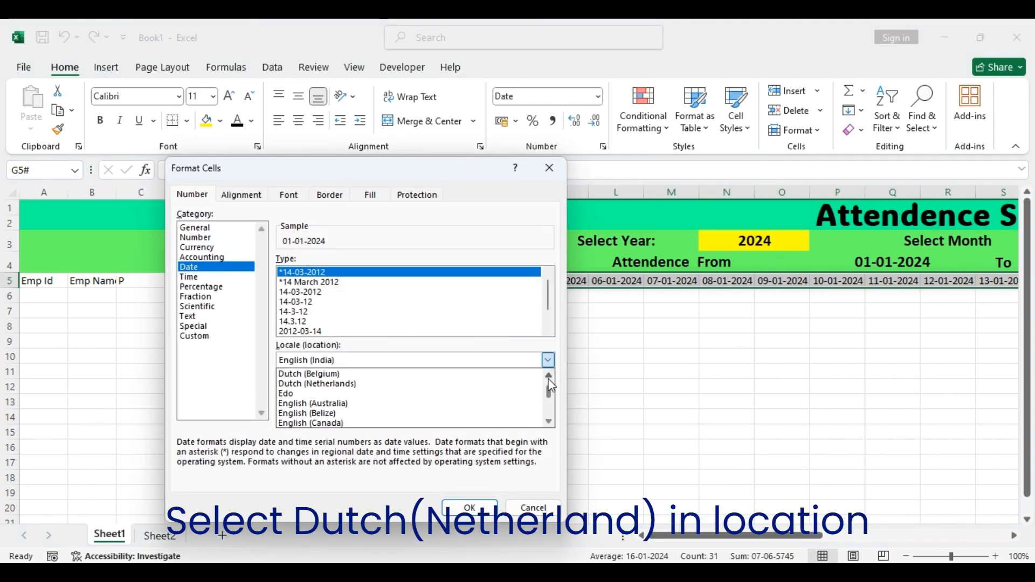
left_click(432, 383)
left_click(297, 283)
left_click(474, 508)
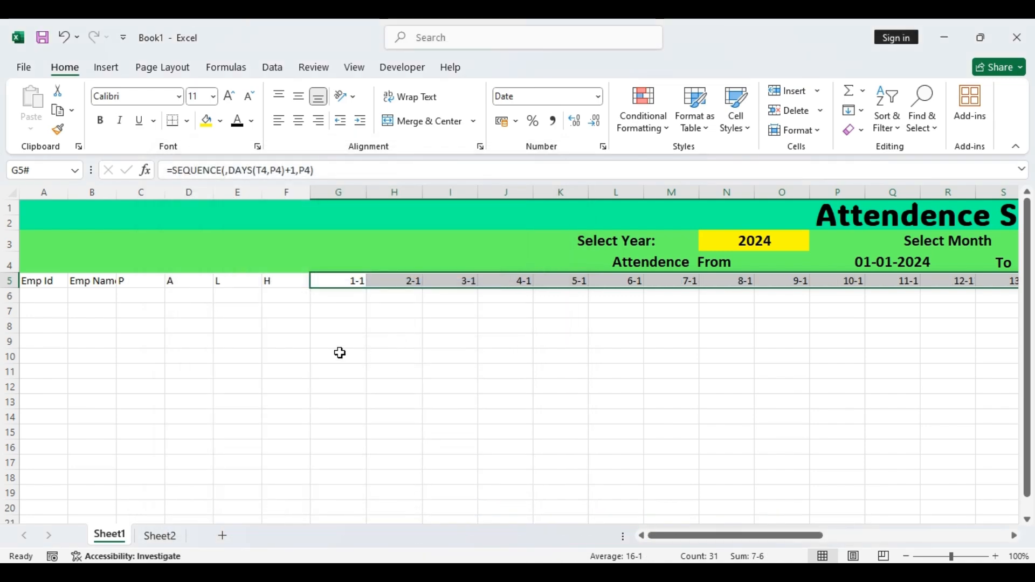
- Enter the labels "Weekly Off1" in A3 and "Weekly Off2" in A4, and autofit column A
left_click(50, 282)
left_click(46, 241)
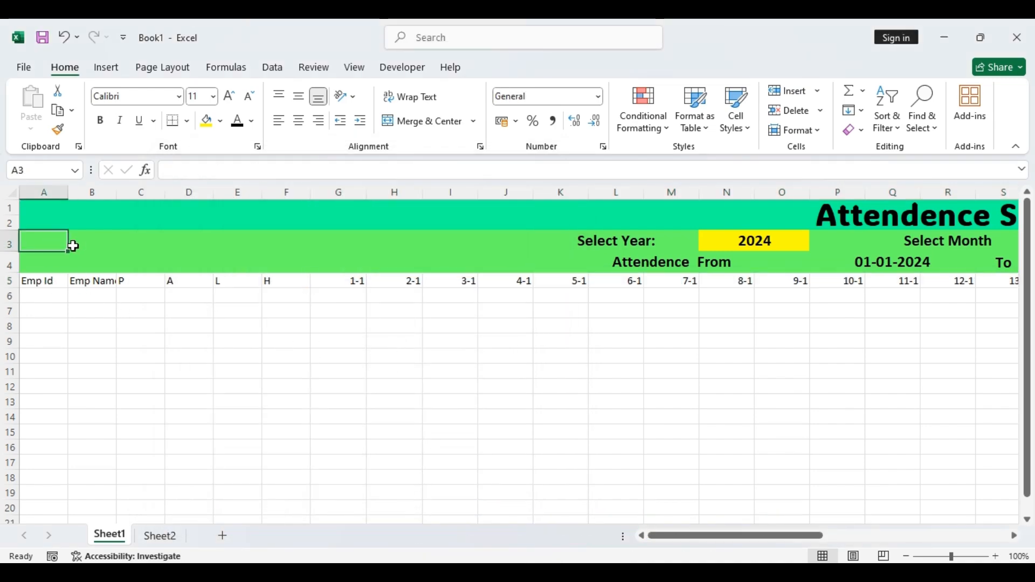
type("Weekly O")
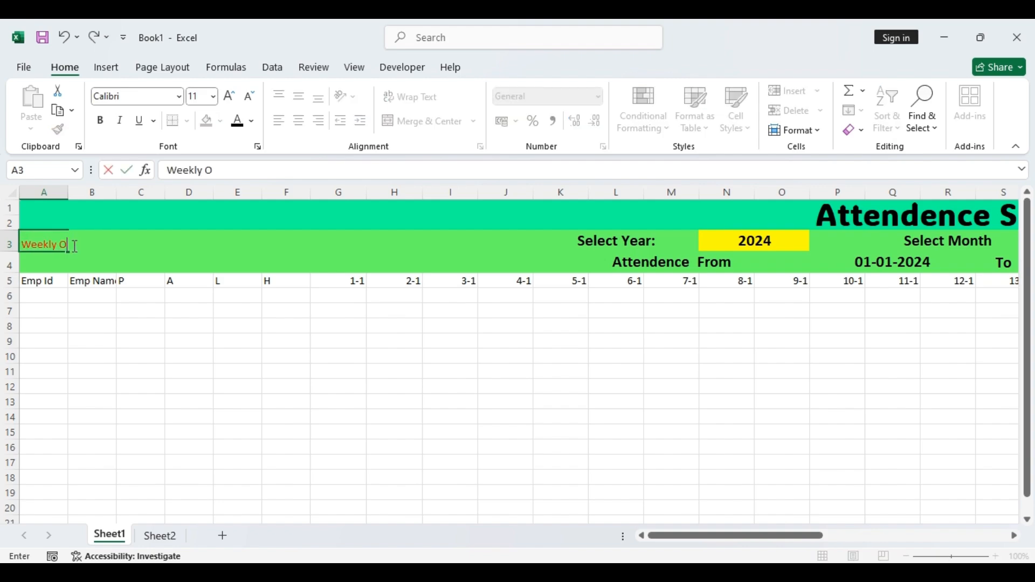
type("ff1")
left_click(46, 266)
type("Weekly Off")
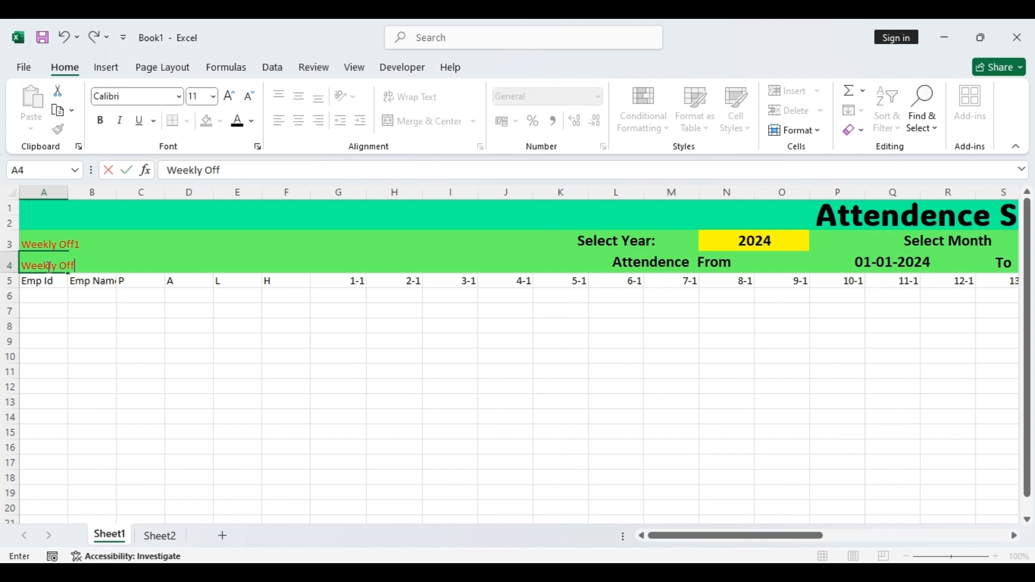
type("2")
left_click(80, 341)
double_click(68, 193)
- Add a drop-down list to B3 using the weekday names in =Sheet2!$C$1:$C$7 as its source
left_click(99, 247)
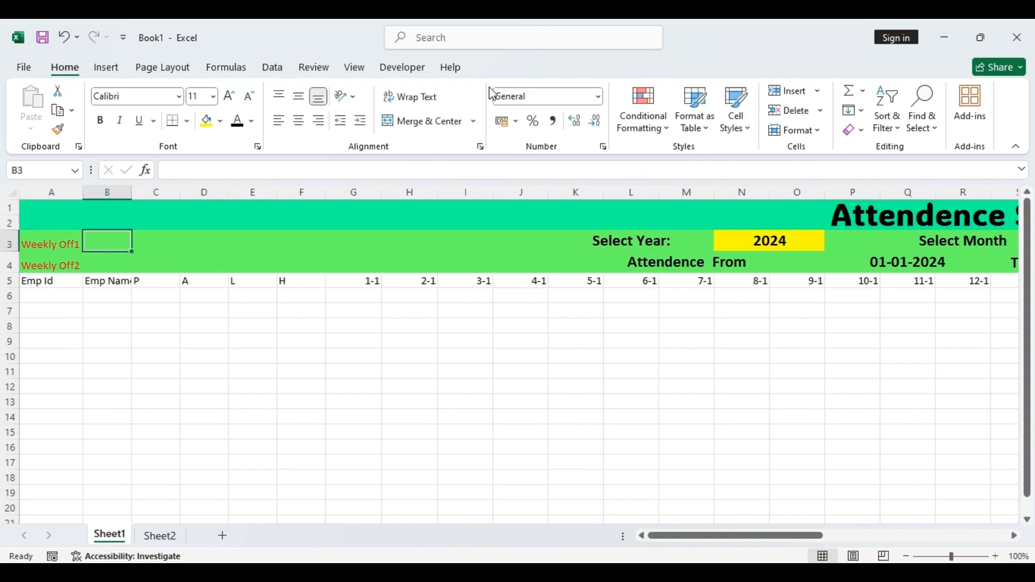
left_click(273, 67)
left_click(664, 130)
left_click(701, 151)
left_click(293, 307)
left_click(258, 348)
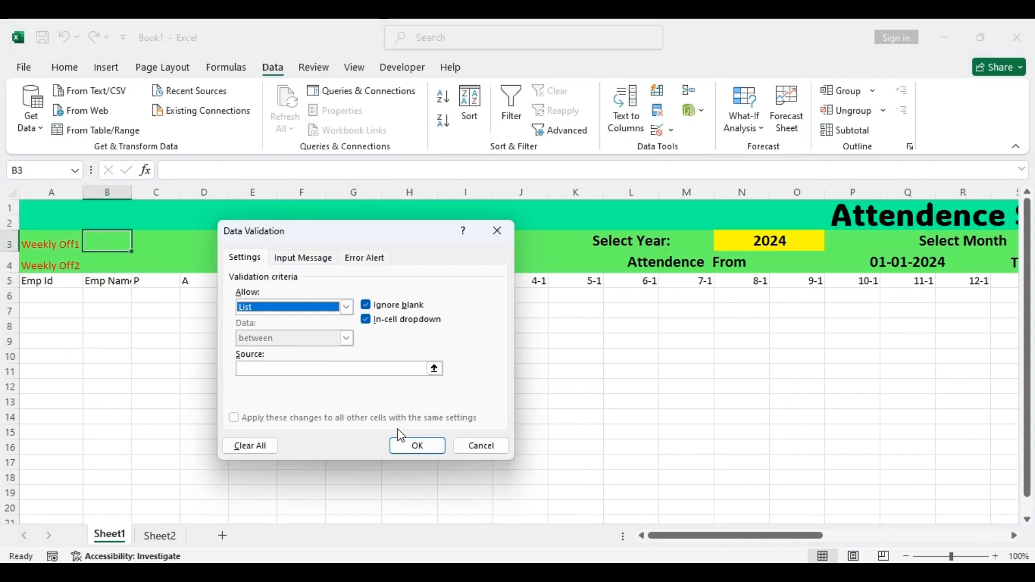
left_click(435, 369)
left_click(160, 535)
left_click_drag(150, 208, 154, 293)
left_click(503, 251)
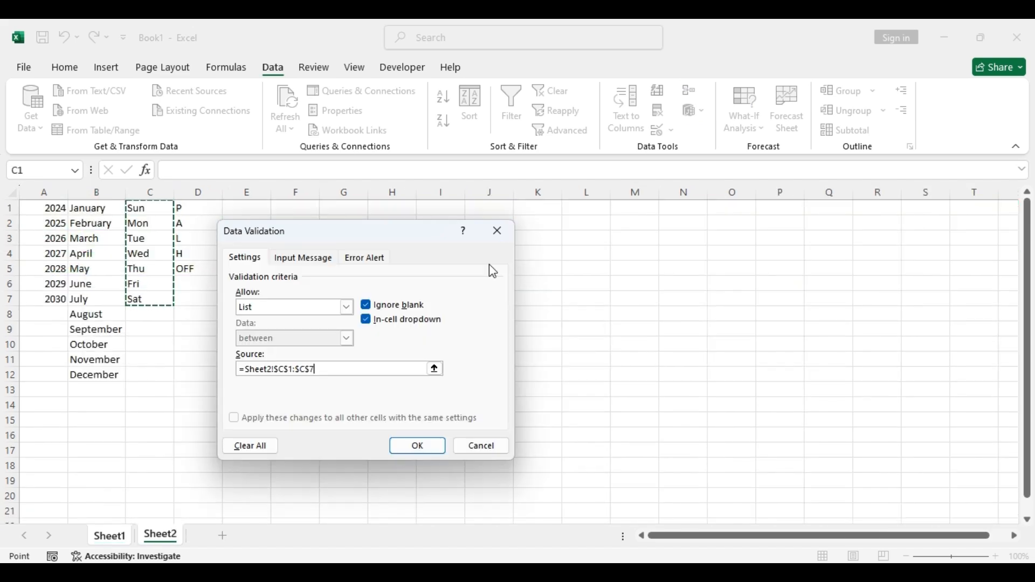
left_click(417, 447)
- Format the weekly-off cells A3:B4 with black, 14-point text centered horizontally and vertically
left_click(114, 262)
mouse_move(115, 247)
left_mouse_down()
mouse_move(116, 263)
mouse_move(107, 265)
left_mouse_up()
left_click(138, 321)
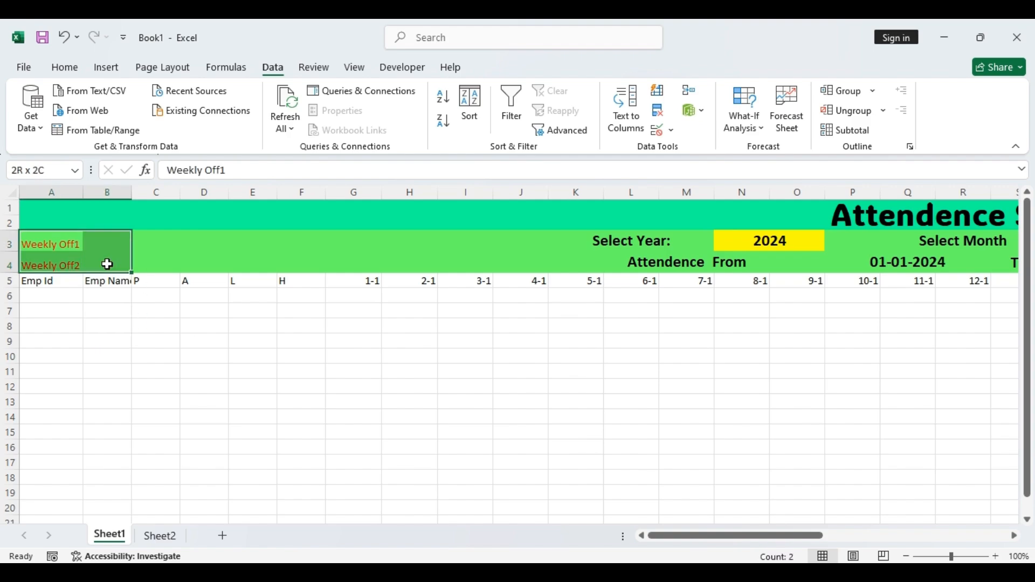
left_click(65, 67)
left_click(237, 120)
left_click(298, 120)
left_click(299, 97)
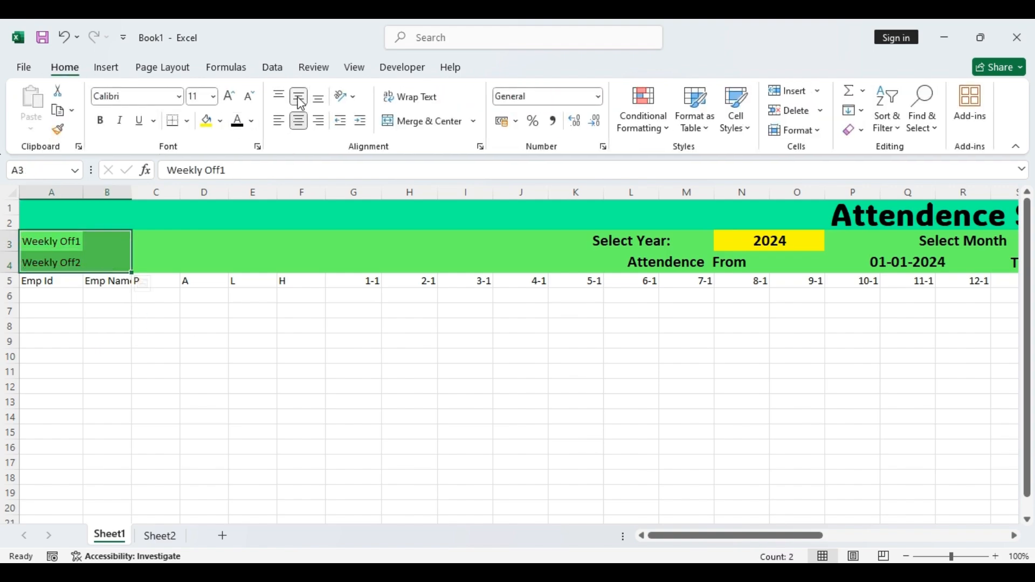
left_click(229, 96)
left_click(229, 96)
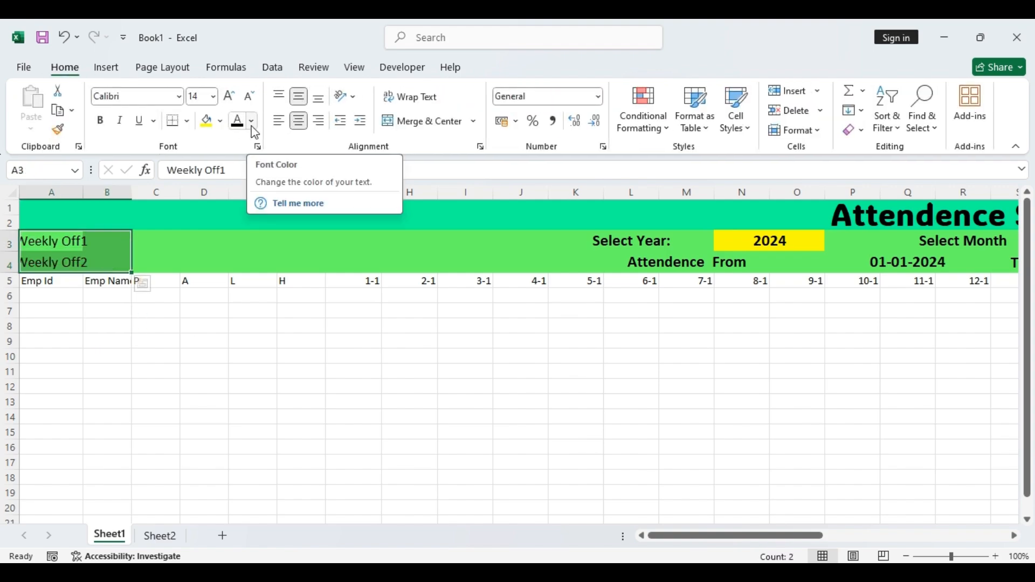
- Fill the weekly-off selector cells B3:B4 with yellow and slightly widen column A
left_click_drag(110, 244, 114, 259)
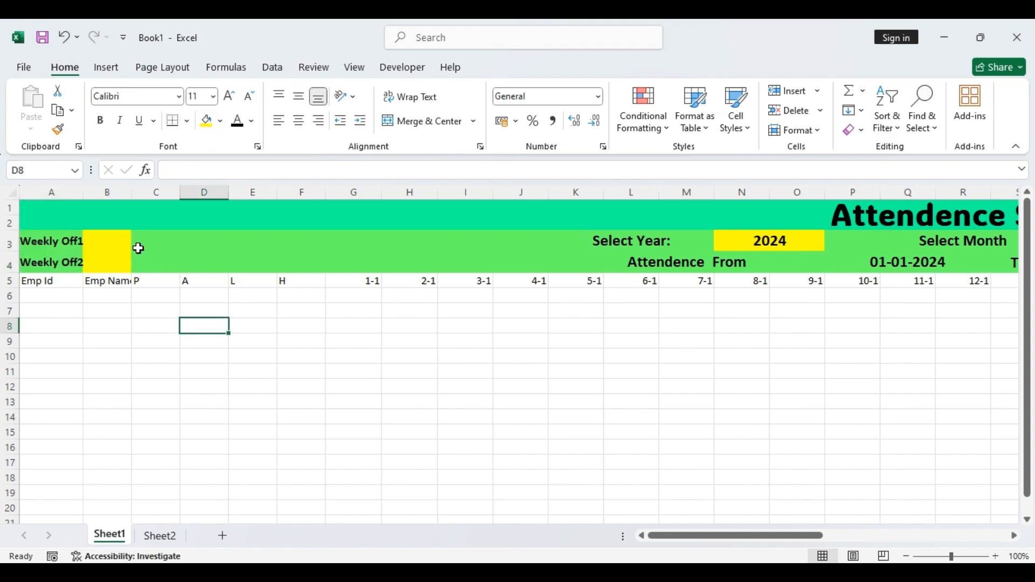
left_click(108, 241)
left_click(80, 192)
left_click_drag(83, 192, 90, 192)
- Choose Mon from the drop-down lists in both weekly-off cells, B3 and B4
left_click(115, 240)
left_click(144, 243)
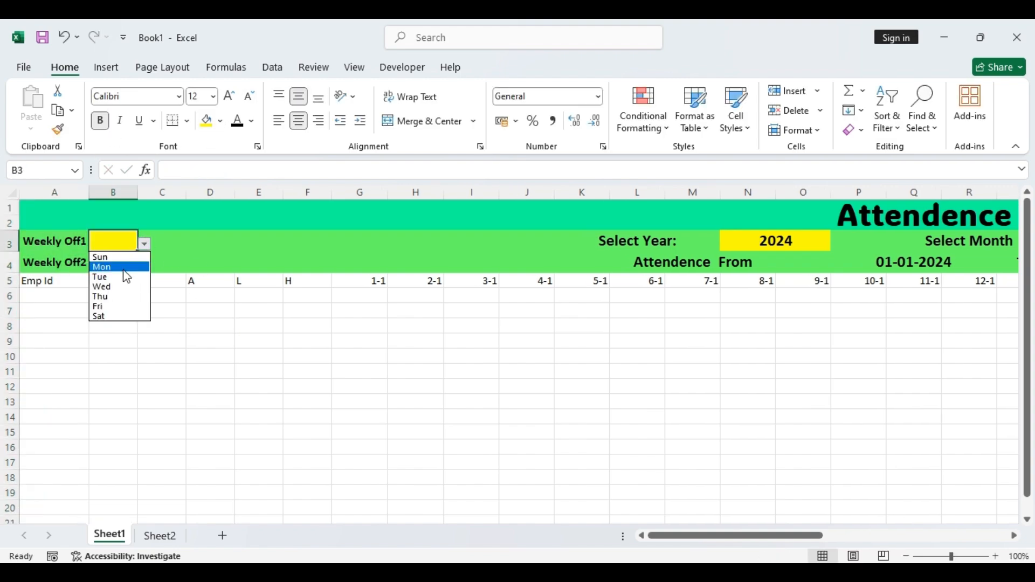
left_click(123, 269)
left_click(117, 263)
left_click(144, 265)
left_click(119, 289)
left_click(128, 320)
left_click_drag(126, 242, 124, 265)
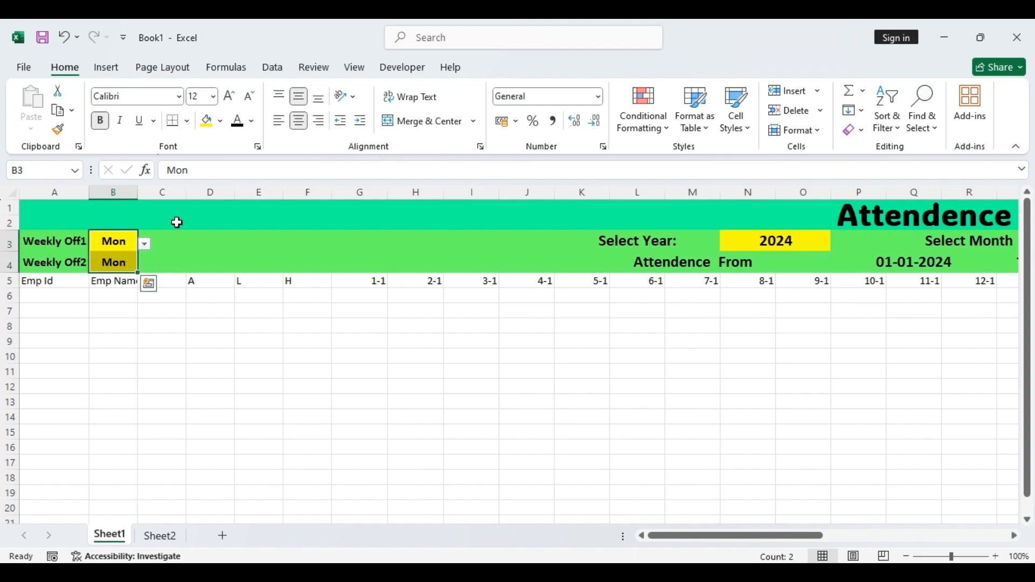
- Add a bottom border below A3:B3 to separate the two weekly-off rows
left_click(193, 241)
left_click_drag(50, 245, 103, 241)
left_click(198, 263)
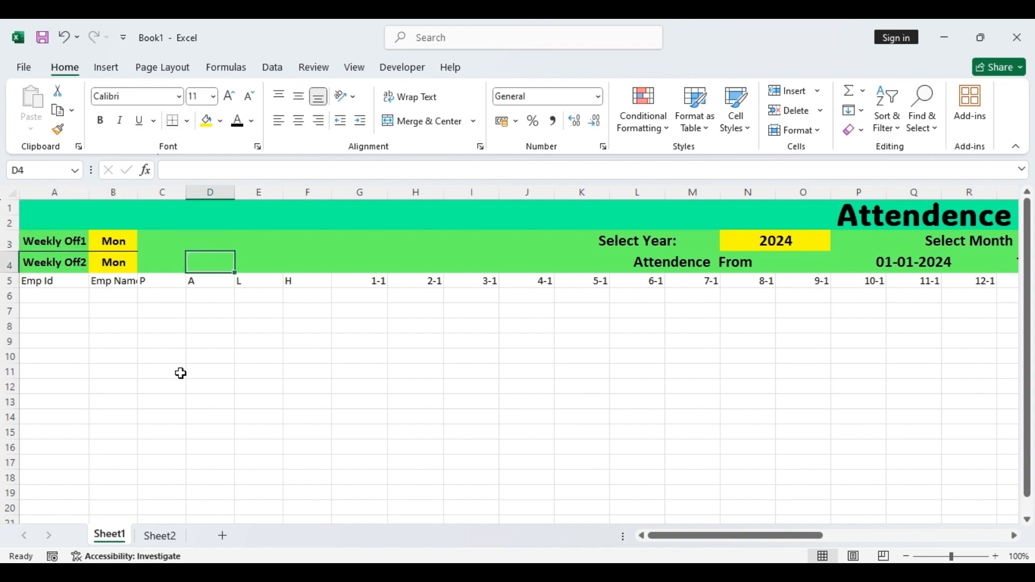
left_click(182, 369)
left_click(161, 246)
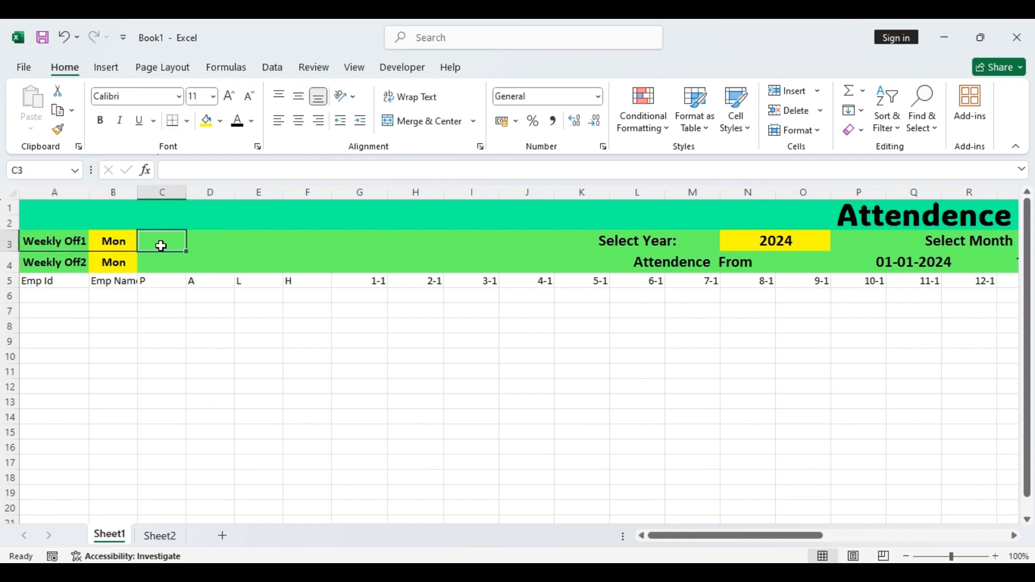
- Autofit the width of all columns on the sheet
left_click(156, 357)
left_click(13, 194)
key("alt+h")
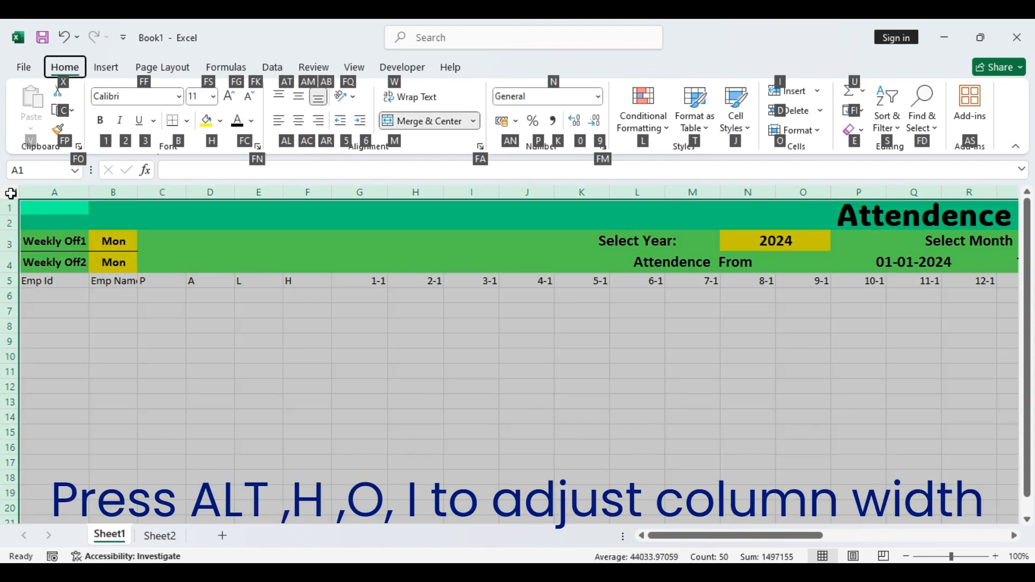
key("o")
key("i")
left_click(356, 327)
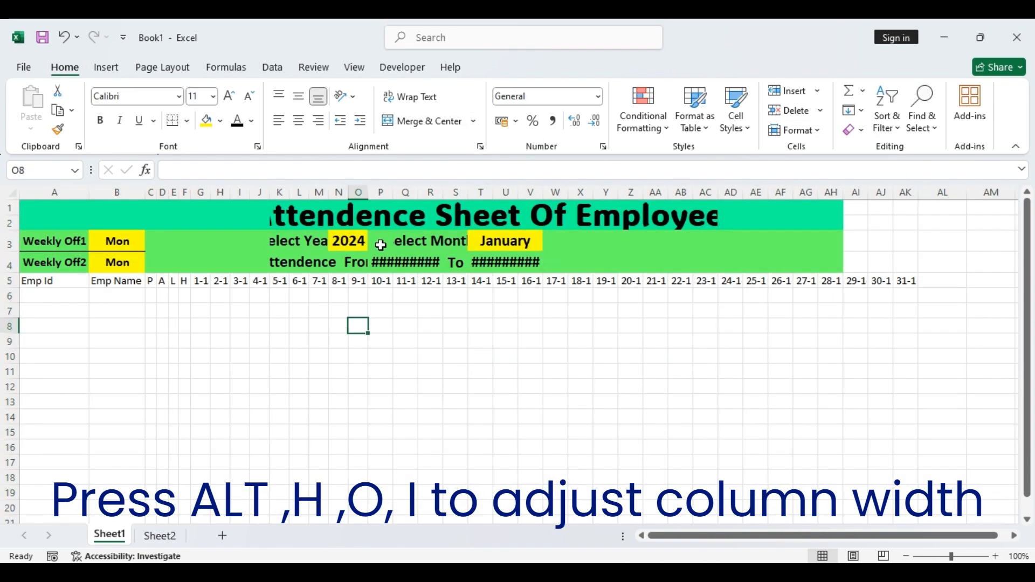
- Set the month selector to December and autofit all columns again for the longer date headers
left_click(503, 244)
left_click(549, 244)
left_click(548, 316)
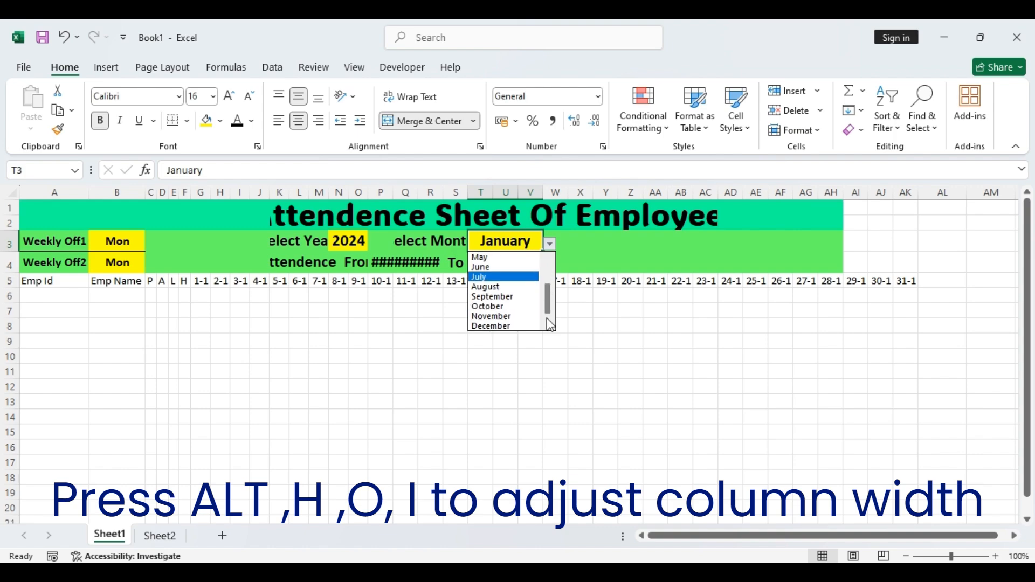
left_click(520, 325)
left_click(7, 194)
double_click(286, 192)
left_click(348, 342)
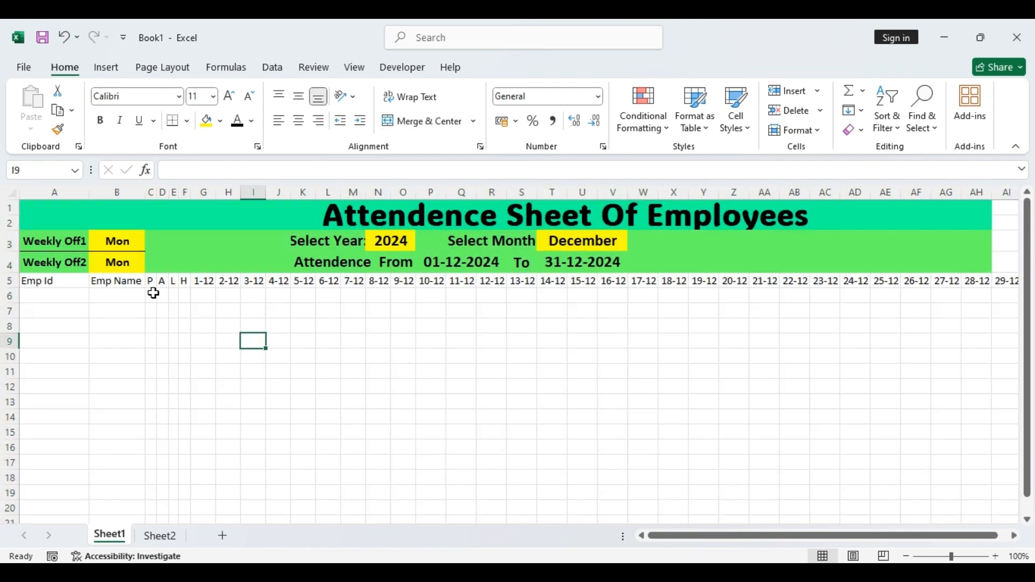
- Merge and center C5:F5 and enter the heading "Total" in it
left_click_drag(150, 281, 182, 280)
left_click(426, 121)
key("Return")
type("Total")
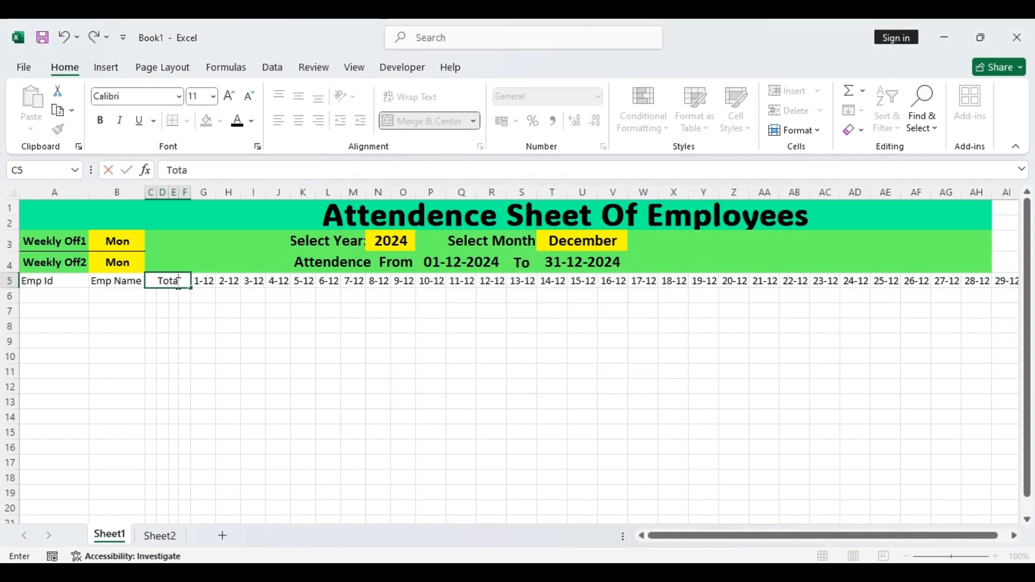
key("Return")
- Enter the attendance codes P, A, L and H in cells C6 to F6 below the Total heading
type("A")
key("Tab")
left_click(151, 297)
key("Tab")
type("A")
key("Tab")
type("L")
key("Tab")
type("P")
key("Tab")
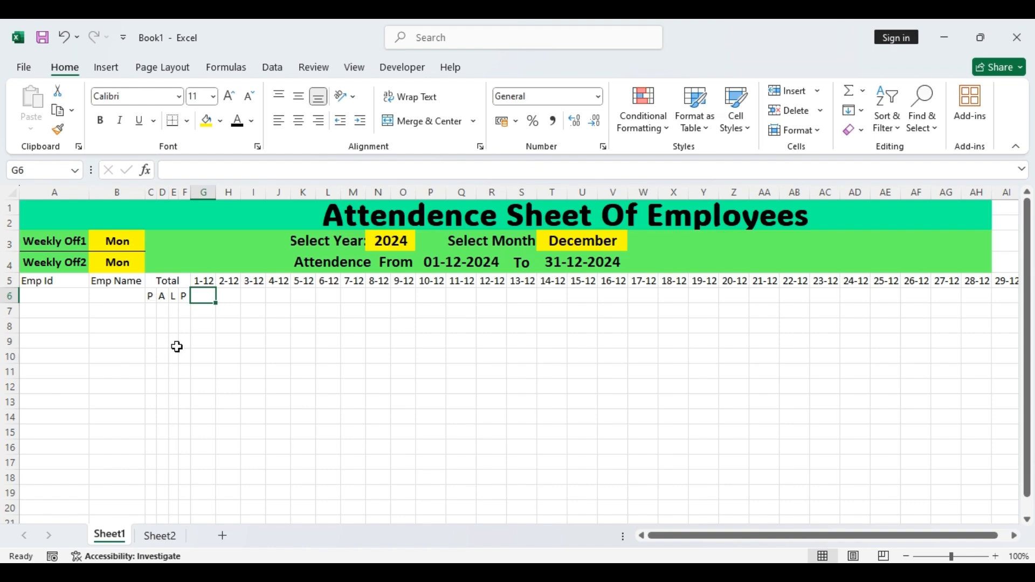
left_click(187, 298)
type("H")
- Merge and center Emp Id across A5:A6 and Emp Name across B5:B6, and center the header rows
mouse_move(54, 281)
left_mouse_down()
mouse_move(63, 289)
mouse_move(53, 296)
left_mouse_up()
left_click(299, 120)
left_click_drag(117, 281, 944, 286)
left_click(426, 120)
left_click(426, 120)
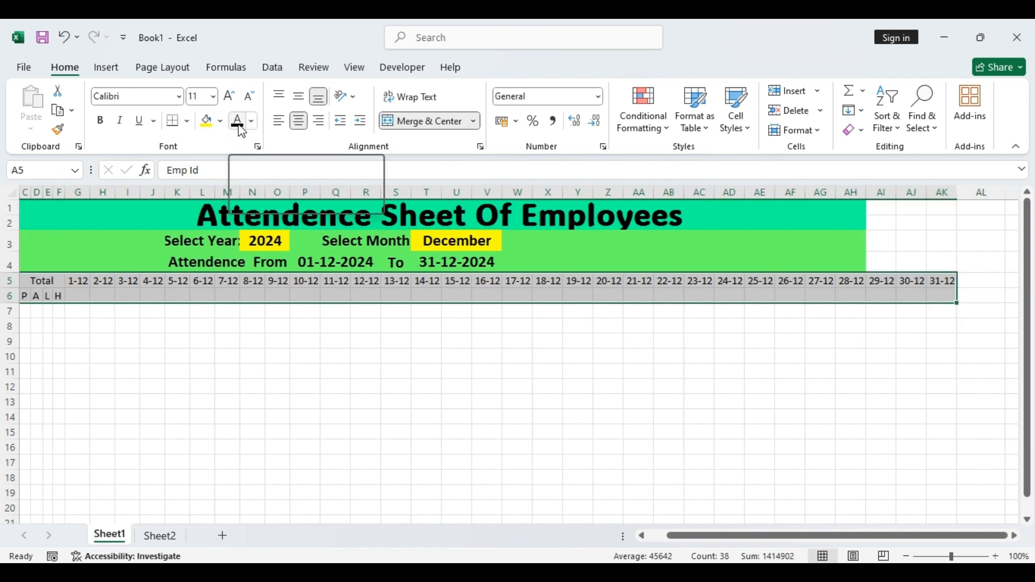
- Make the header rows A5:AK6 bold at 14 points and autofit the columns to the larger text
left_click(100, 120)
left_click(229, 97)
left_click(229, 97)
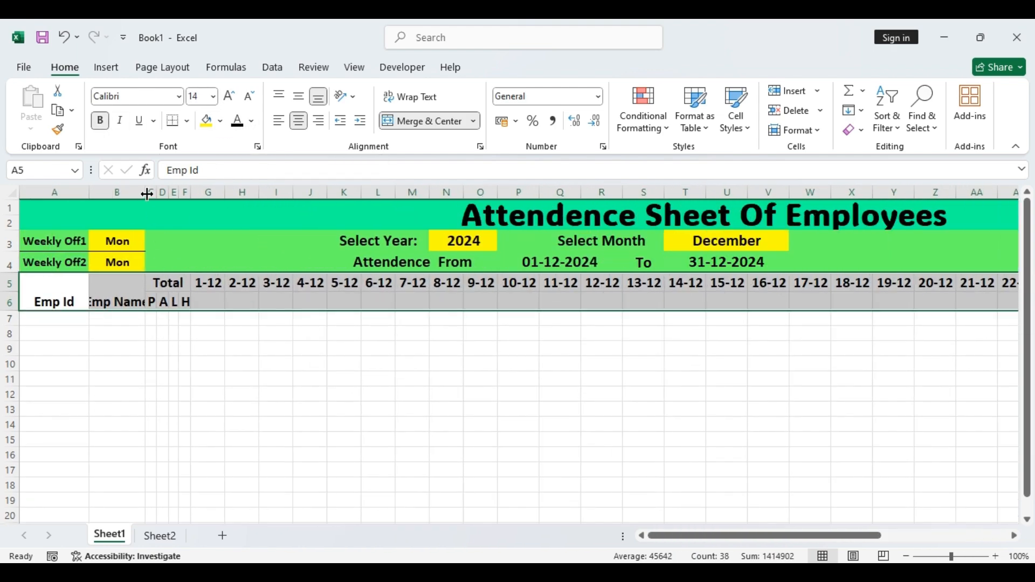
left_click(54, 193)
double_click(146, 194)
left_click(291, 333)
- Begin the weekday formula in G6 as =IF(G5<>"",TEXT(G5,"") to test and reference the date above
left_click(224, 302)
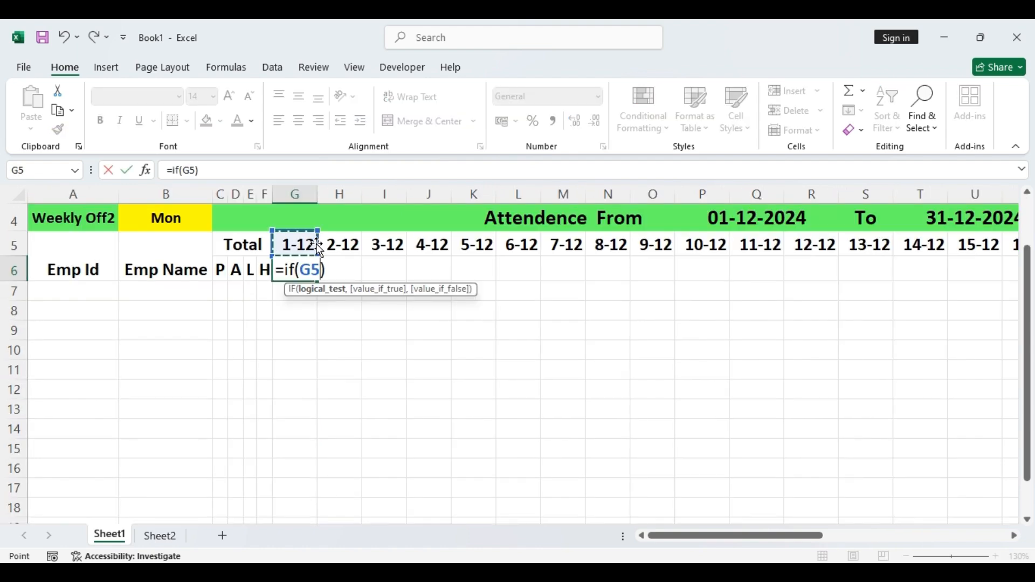
type("<>\"\",")
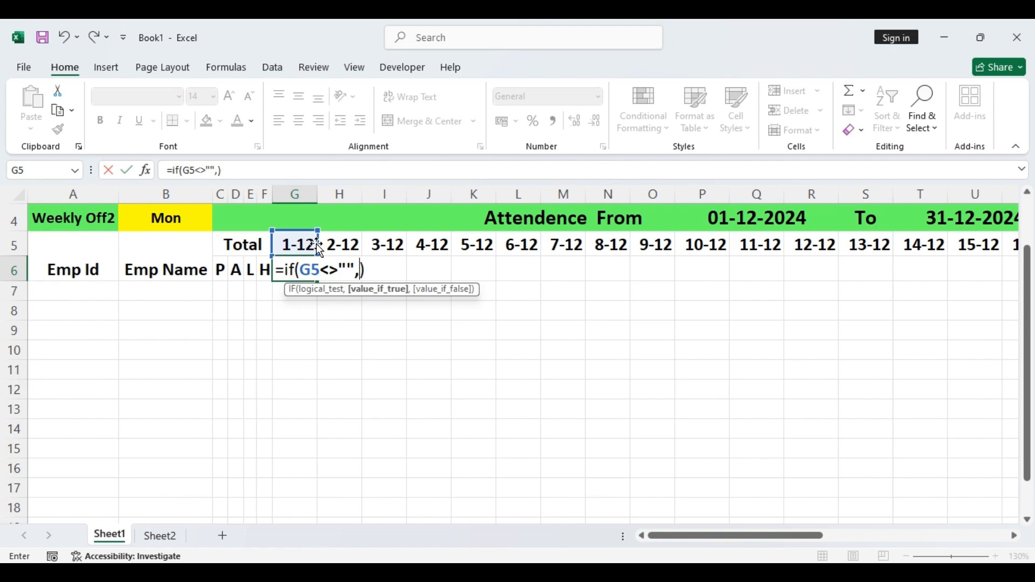
type("Tes")
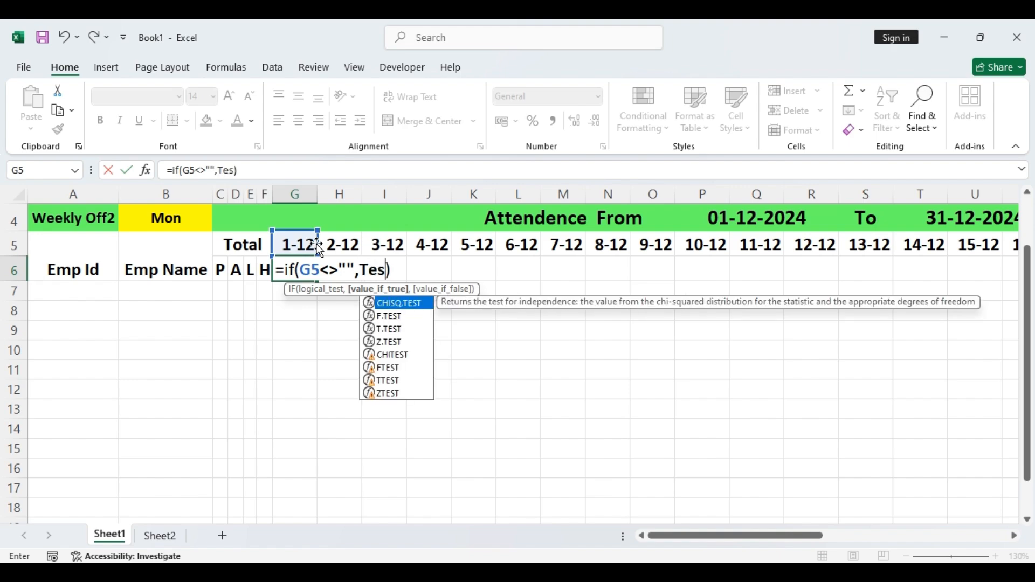
key("BackSpace")
type("xt")
double_click(387, 302)
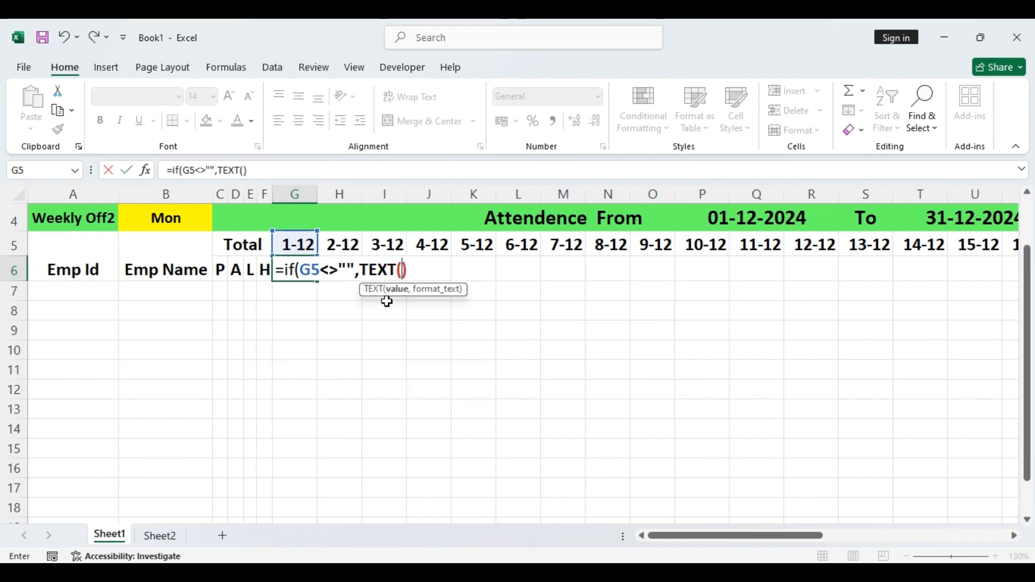
left_click(306, 245)
type(",")
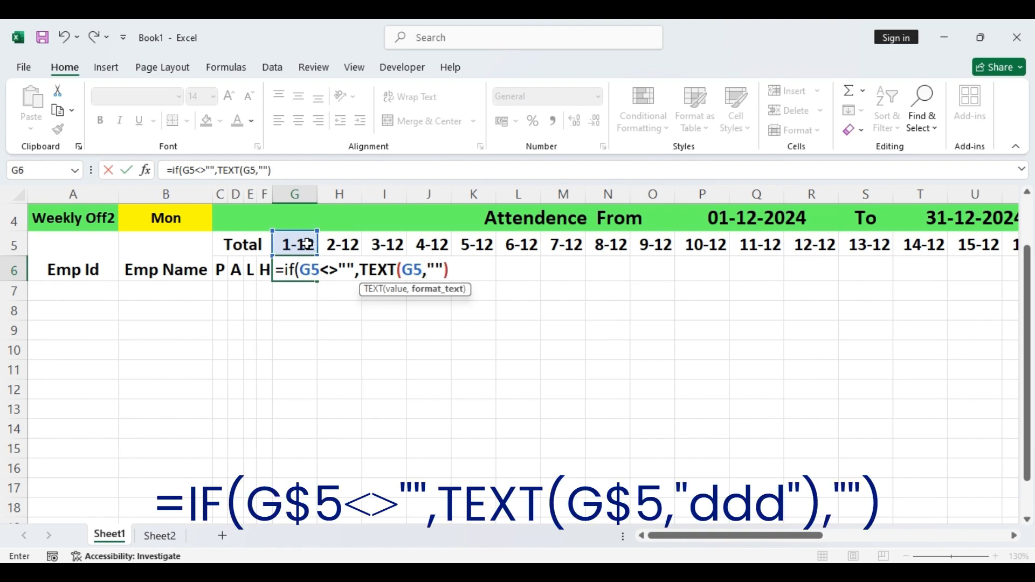
- Lock the row in both references as G$5, set the text format to "ddd" and commit the G6 formula
left_click(417, 271)
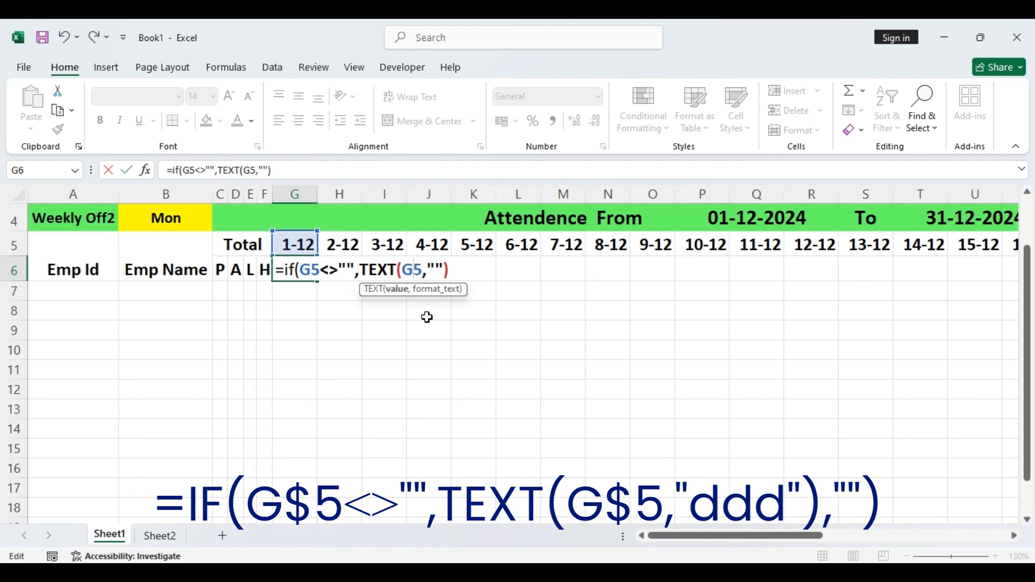
key("F4")
key("F4")
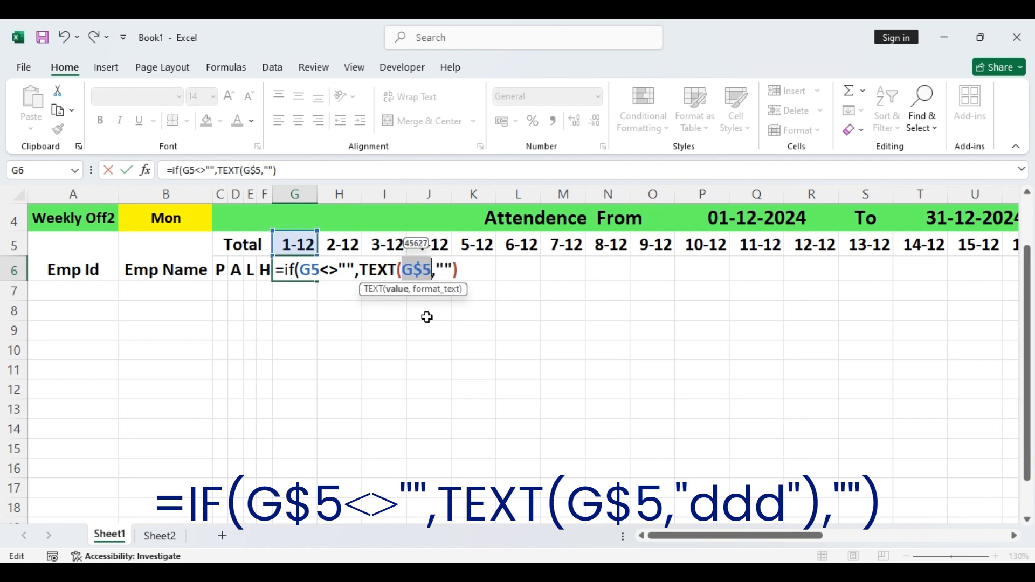
left_click(309, 272)
key("F4")
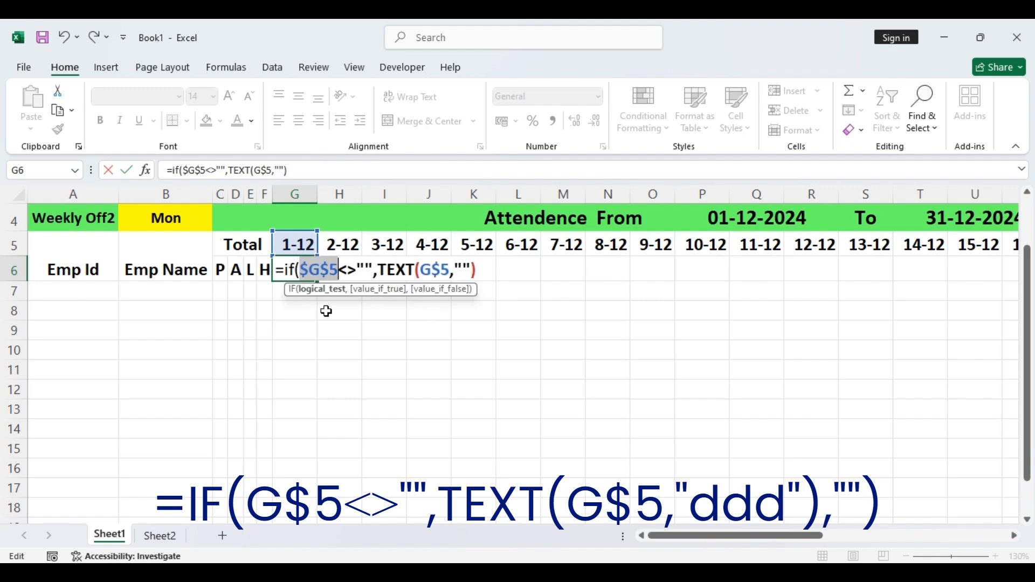
key("F4")
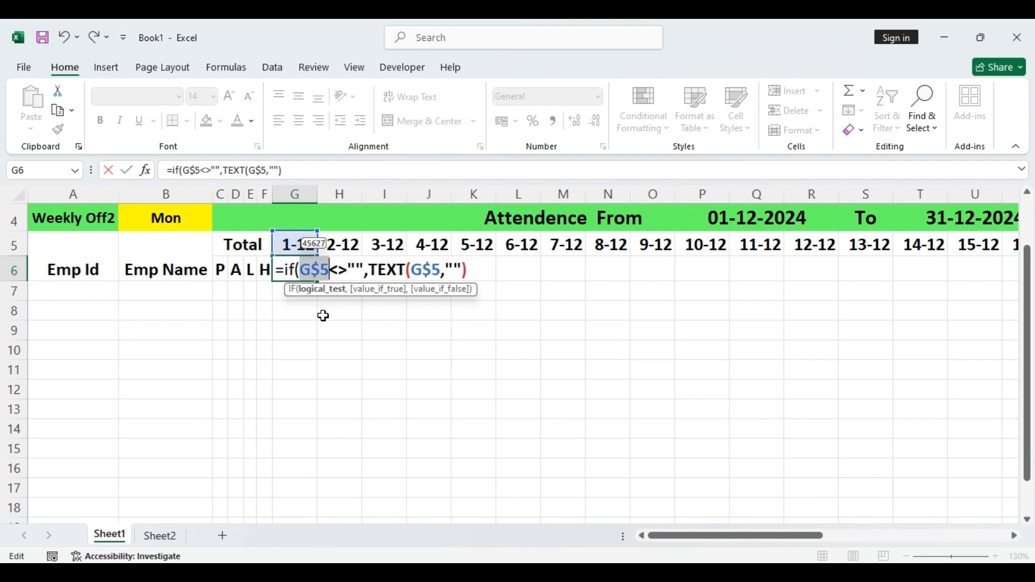
type("ddd")
key("Return")
left_click(501, 357)
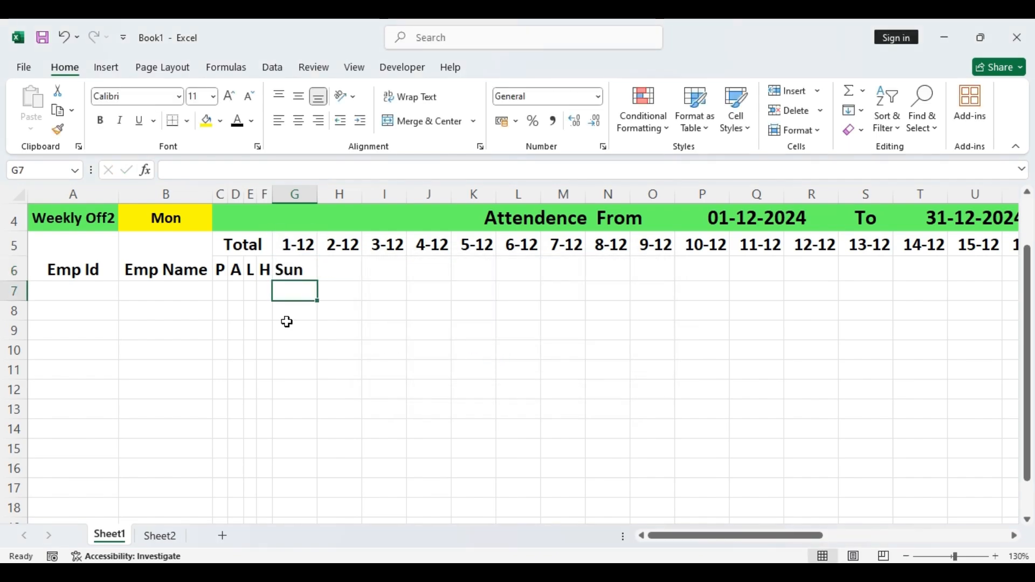
- Fill the weekday formula from G6 across row 6 to AK6
left_click(300, 266)
left_click_drag(307, 265, 1031, 274)
left_click_drag(1022, 273, 948, 274)
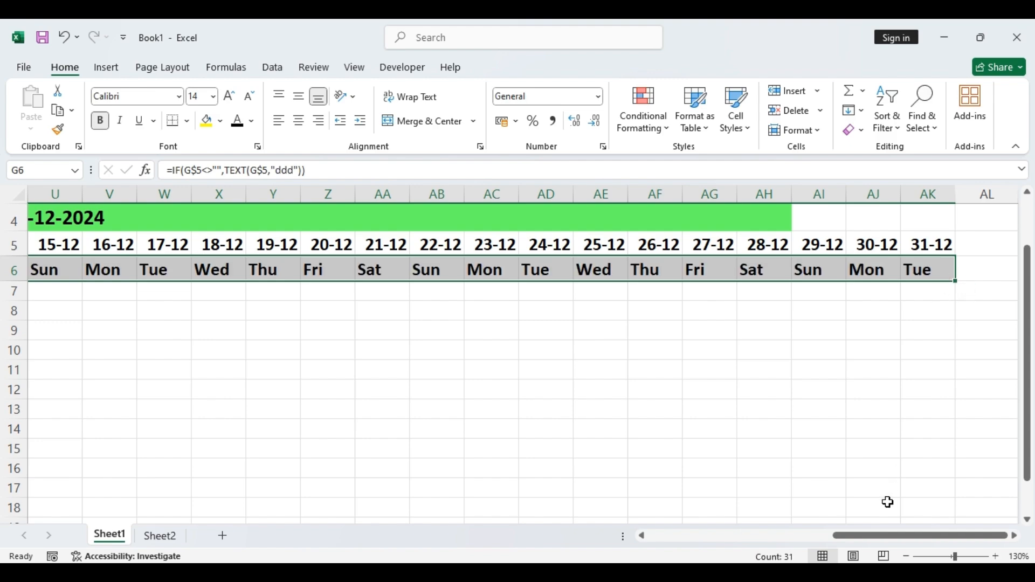
left_click_drag(917, 536, 731, 535)
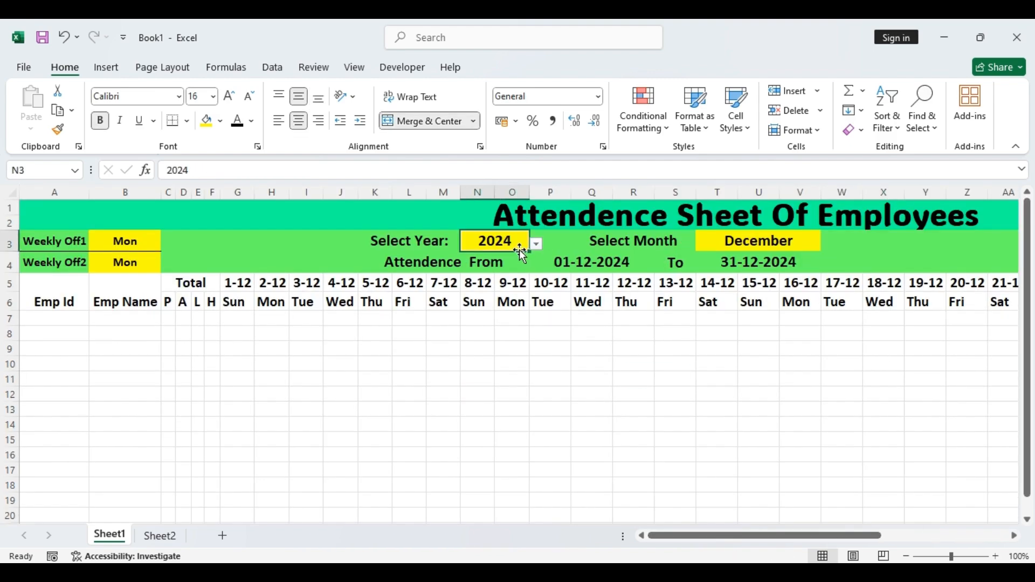
- Set the year selector to 2025 and the month selector to February, and check the weekday row's end
left_click(533, 240)
left_click(518, 270)
left_click(829, 245)
scroll(754, 291, "up", 2)
left_click(710, 267)
left_click_drag(743, 537, 706, 536)
left_click(892, 313)
- Add "" as the value-if-false argument of the G6 weekday formula and refill it across to AK6
left_click(238, 302)
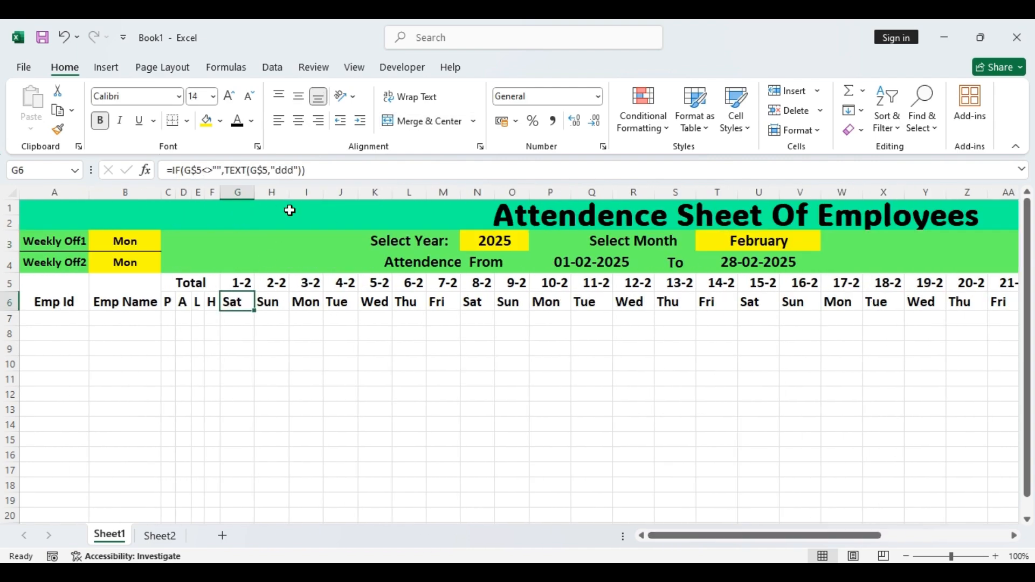
left_click(306, 170)
type(",\"\"")
key("Return")
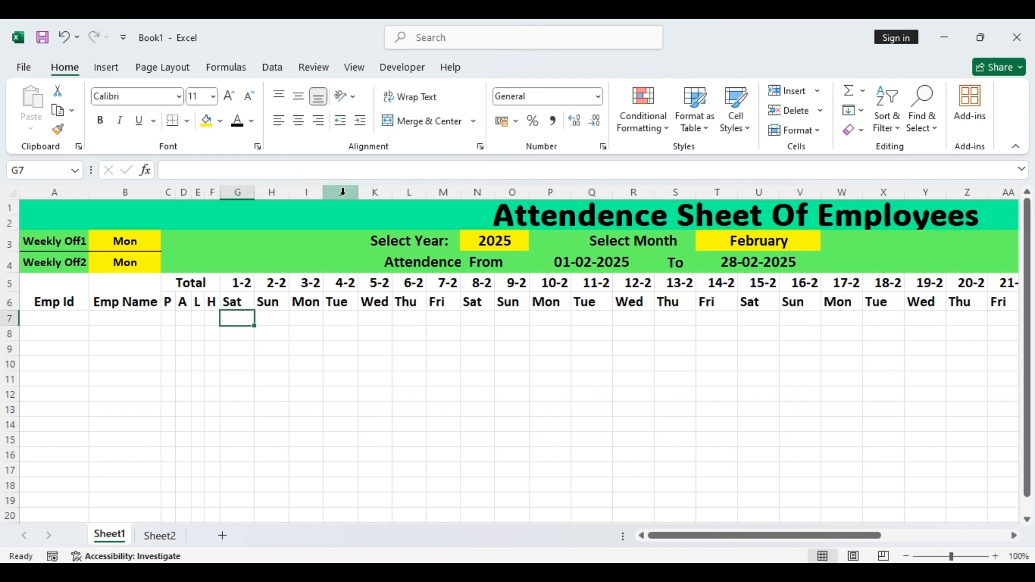
left_click_drag(231, 301, 994, 302)
left_click(526, 410)
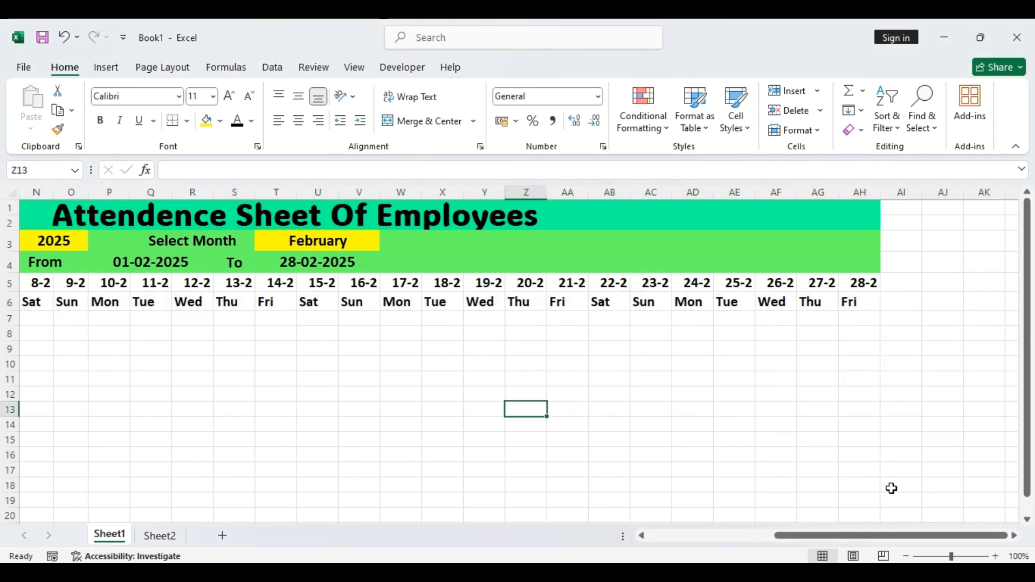
- Add a drop-down list to the attendance cells G7:AK21 with =Sheet2!$D$1:$D$5 as its source
left_click(526, 535)
left_click_drag(259, 326, 924, 454)
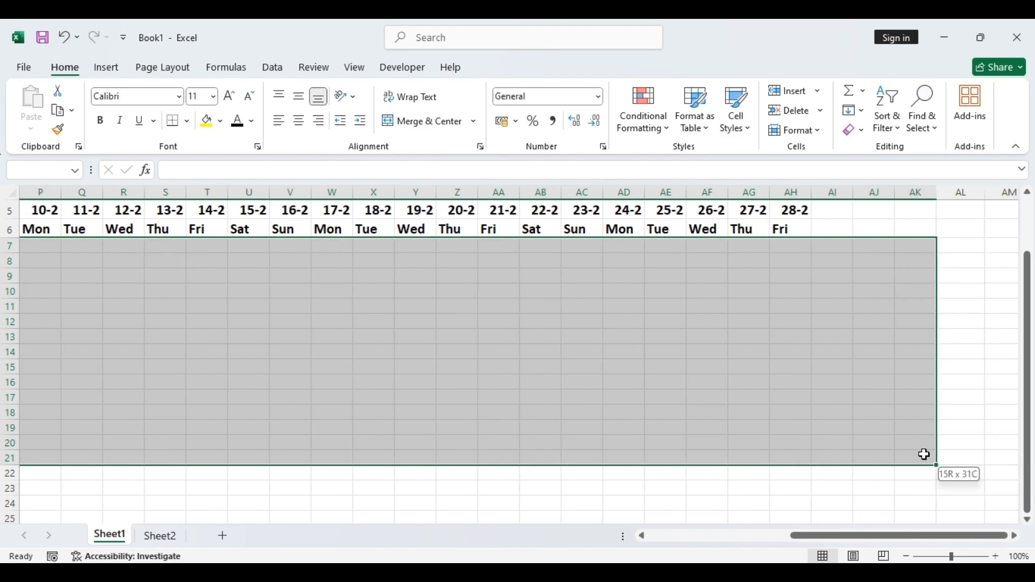
left_click_drag(924, 454, 924, 454)
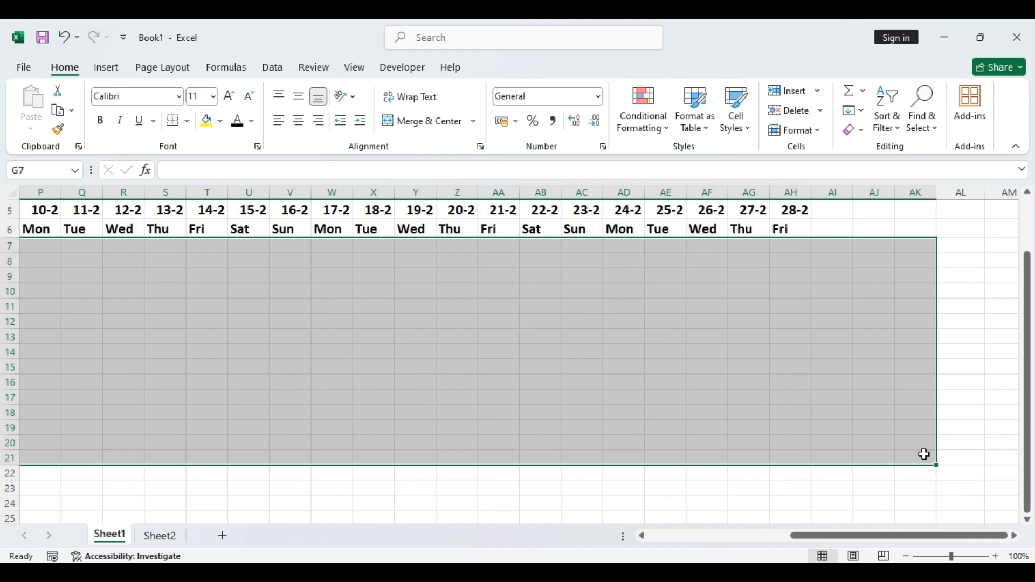
left_click(274, 69)
left_click(672, 132)
left_click(681, 152)
left_click(348, 307)
left_click(270, 350)
left_click(435, 369)
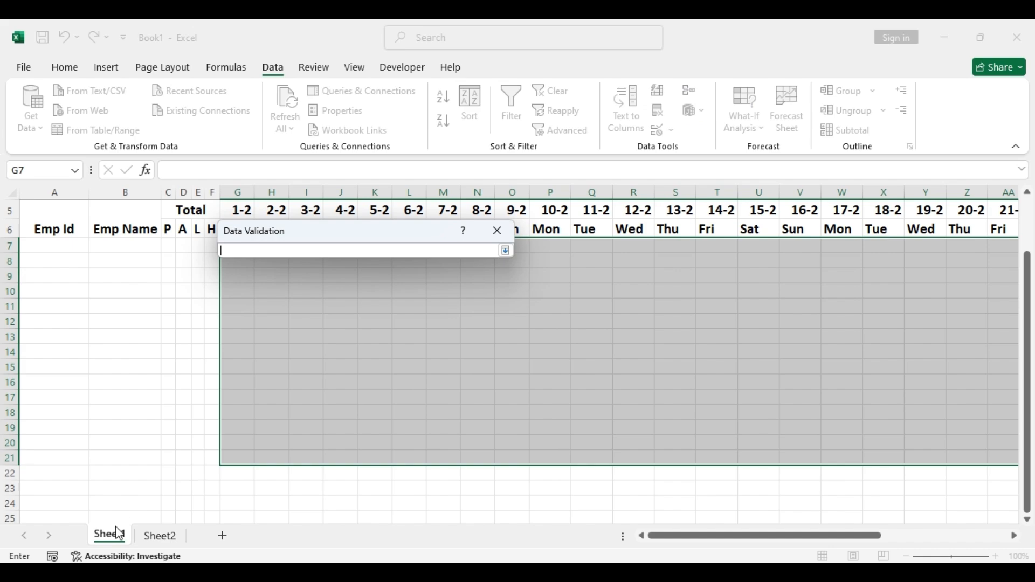
left_click(160, 535)
left_click_drag(191, 208, 199, 265)
left_click(505, 251)
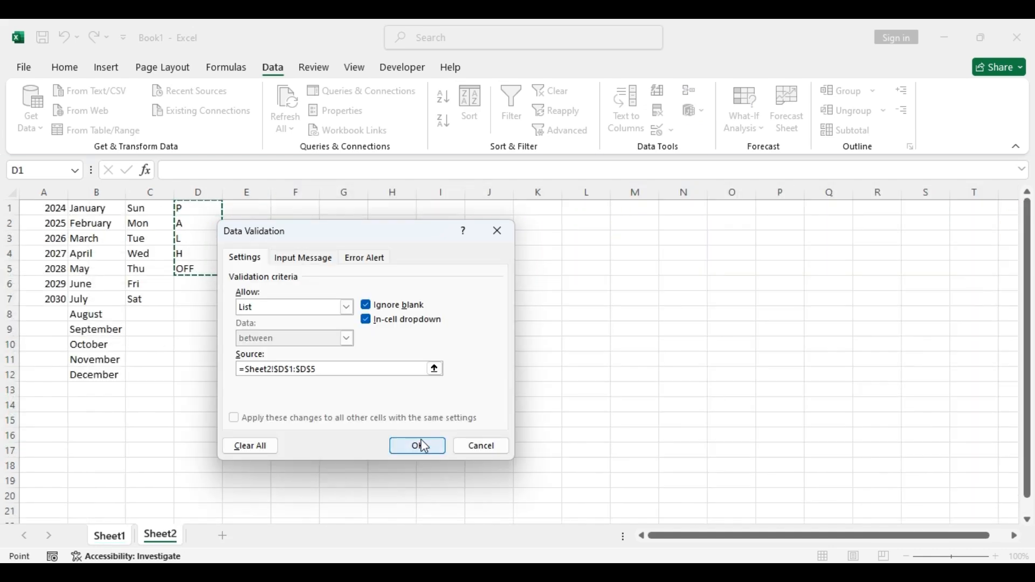
left_click(423, 442)
left_click(410, 473)
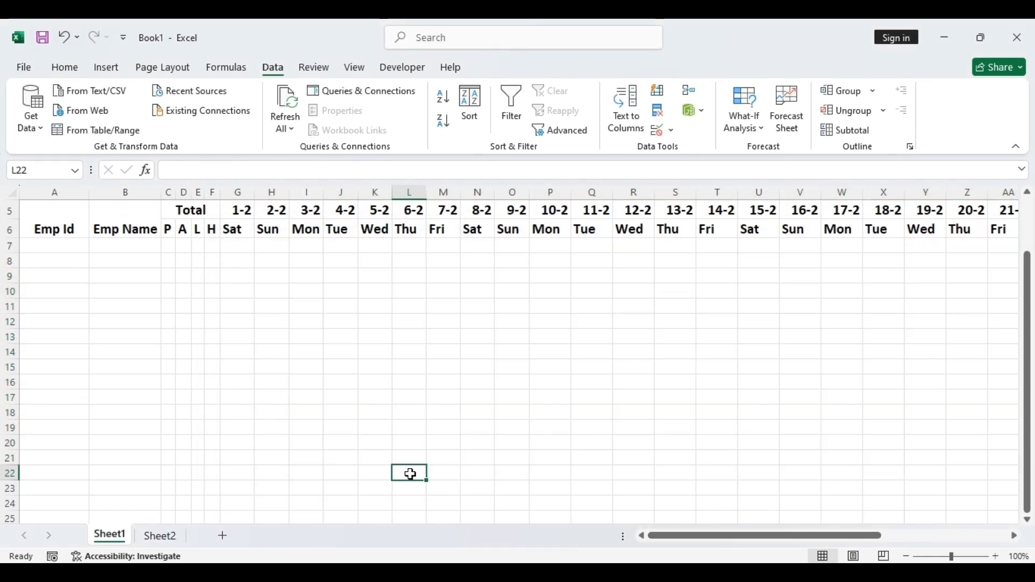
- Middle-align the header rows A5:AH6 and fill them with blue-grey
left_click(693, 535)
scroll(1027, 453, "up", 2)
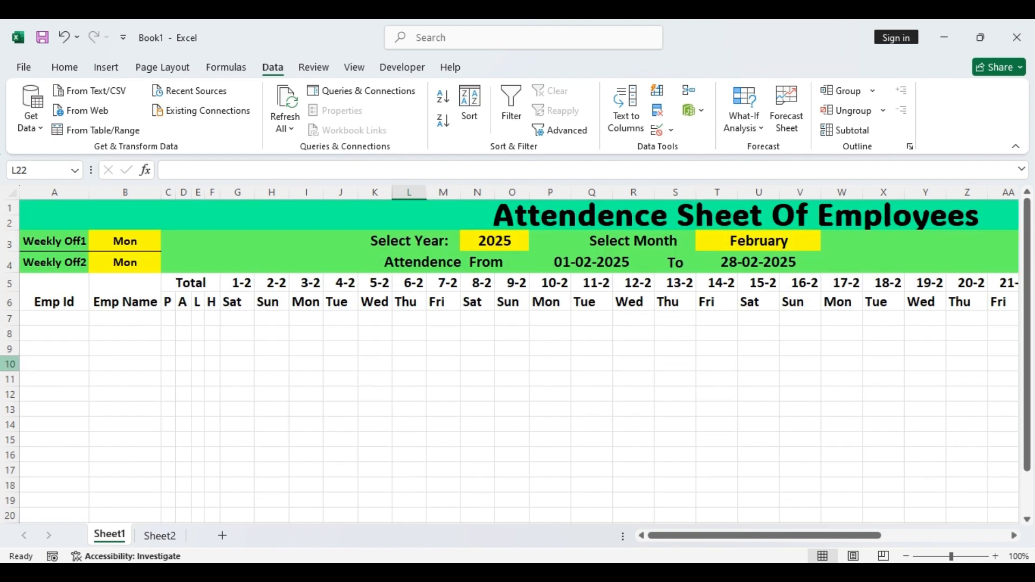
left_click(77, 303)
left_click_drag(77, 303, 989, 303)
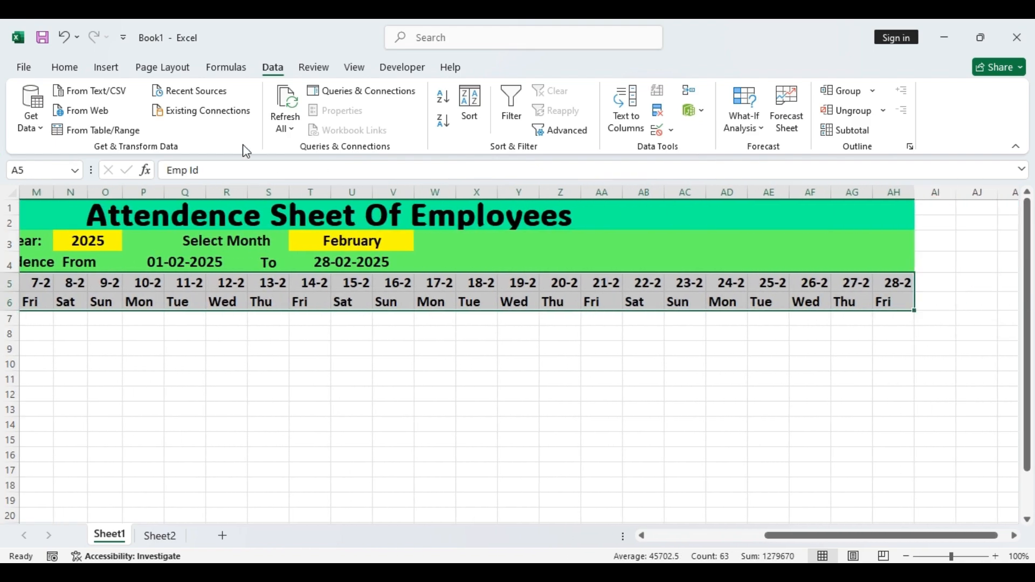
left_click(65, 67)
left_click(298, 97)
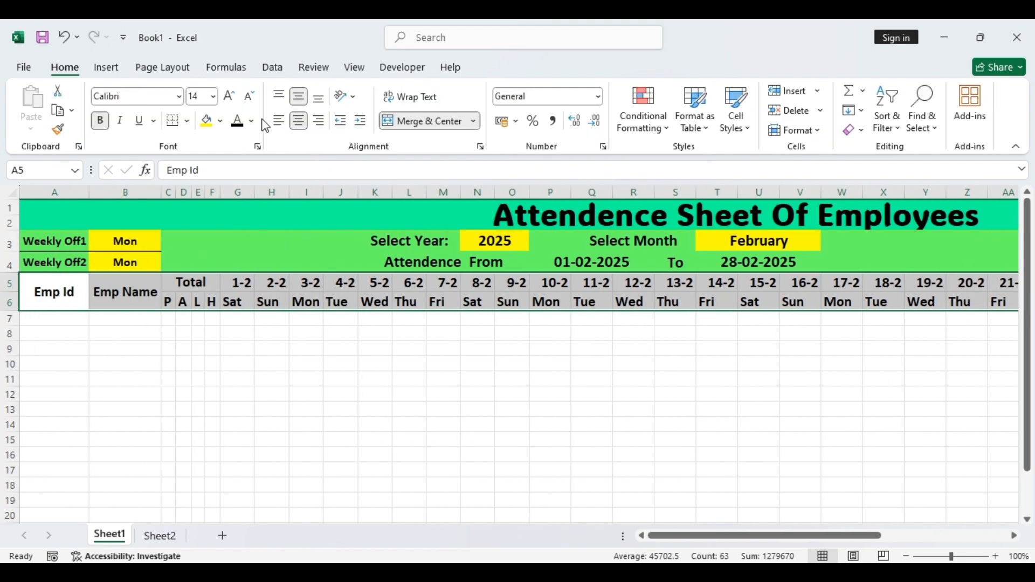
left_click(220, 121)
left_click(248, 223)
left_click(245, 391)
- Apply all borders to the header cells A5:AH6
left_click_drag(62, 291, 851, 302)
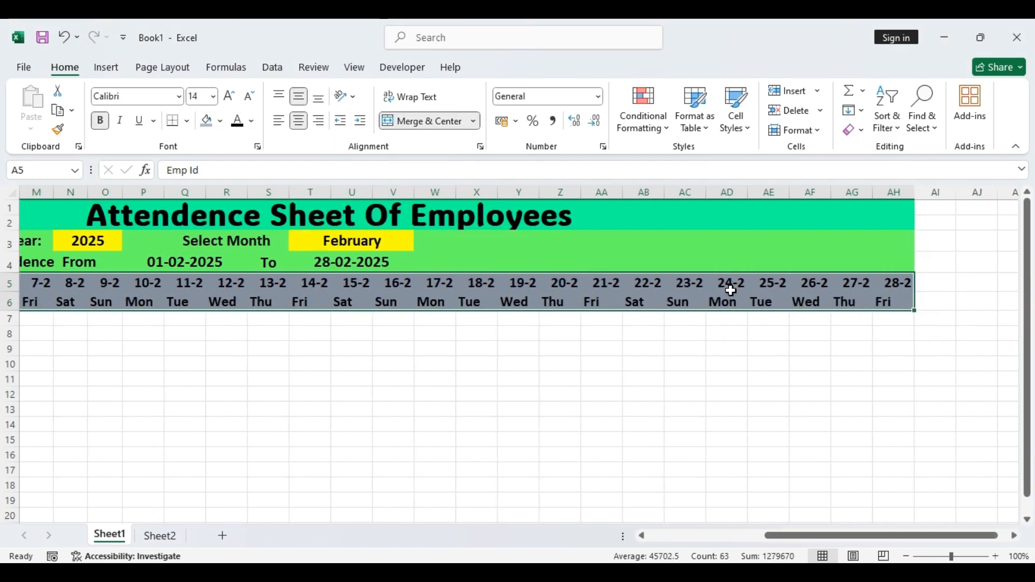
left_click(186, 121)
left_click(211, 271)
left_click(196, 395)
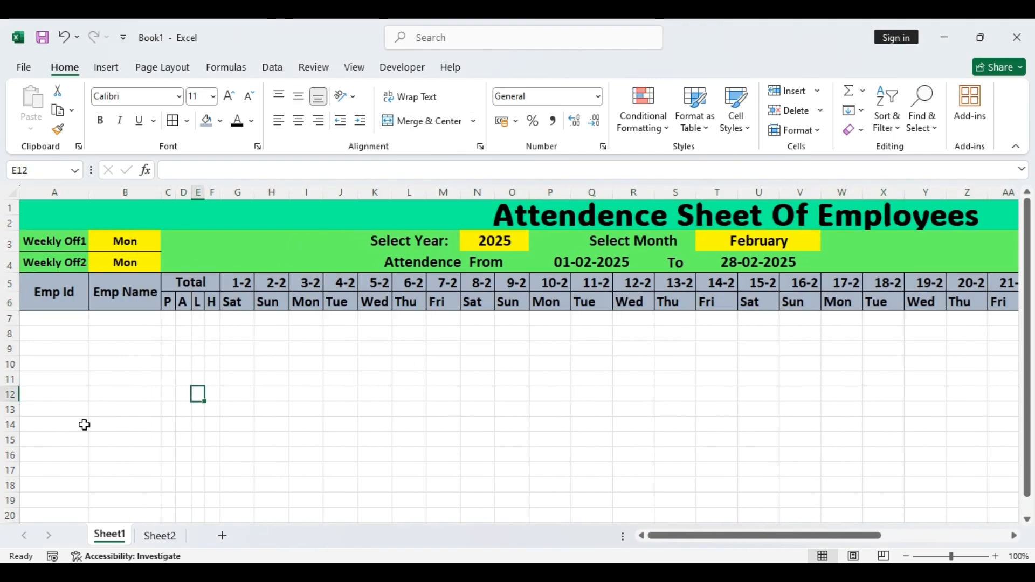
left_click(223, 380)
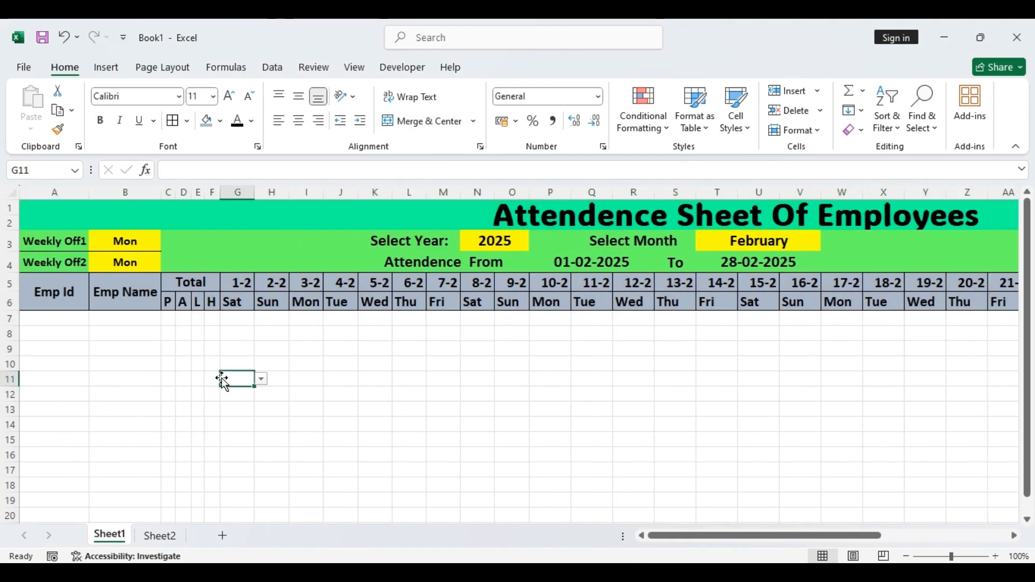
- Merge and center C3:F3 and enter the label "2nd Sat Off"
left_click(171, 238)
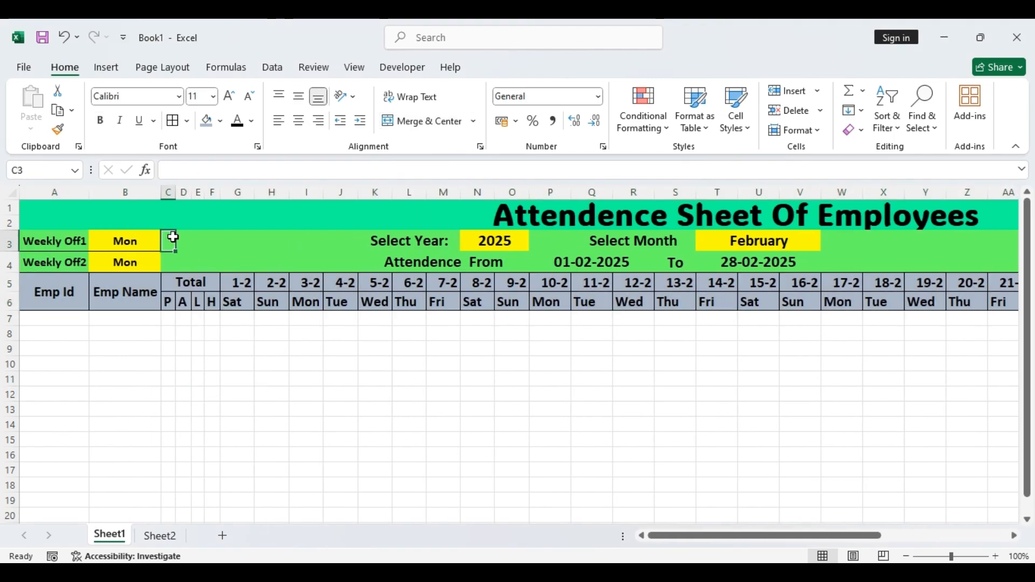
left_click_drag(171, 238, 220, 240)
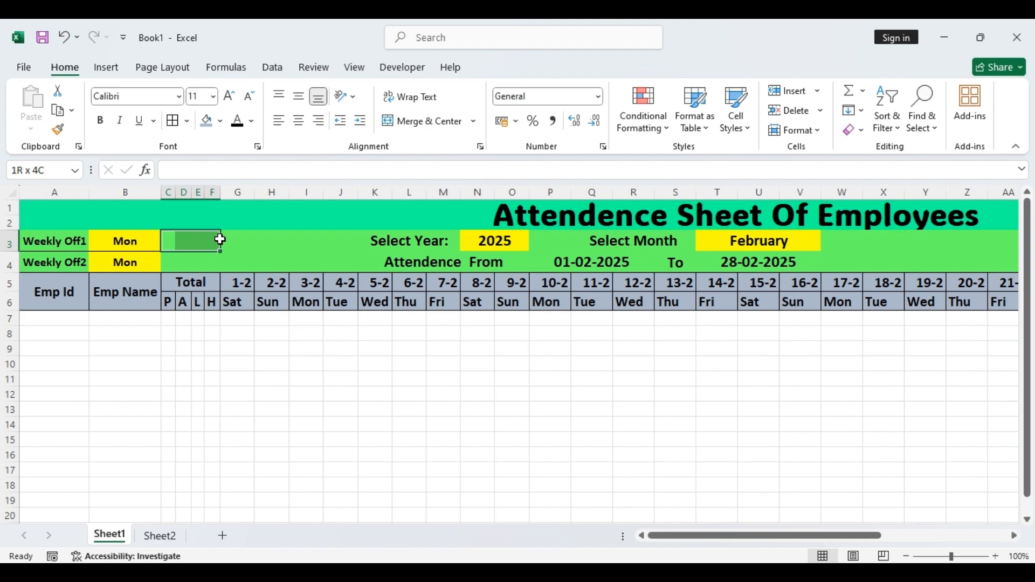
left_click(409, 124)
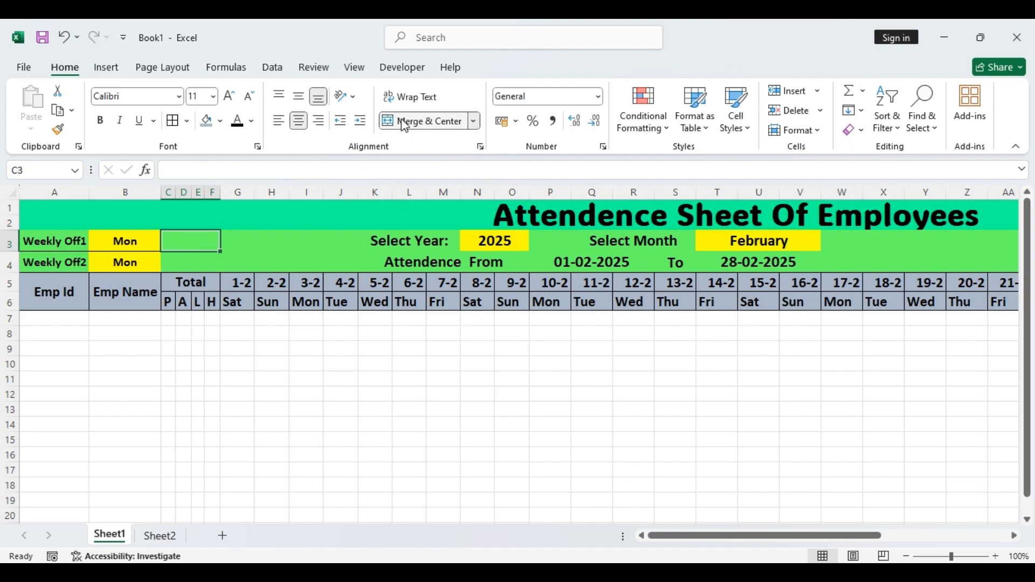
type("2")
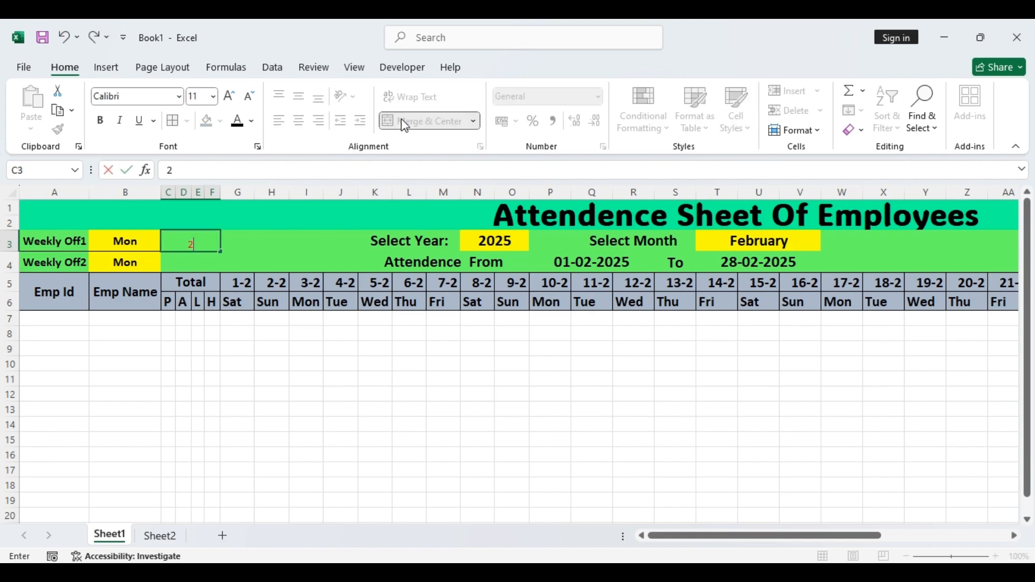
type("nd Sat Off")
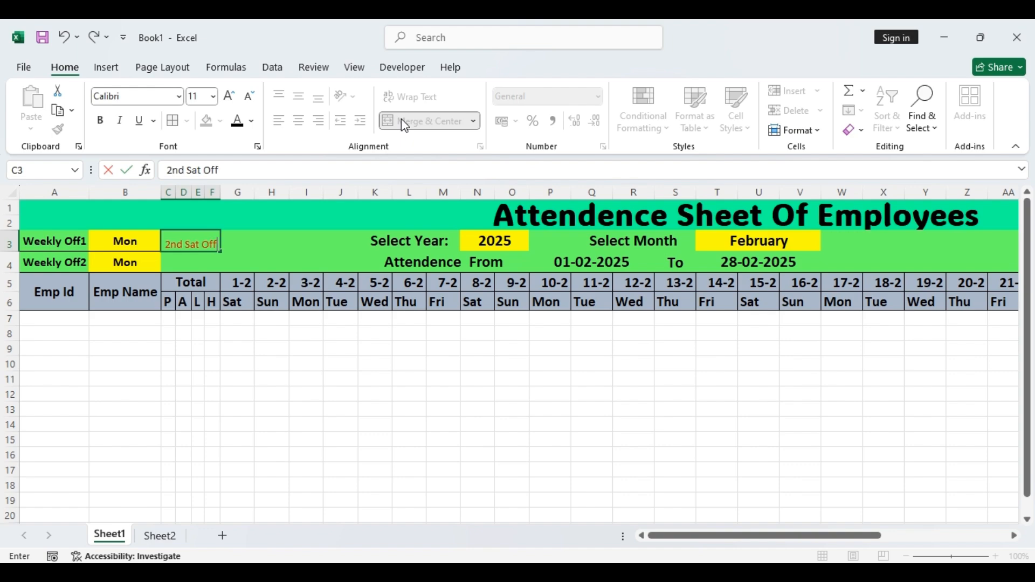
- Merge and center C4:F4 and enter the label "4th Sat Off"
left_click(207, 262)
left_click_drag(180, 261, 206, 265)
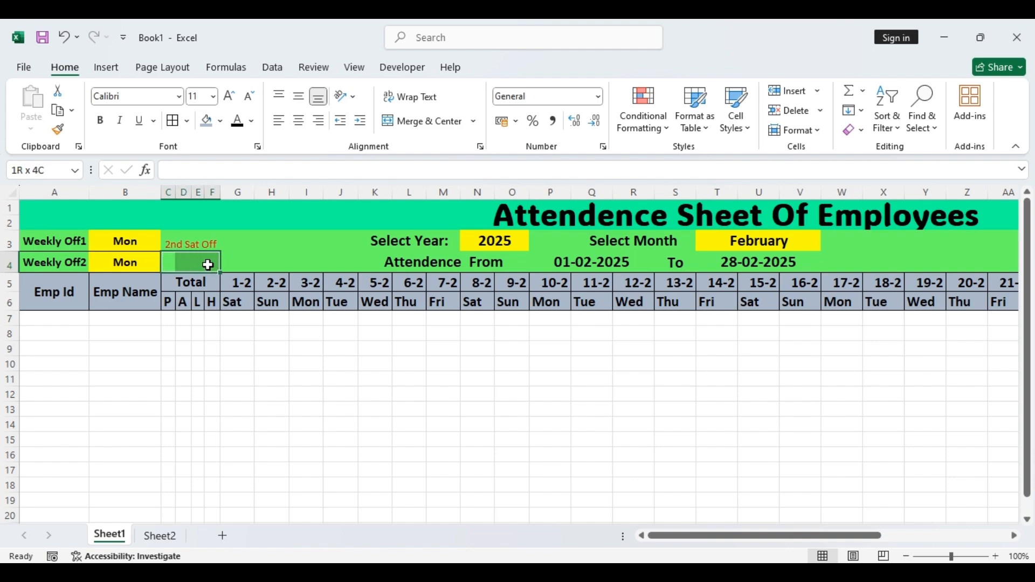
left_click(400, 122)
type("4th S")
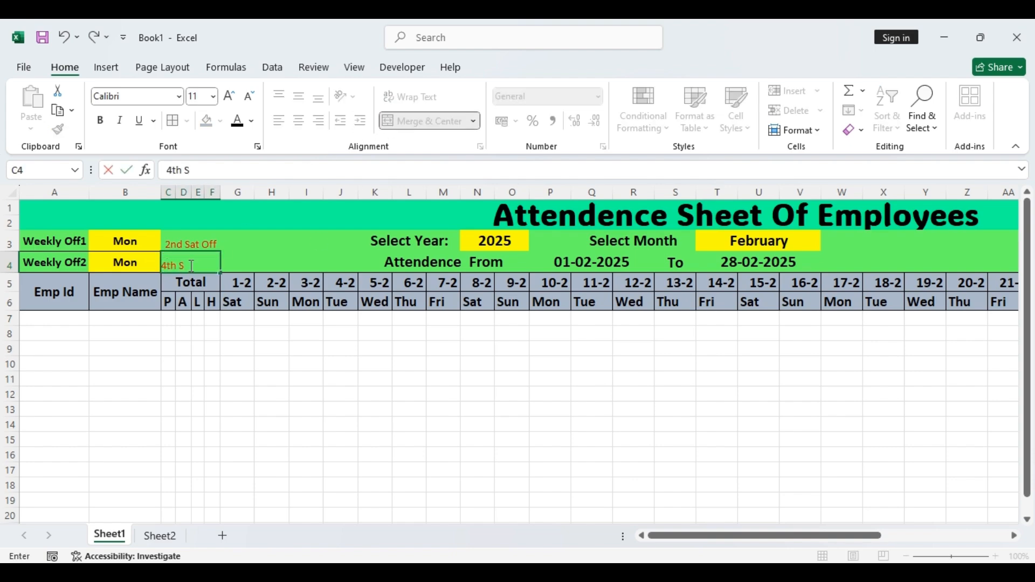
type("at Off")
key("Return")
- Make the 2nd Sat Off and 4th Sat Off labels black and bold with a larger font size
left_click_drag(206, 248, 203, 266)
left_click(235, 124)
key("ctrl+b")
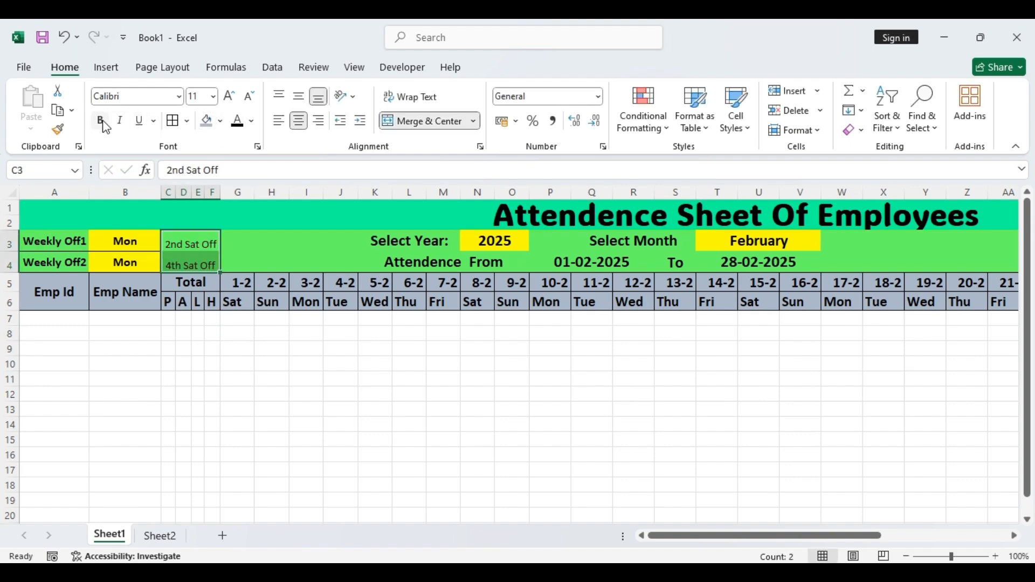
left_click(231, 97)
left_click_drag(175, 241, 190, 265)
- Adjust the widths of the P, A, L and H columns C:F so they fit the Saturday-off labels and their headers
left_click_drag(221, 192, 185, 193)
left_click(222, 385)
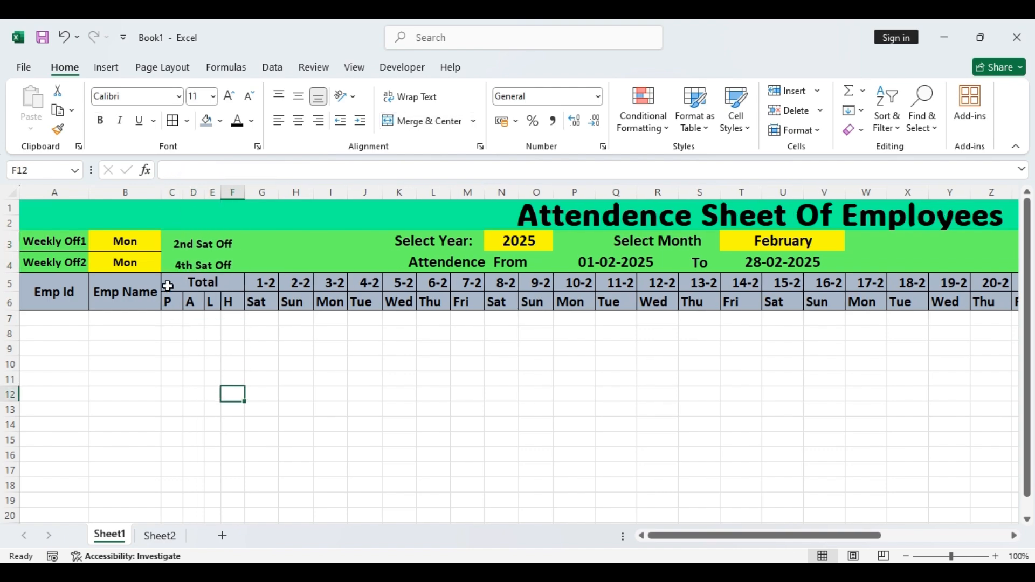
left_click_drag(167, 285, 202, 301)
left_click_drag(241, 193, 237, 192)
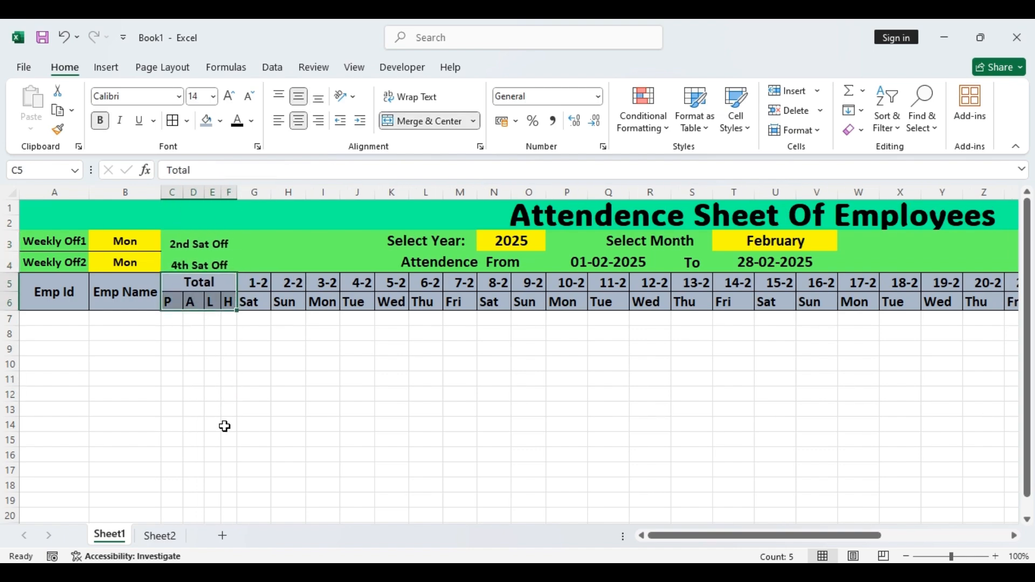
double_click(205, 192)
double_click(184, 192)
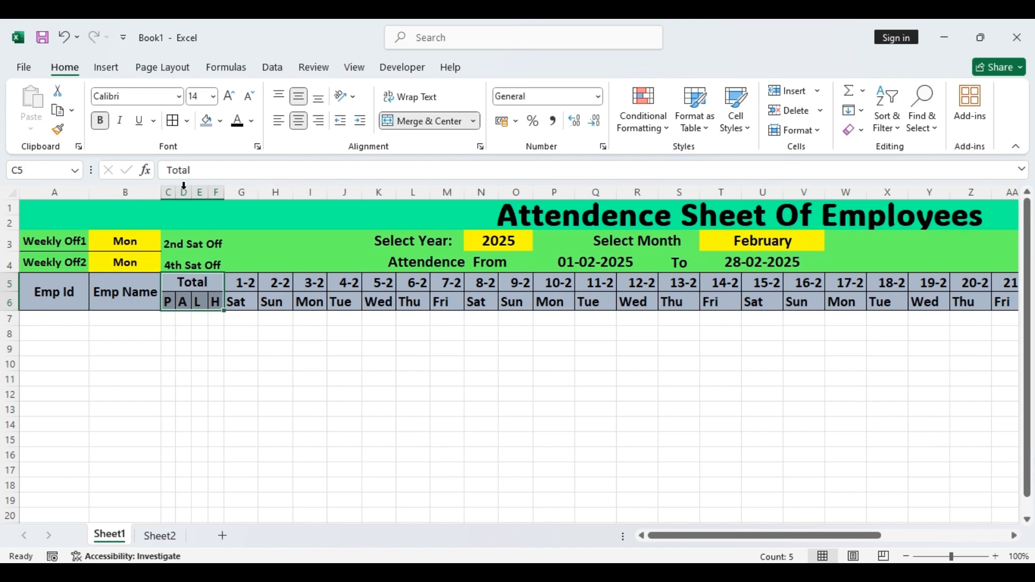
left_click(218, 425)
- Insert a form-control check box in G3 beside the 2nd Sat Off label
left_click(237, 239)
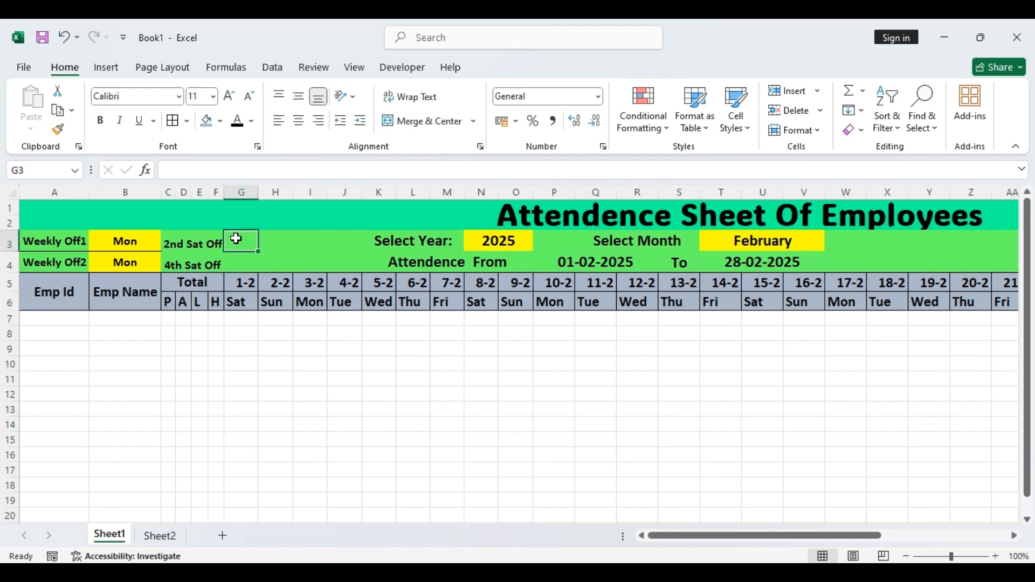
left_click(403, 64)
left_click(115, 69)
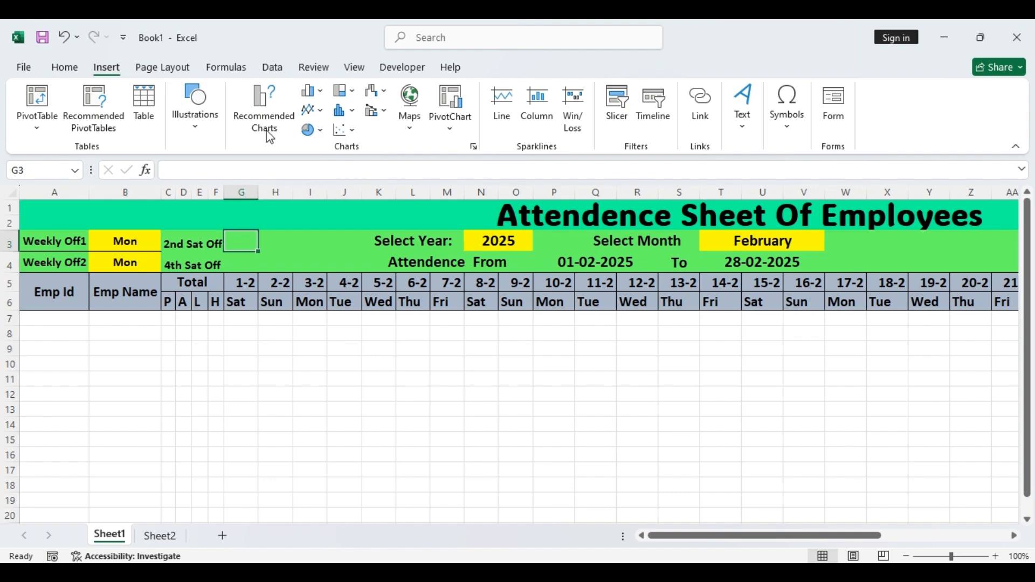
left_click(273, 67)
left_click(403, 67)
left_click(347, 111)
left_click(371, 170)
left_click_drag(232, 231, 257, 251)
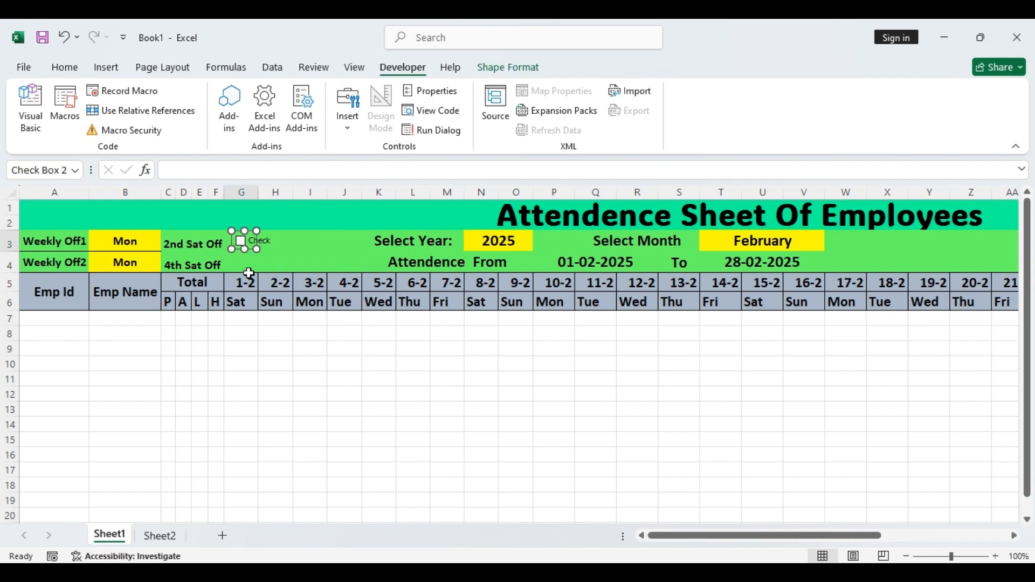
- Delete the caption text of the G3 check box and try ticking it
right_click(251, 240)
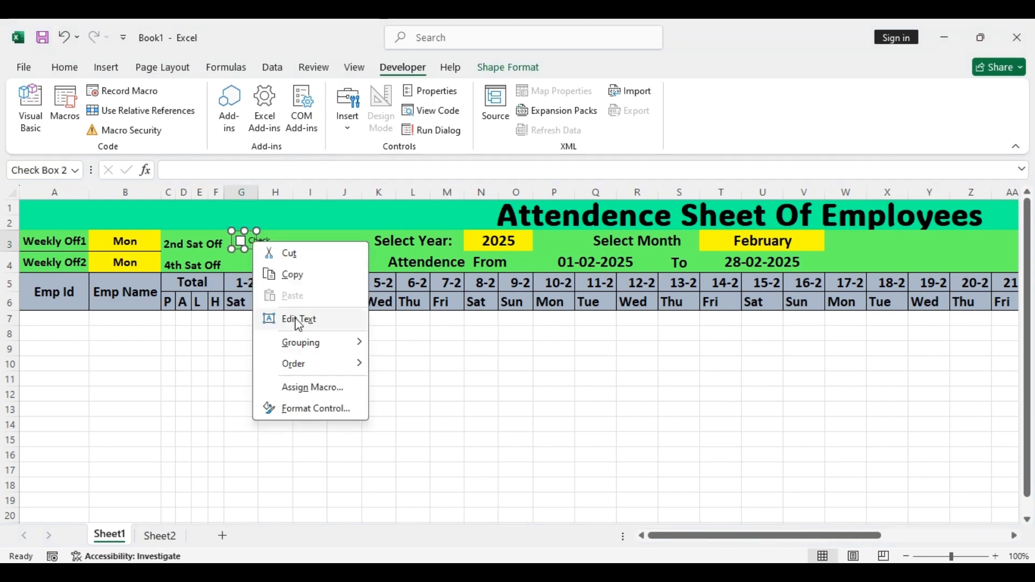
left_click(298, 319)
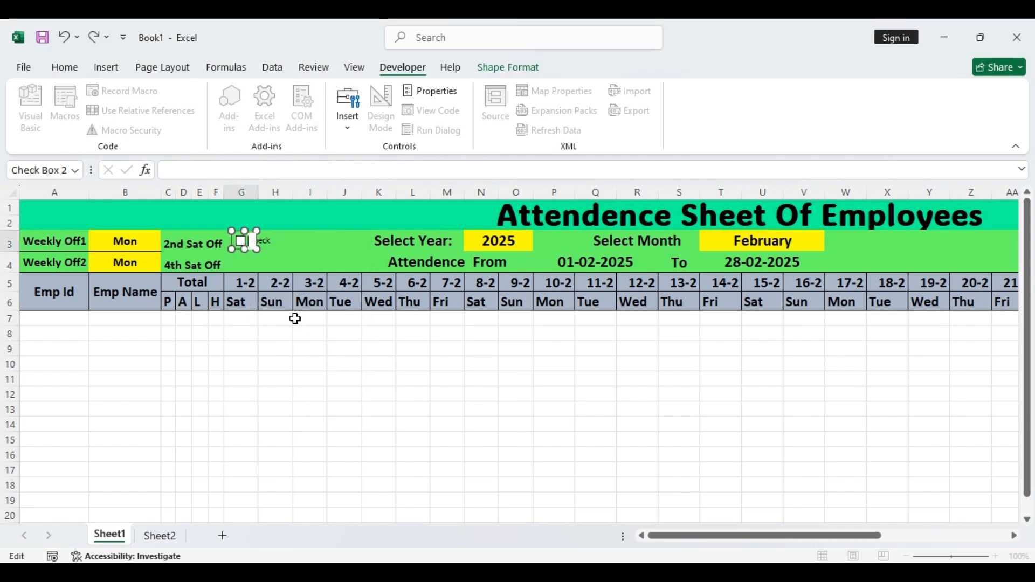
left_click(285, 238)
left_click(248, 262)
left_click(242, 242)
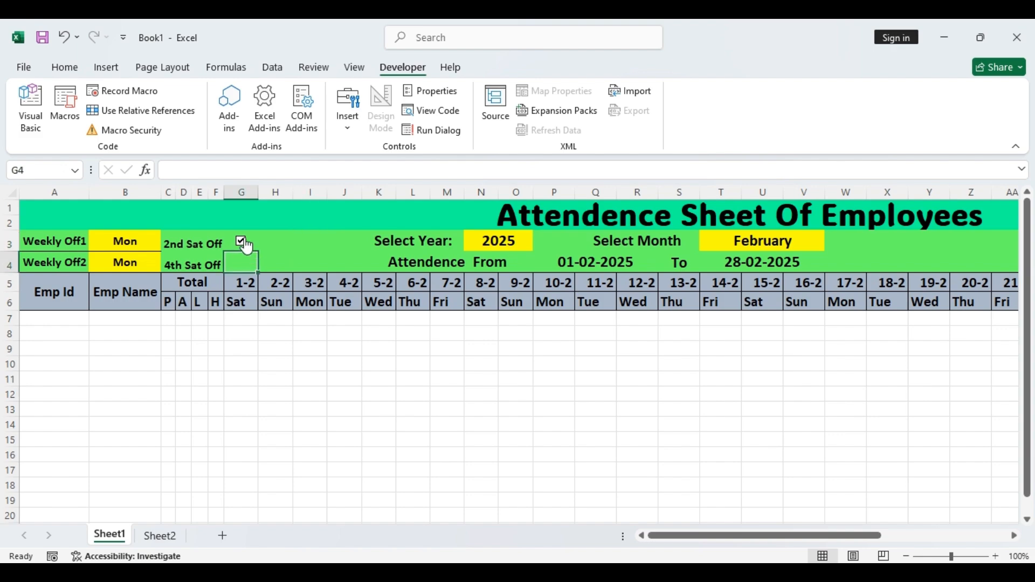
- Copy the G3 check box into G4 beside the 4th Sat Off label and line it up under the original
right_click(245, 243)
key("Escape")
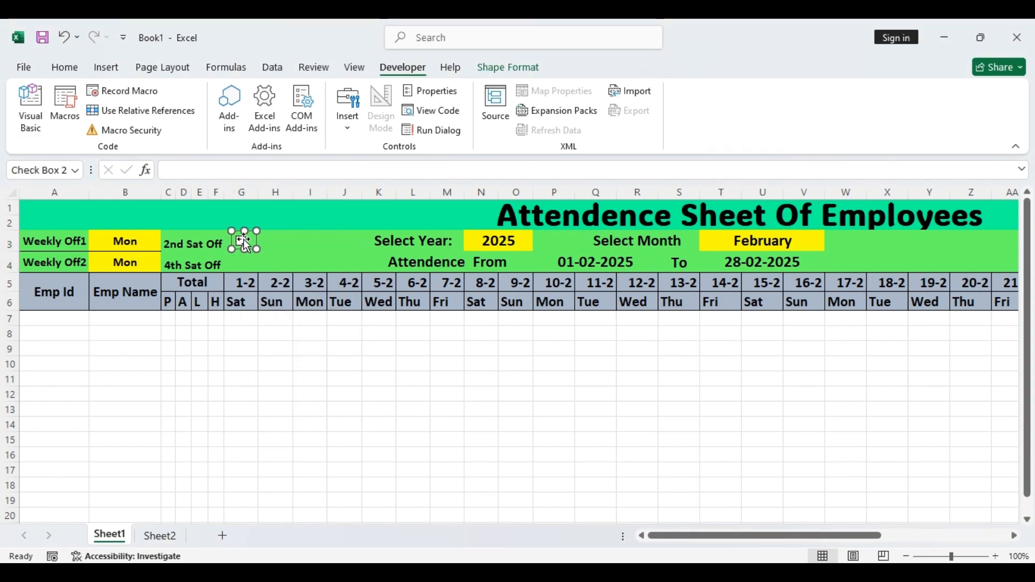
left_click_drag(242, 242, 241, 266)
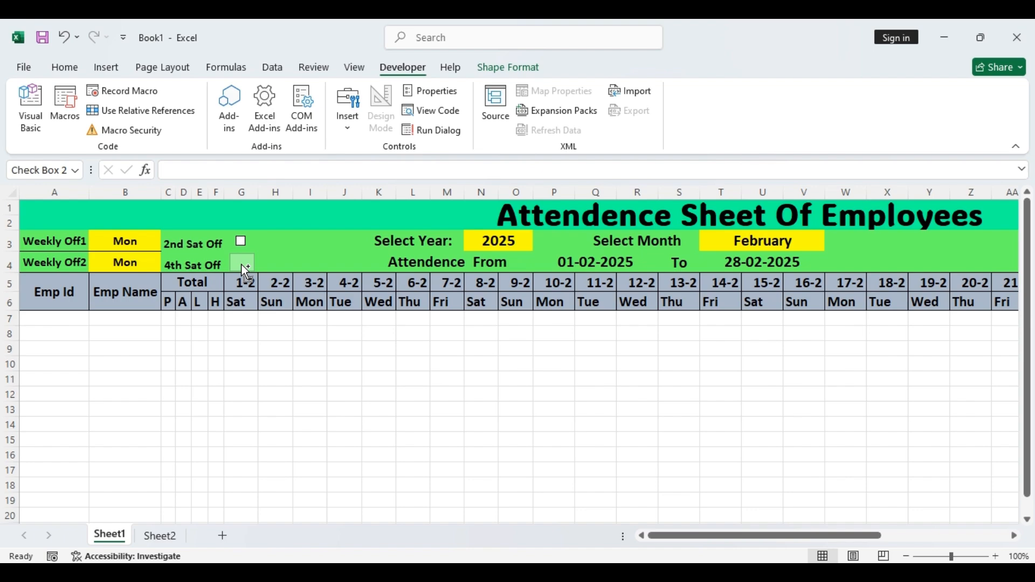
left_click(276, 241)
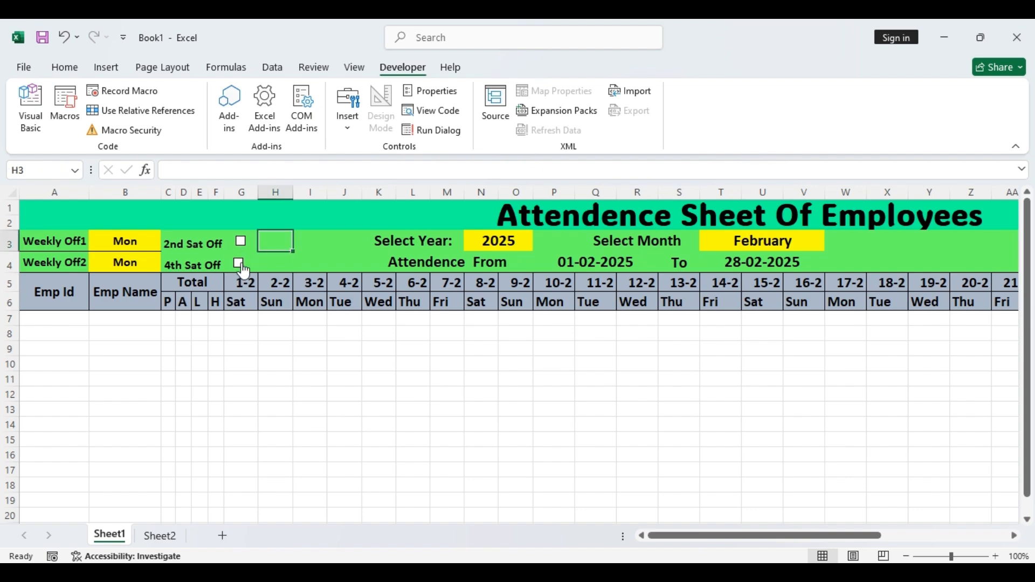
right_click(243, 269)
key("Escape")
left_click(279, 246)
left_click(251, 246)
- Select the check boxes in G3 and G4 together and give them a light orange shape fill
right_click(237, 241)
right_click(233, 267)
left_click(241, 264, "ctrl")
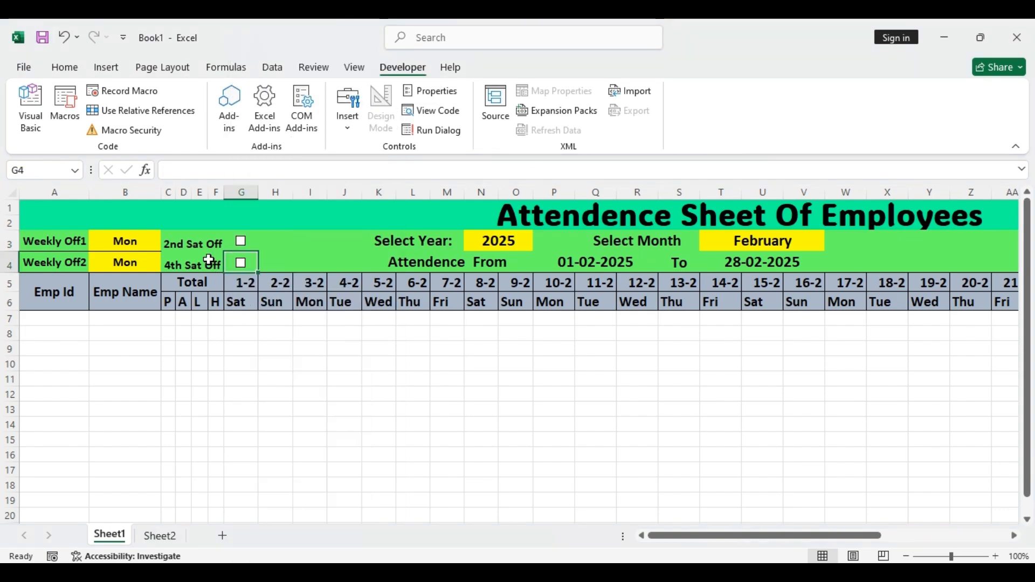
left_click(242, 241, "ctrl")
left_click(502, 69)
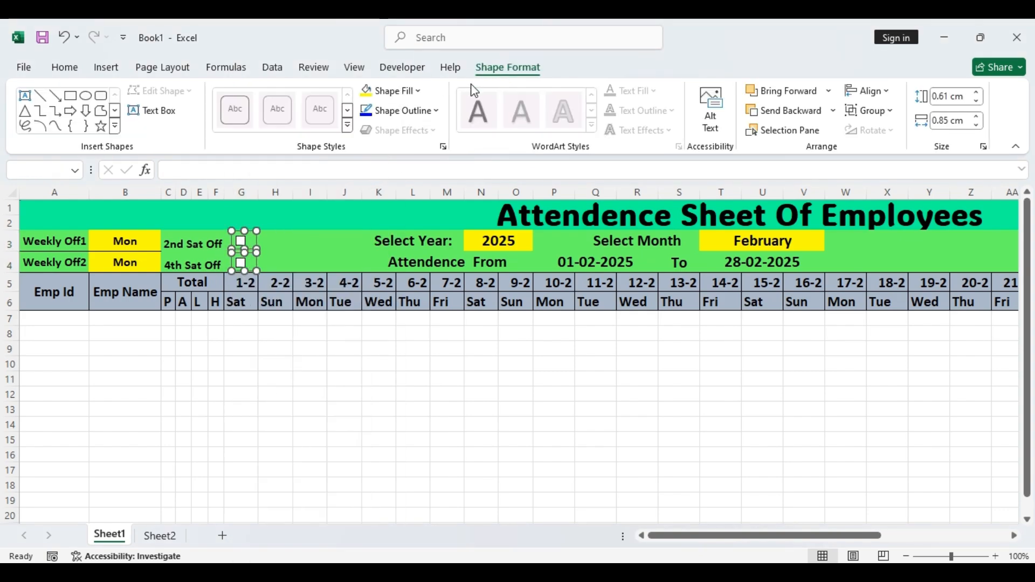
left_click(389, 91)
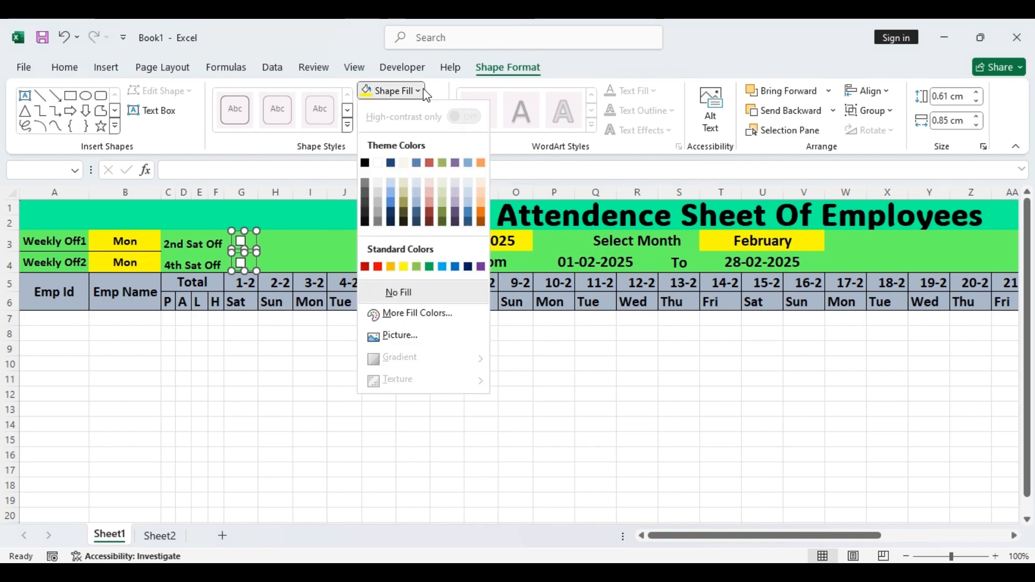
left_click(480, 196)
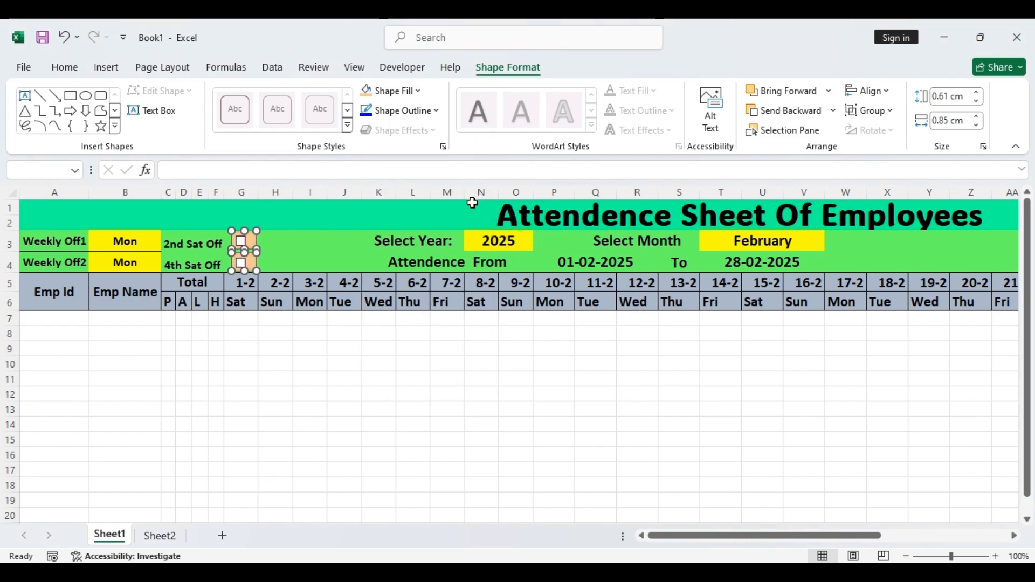
- Set both check boxes to 0.7 cm high and 0.7 cm wide, and tick both of them
left_click(977, 93)
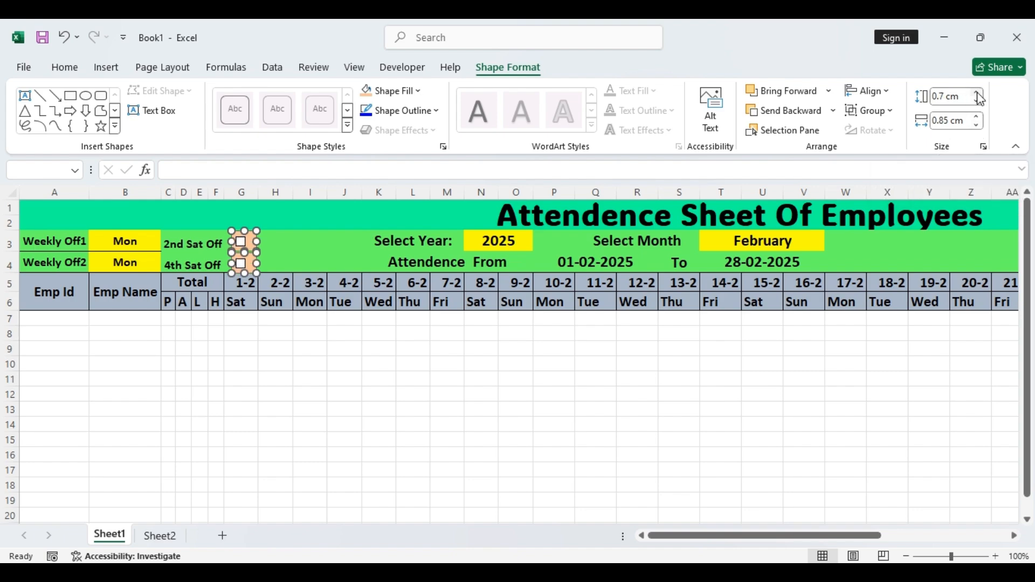
left_click(977, 125)
left_click(977, 124)
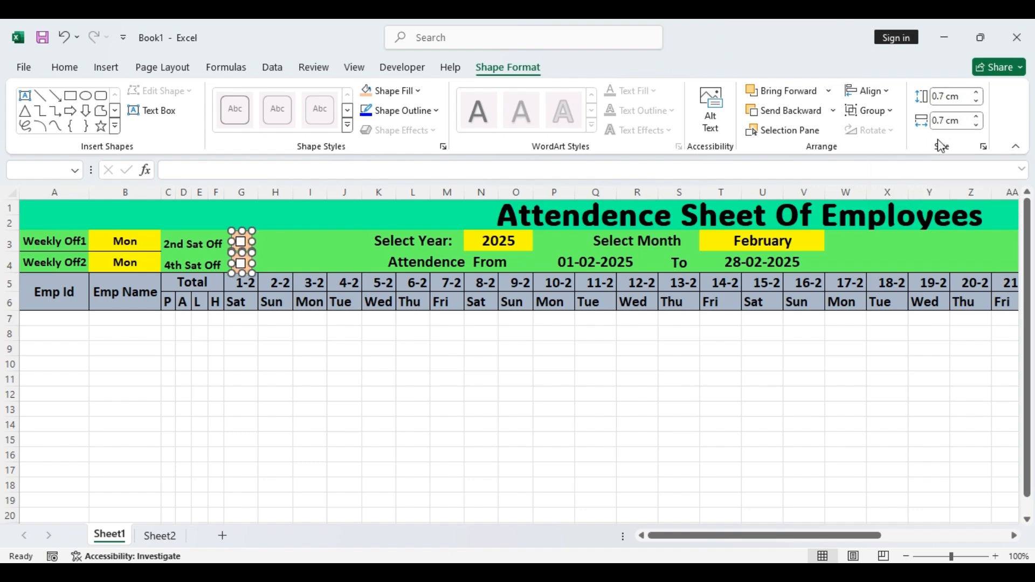
left_click(448, 424)
left_click(241, 242)
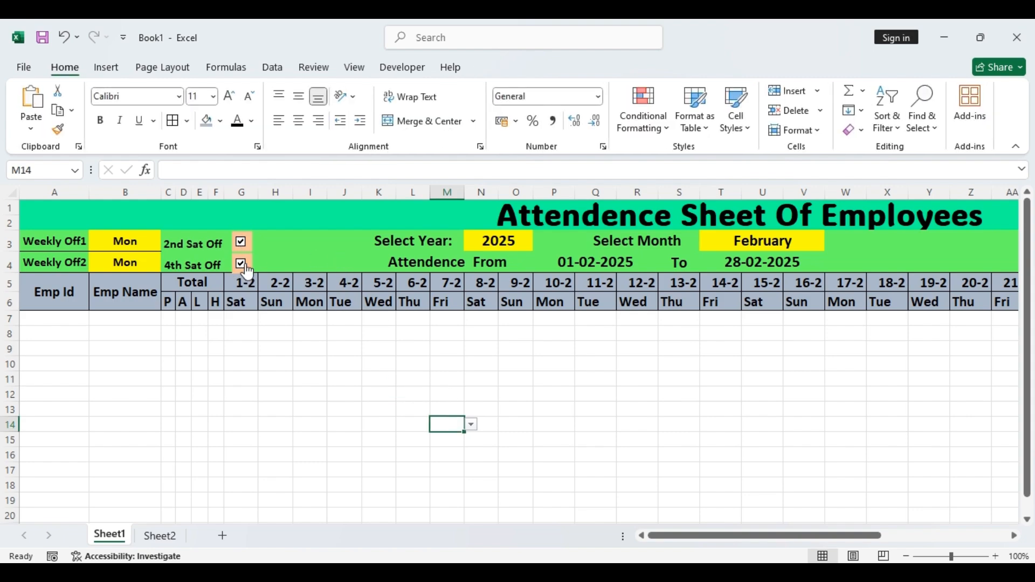
- Select the check boxes in G3 and G4 together and set their height to 0.65 cm
left_click(275, 241)
right_click(243, 243)
key("Escape")
left_click(241, 263, "ctrl")
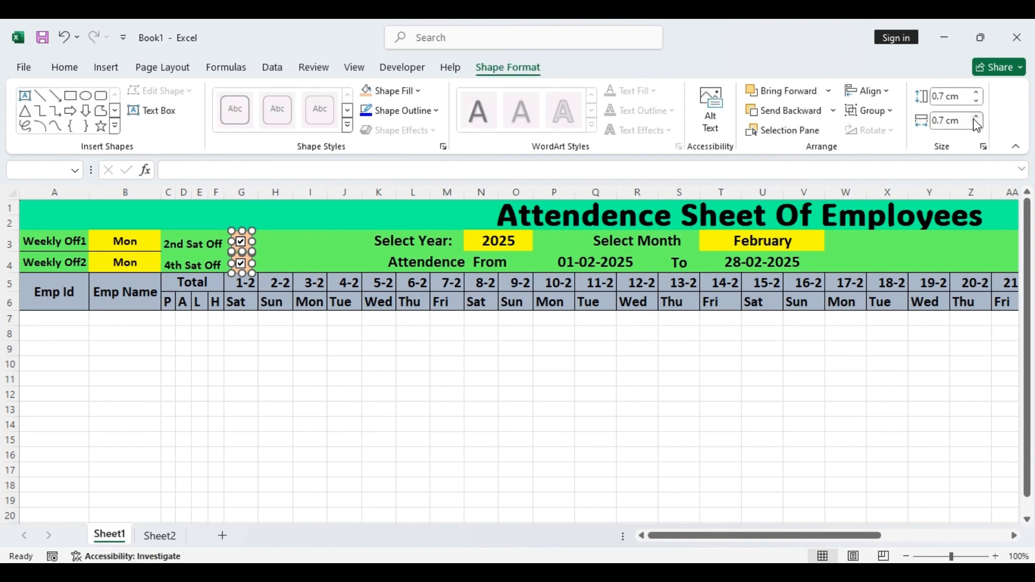
left_click(945, 95)
type("0")
left_click(956, 121)
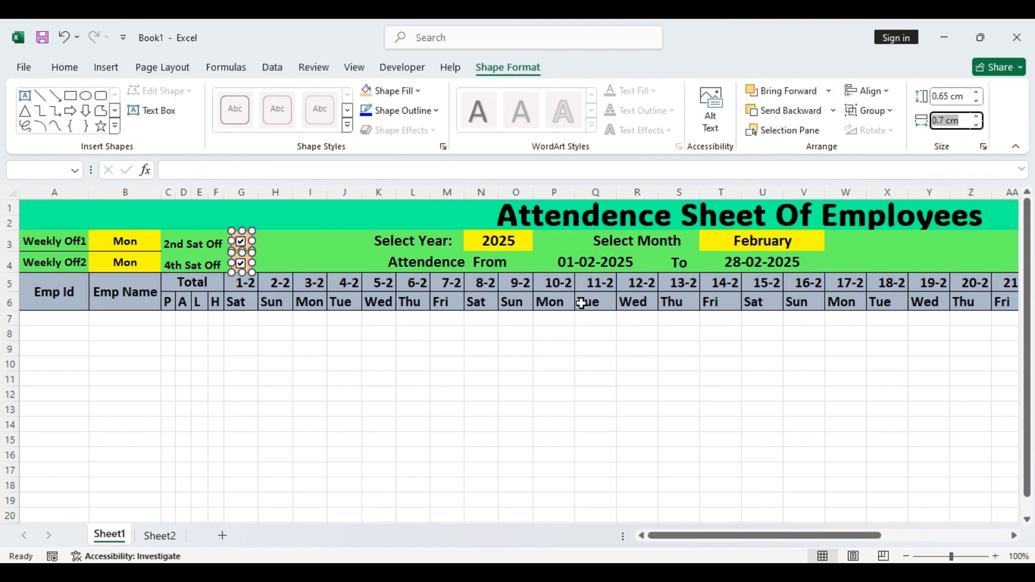
key("Escape")
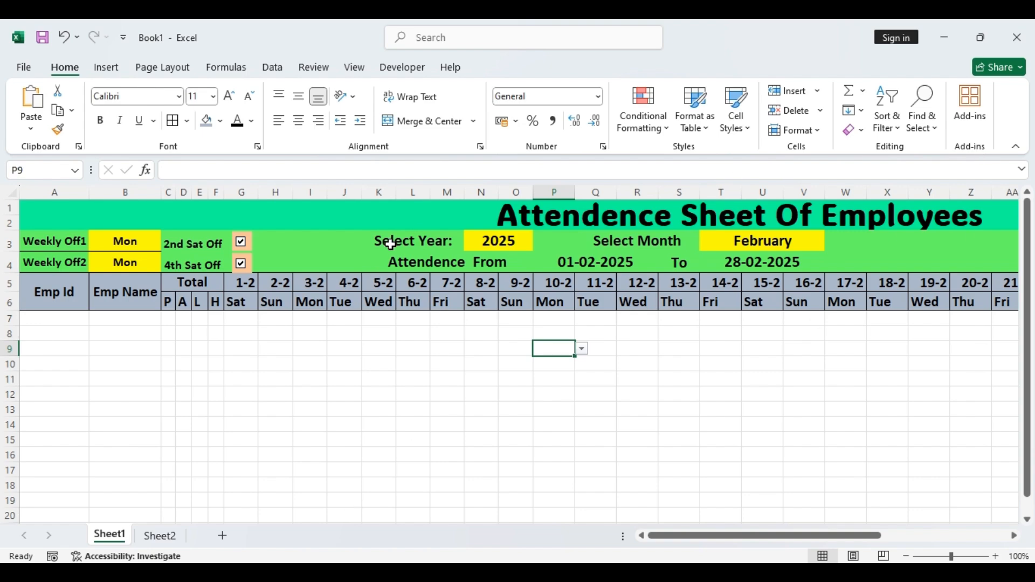
left_click(247, 248, "ctrl")
left_click(247, 266, "ctrl")
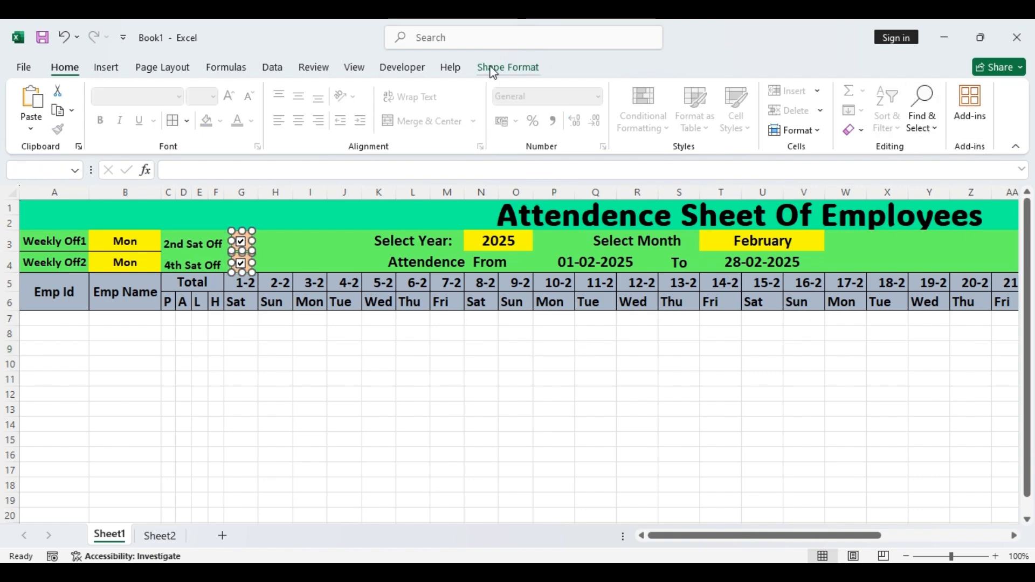
left_click(507, 67)
left_click(640, 349)
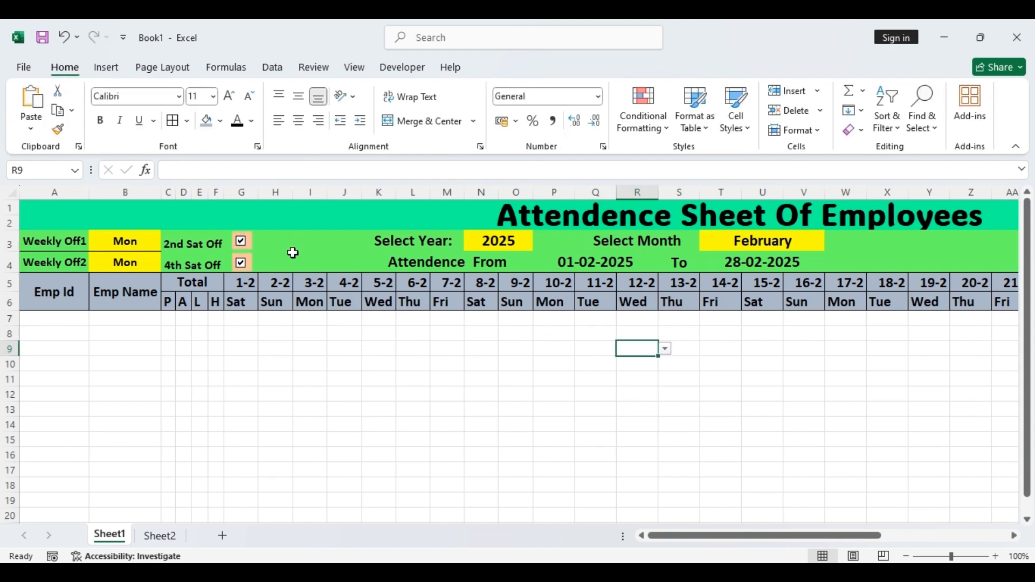
right_click(242, 244)
left_click(300, 409)
left_click(753, 539)
- Widen column G slightly and clear the 2nd Sat Off and 4th Sat Off check boxes
left_click_drag(258, 193, 268, 193)
left_click(282, 242)
left_click(241, 264)
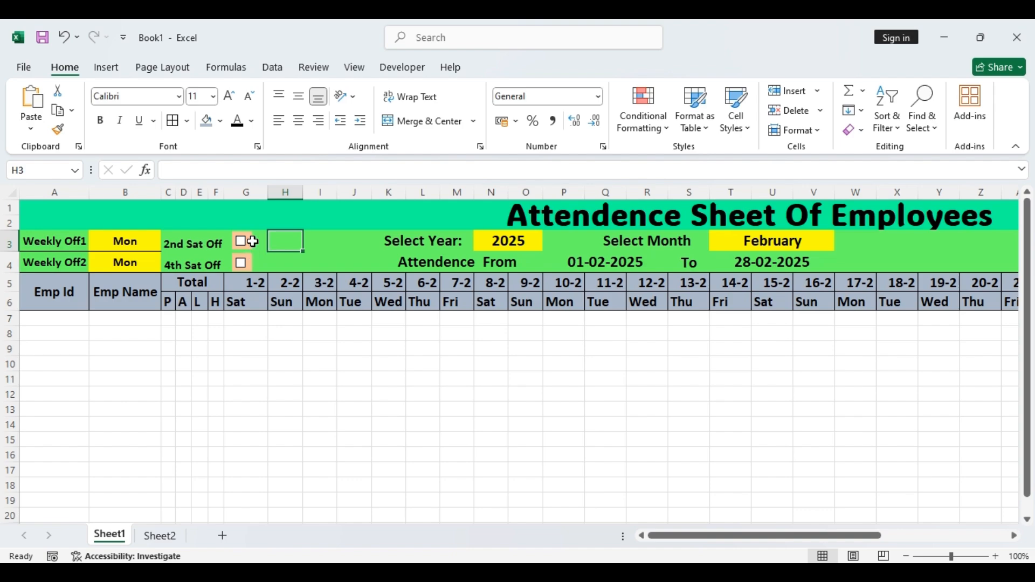
left_click(252, 241)
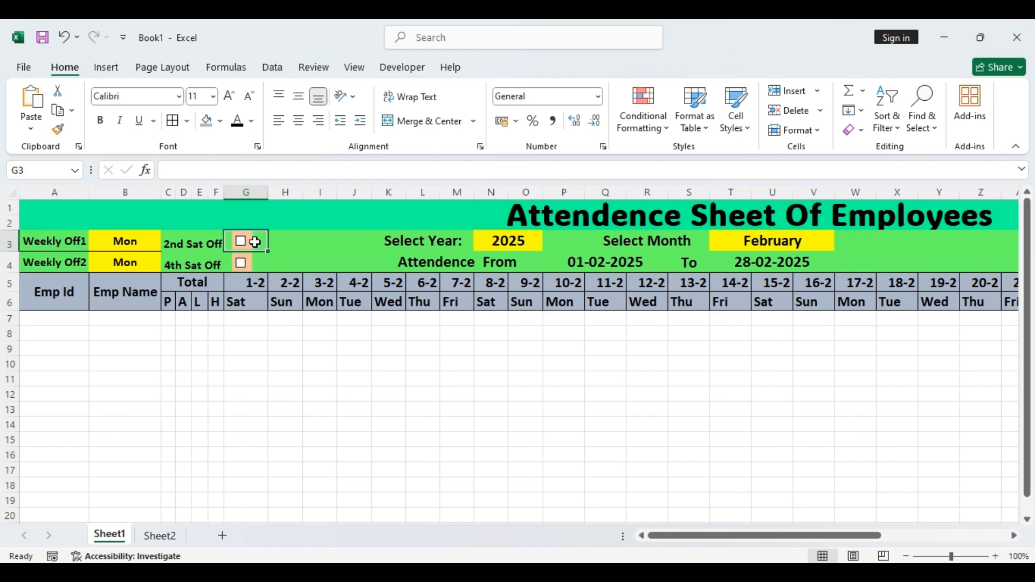
- Link the 2nd Sat Off check box to cell $G$3 through its control format settings
right_click(243, 241)
left_click(311, 408)
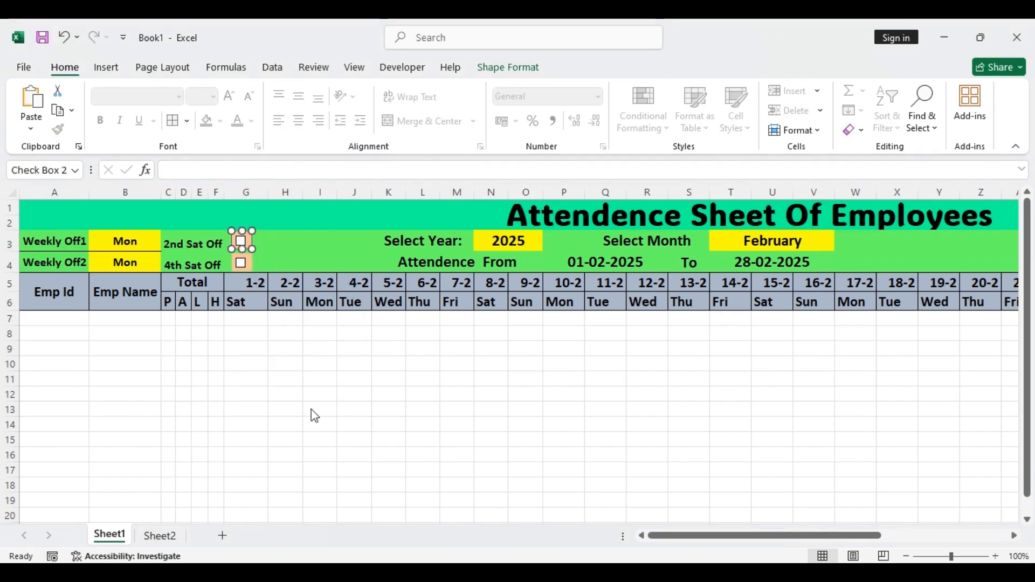
left_click(537, 365)
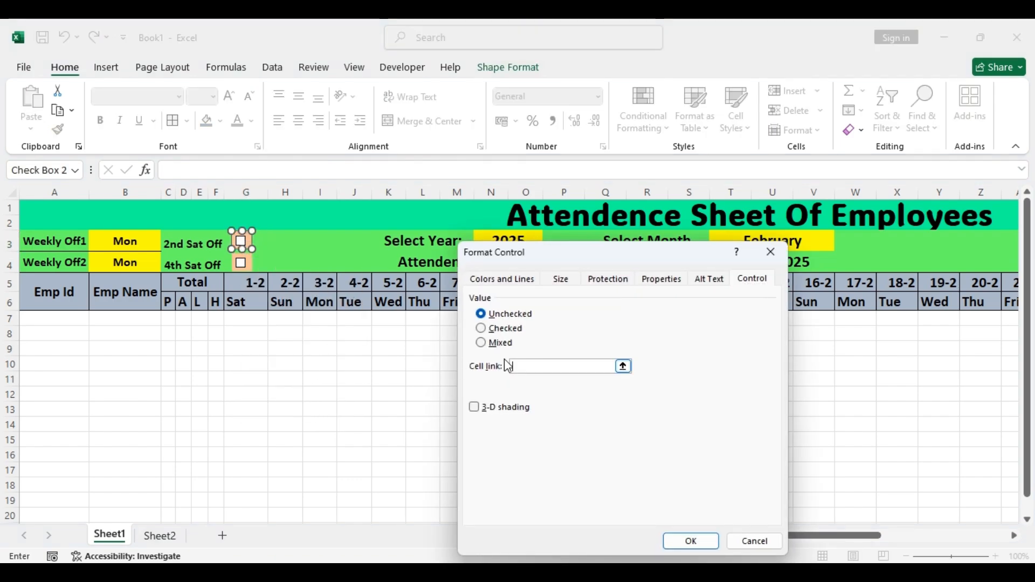
left_click(265, 242)
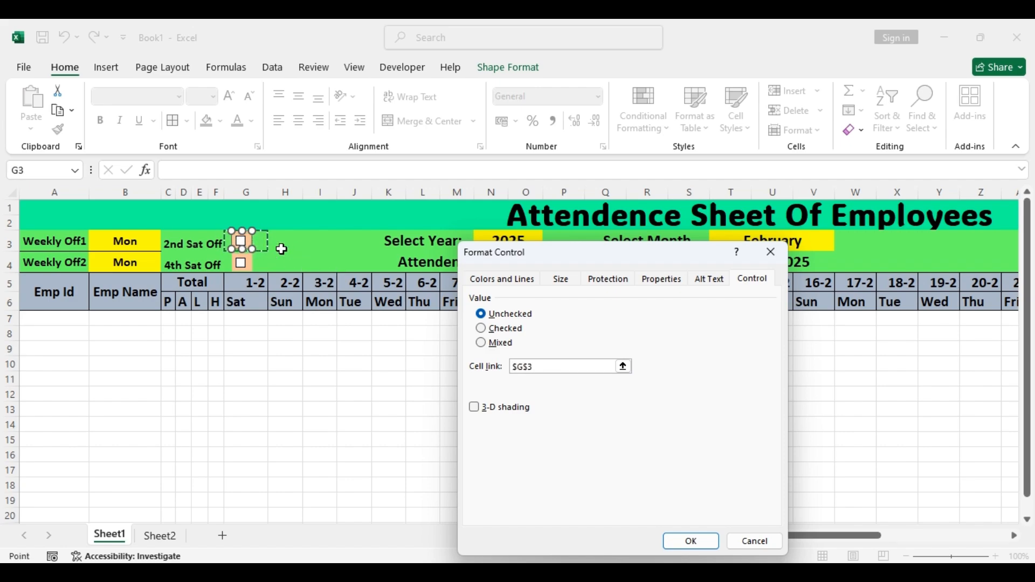
left_click(691, 541)
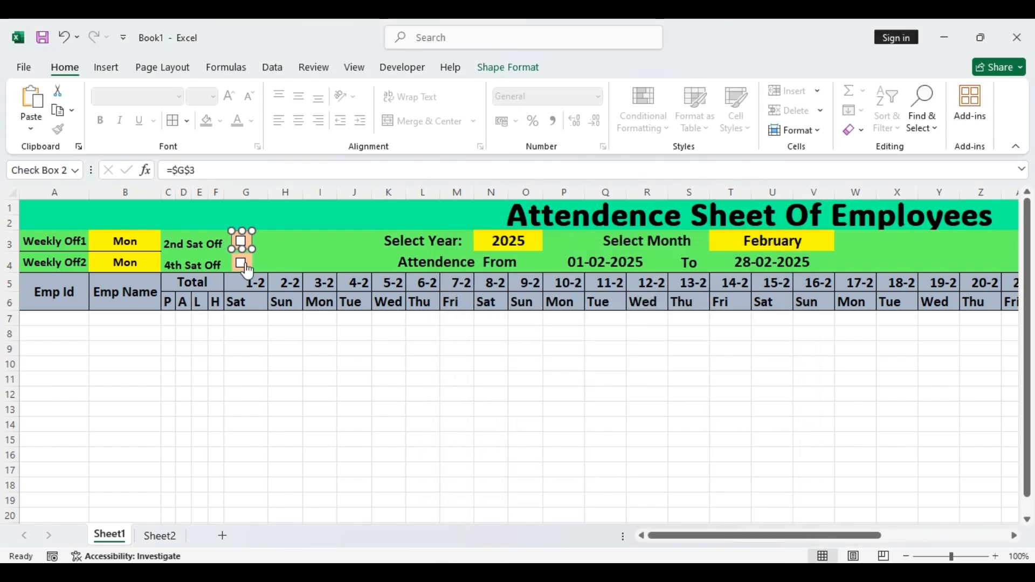
- Link the 4th Sat Off check box to cell $G$4 through its control format settings
right_click(241, 263)
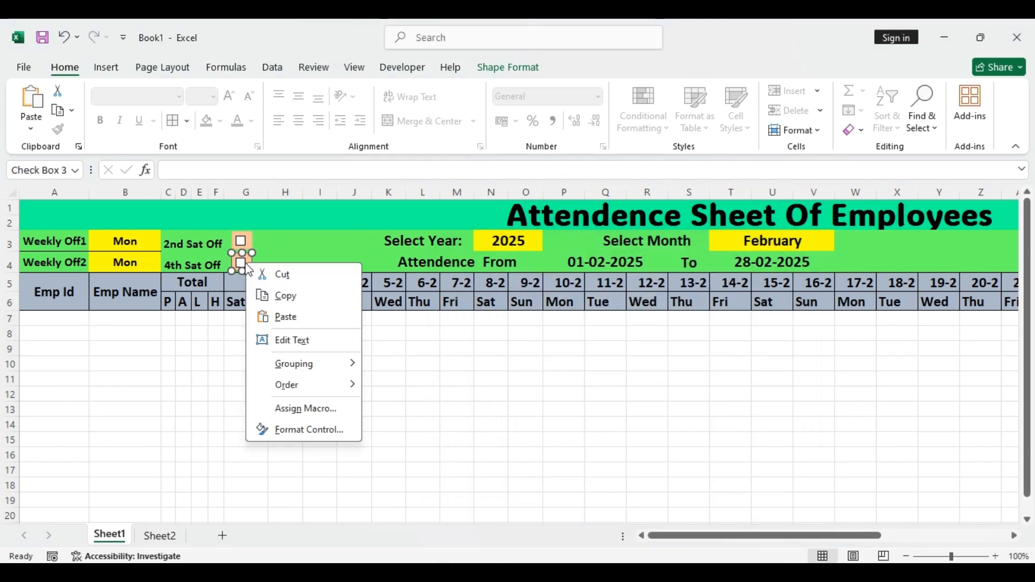
left_click(307, 342)
right_click(243, 267)
left_click(307, 428)
left_click(526, 363)
left_click(261, 264)
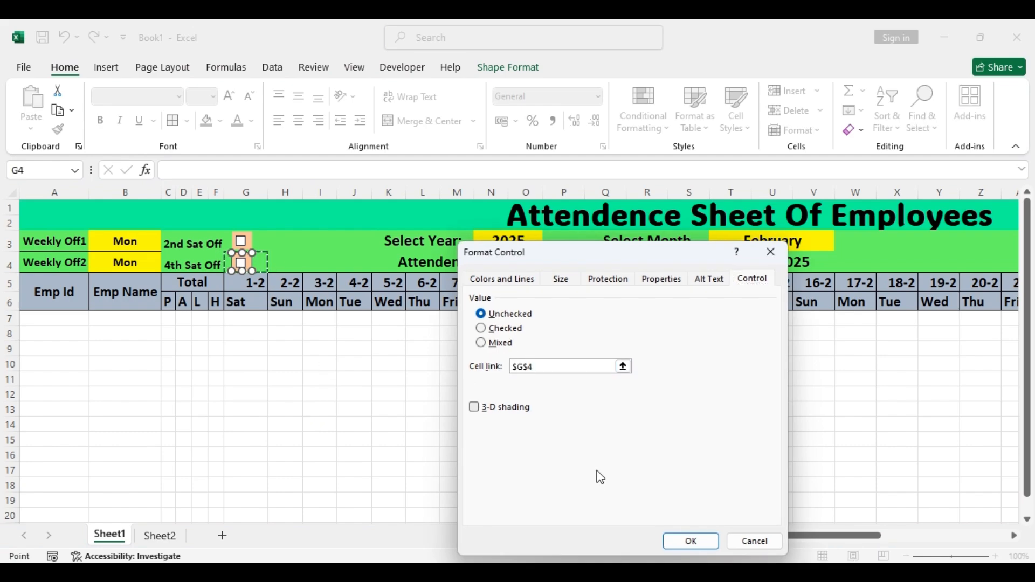
left_click(691, 540)
- Tick and untick both Saturday-off check boxes to test their links to G3 and G4
left_click(282, 239)
left_click(242, 250)
left_click(242, 263)
left_click(239, 244)
left_click(243, 266)
- Give the linked cells G3 and G4 the recent light green font colour that matches their fill
left_click(257, 244)
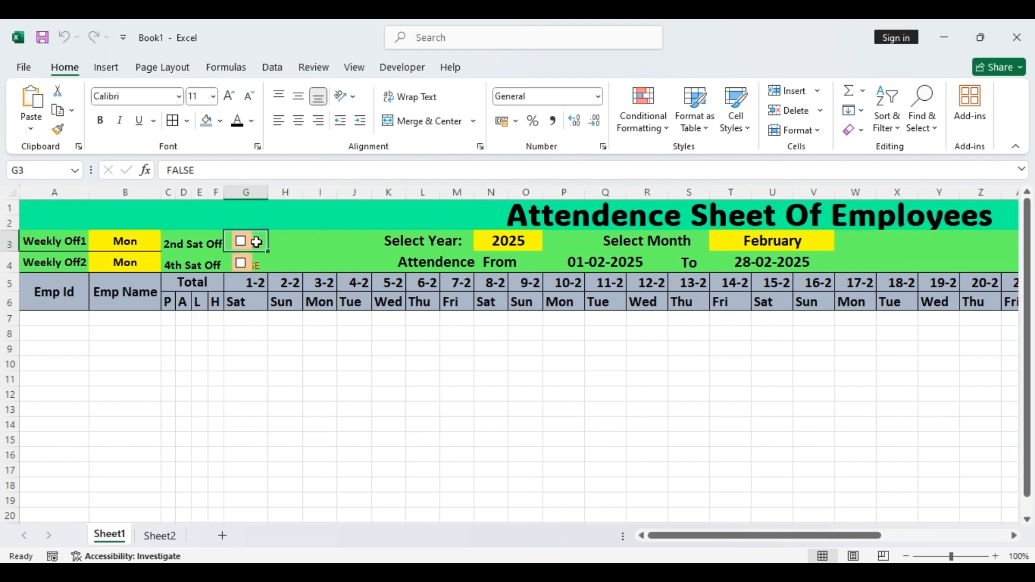
left_click(251, 120)
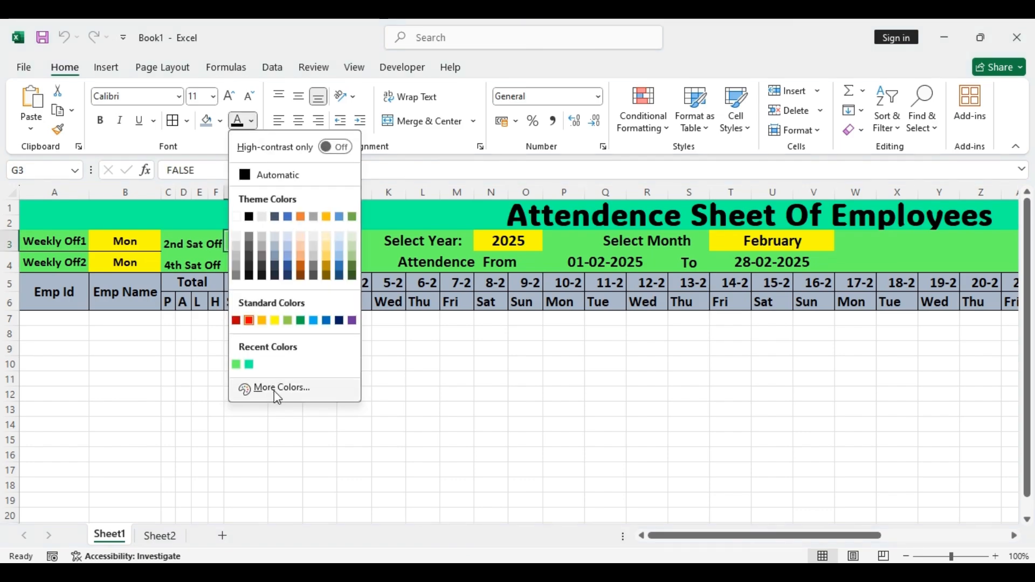
left_click(236, 364)
left_click(256, 270)
left_click(240, 122)
- Merge and center cells H3 and I3 beside the 2nd Sat Off check box
left_click(286, 237)
left_click_drag(300, 237, 312, 237)
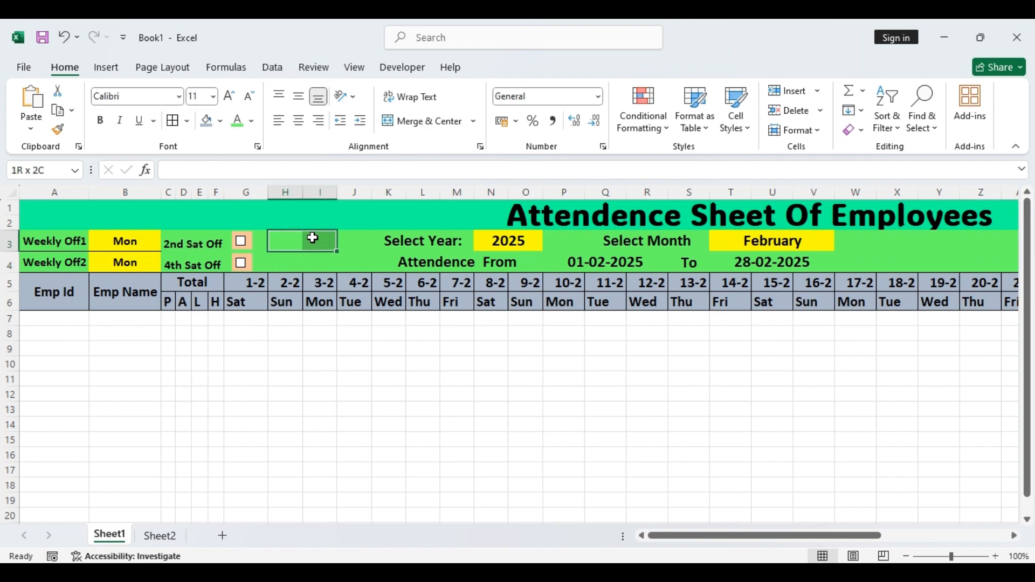
left_click(416, 123)
- Start an IF formula in the merged cell H3 with the logical test G3=TRUE
type("=")
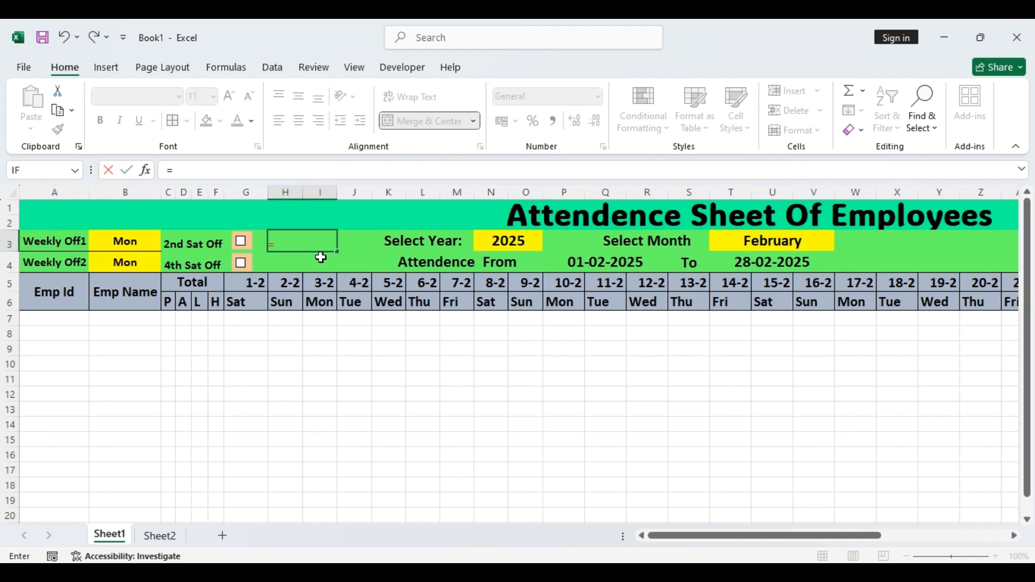
type("if")
double_click(322, 261)
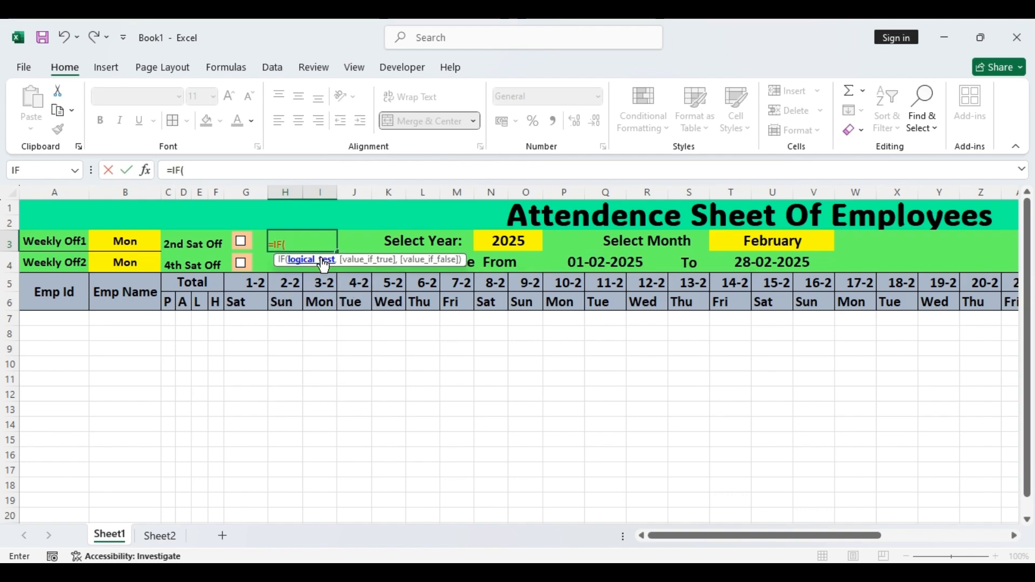
left_click(258, 240)
type("<")
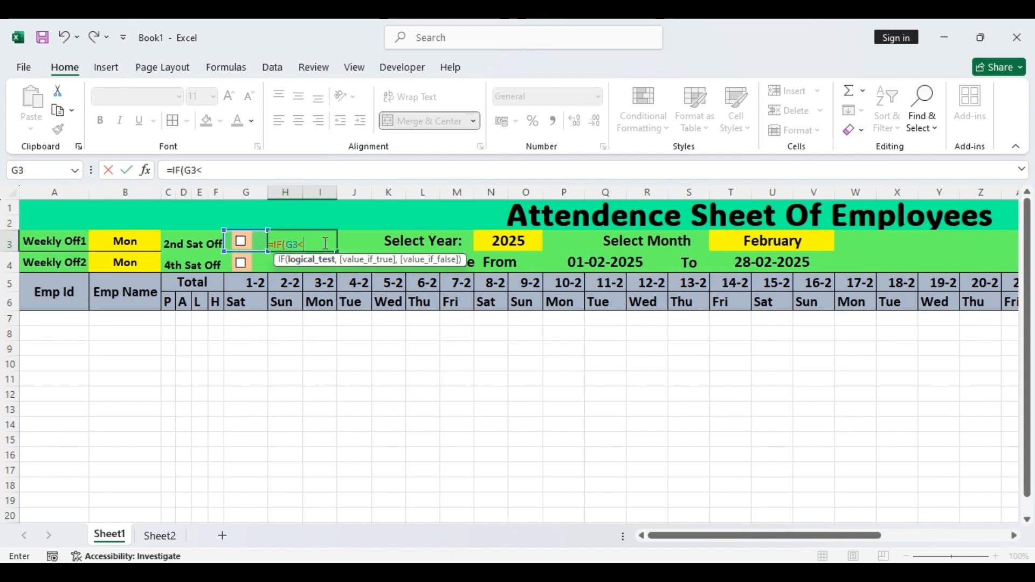
key("BackSpace")
type("=true")
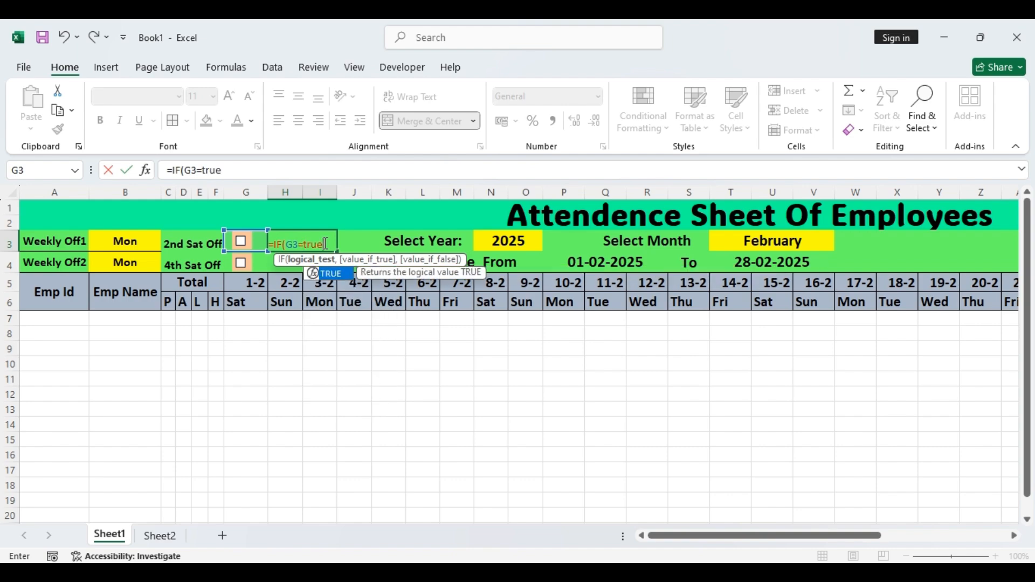
double_click(320, 281)
type(",")
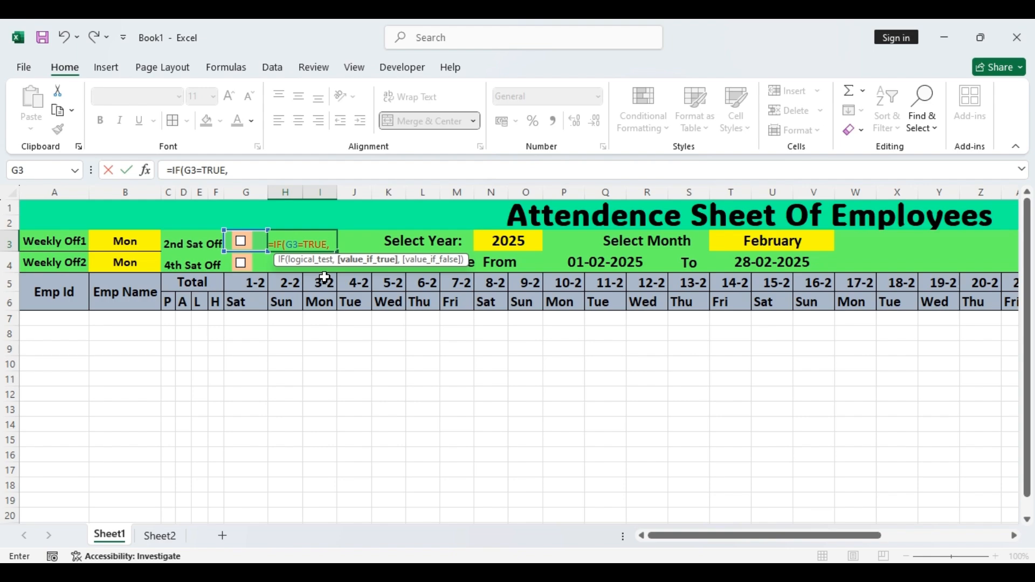
- Nest a FLOOR function containing a DATE function as the value-if-true of the H3 formula
type("fl")
double_click(328, 286)
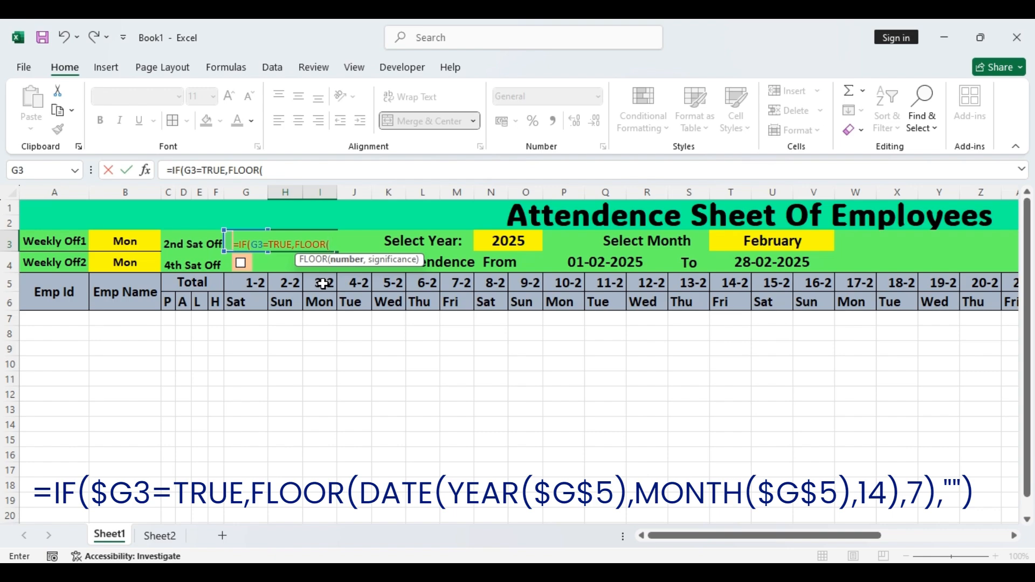
type("mon")
key("BackSpace")
key("BackSpace")
key("BackSpace")
type("day")
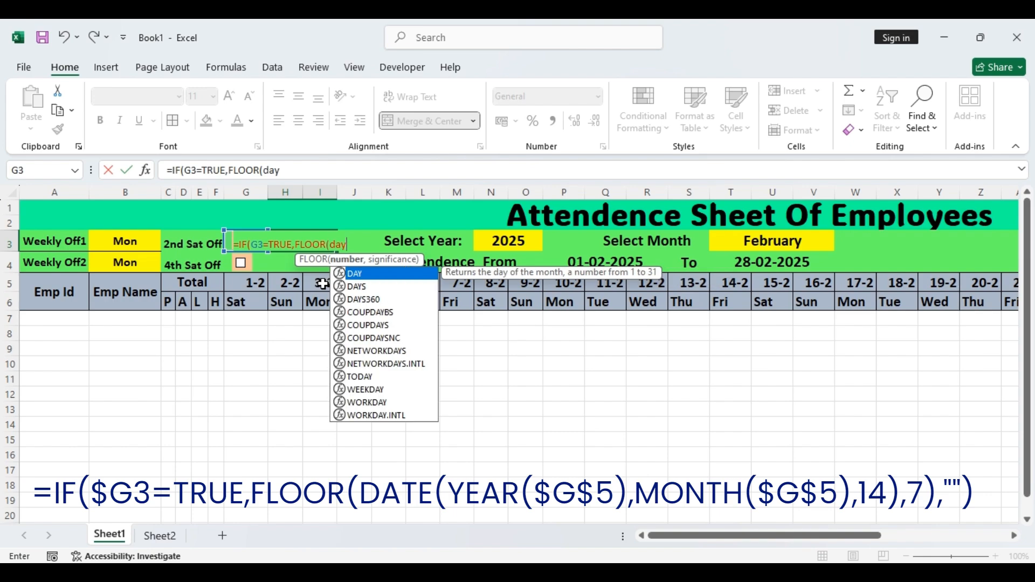
key("BackSpace")
type("t")
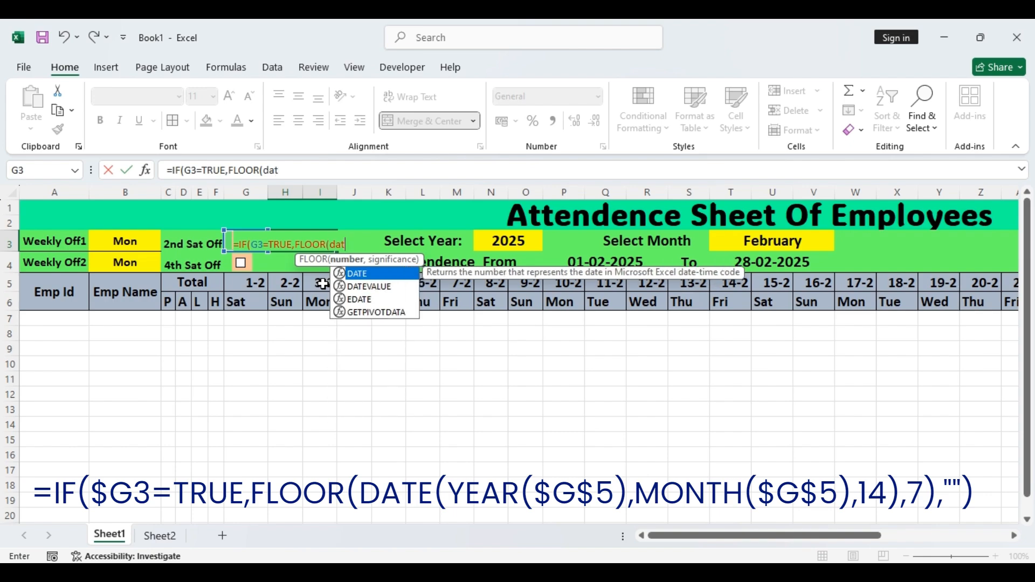
double_click(361, 275)
- Supply YEAR(G5) and MONTH(G5) as the year and month arguments of the DATE function
type("year")
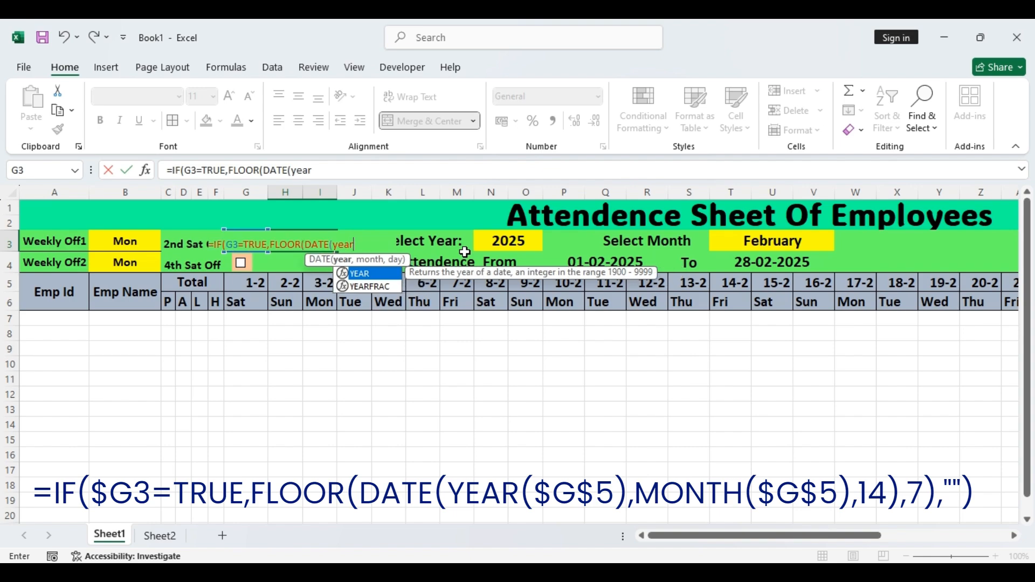
double_click(359, 274)
left_click(255, 286)
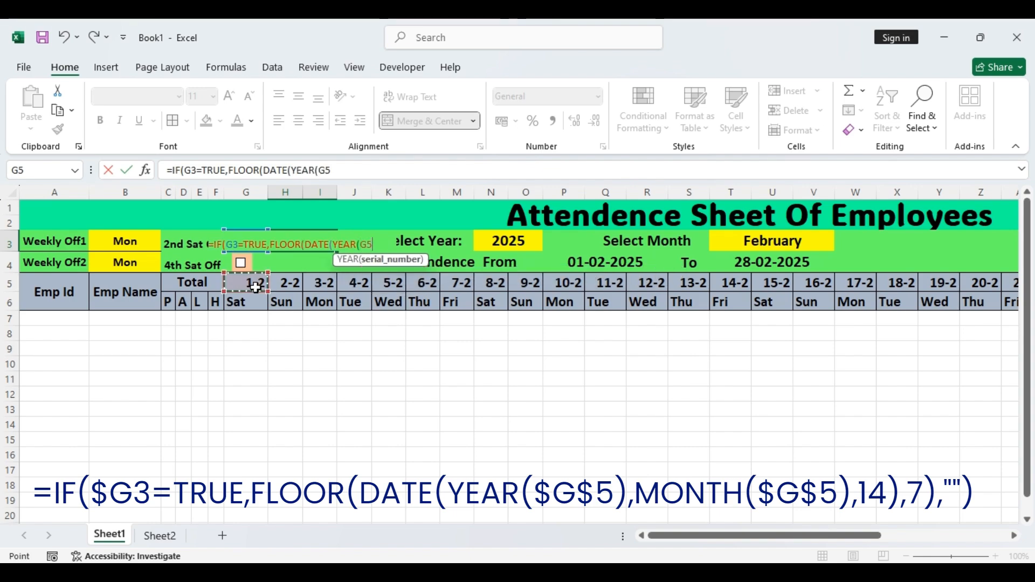
type(",")
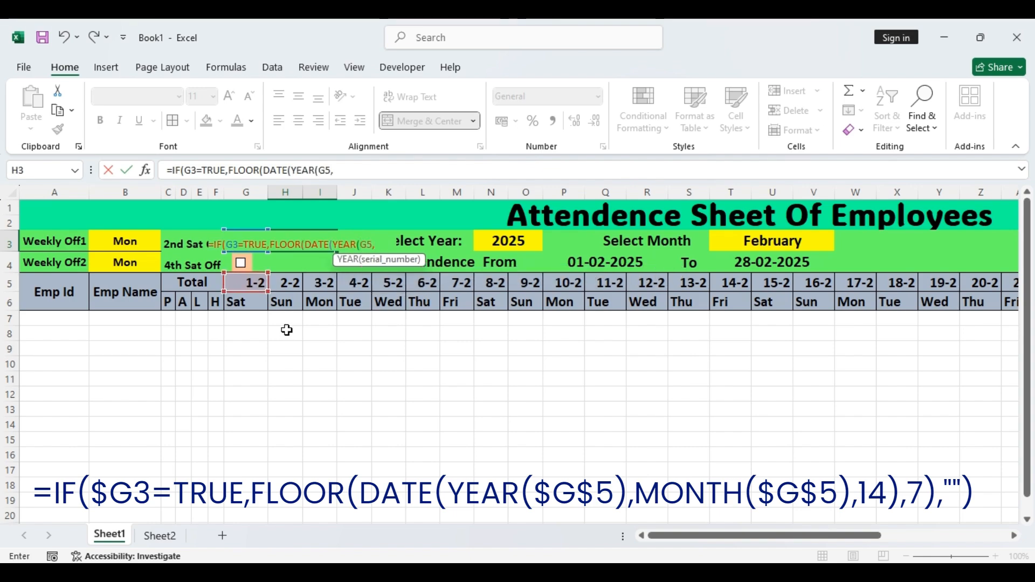
key("BackSpace")
type("),mon")
double_click(415, 285)
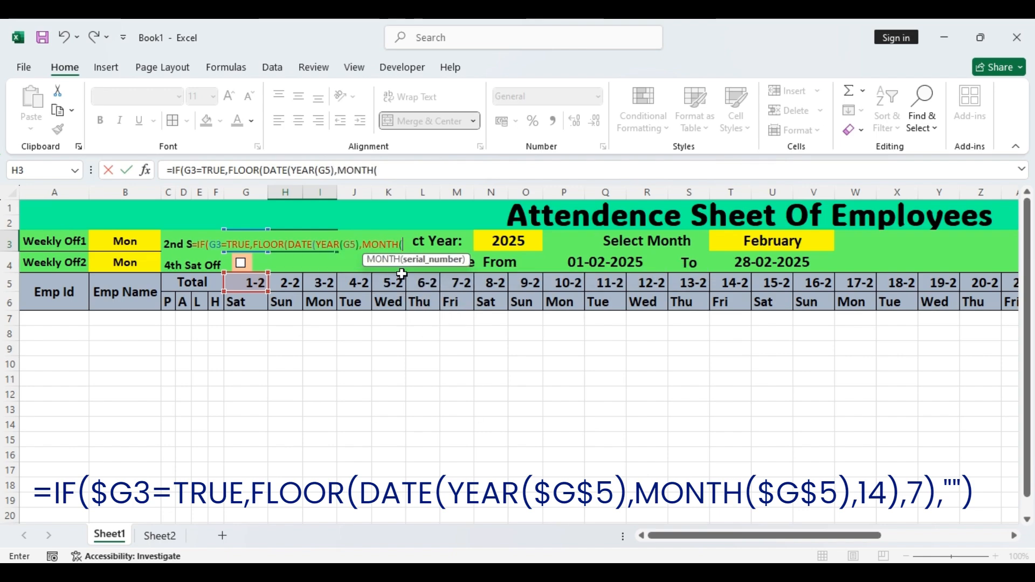
left_click(250, 284)
type(")")
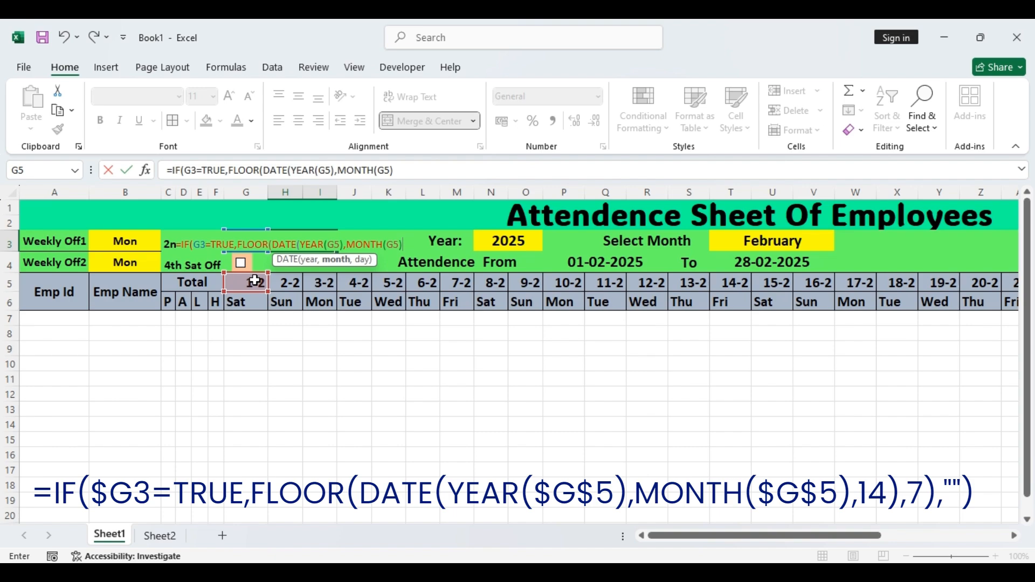
- Complete the H3 formula with day 14, significance 7 and an empty string "" as the value-if-false
type(",14)")
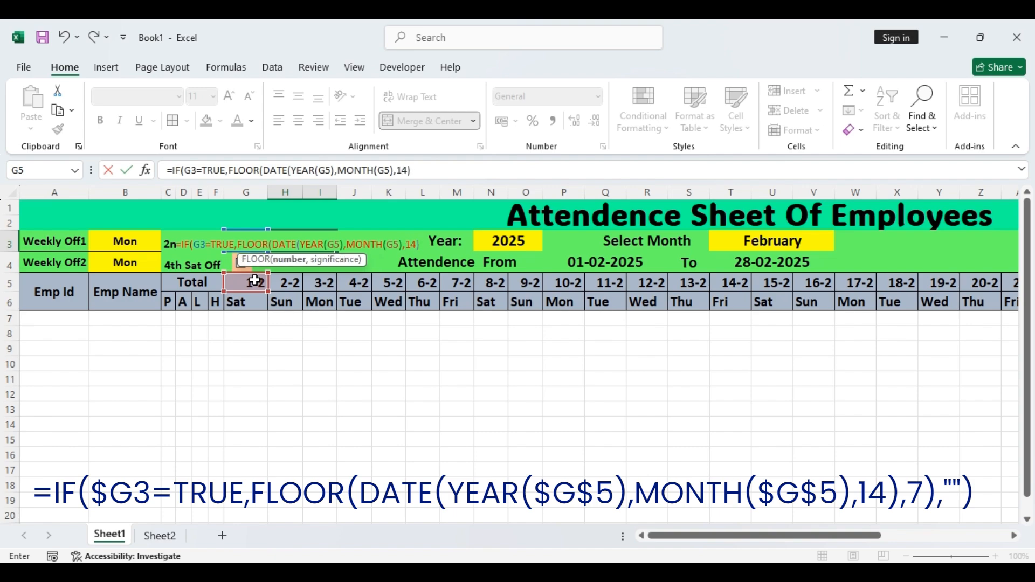
type(",7),\"")
key("Return")
- Apply a Date number format to H3 and tick the 2nd Sat Off check box
left_click(304, 239)
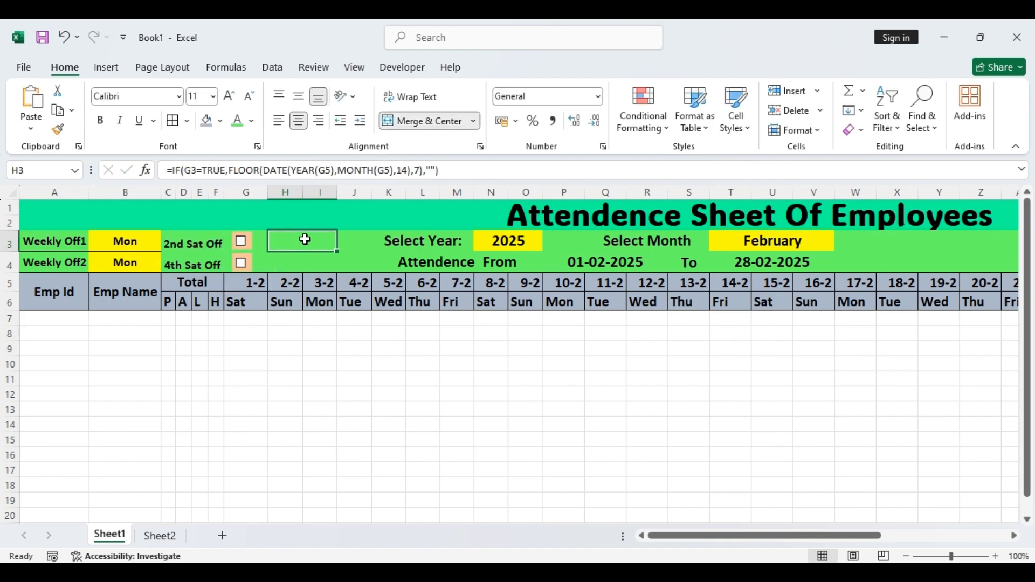
left_click(599, 96)
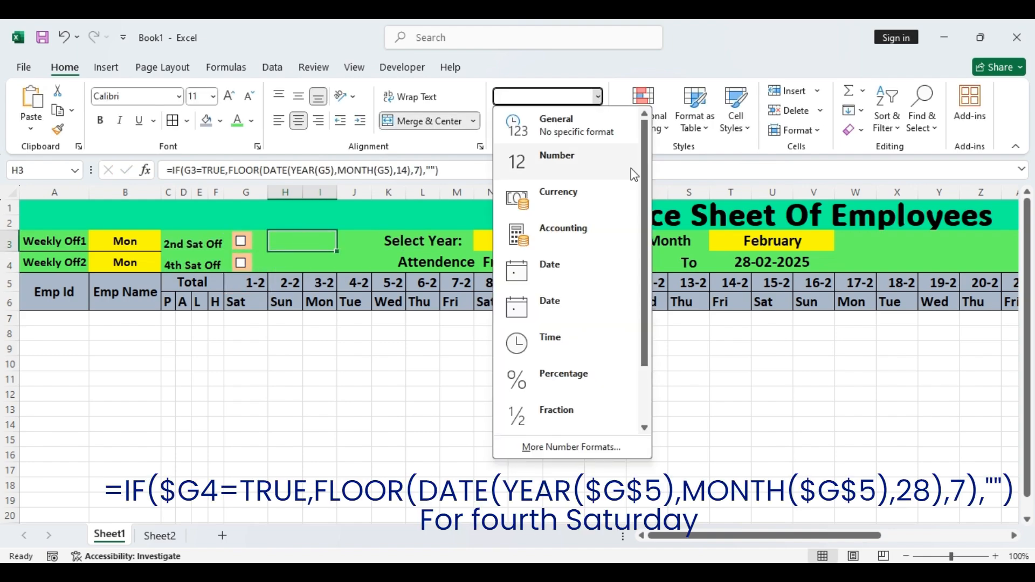
left_click_drag(648, 232, 648, 337)
left_click(550, 235)
left_click(241, 241)
- Lock the references in the H3 formula: make both G5 references absolute as $G$5 and fix only the column of G3 as $G3
left_click_drag(298, 238, 297, 257)
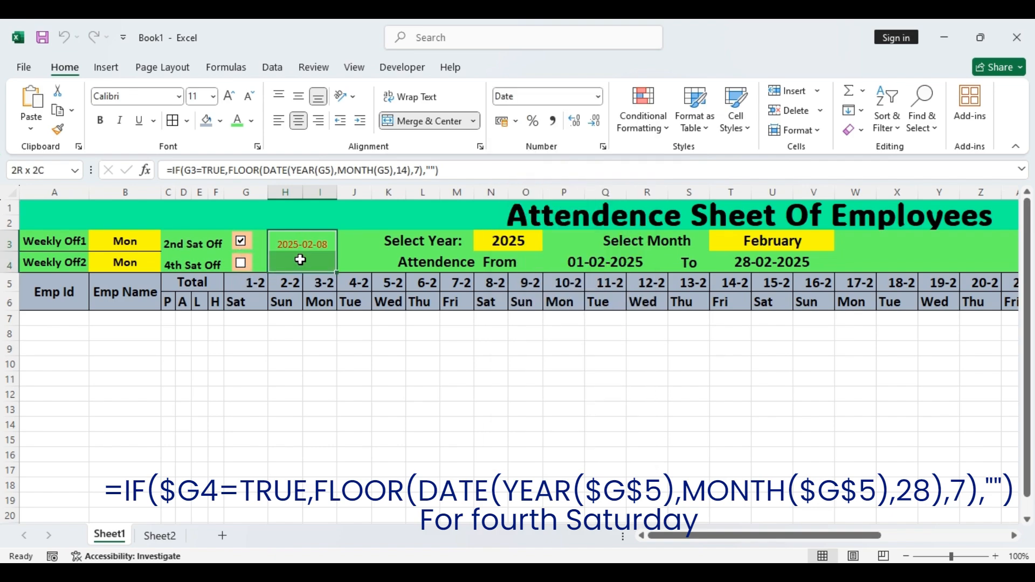
double_click(302, 237)
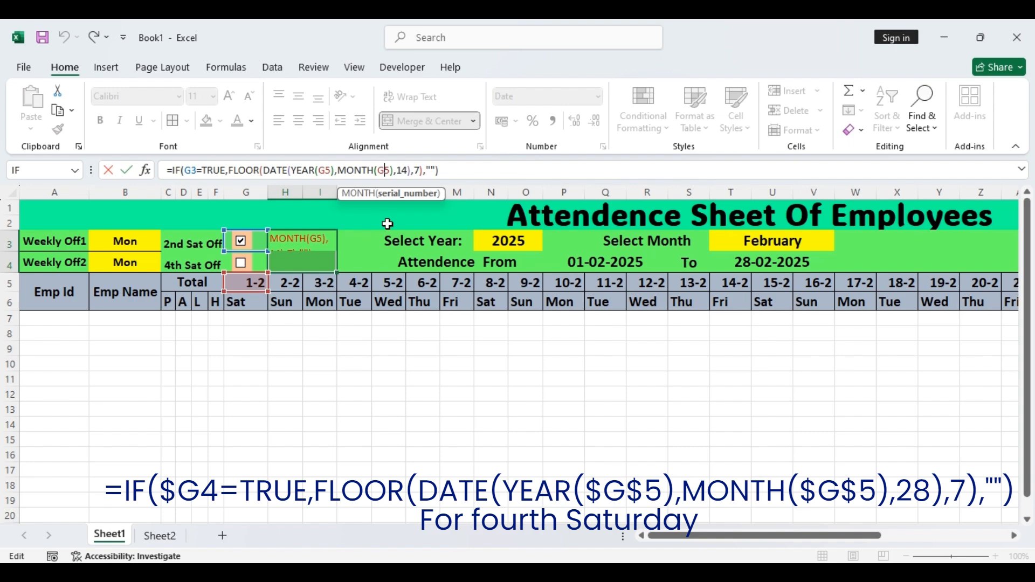
key("F4")
left_click(325, 173)
key("F4")
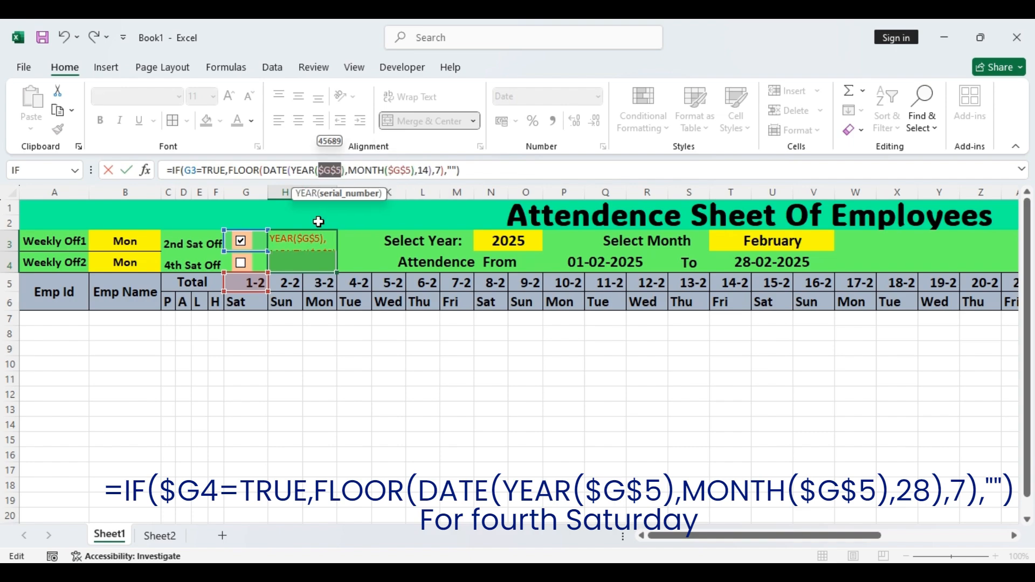
left_click(198, 172)
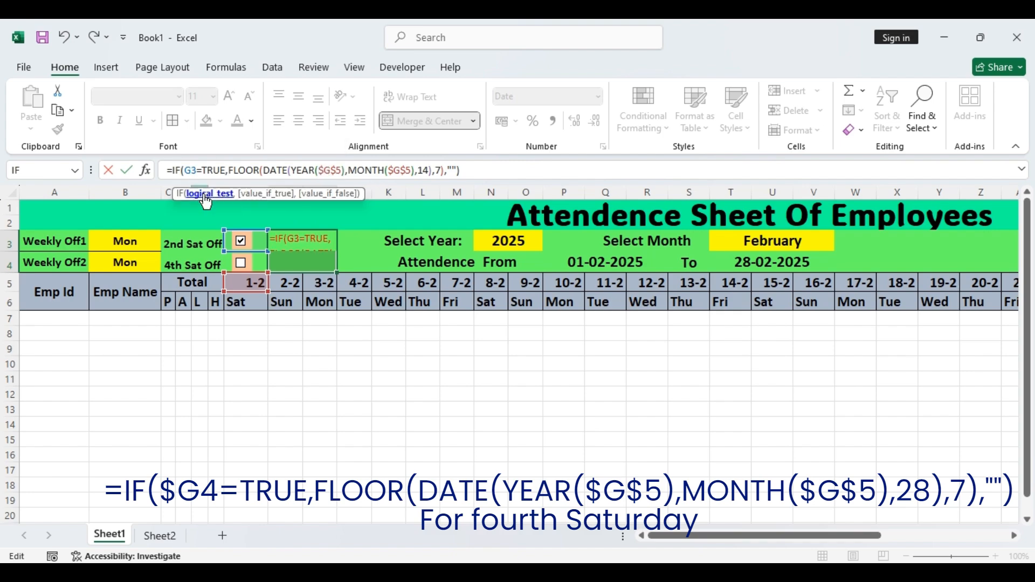
key("F4")
key("F4")
key("F4")
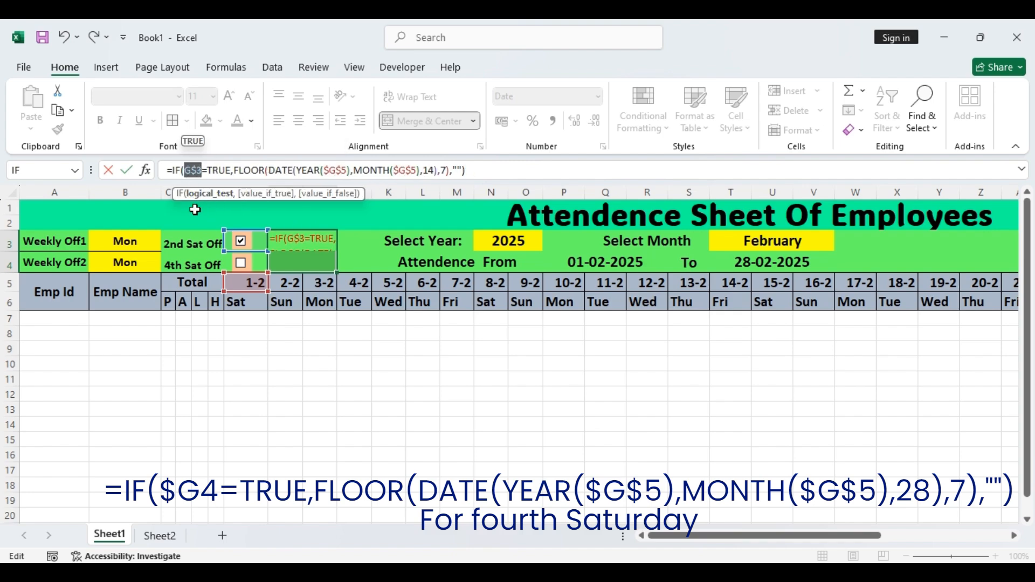
key("Return")
- Fill the H3 formula down into H4 and tick the 4th Sat Off check box
left_click_drag(283, 242, 289, 267)
key("ctrl+d")
left_click(390, 224)
left_click(240, 264)
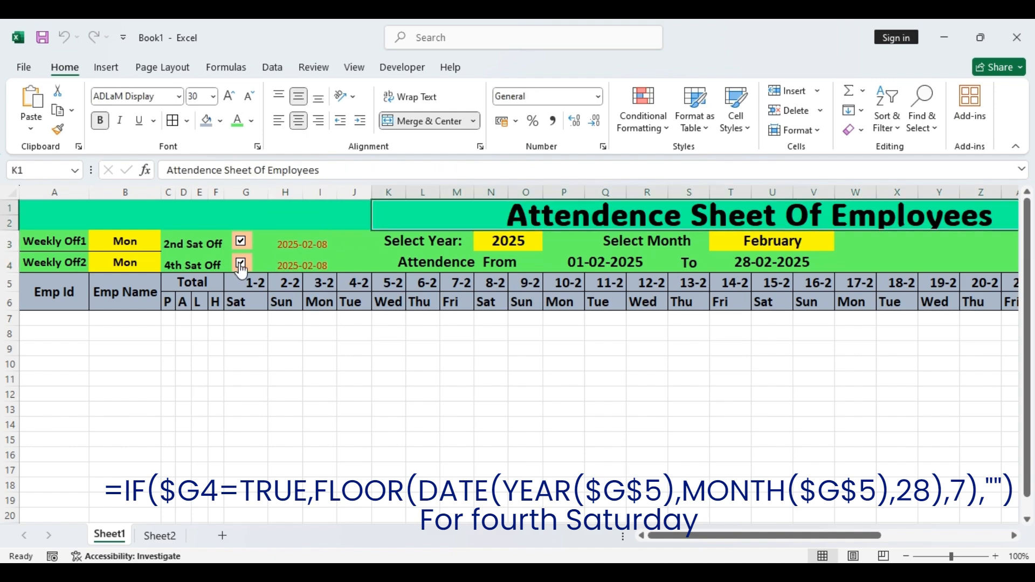
- Change the DATE day argument in the H4 formula to 28 for the fourth Saturday
double_click(312, 262)
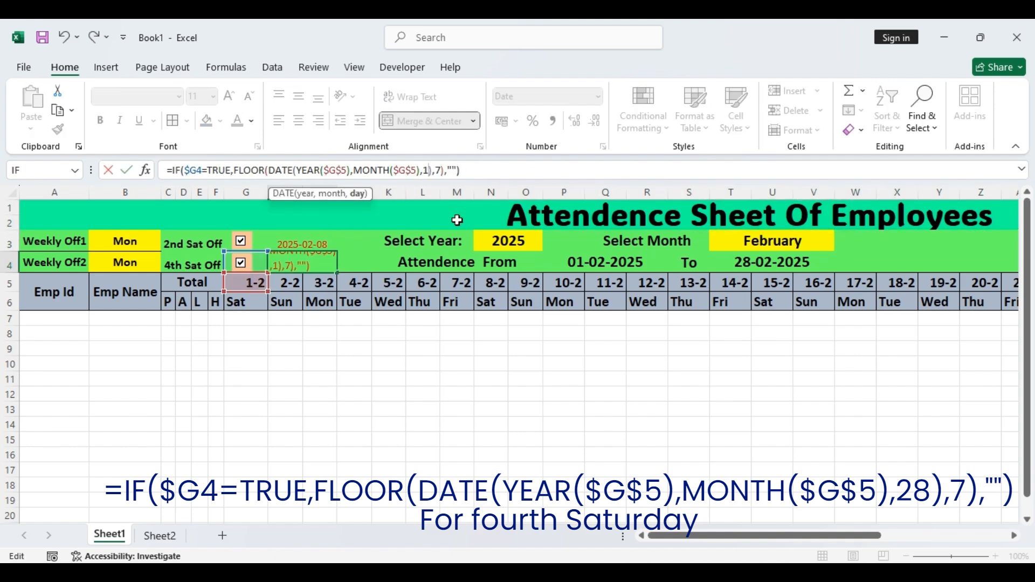
type("8")
key("Return")
- Format H3:H4 as dates with the English (India) locale and the *14-03-2012 type
left_click_drag(302, 244, 317, 263)
left_click(603, 146)
left_click(650, 397)
left_click(805, 459)
scroll(647, 442, "down", 3)
left_click(585, 458)
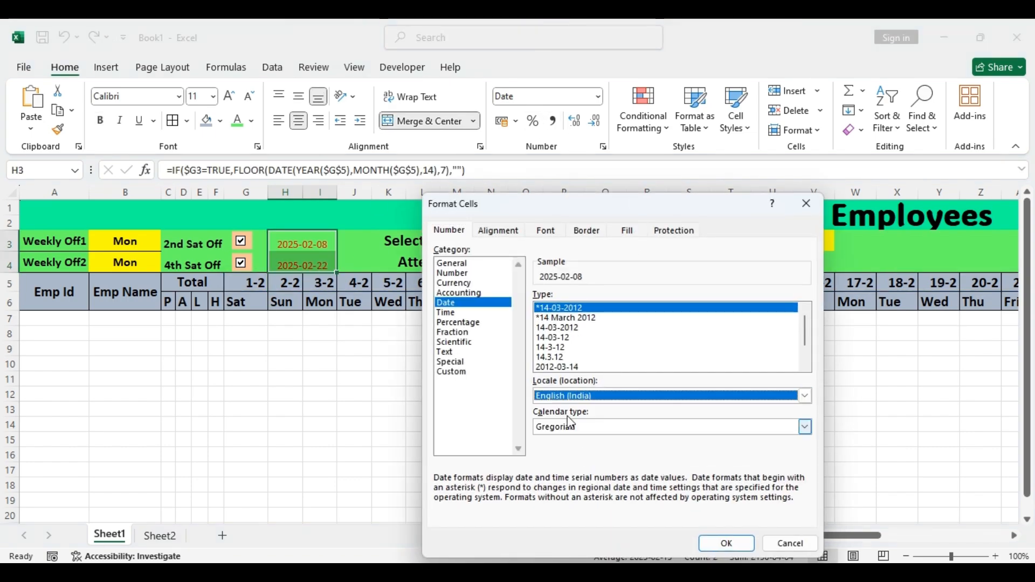
left_click(727, 543)
- Make the dates in H3:H4 black, bold, middle-aligned and 12 pt
left_click(251, 121)
left_click(252, 215)
left_click(100, 120)
left_click(298, 97)
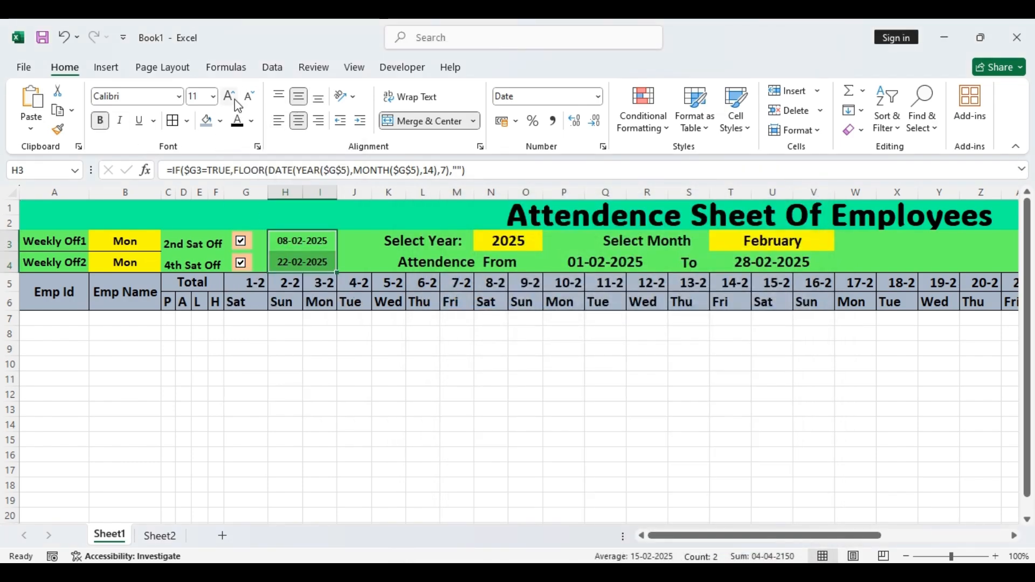
left_click(231, 99)
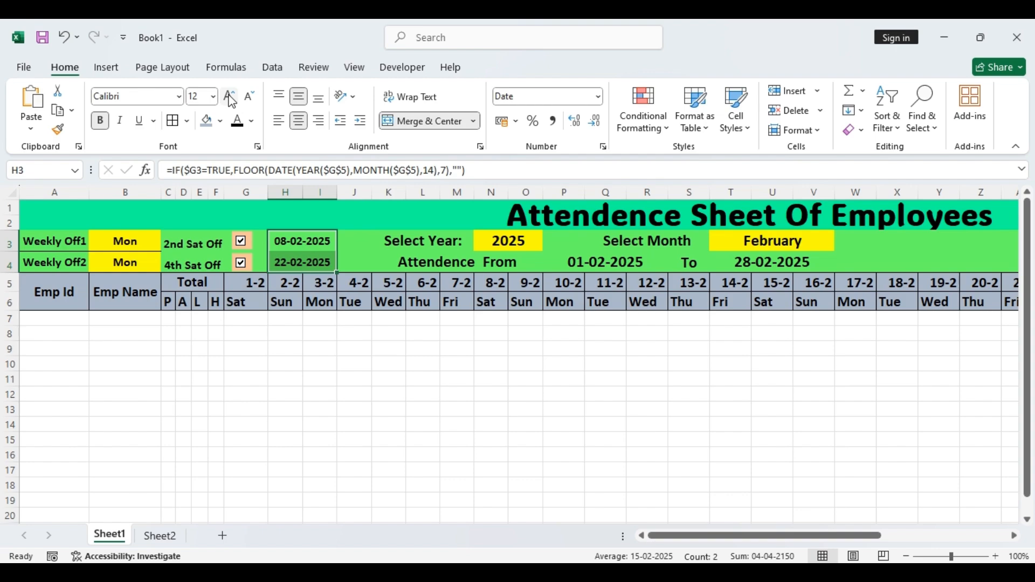
left_click(231, 99)
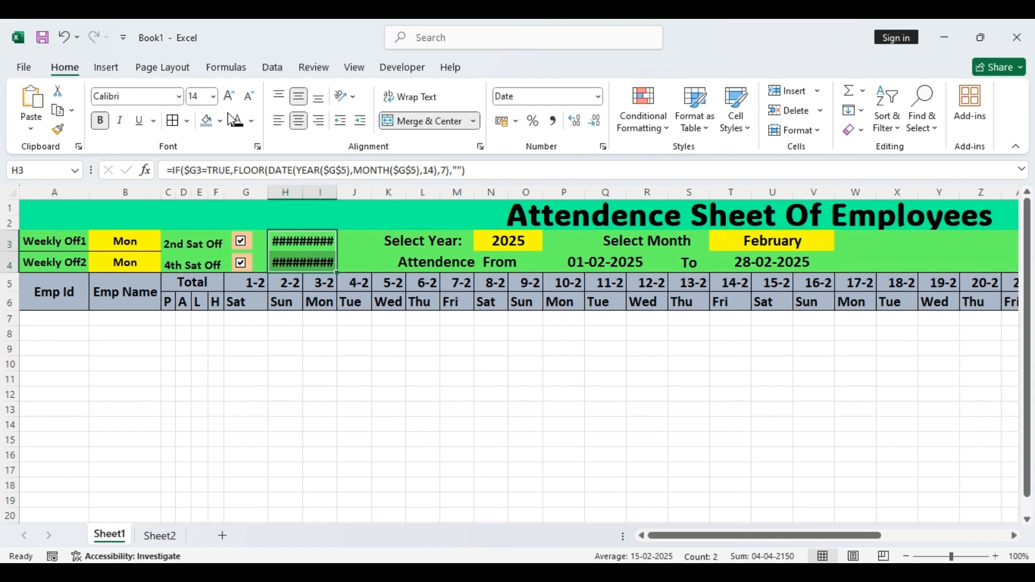
left_click(249, 97)
left_click(300, 384)
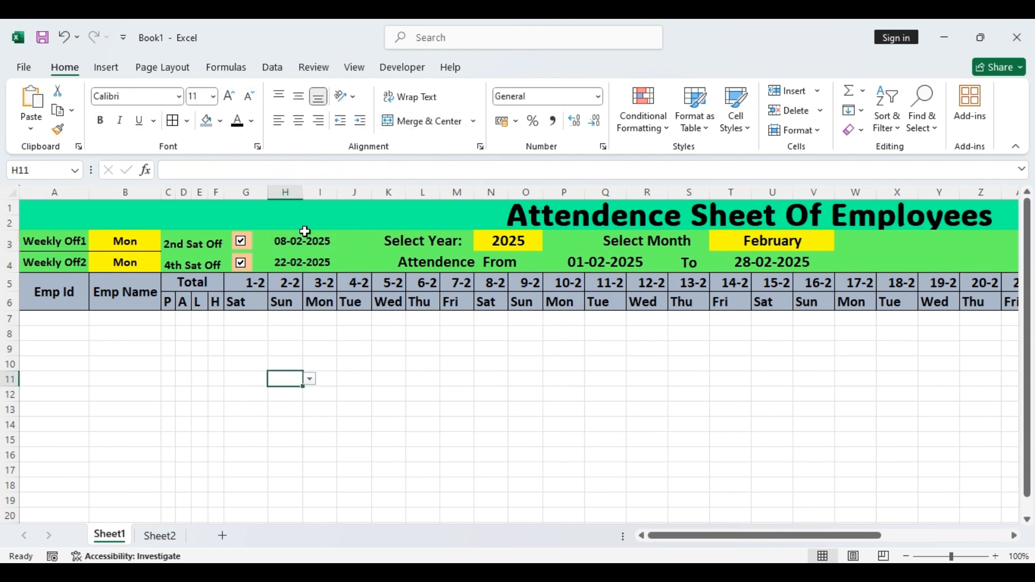
left_click(310, 263)
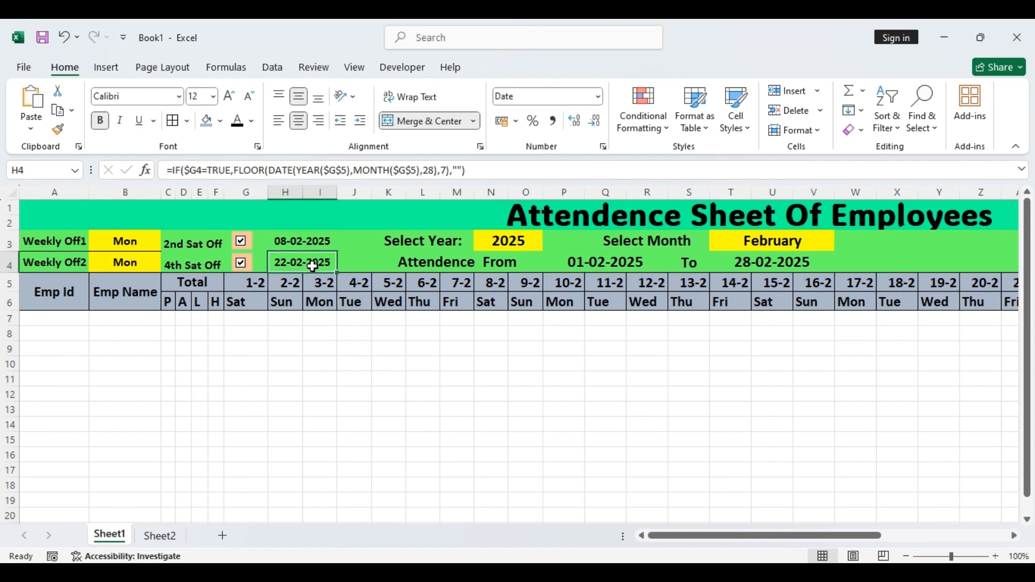
left_click(300, 360)
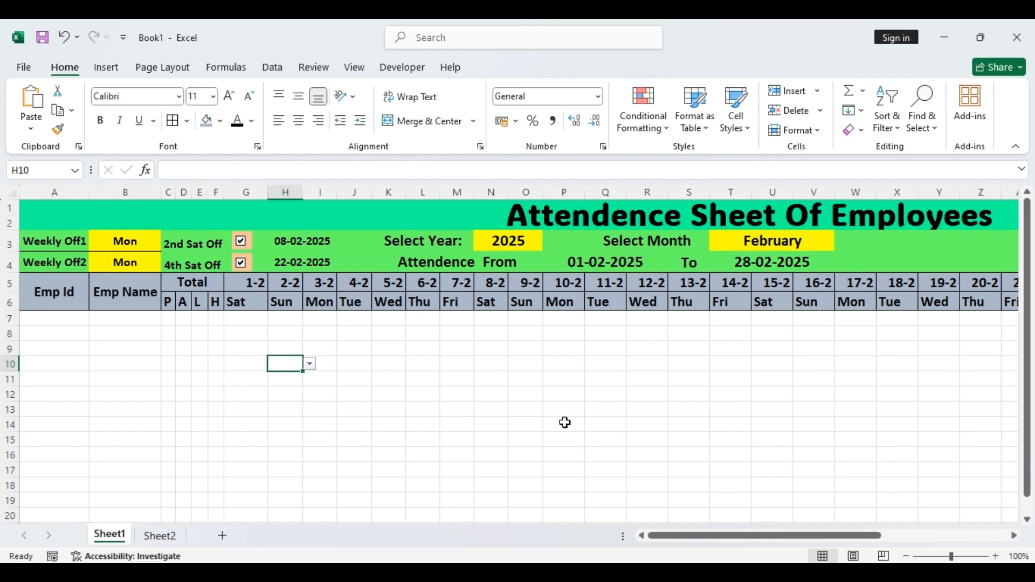
- Test the Saturday-off dates by switching the month selector to October, August, May and June
left_click(776, 240)
left_click(841, 244)
left_click(791, 268)
left_click(841, 243)
left_click(812, 324)
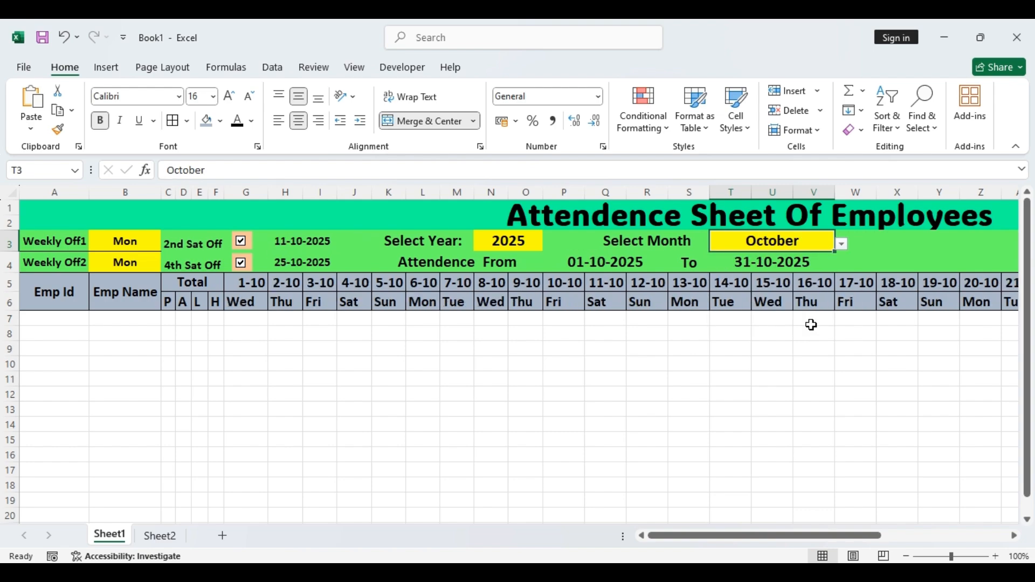
left_click(841, 243)
left_click(809, 287)
left_click(842, 244)
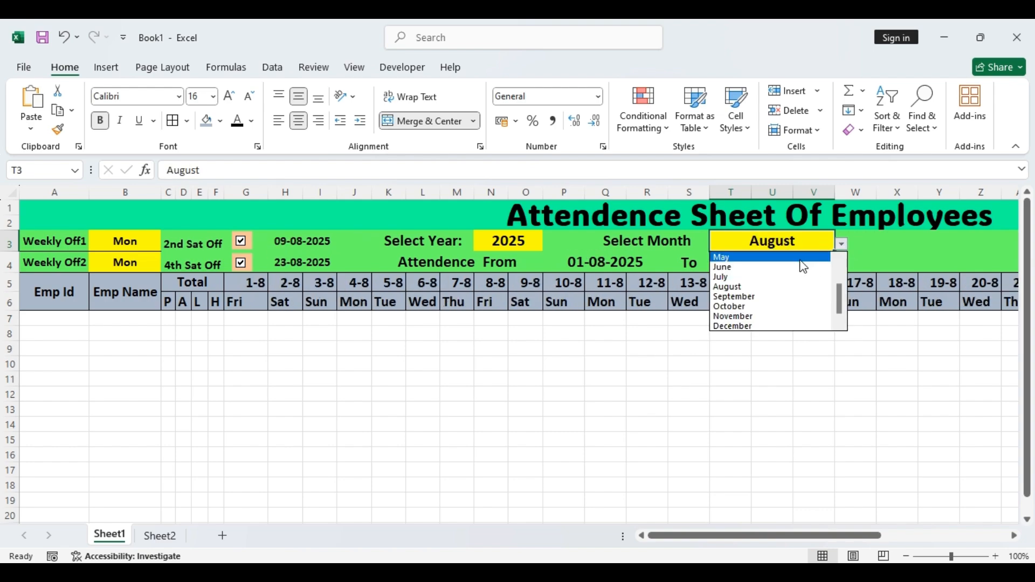
left_click(801, 259)
left_click(842, 244)
left_click(816, 268)
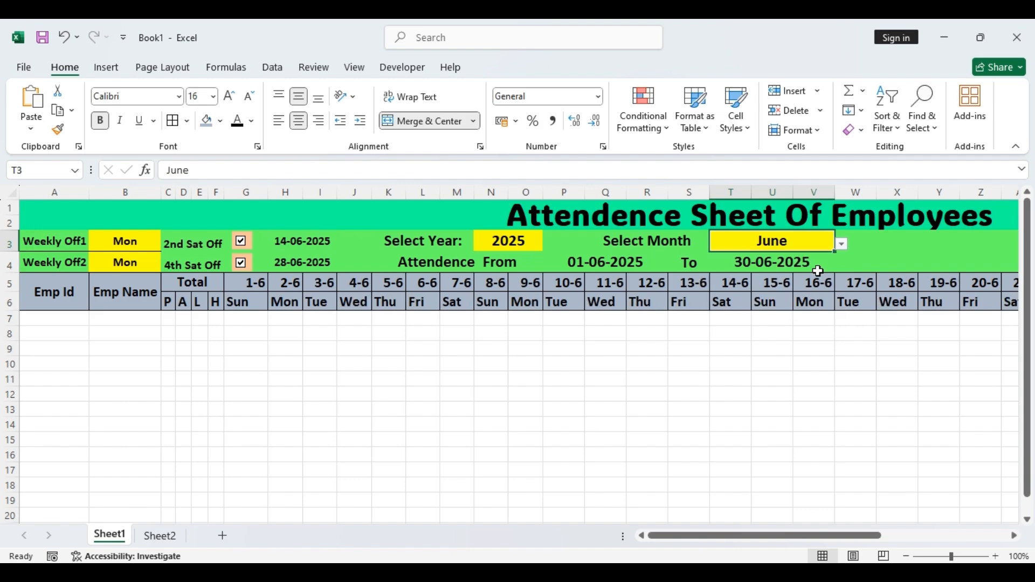
left_click(539, 244)
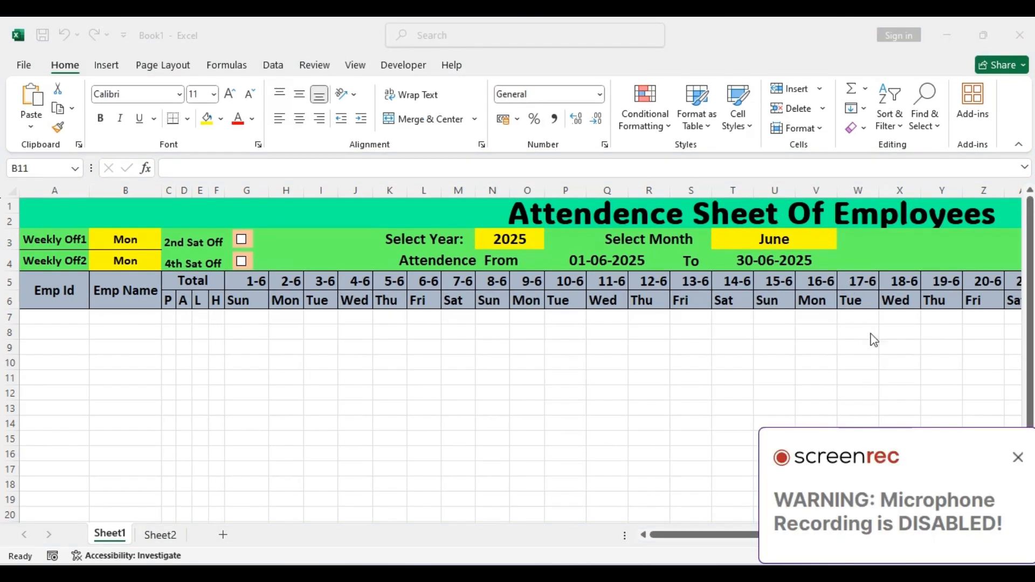
- Dismiss the recorder warning and set the month selector to February
left_click(1015, 458)
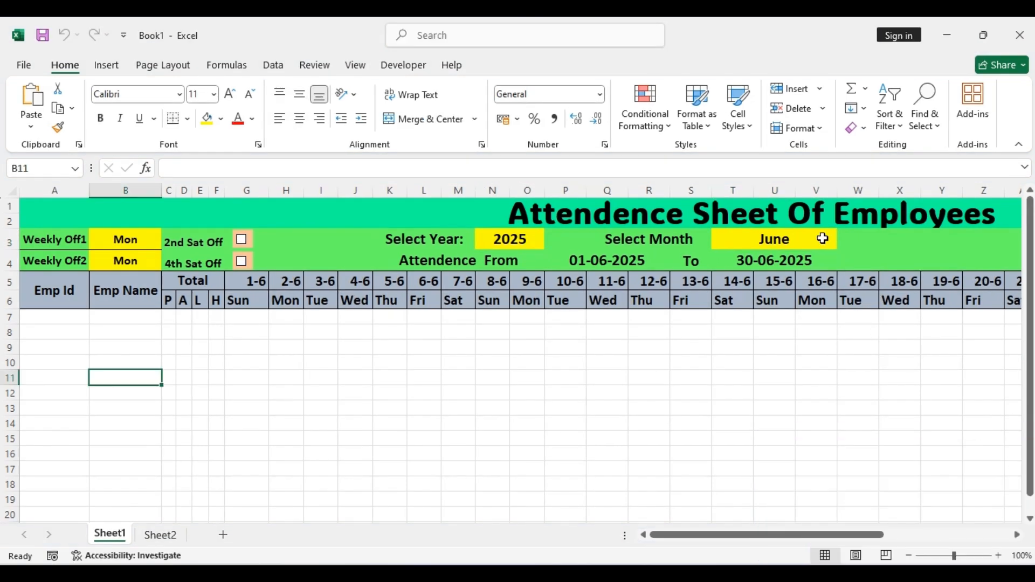
left_click(803, 239)
left_click(844, 243)
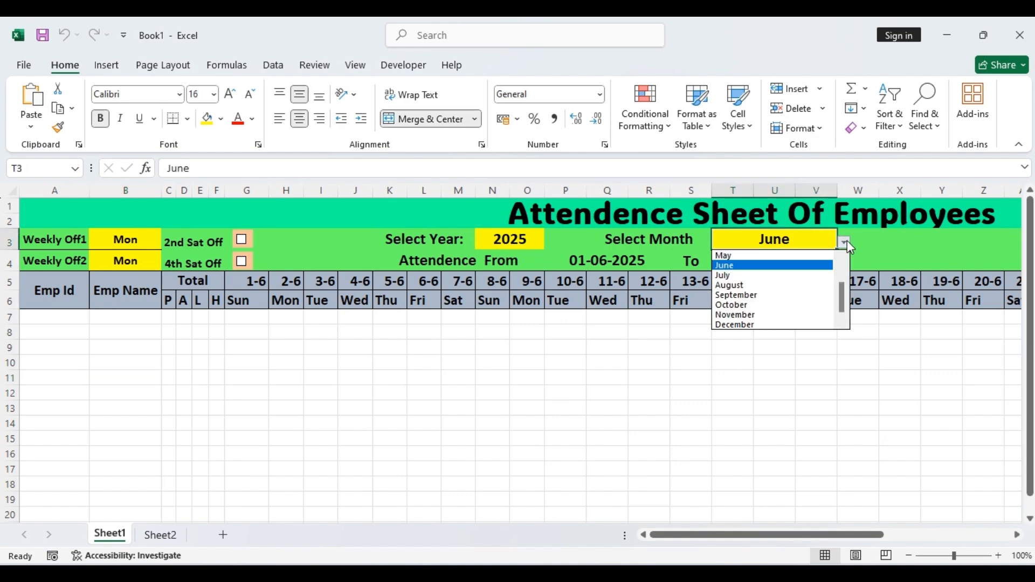
scroll(844, 300, "up", 2)
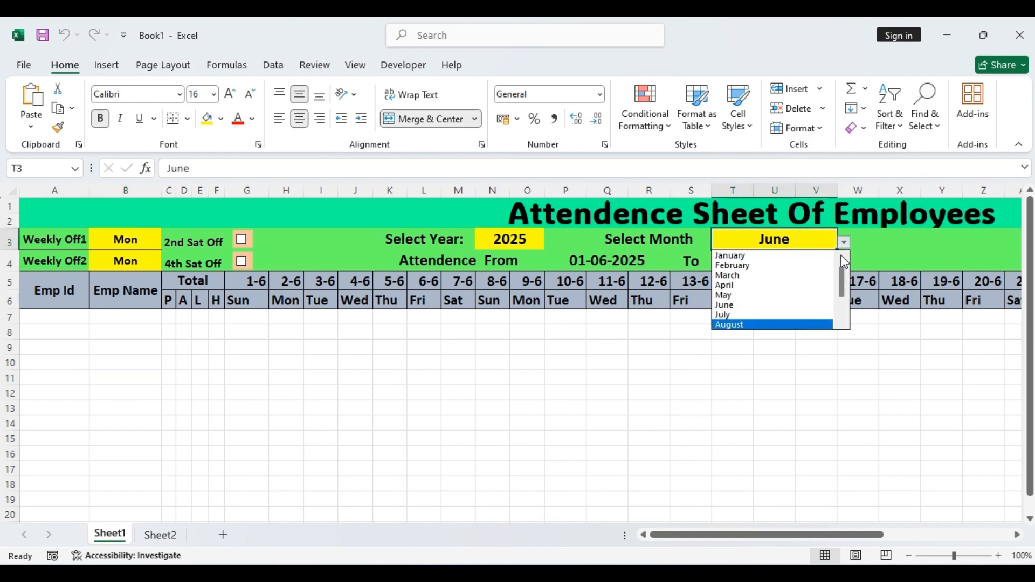
left_click(787, 266)
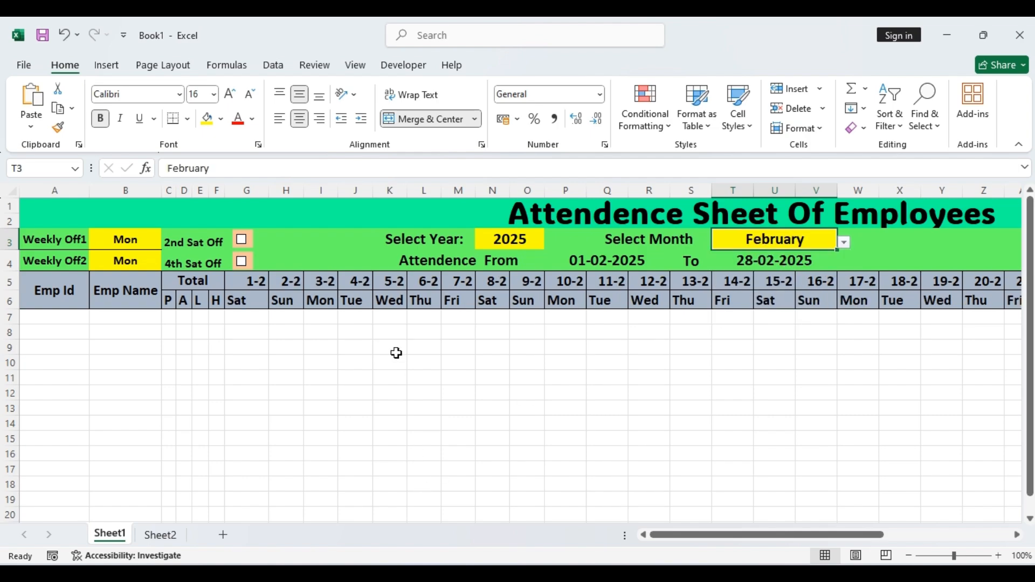
- Select the 2nd and 4th Sat Off check boxes together and give them a yellow shape fill
left_click(242, 238, "ctrl")
left_click(244, 261, "ctrl")
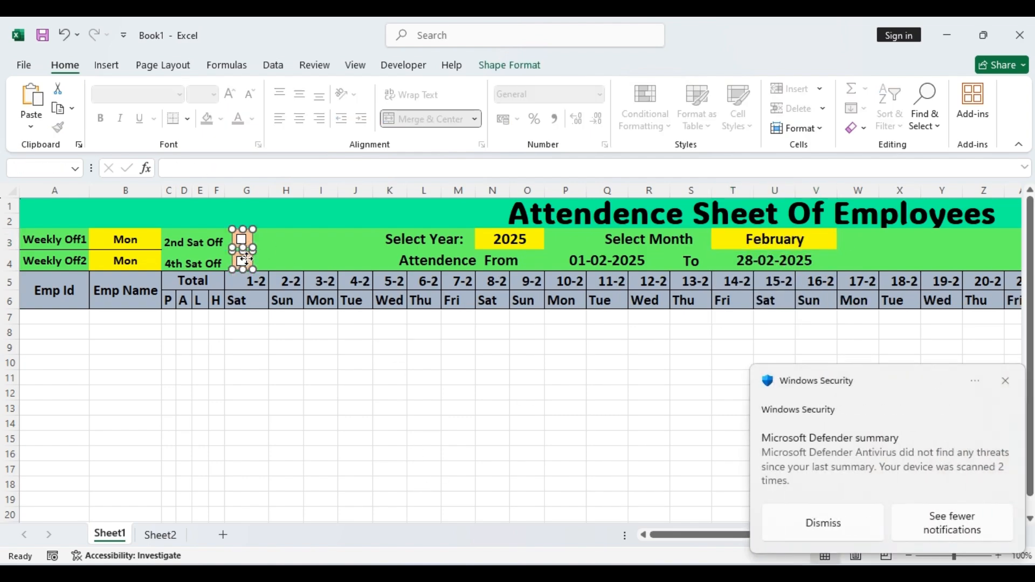
left_click(1006, 382)
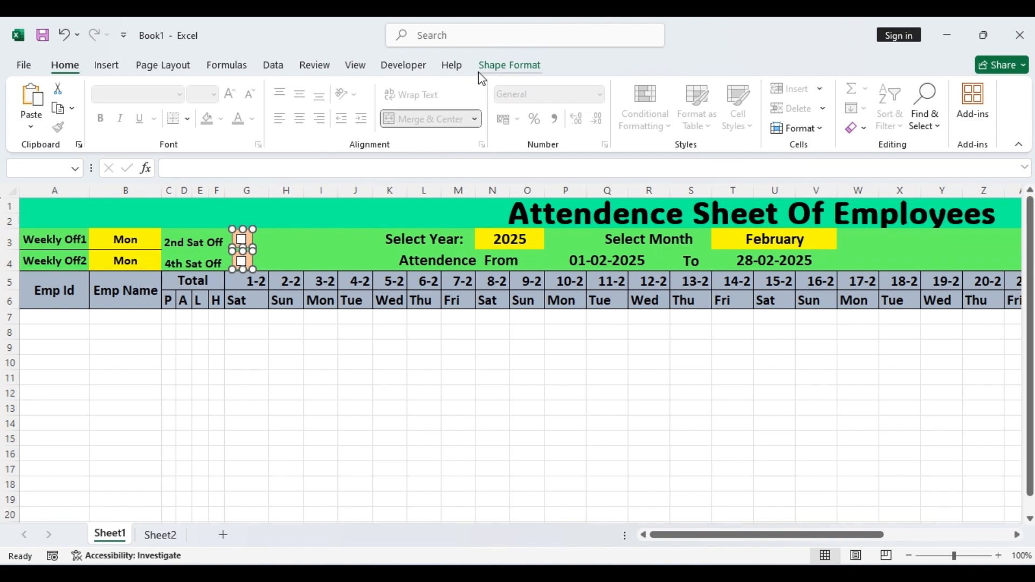
left_click(501, 68)
left_click(388, 360)
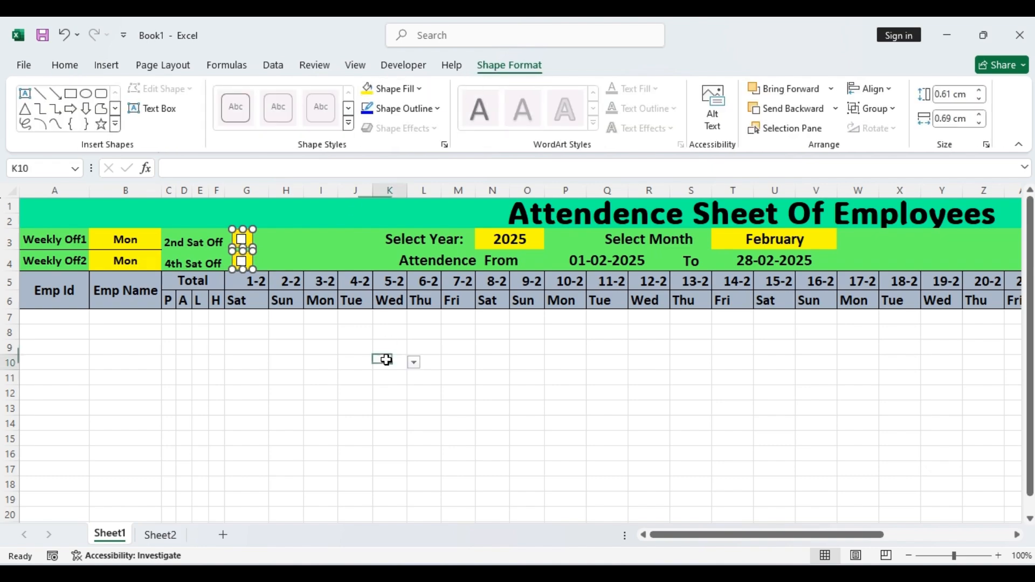
- Create a formula-based conditional formatting rule for A7:AH21 with the condition =$B7<>""
left_click_drag(65, 320, 904, 434)
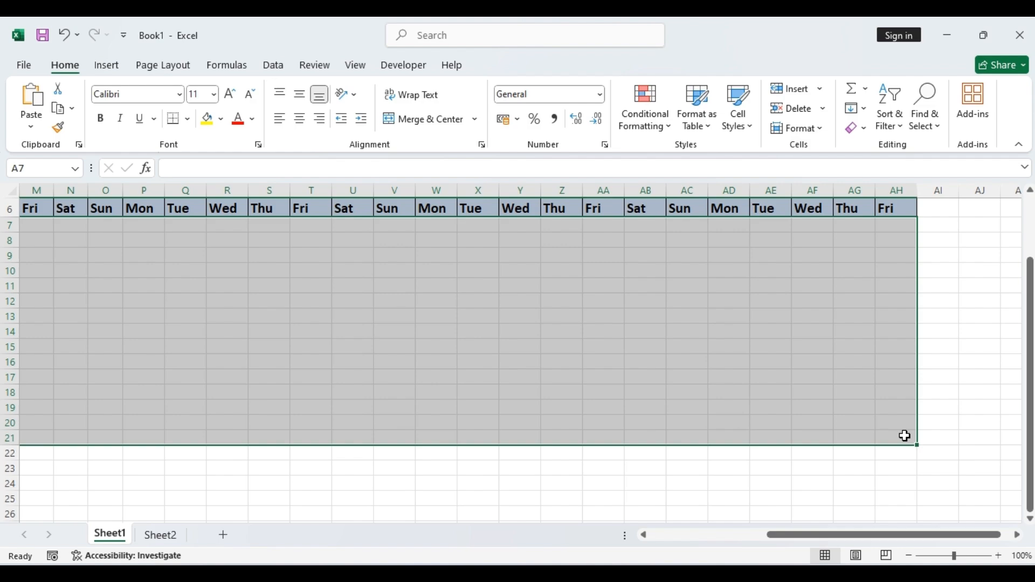
left_click_drag(868, 536, 428, 490)
scroll(359, 344, "up", 2)
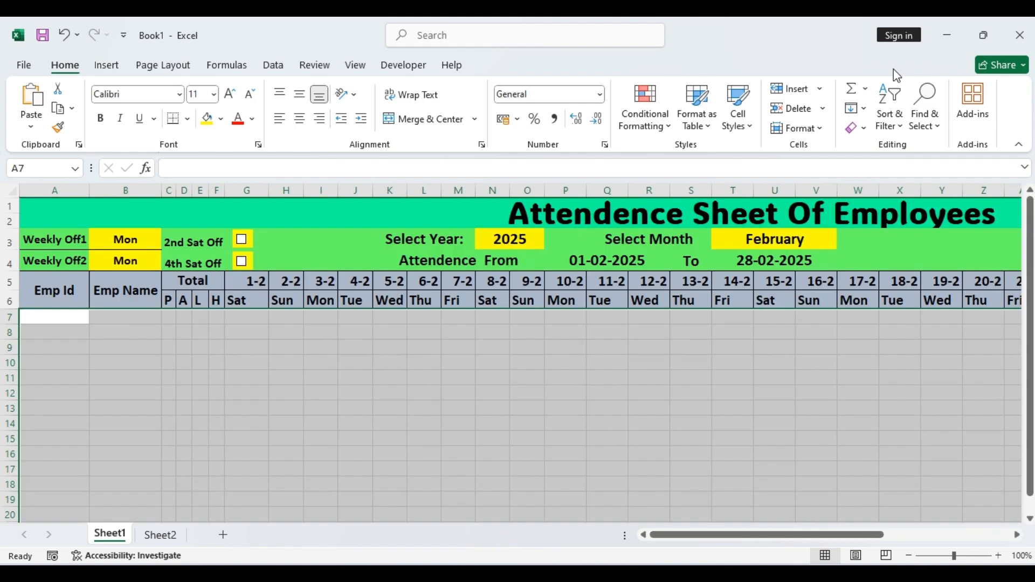
left_click(661, 128)
left_click(692, 309)
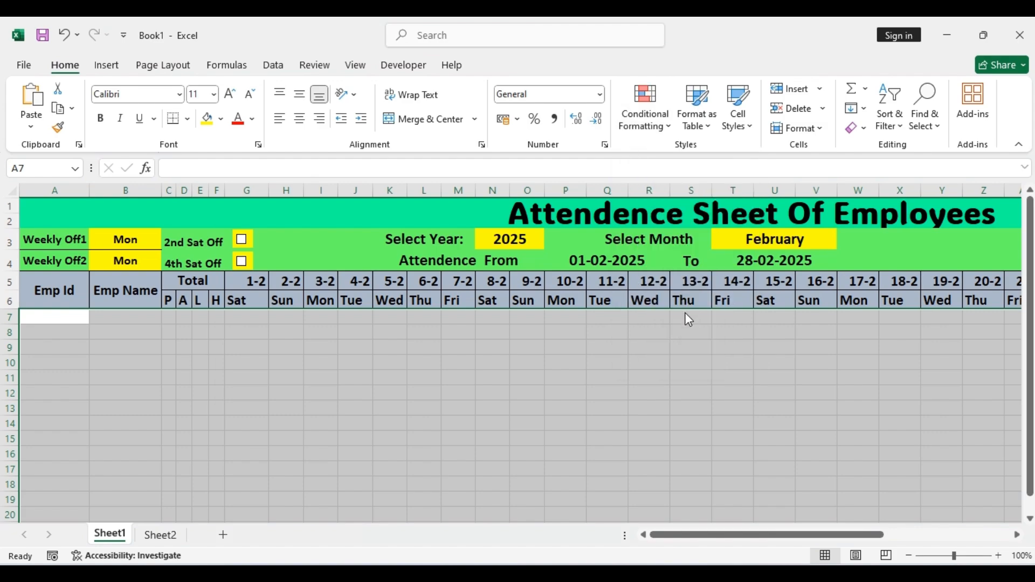
left_click(377, 255)
left_click(366, 319)
left_click(136, 319)
key("F4")
key("F4")
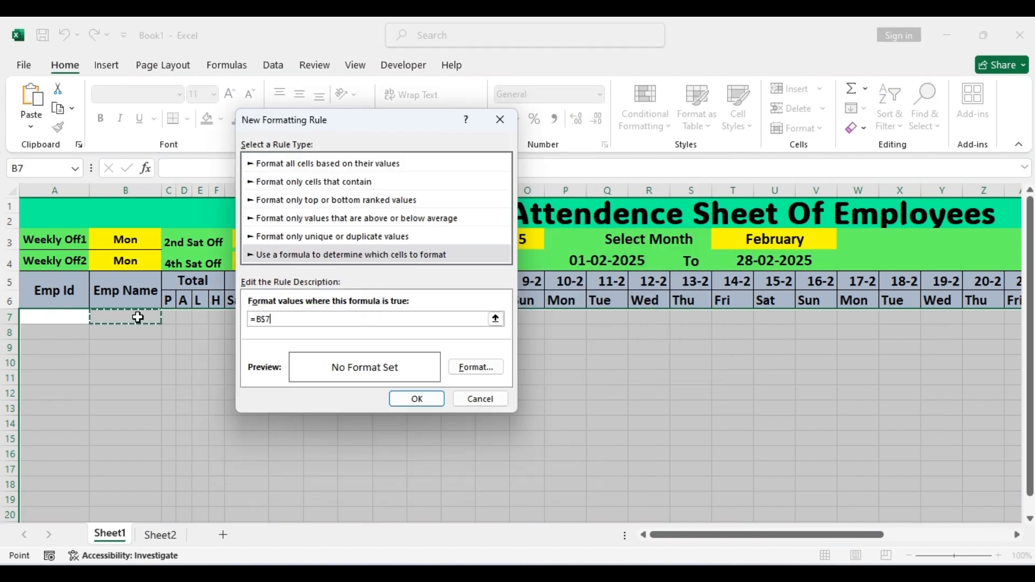
type("<")
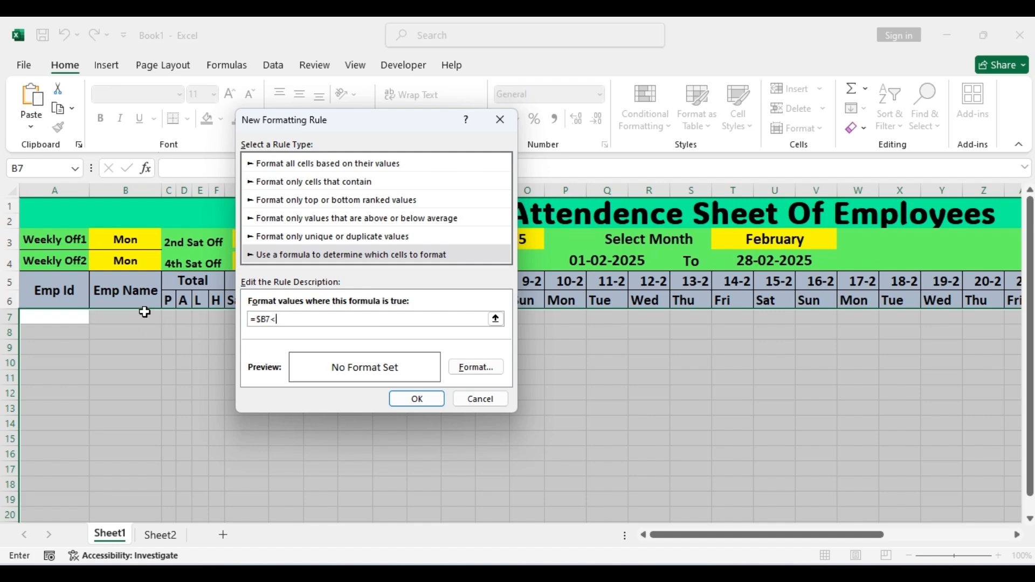
type(">\"\"")
- Give the new formatting rule an outline border and apply it to the selected range
left_click(476, 368)
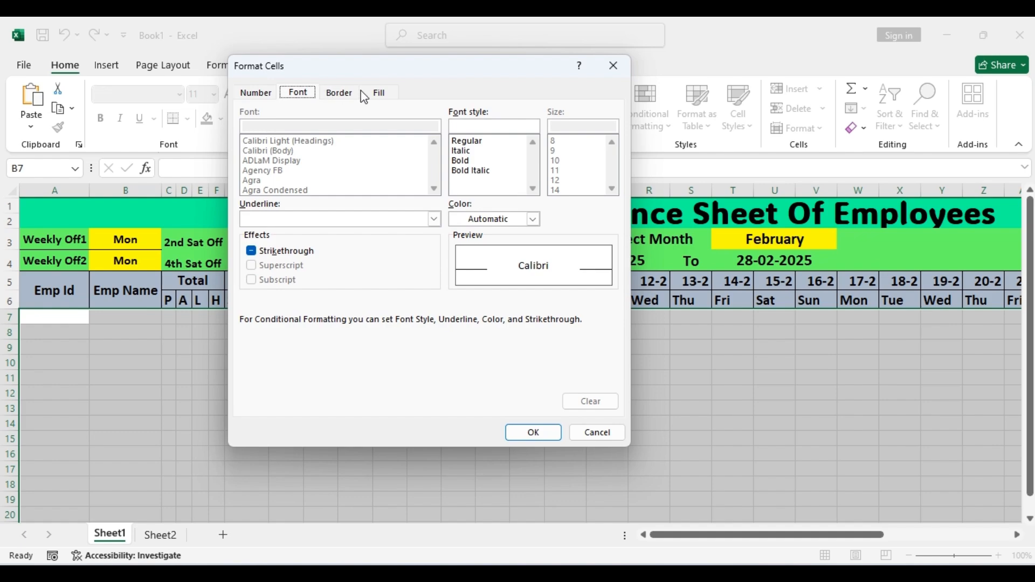
left_click(353, 96)
left_click(440, 138)
left_click(534, 433)
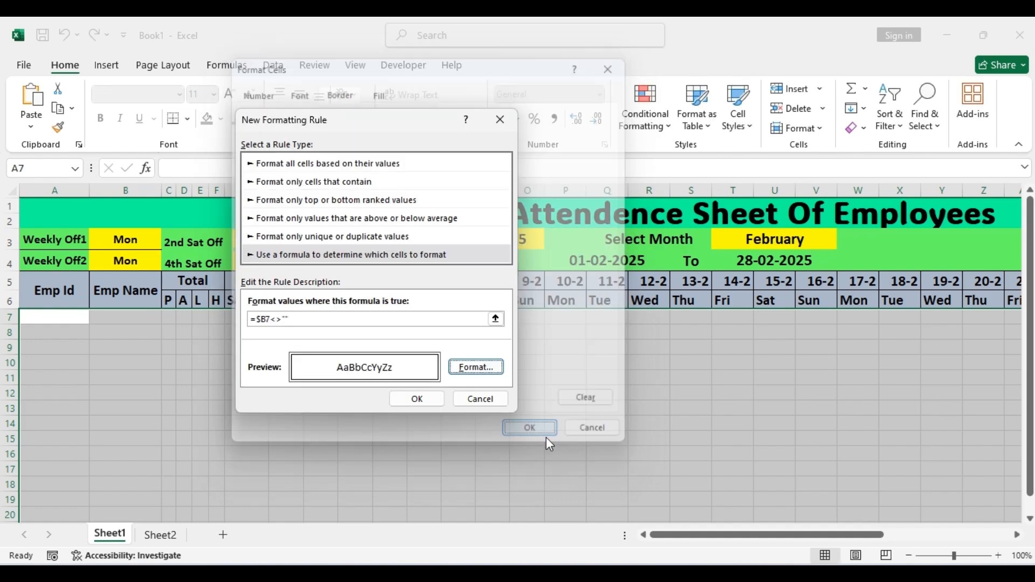
left_click(417, 399)
- Enter an employee's first name in B7 to test the border rule
left_click(139, 323)
type("Amit")
key("Return")
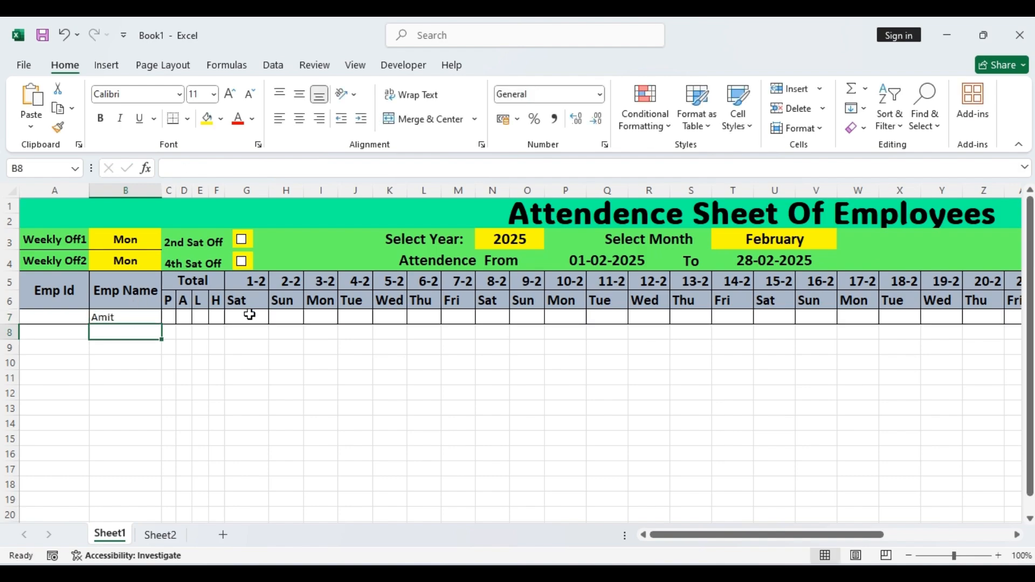
- Enter =COUNTIF(G7:AK7,"P") in C7 to total the present days in the first employee row
left_click(171, 319)
type("=count")
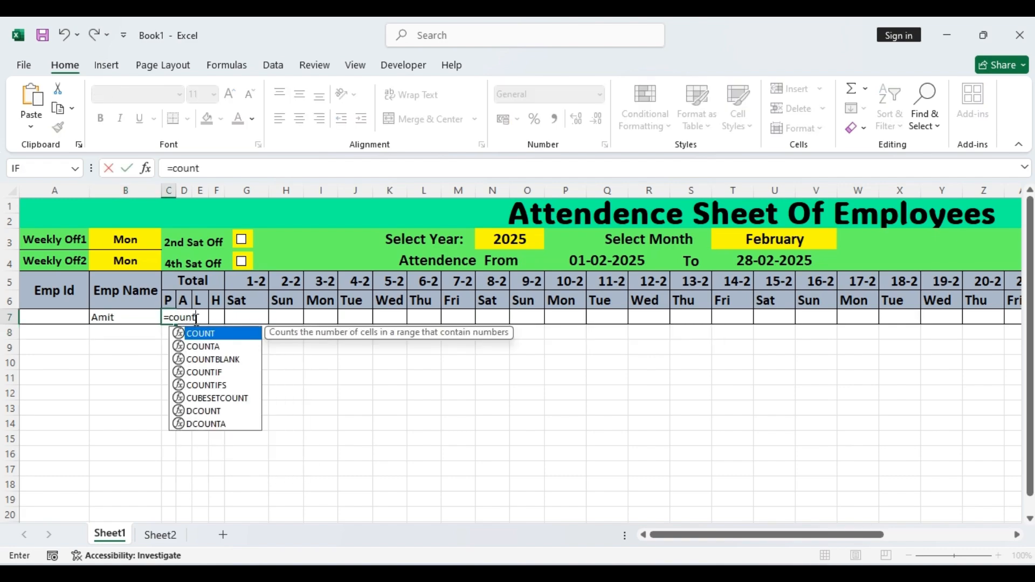
double_click(205, 372)
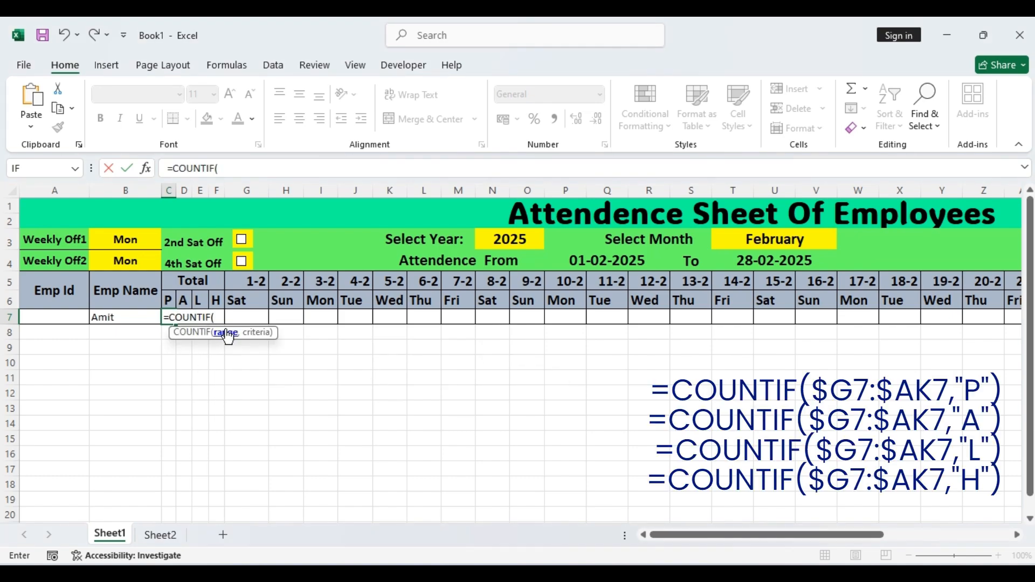
left_click(252, 315)
left_click_drag(346, 318, 924, 312)
left_click_drag(870, 536, 471, 512)
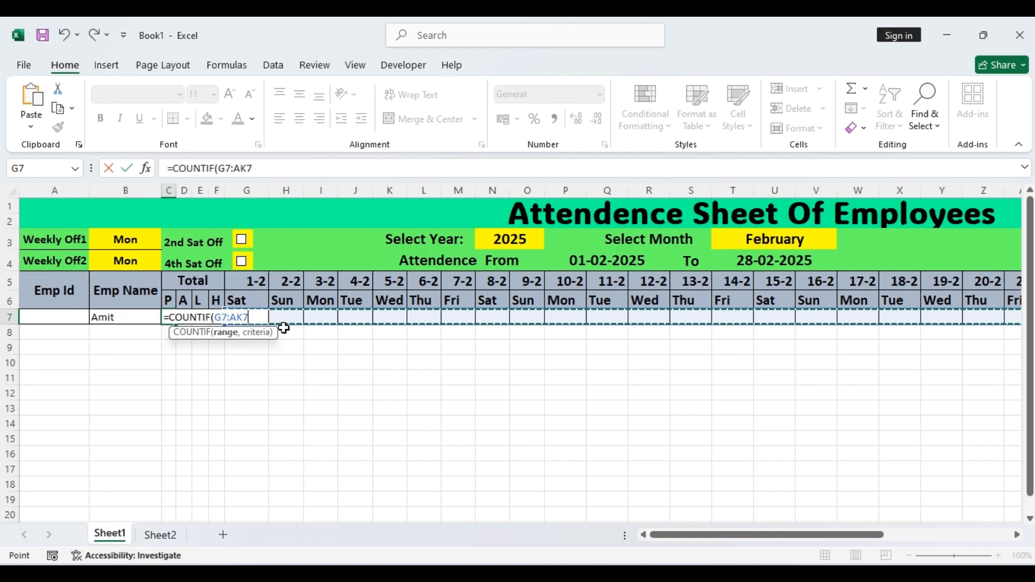
type(",\"P")
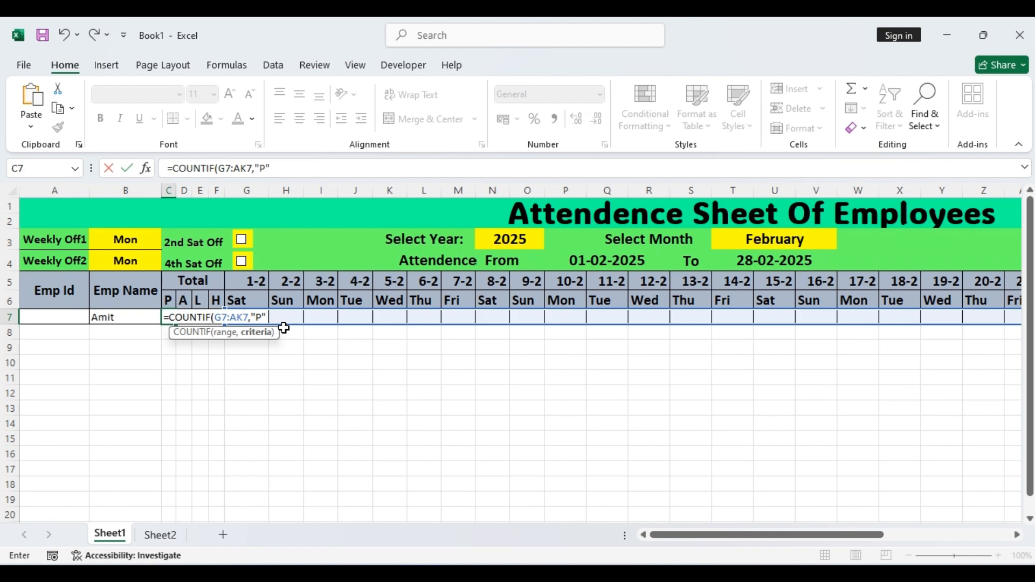
key("Return")
- Copy the C7 formula across to F7 and inspect the range reference in the copied formula
left_click_drag(172, 317, 214, 323)
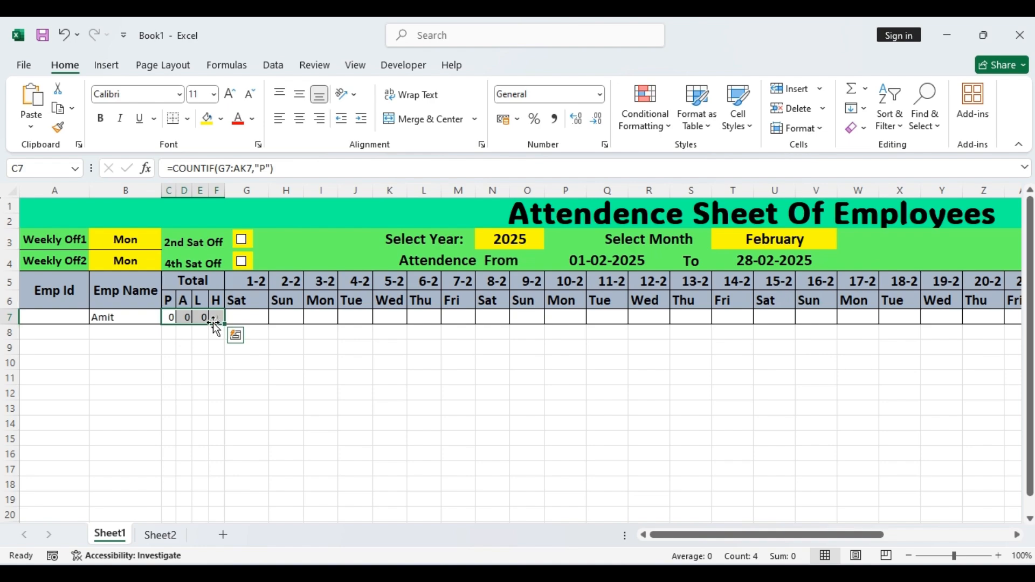
key("ctrl+r")
left_click(186, 318)
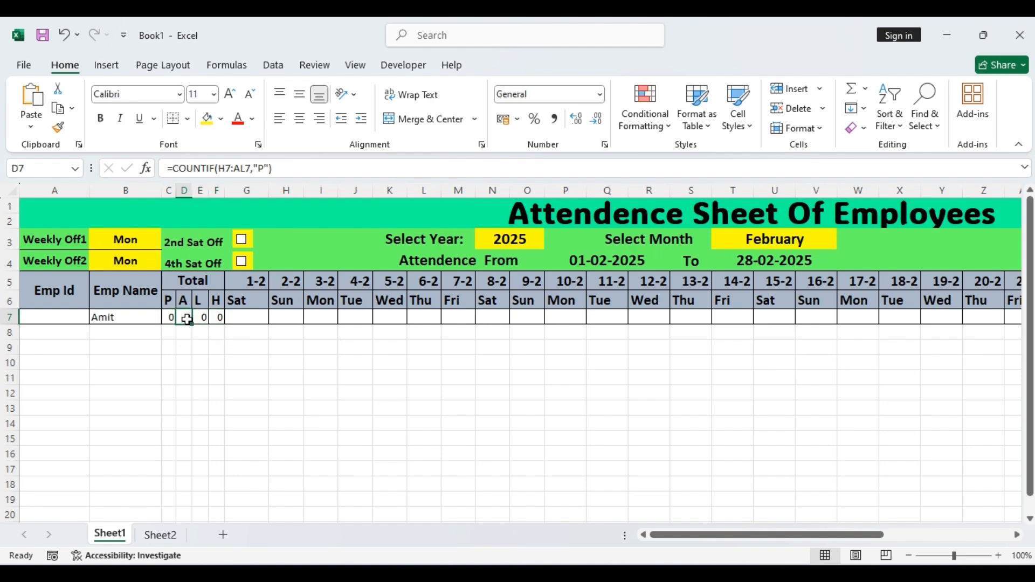
left_click(175, 317)
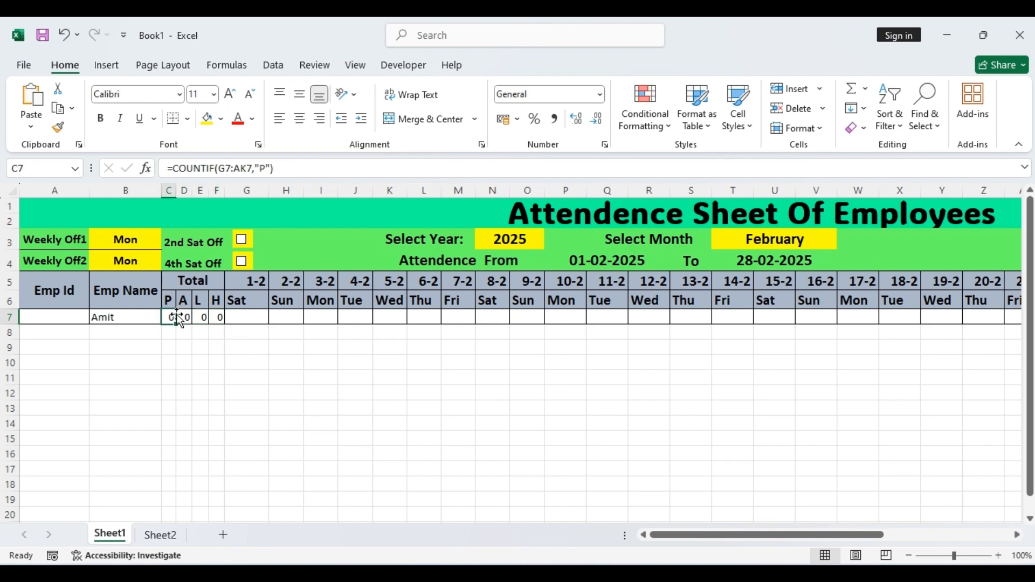
- Make the COUNTIF range in C7 absolute as $G$7:$AK$7 and copy the formula across to F7
left_click(221, 168)
key("F4")
left_click(251, 168)
key("F4")
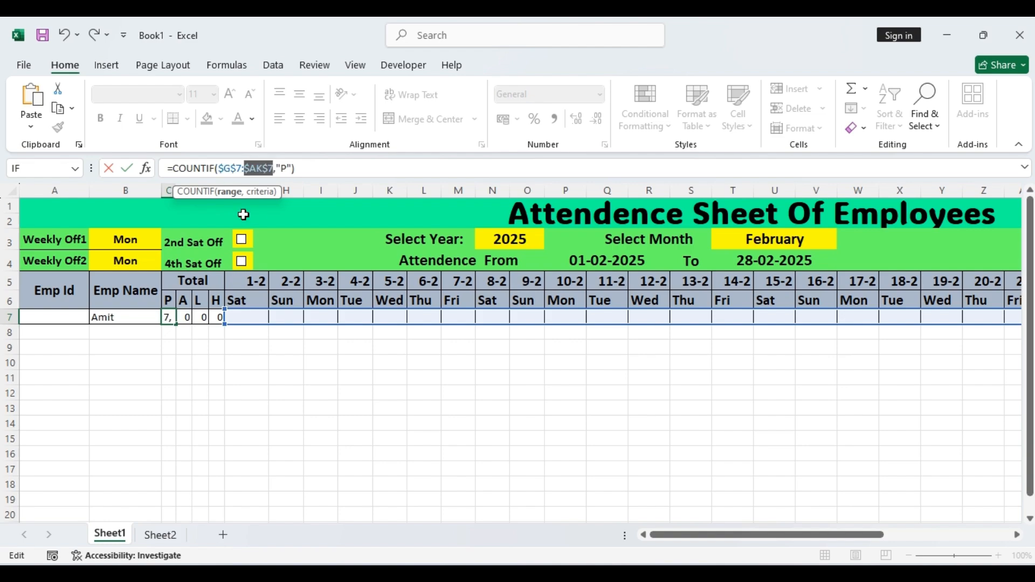
key("Return")
left_click_drag(168, 317, 218, 319)
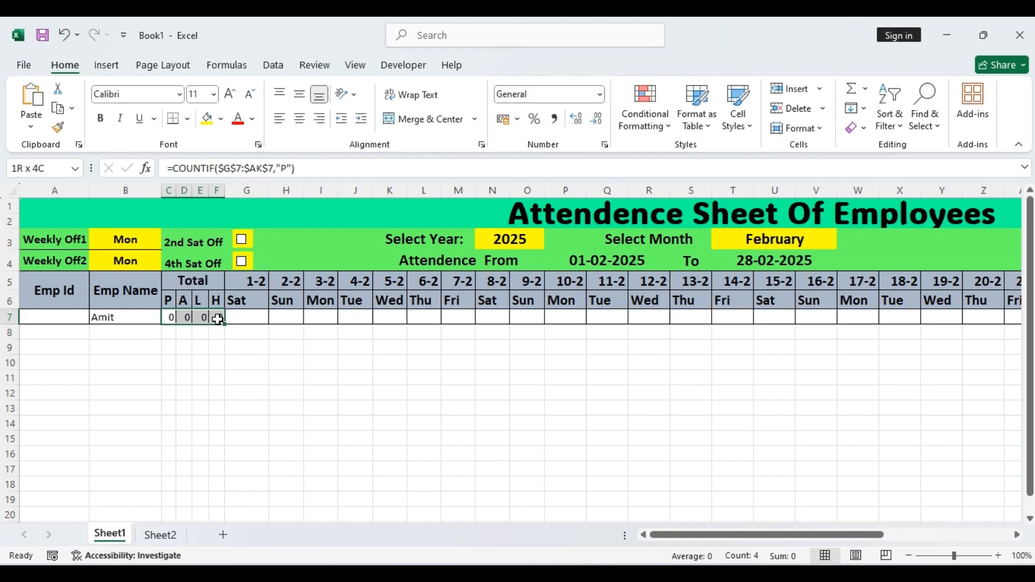
left_click(238, 376)
- Change the COUNTIF criteria to "A" in D7, "L" in E7 and "H" in F7
left_click(181, 316)
left_click(289, 168)
key("BackSpace")
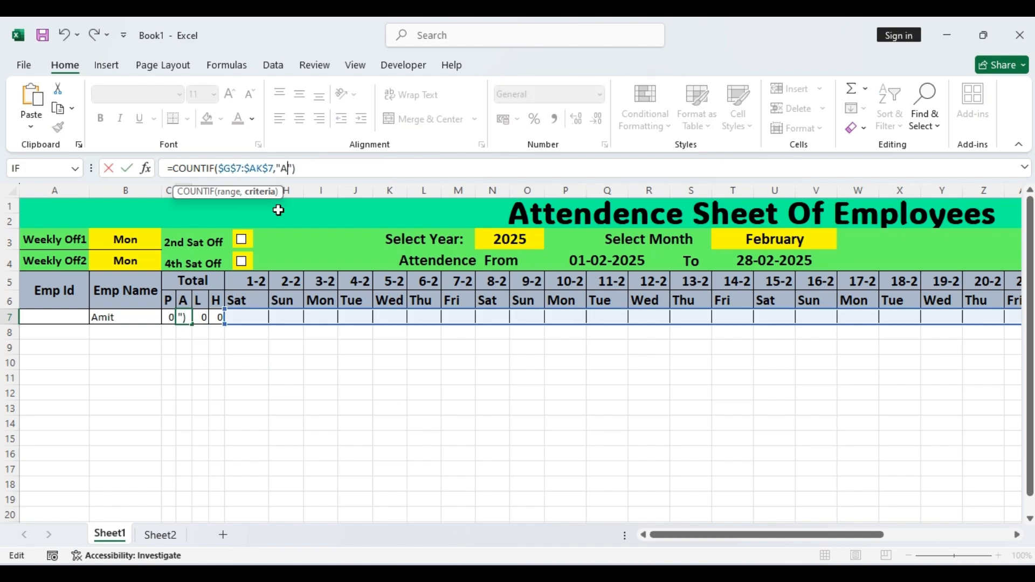
key("Tab")
key("Delete")
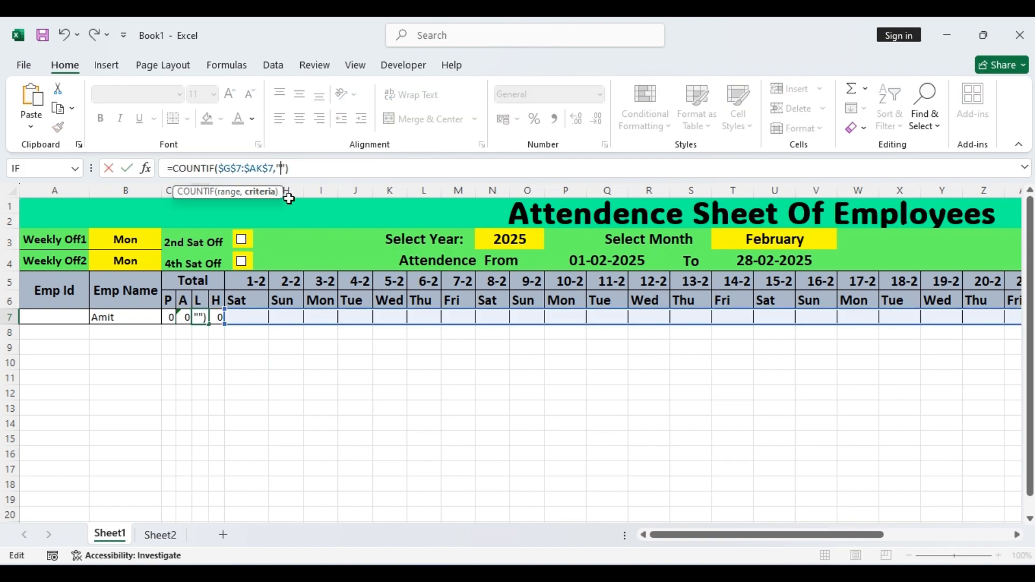
type("L")
key("Return")
double_click(218, 318)
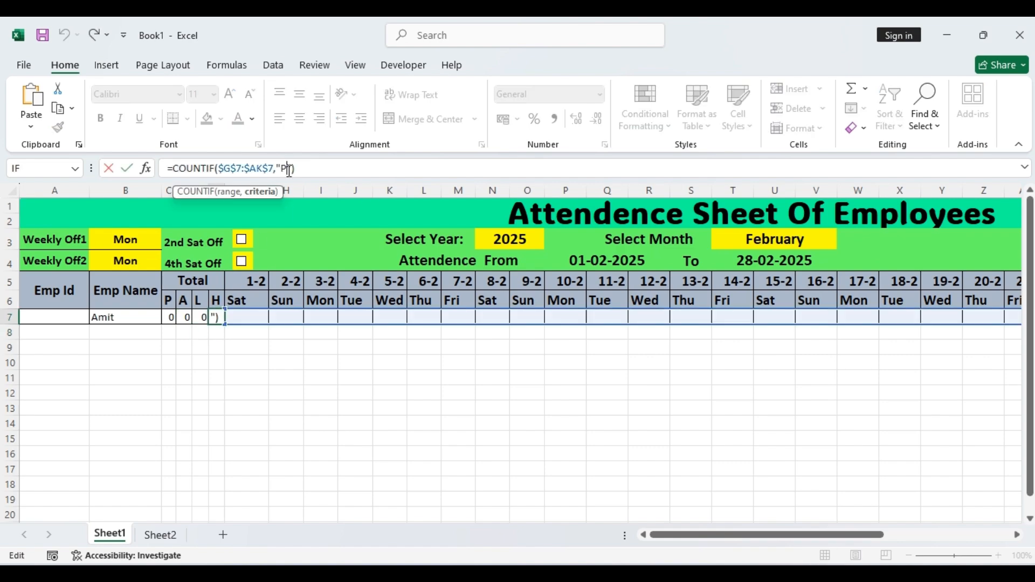
type("H")
key("Return")
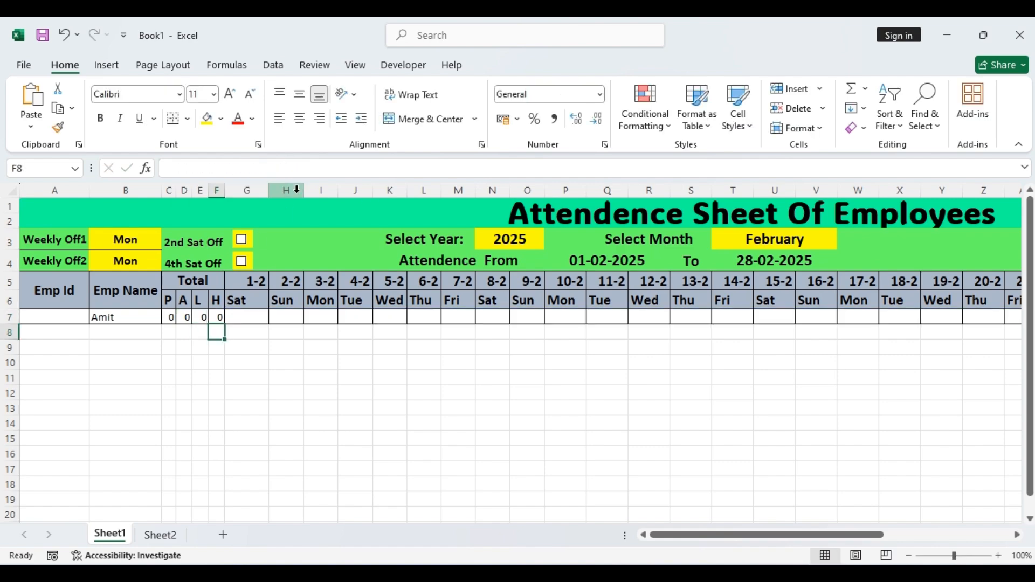
- Change the COUNTIF range in C7 to $G7:$AK7 so only the columns are locked
double_click(171, 317)
key("F4")
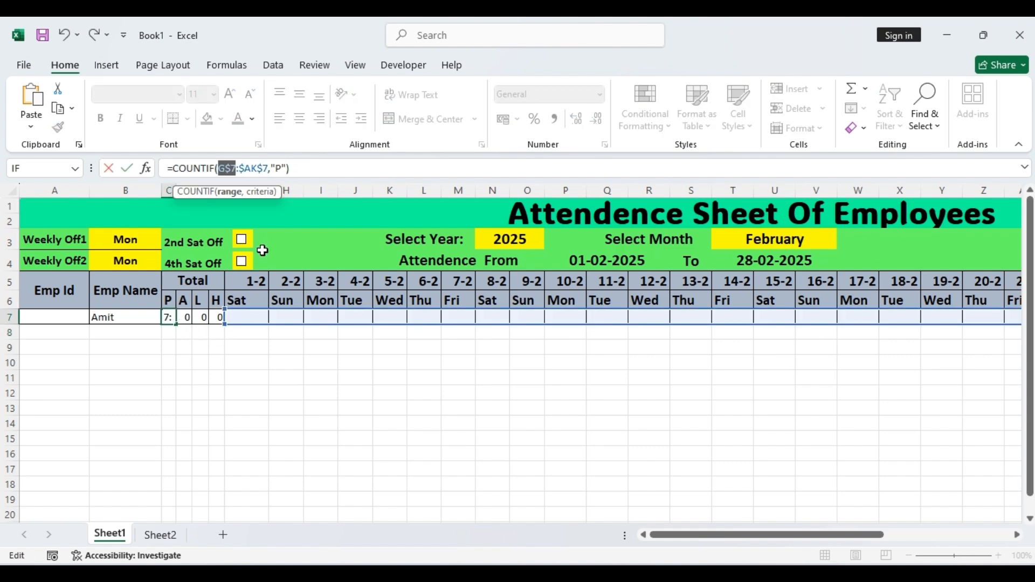
key("F4")
key("Right")
key("Right")
key("Right")
key("Right")
key("F4")
key("F4")
key("Return")
- Fill the P total formula from C7 down to C21
left_click(172, 318)
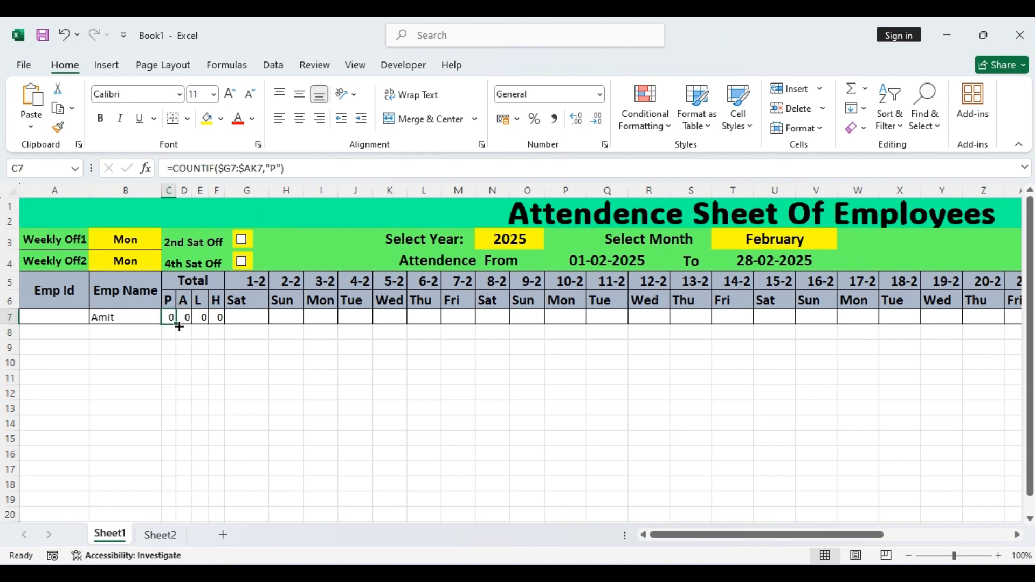
left_click_drag(170, 316, 159, 437)
scroll(342, 342, "up", 1)
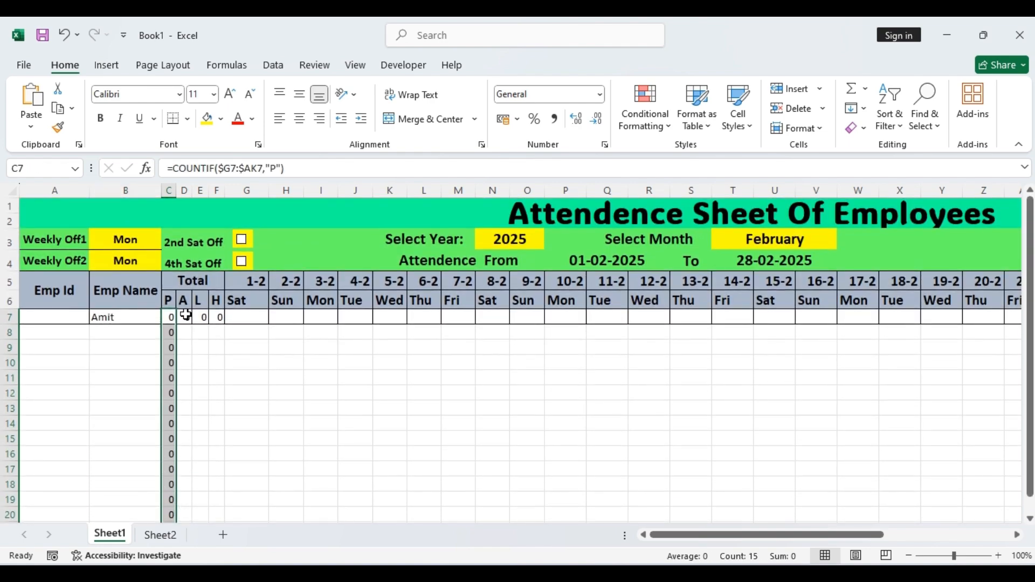
- Make the A-count formula in D7 use the column-locked range $G7:$AK7 and fill it down the column
left_click(184, 317)
left_click(239, 168)
key("F4")
key("F4")
left_click(251, 168)
key("F4")
key("F4")
key("Return")
left_click(184, 317)
double_click(192, 324)
- Lock the columns of the L-count formula in E7 to $G7:$AK7 and copy it down column E
left_click(200, 317)
left_click(223, 168)
key("F4")
key("F4")
left_click(255, 168)
key("F4")
key("F4")
key("Return")
left_click(200, 317)
double_click(208, 324)
- Change the H-count formula in F7 to =COUNTIF($G7:$AK7,"H") and fill it down column F
left_click(217, 317)
left_click(228, 168)
key("F4")
key("F4")
left_click(256, 168)
key("F4")
key("F4")
key("Return")
left_click(217, 313)
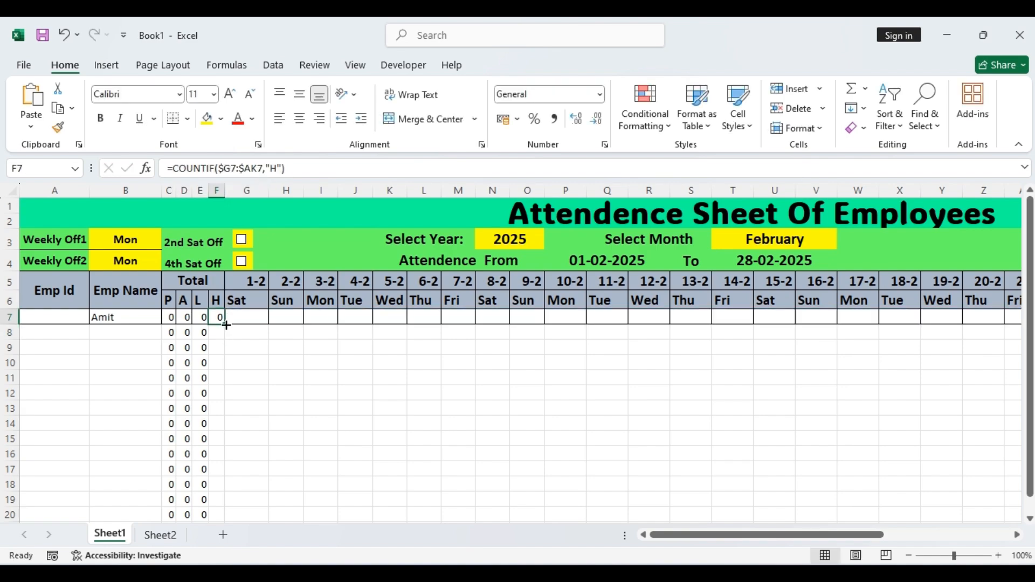
double_click(225, 325)
scroll(292, 356, "down", 1)
scroll(233, 352, "up", 1)
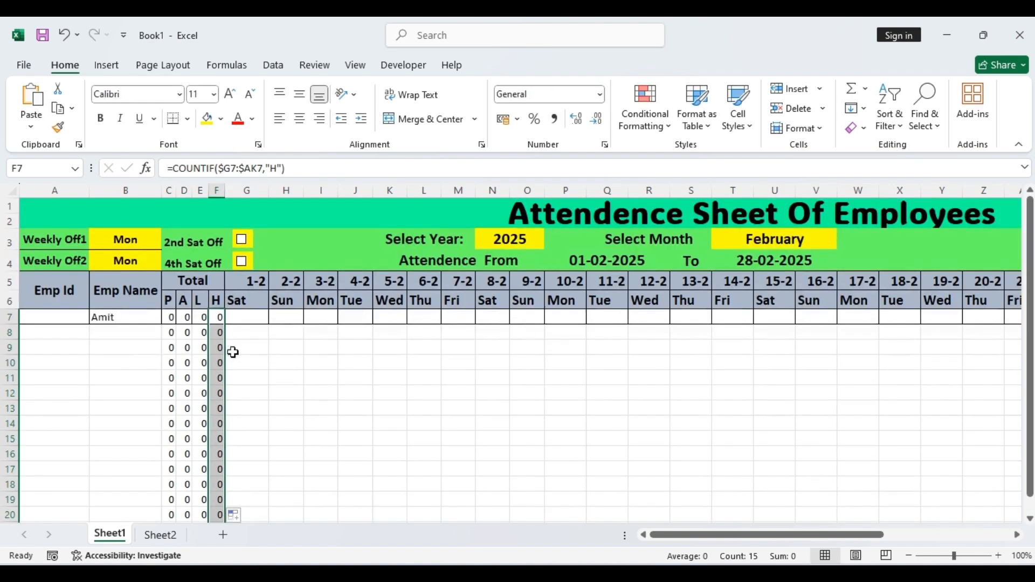
- In row 7, choose P as the attendance for 1-2 and A for 2-2
left_click(245, 319)
left_click(276, 319)
left_click(255, 333)
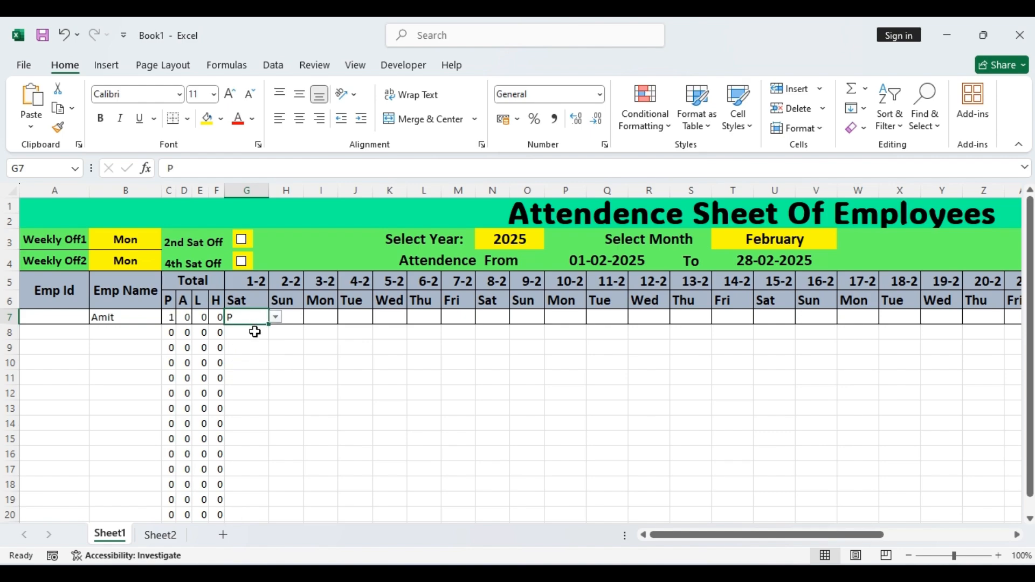
left_click(291, 317)
left_click(311, 317)
left_click(294, 339)
- In row 7, choose L as the attendance for 4-2 and H for 6-2
left_click(367, 318)
left_click(381, 317)
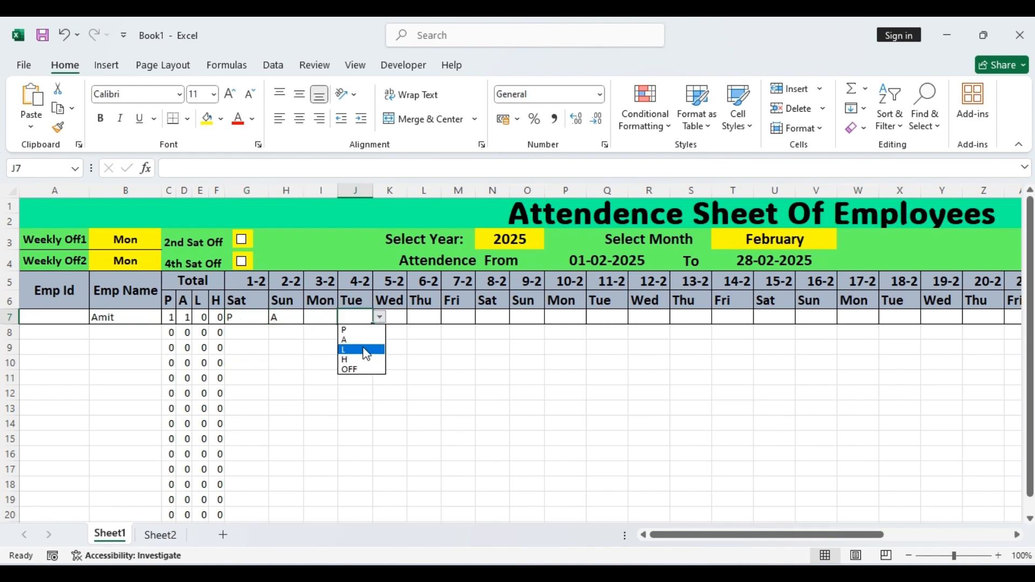
left_click(363, 349)
left_click(428, 319)
left_click(449, 317)
left_click(426, 369)
left_click(448, 317)
left_click(426, 359)
- In row 8, enter p as the attendance for 1-2 and A for 2-2
left_click(255, 337)
type("p")
left_click(285, 339)
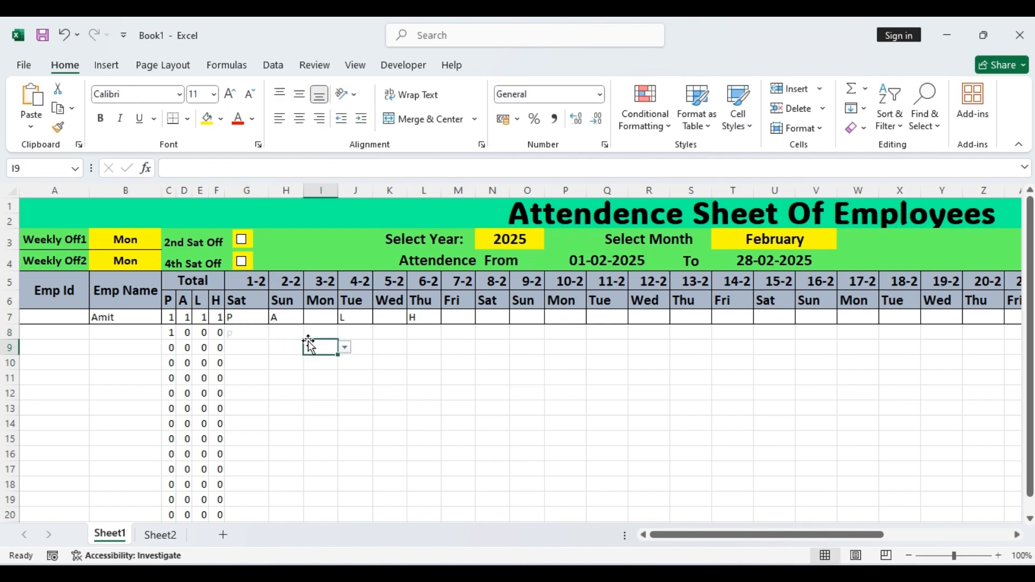
type("A")
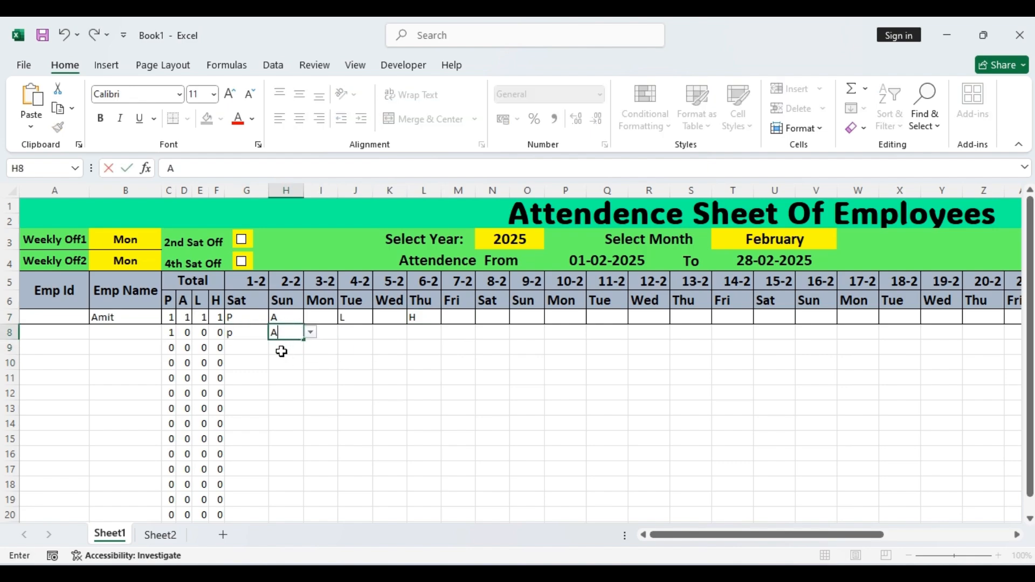
left_click(309, 378)
left_click(283, 332)
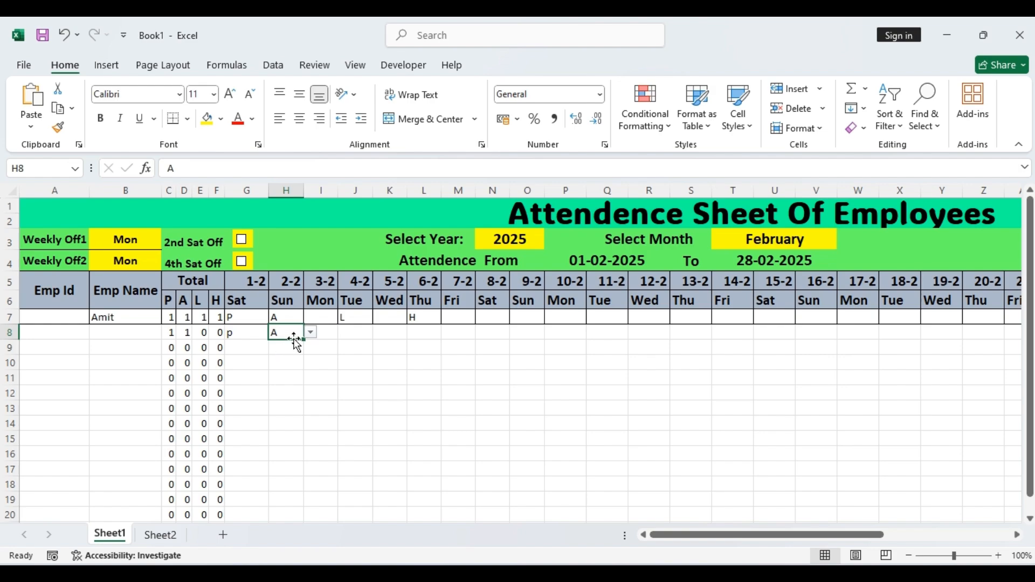
left_click(324, 335)
- In row 13, choose A as the attendance for 2-2 and P for 4-2
left_click(288, 411)
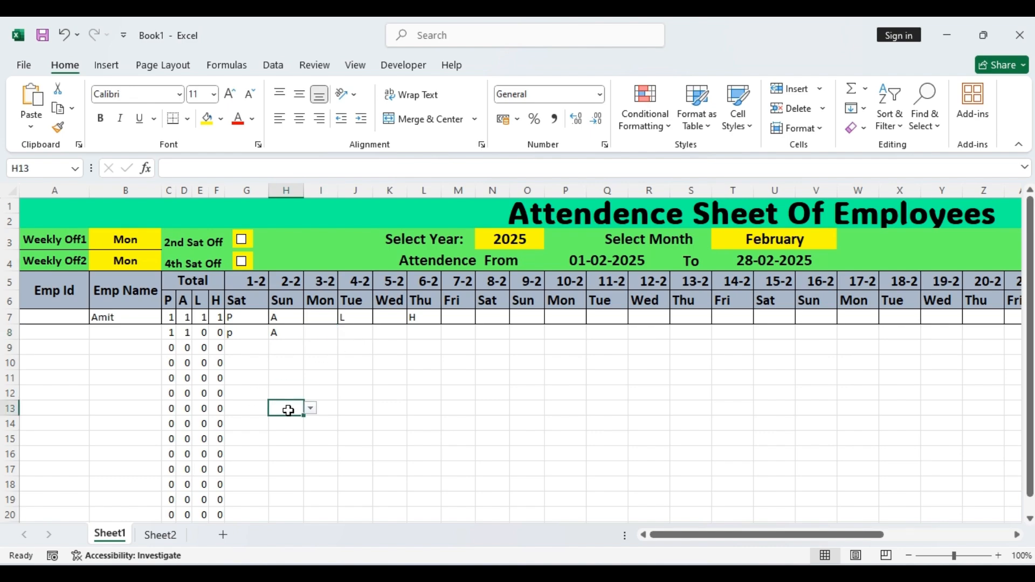
left_click(312, 409)
left_click(305, 428)
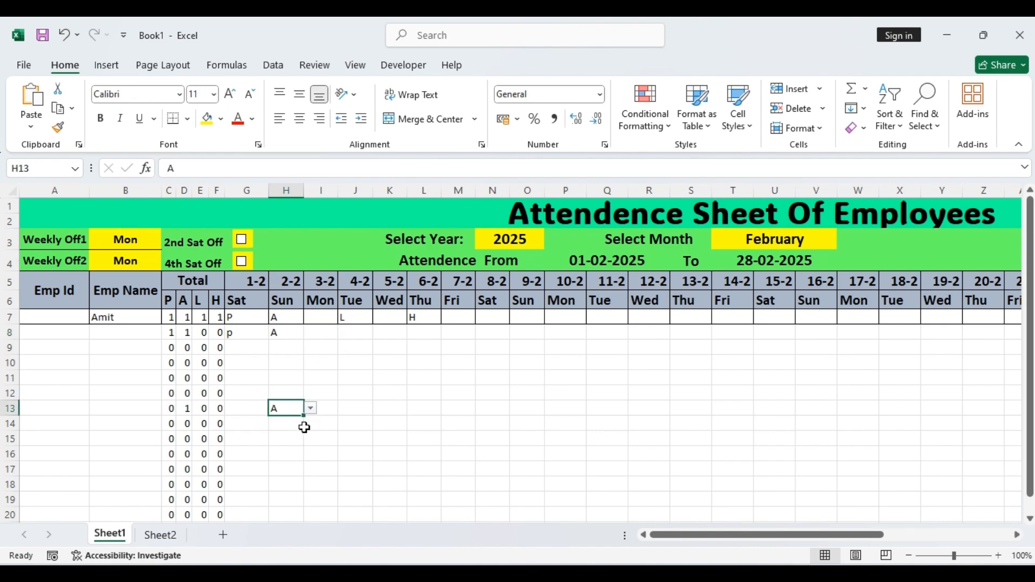
left_click(366, 411)
left_click(381, 409)
left_click(368, 428)
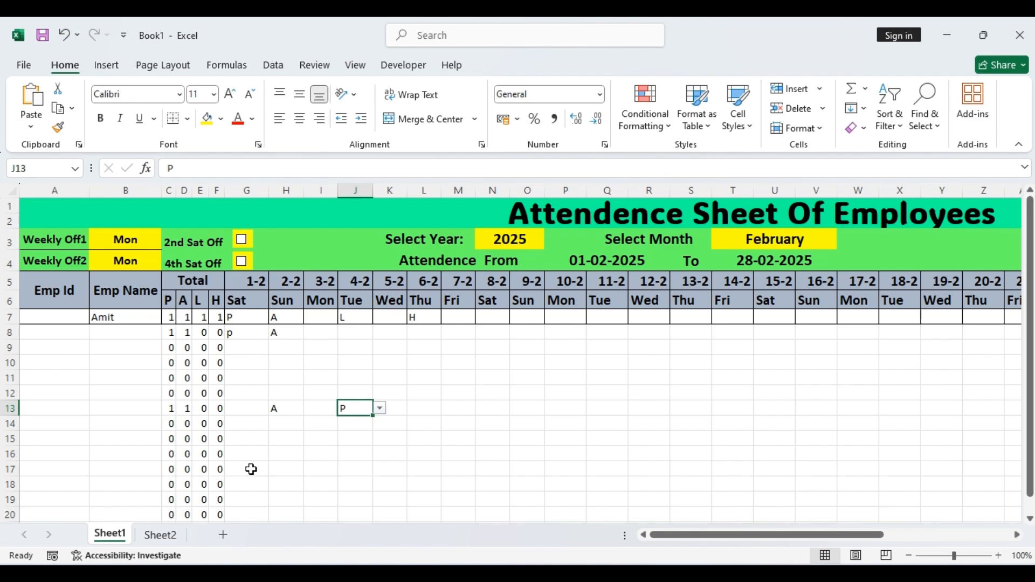
- In row 17, choose A as the attendance for 1-2 and H for 4-2
left_click(251, 470)
left_click(275, 470)
left_click(237, 489)
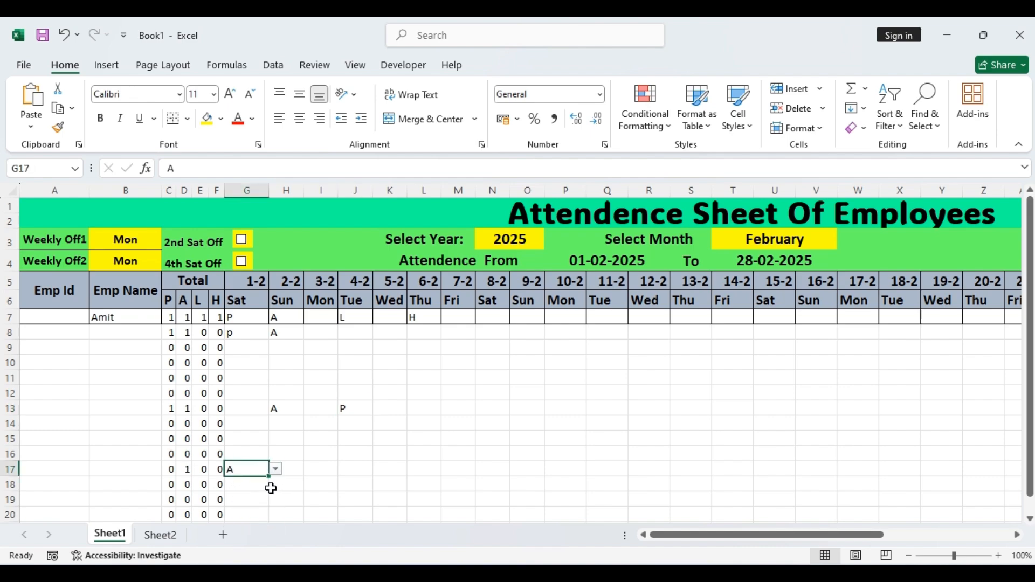
left_click(314, 468)
left_click(348, 468)
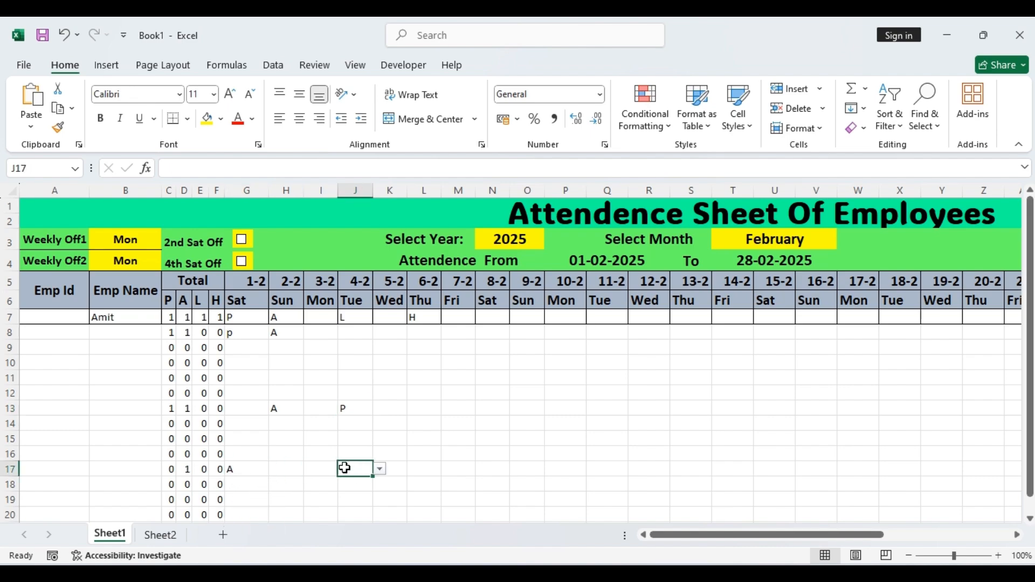
left_click(380, 469)
left_click(350, 510)
left_click(392, 422)
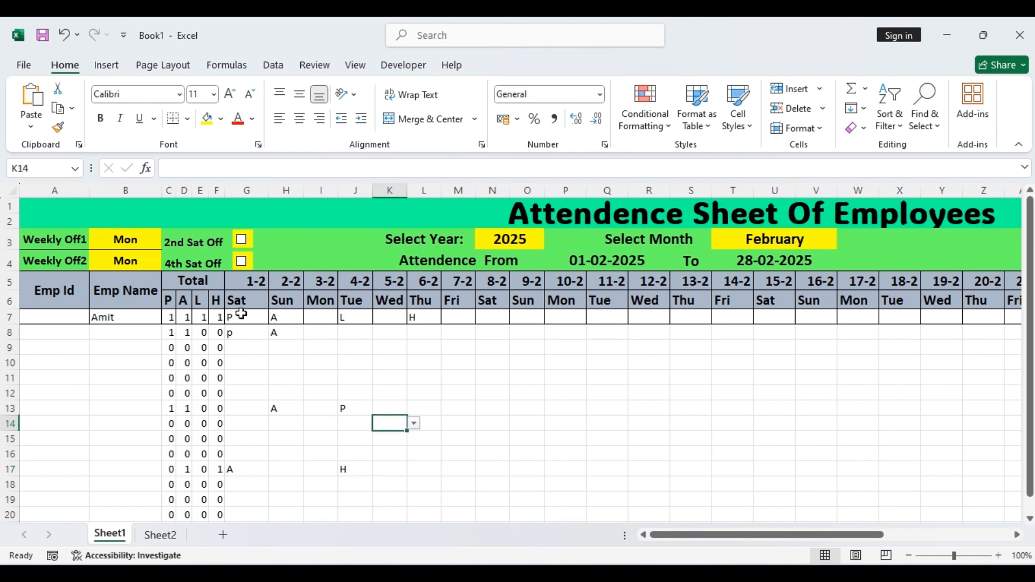
- Start a conditional formatting rule on G7:AK20 for cells with specific text containing A
left_click_drag(242, 315, 980, 486)
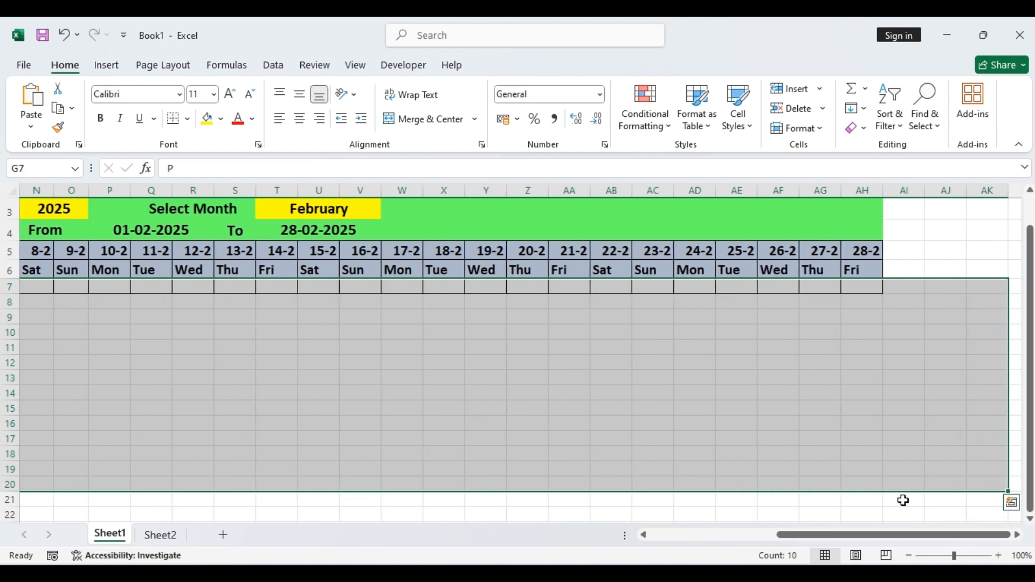
left_click(655, 129)
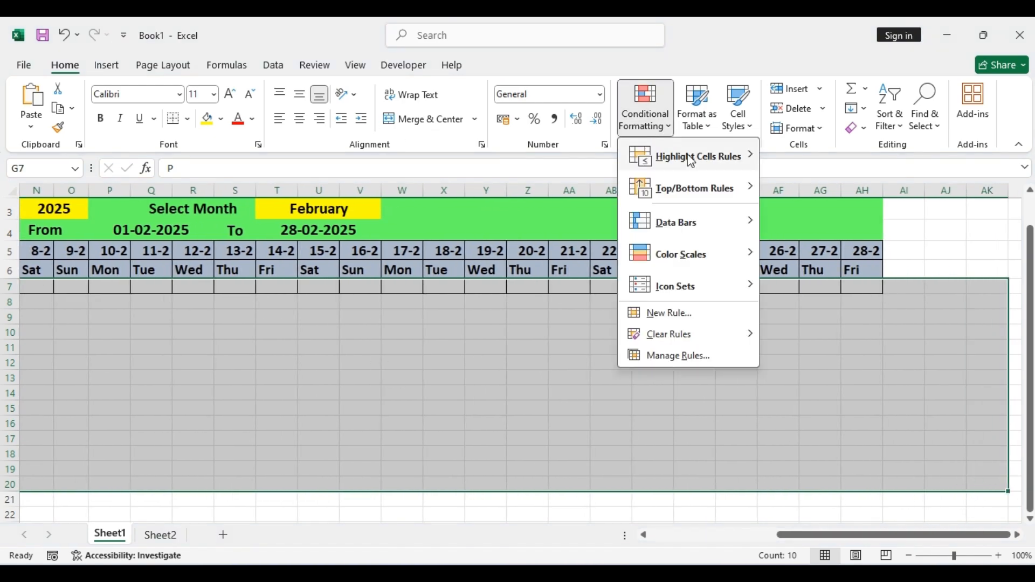
left_click(669, 309)
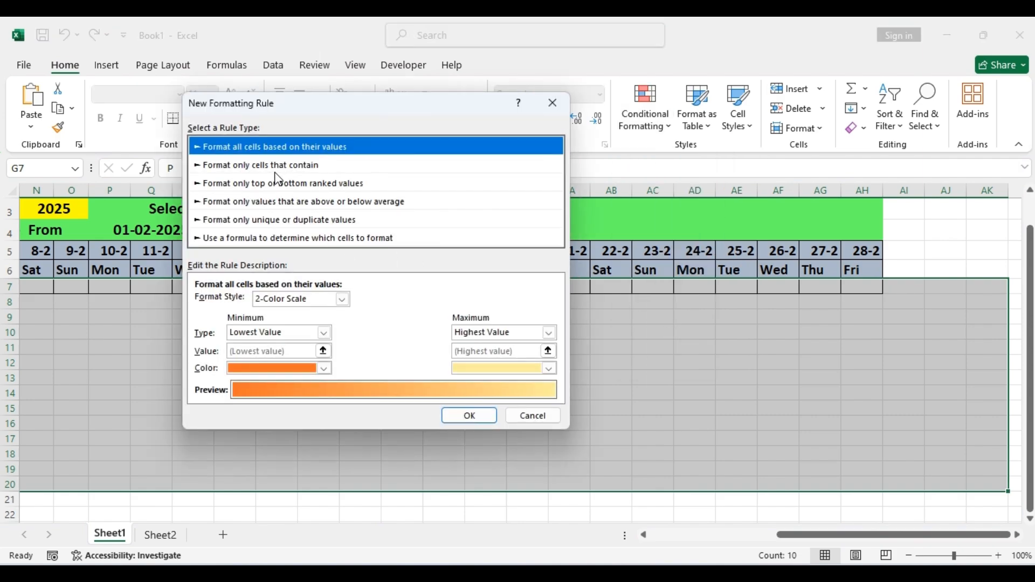
left_click(267, 167)
left_click(272, 302)
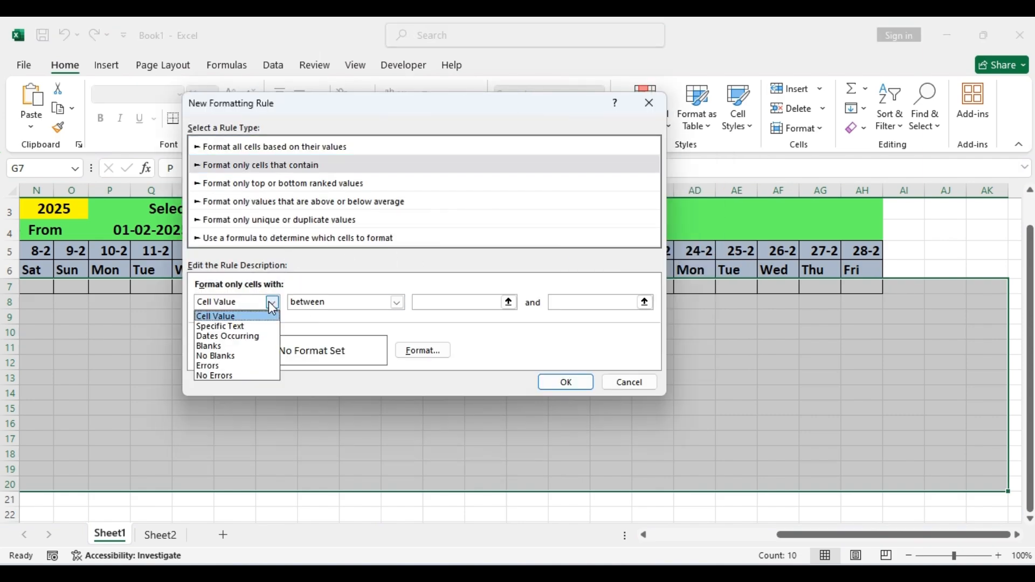
left_click(257, 326)
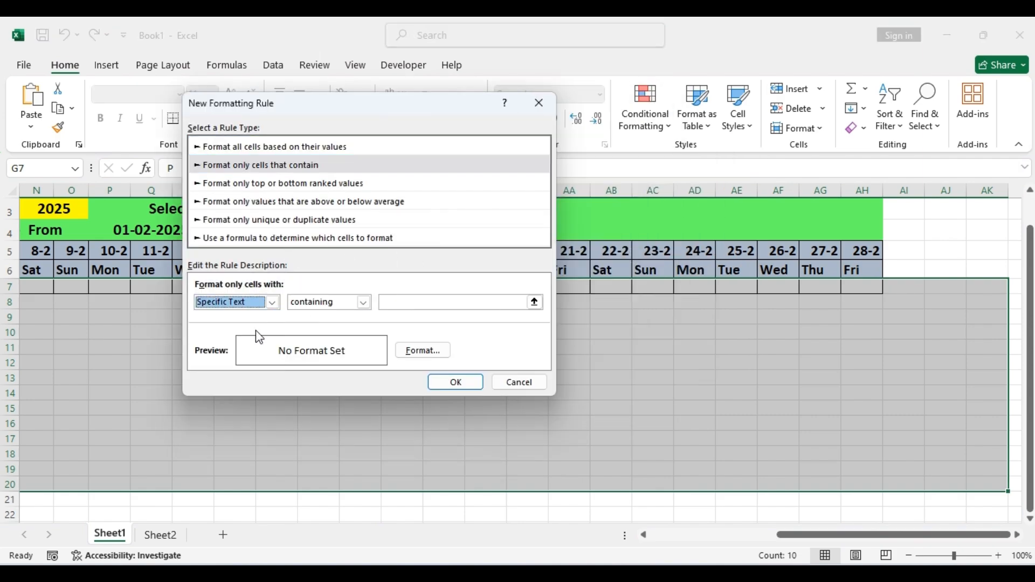
left_click(421, 303)
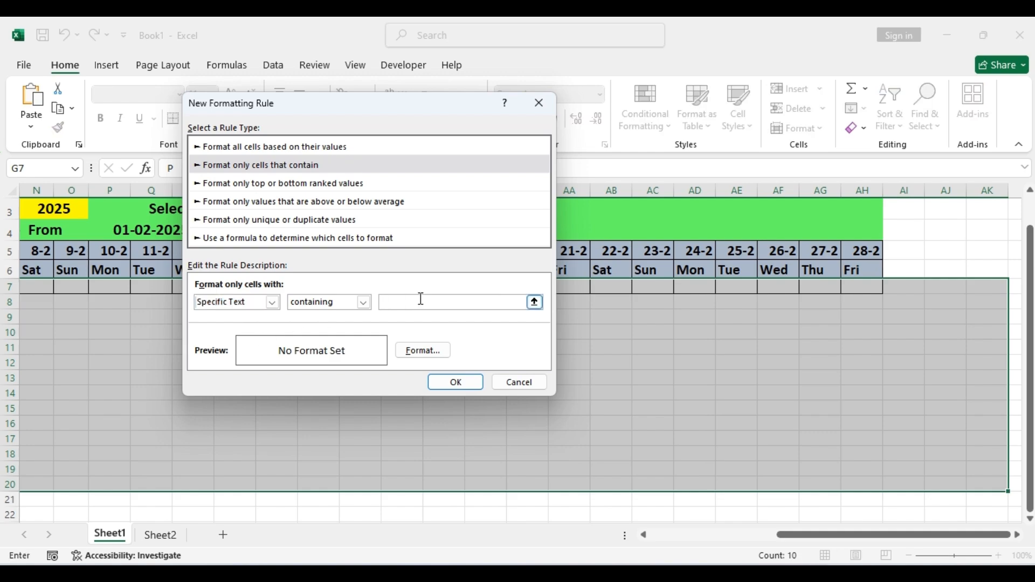
- Give the rule for text A a bold red font and apply it
left_click(415, 352)
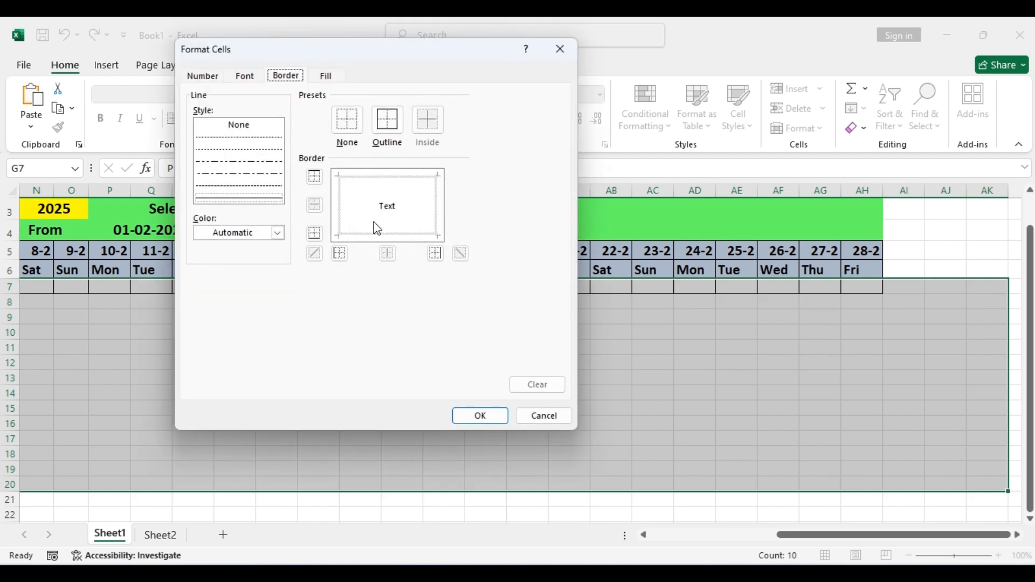
left_click(244, 77)
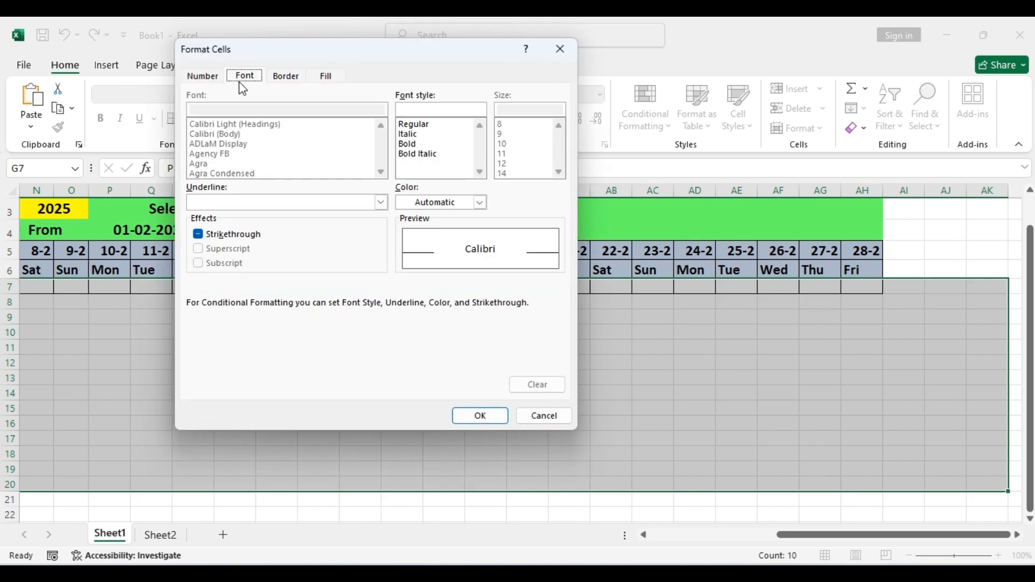
left_click(479, 204)
left_click(416, 368)
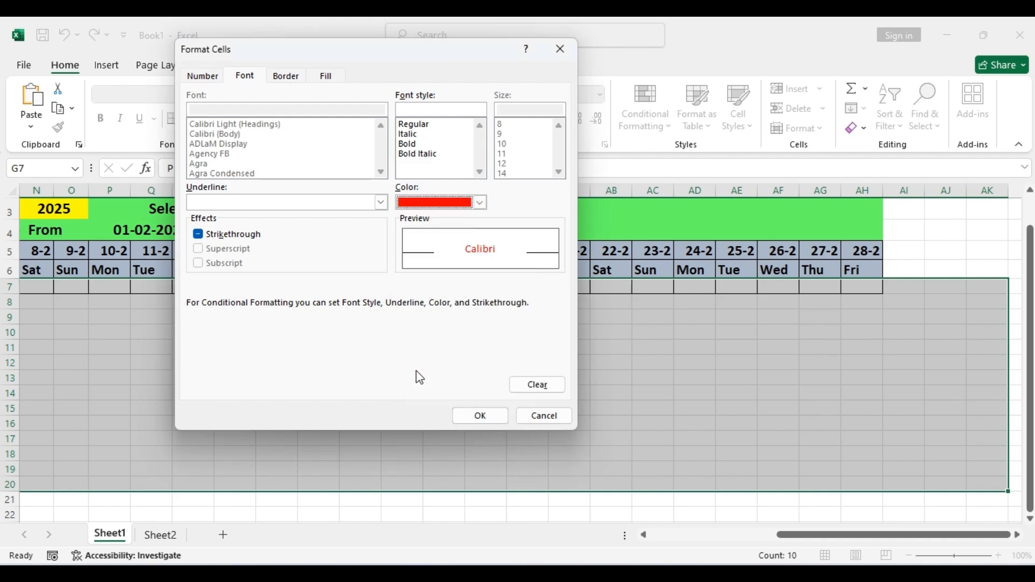
left_click(408, 134)
left_click(417, 145)
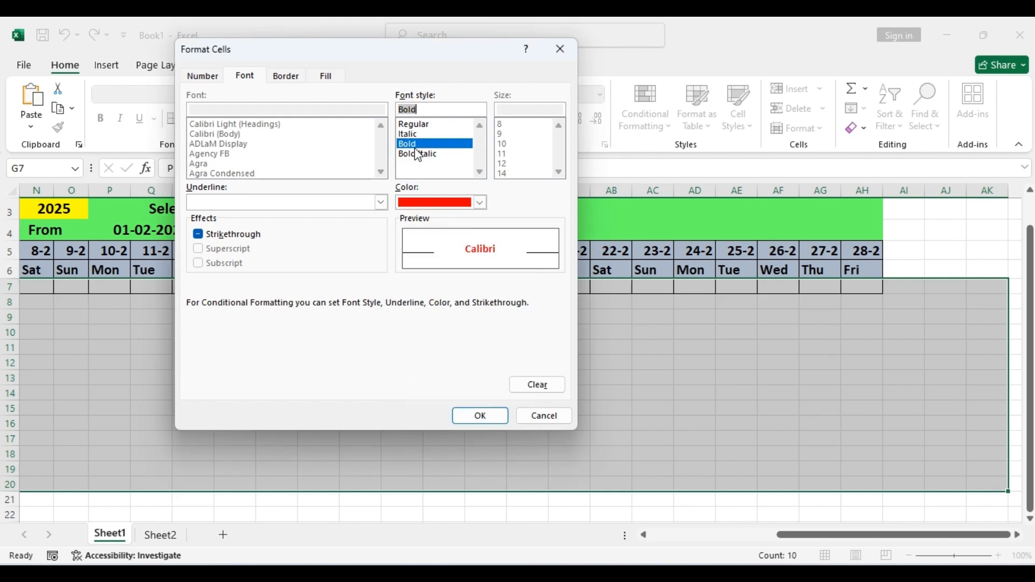
left_click(476, 418)
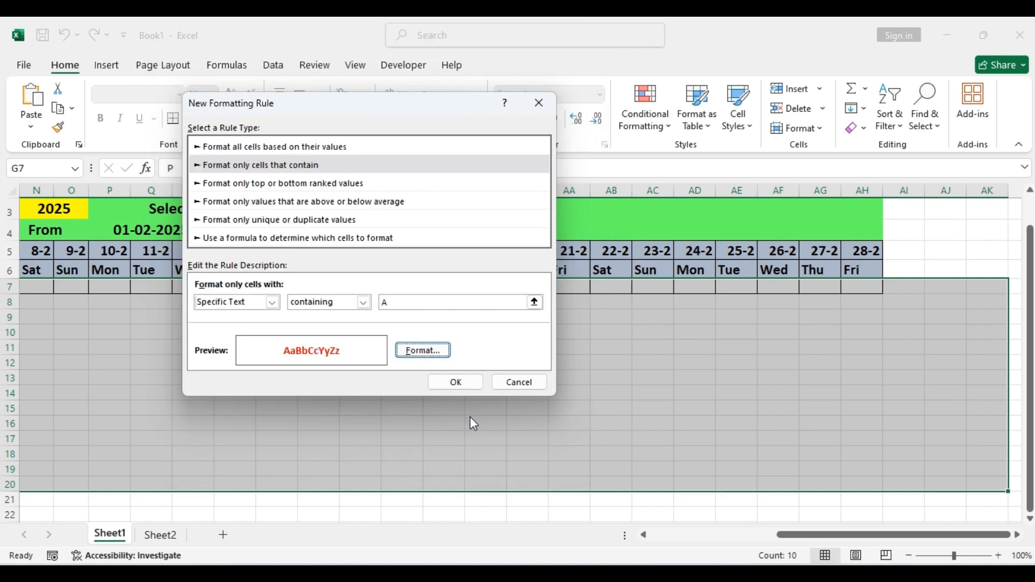
left_click(456, 383)
- Start a second conditional formatting rule on G7:AK20 for cells containing specific text
left_click(646, 107)
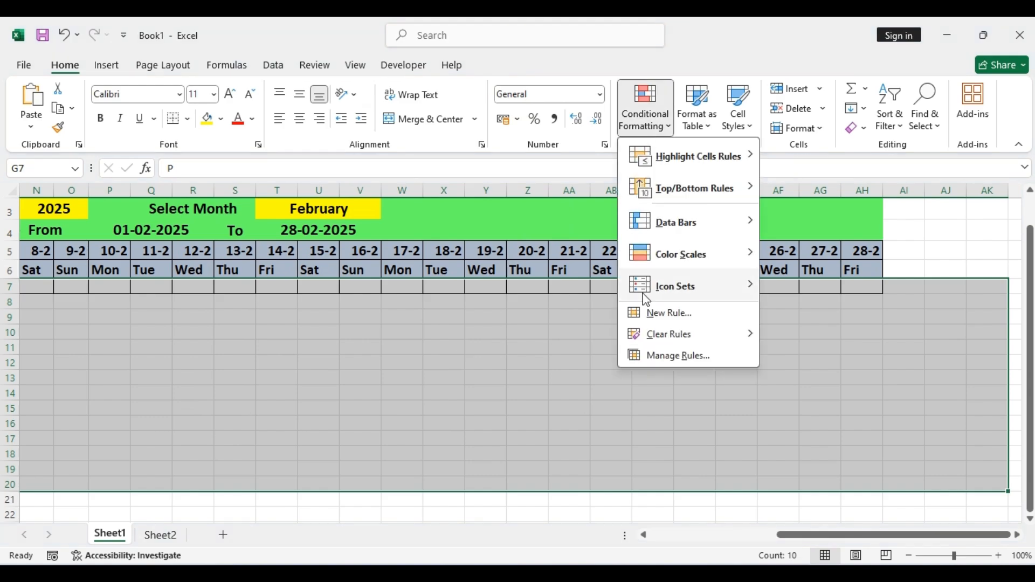
left_click(663, 313)
left_click(302, 148)
left_click(265, 286)
left_click(219, 308)
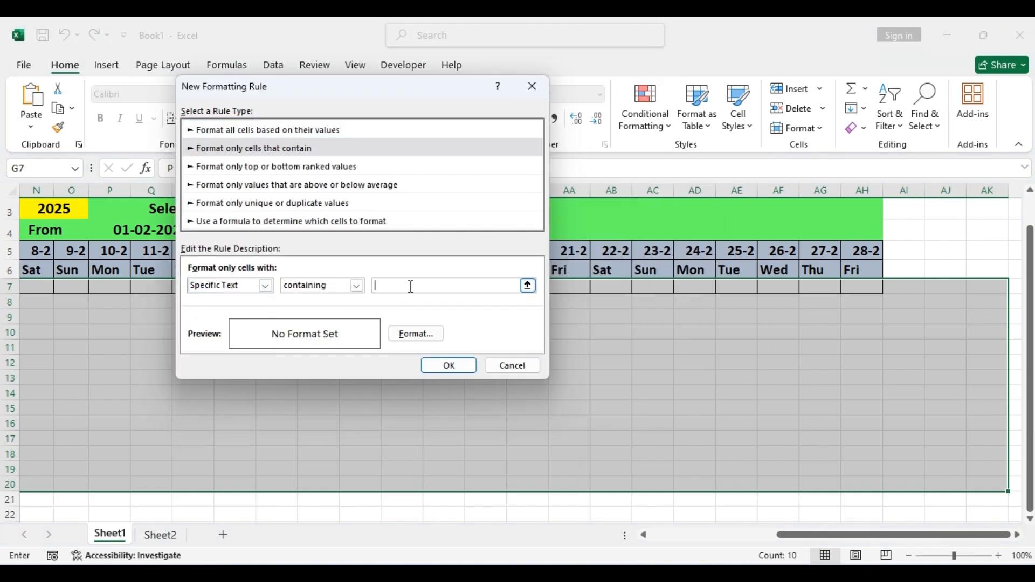
left_click(411, 285)
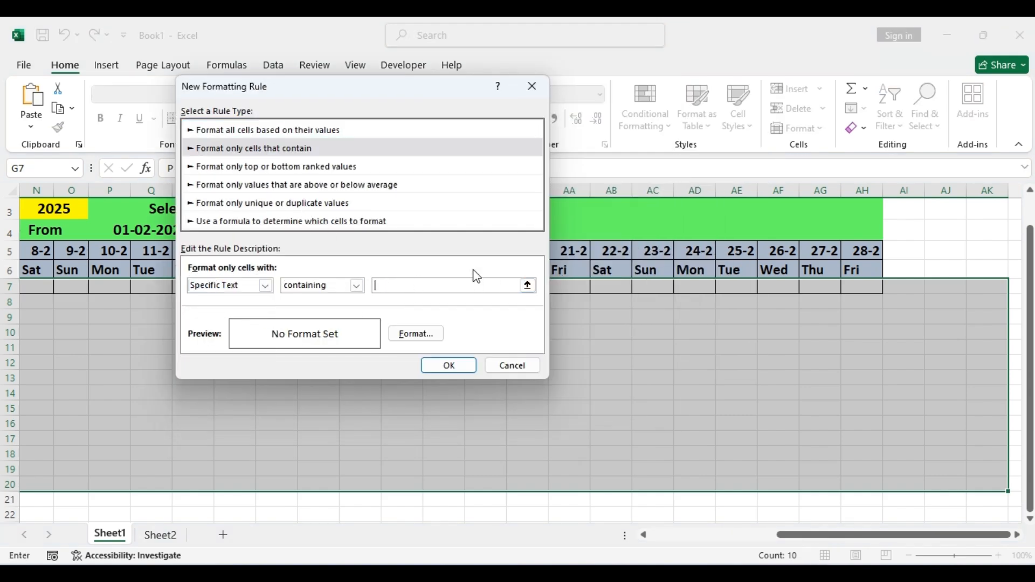
- Give the second rule a bold font in its own colour and apply it
left_click(434, 335)
left_click(426, 126)
left_click(473, 186)
left_click(514, 311)
left_click(487, 399)
left_click(453, 367)
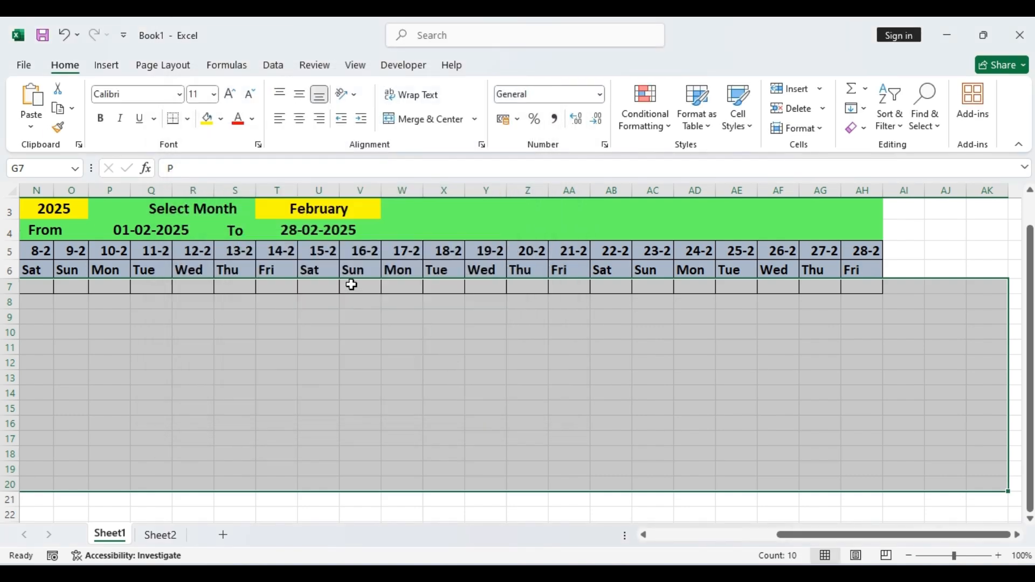
- Start a third conditional formatting rule on G7:AK20 for cells with specific text containing L
left_click(638, 131)
left_click(651, 314)
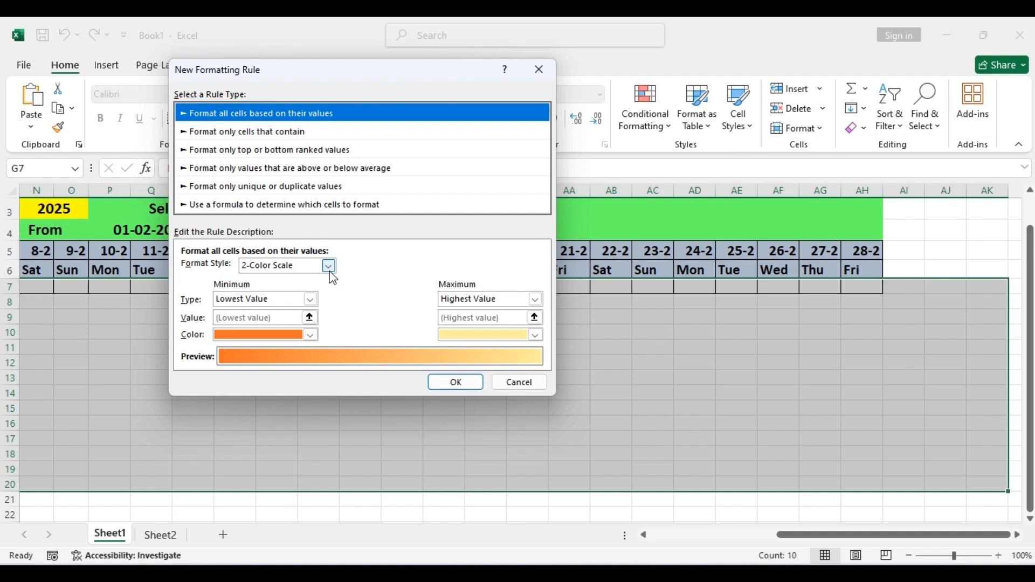
left_click(307, 135)
left_click(381, 268)
left_click(245, 270)
left_click(238, 290)
left_click(315, 268)
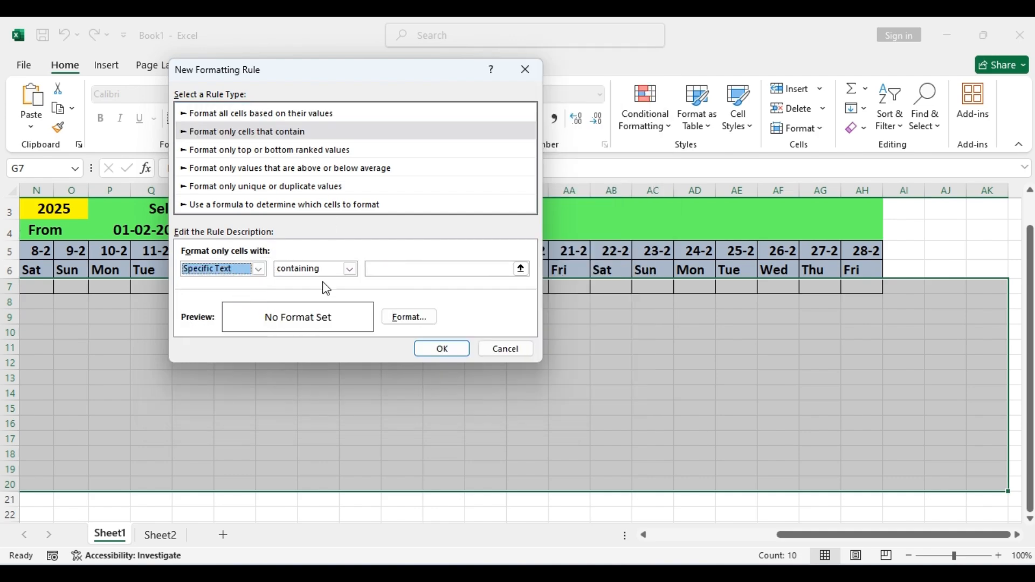
left_click(386, 274)
- Give the rule for text L a bold dark orange-brown font and apply it
left_click(410, 316)
left_click(421, 123)
left_click(467, 182)
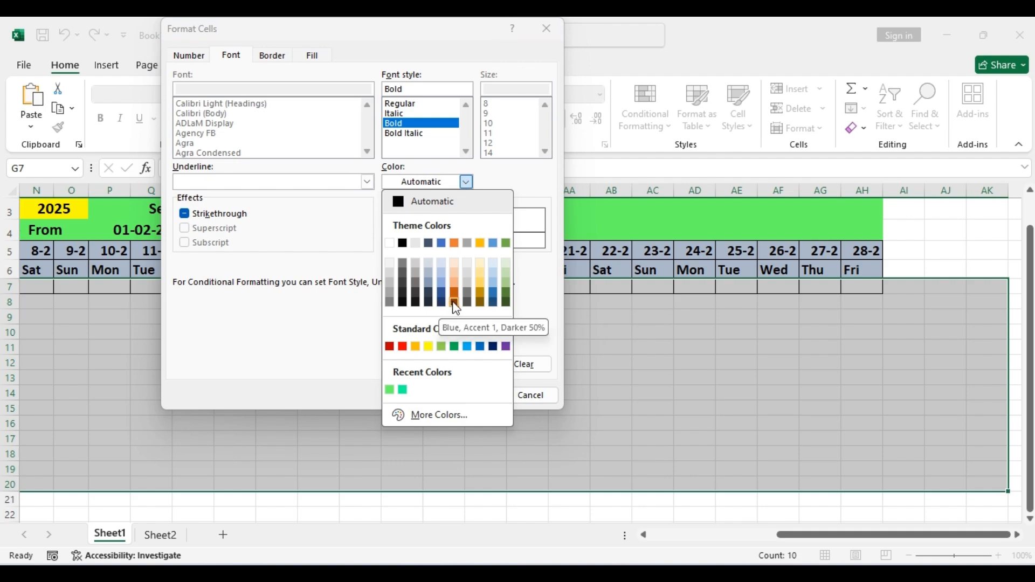
left_click(454, 304)
left_click(464, 393)
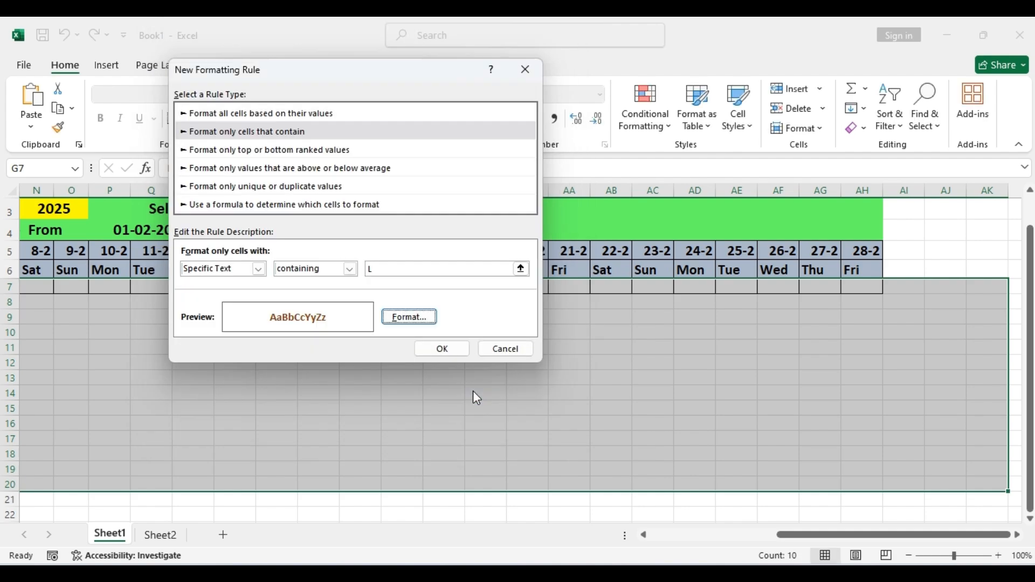
left_click(439, 346)
- Check the list of conditional formatting rules defined for the selected attendance range
left_click(600, 95)
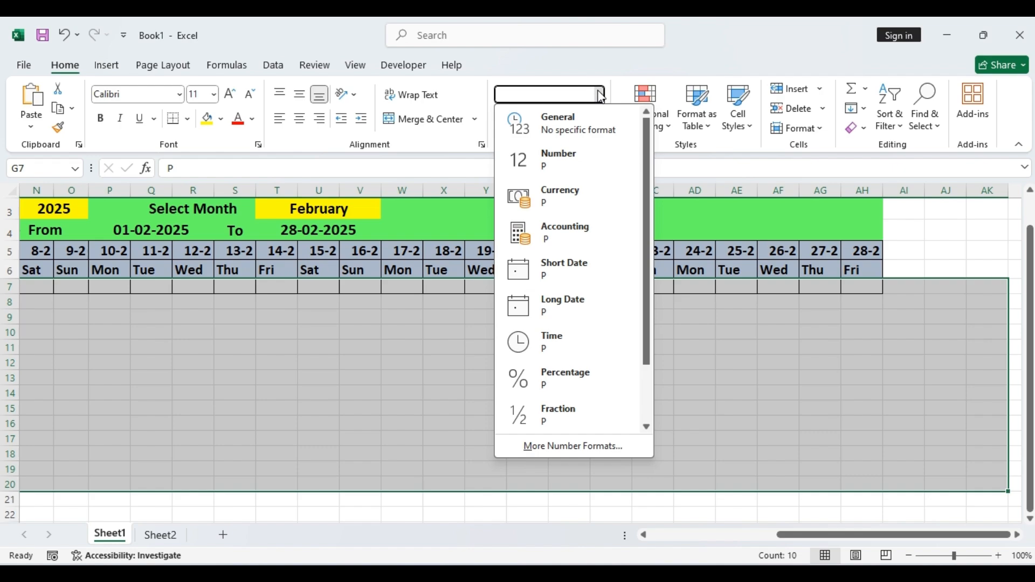
left_click(600, 96)
left_click(645, 111)
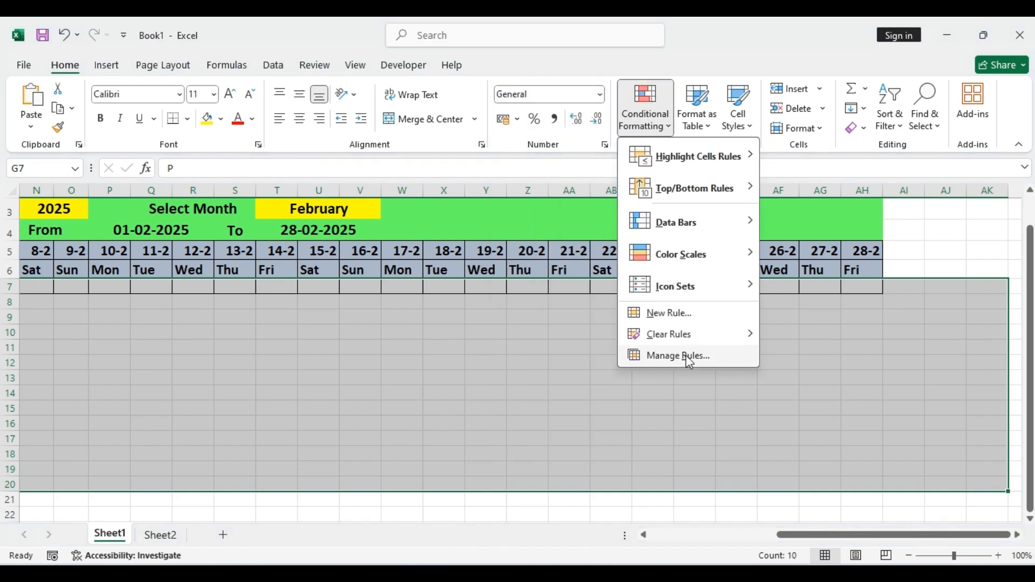
left_click(686, 355)
left_click(497, 310)
left_click_drag(766, 535, 892, 535)
- Start a further conditional formatting rule on G7:AK20 for another attendance code as specific text
left_click(645, 110)
left_click(670, 310)
left_click(246, 119)
left_click(250, 250)
left_click(229, 277)
left_click(381, 254)
type("x")
- Give this further rule a bold font in a distinct colour and apply it
left_click(395, 305)
left_click(399, 123)
left_click(426, 182)
left_click(499, 349)
left_click(459, 395)
left_click(436, 326)
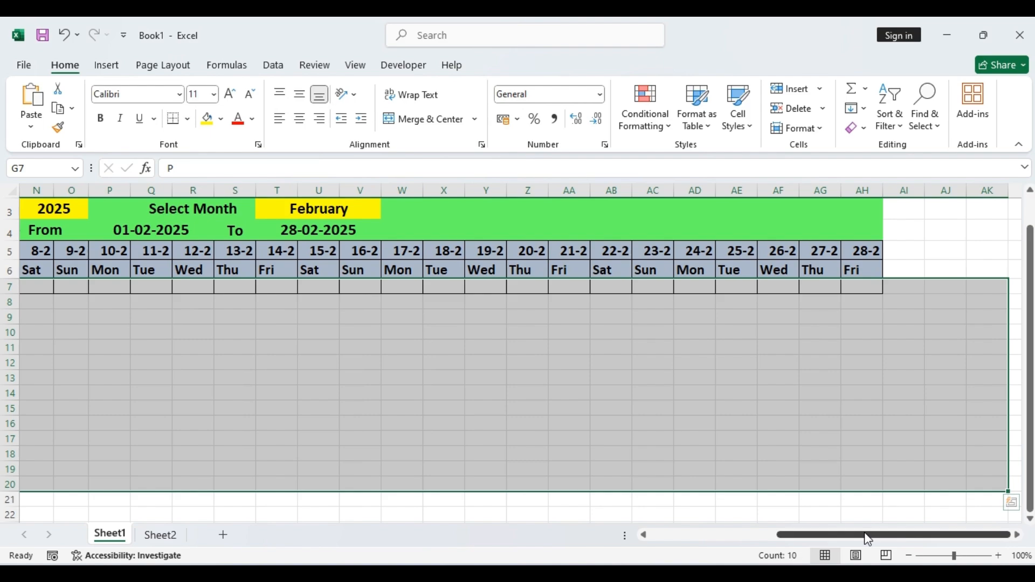
- Check the conditional formatting rules defined for the selected attendance range G7:AK20
left_click_drag(849, 535, 713, 526)
left_click(645, 107)
left_click(684, 355)
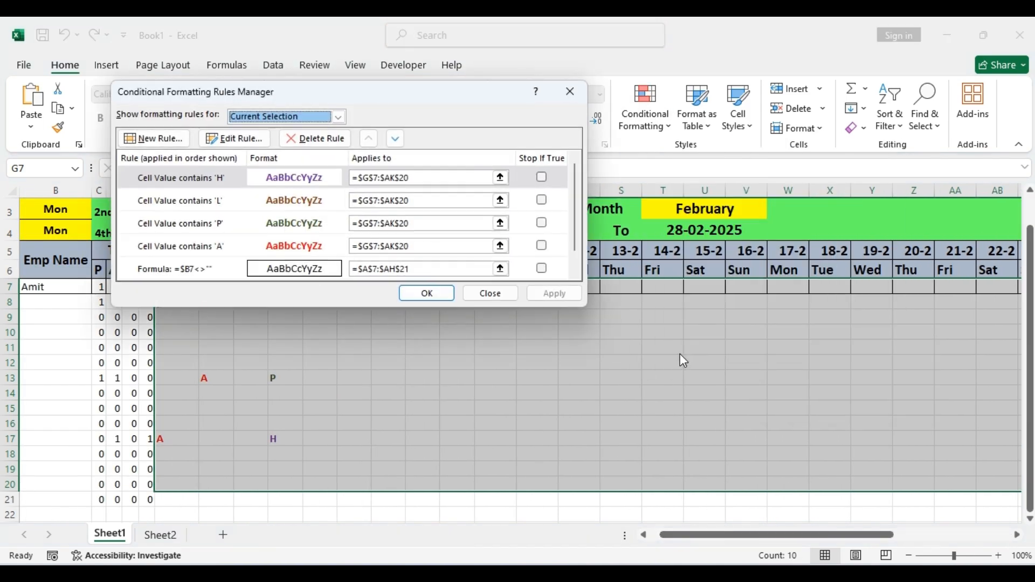
left_click(488, 295)
- Start a conditional formatting rule on G7:AK20 for cells with specific text containing OFF
left_click(647, 114)
left_click(674, 314)
left_click(284, 171)
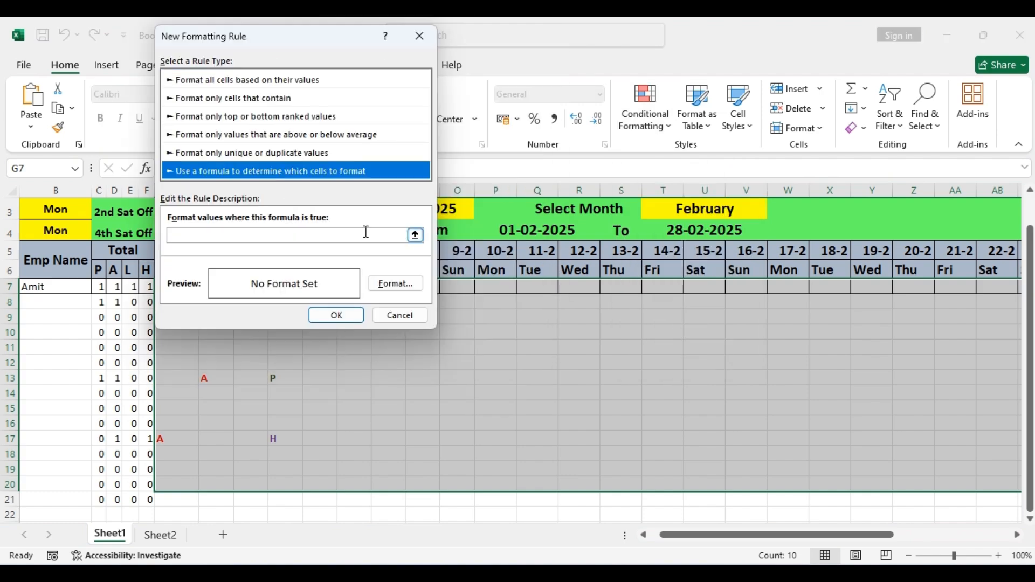
left_click(253, 99)
left_click(243, 235)
left_click(197, 259)
left_click(431, 236)
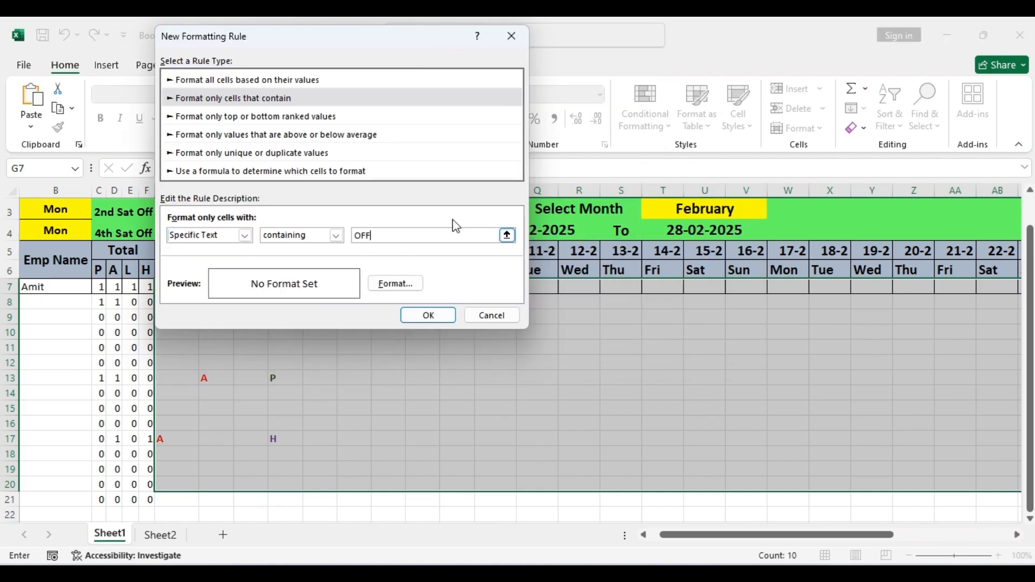
- Give the OFF rule a bold font with a yellow fill and apply it
left_click(395, 284)
left_click(380, 123)
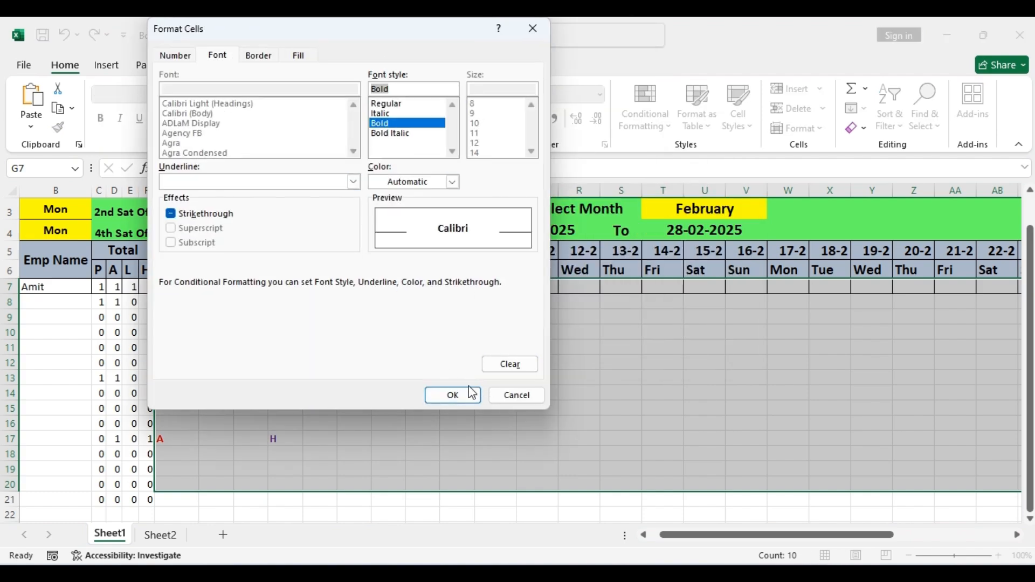
left_click(298, 55)
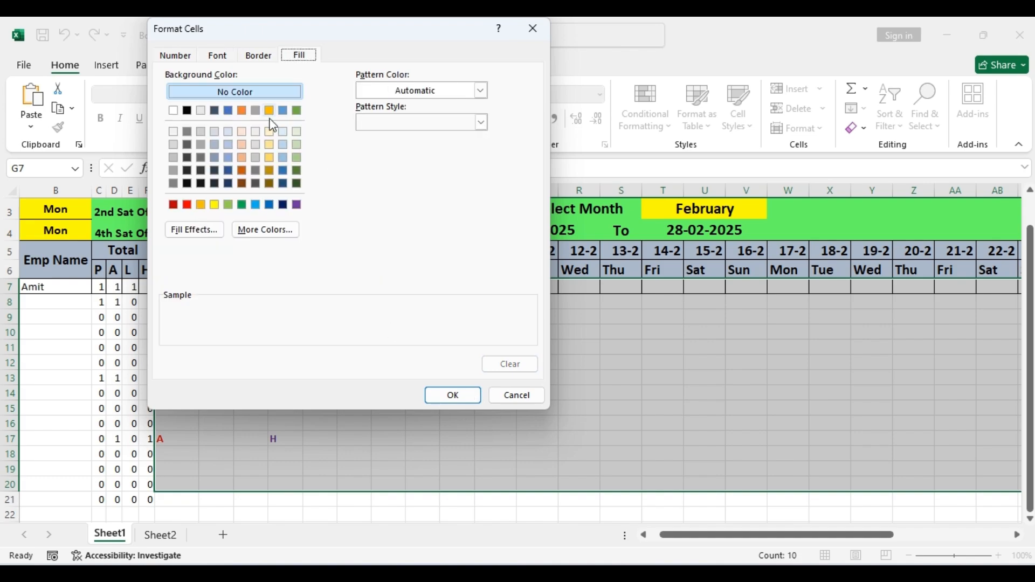
left_click(215, 205)
left_click(453, 395)
left_click(426, 313)
- Test the OFF formatting by choosing OFF for the first employee on 3-2 and 10-2
left_click(389, 332)
left_click(253, 286)
left_click(275, 287)
left_click(253, 340)
left_click(375, 346)
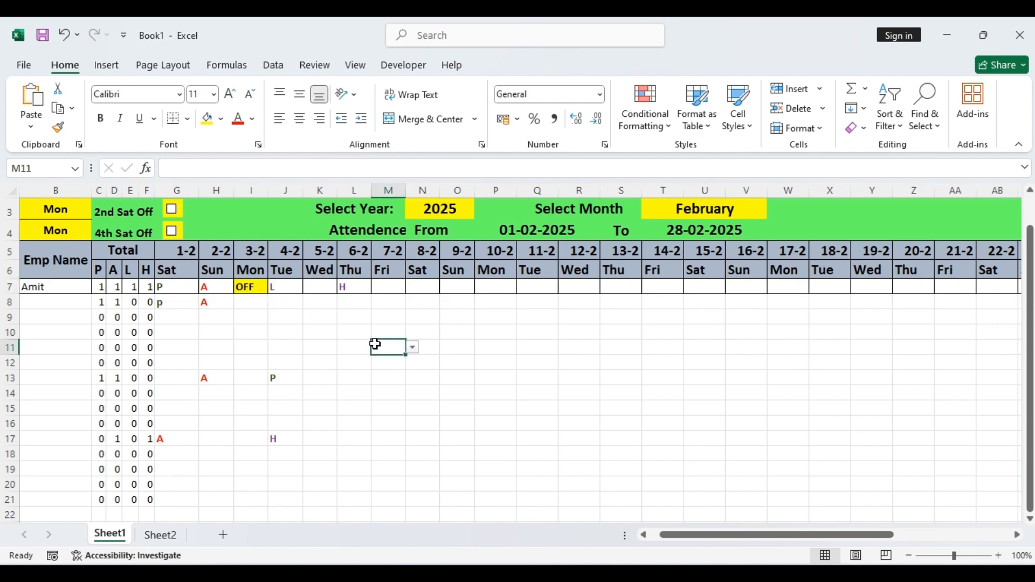
left_click(492, 287)
left_click(525, 287)
left_click(492, 338)
left_click(428, 375)
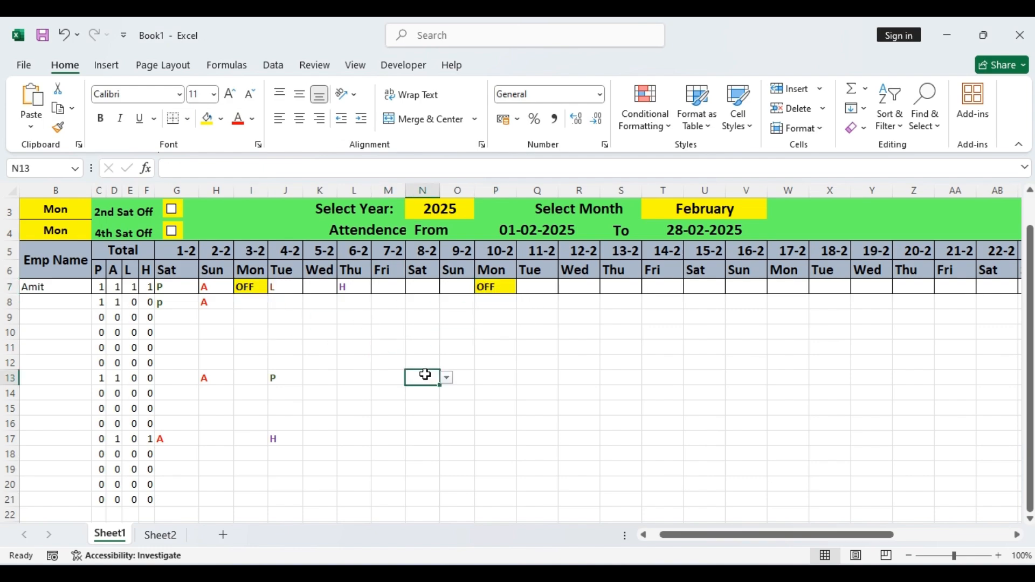
- Test the attendance list in row 13 by choosing P for date 1-2 in G13
left_click(240, 382)
left_click(188, 378)
left_click(206, 377)
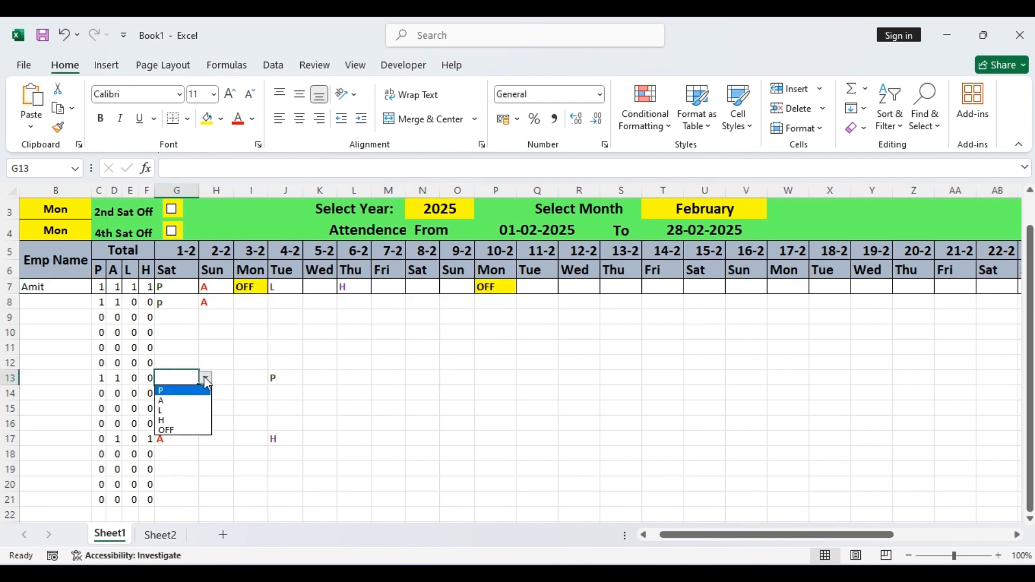
left_click(184, 395)
left_click(365, 397)
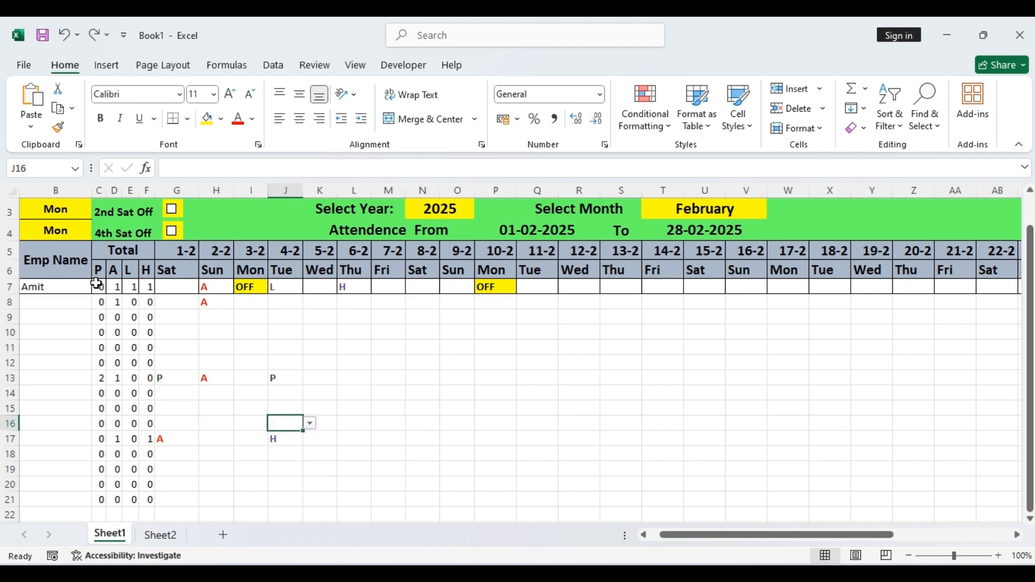
- Clear all test attendance codes from G7:AH21
left_click(97, 284)
left_click_drag(181, 286, 912, 450)
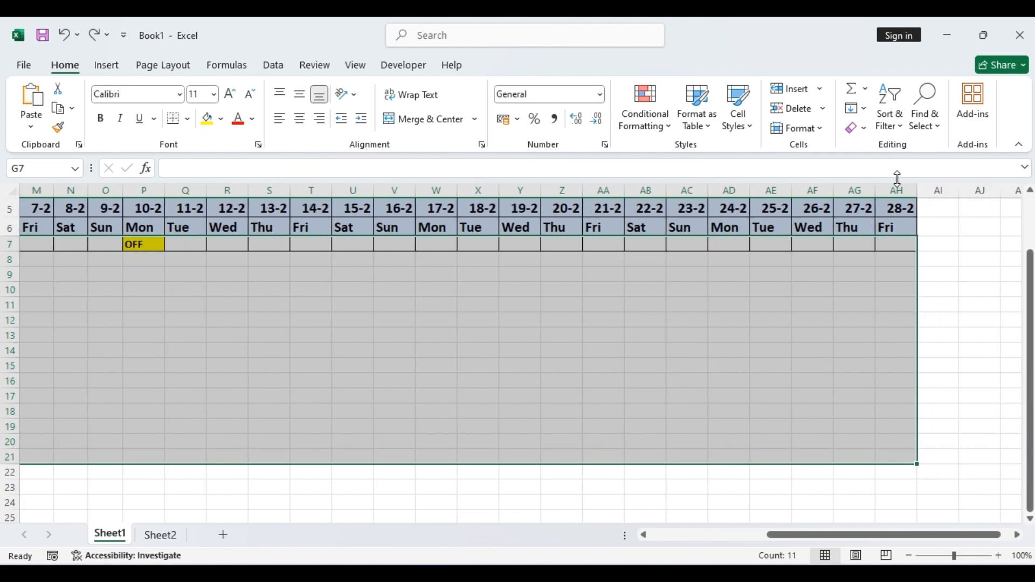
left_click(902, 131)
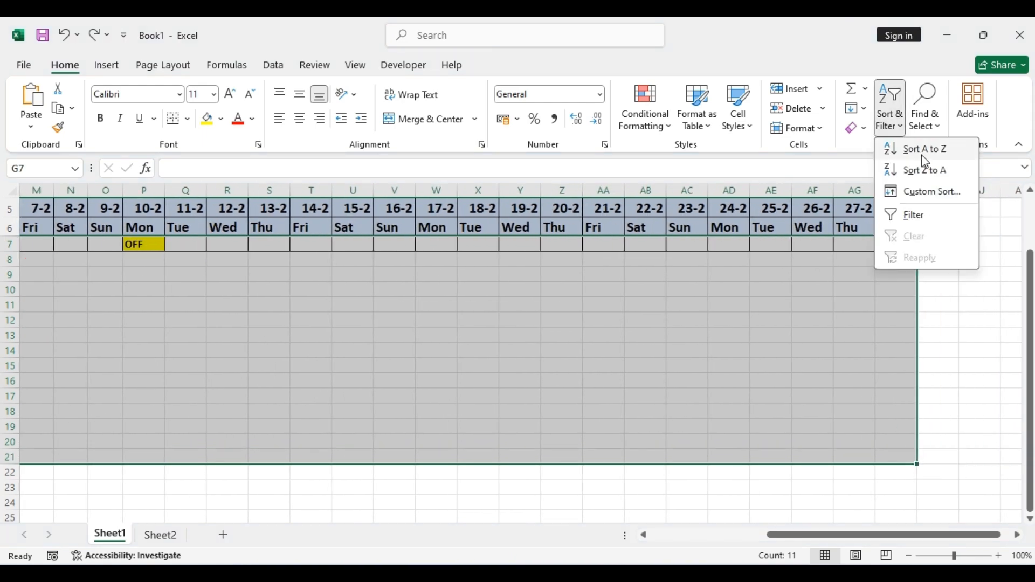
left_click(865, 130)
left_click(896, 200)
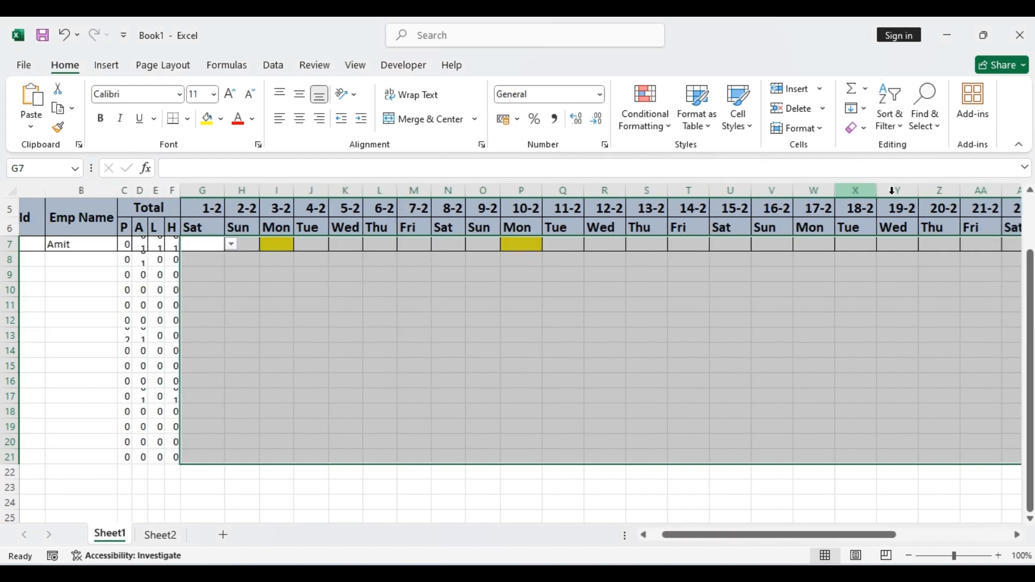
left_click(333, 490)
left_click(317, 385)
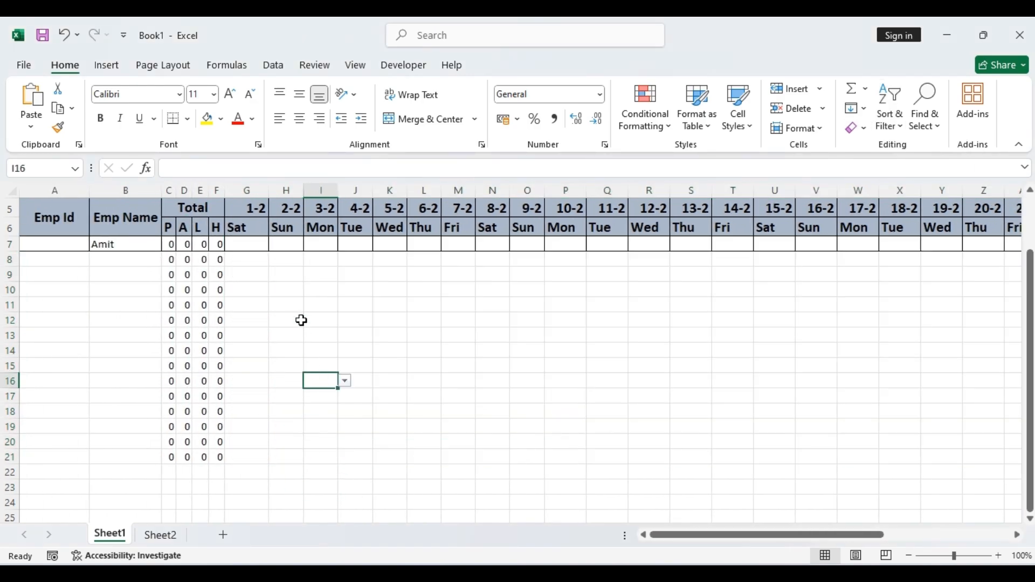
- Narrow column G, which holds the 1-2 date
scroll(302, 318, "up", 2)
left_click_drag(267, 190, 255, 190)
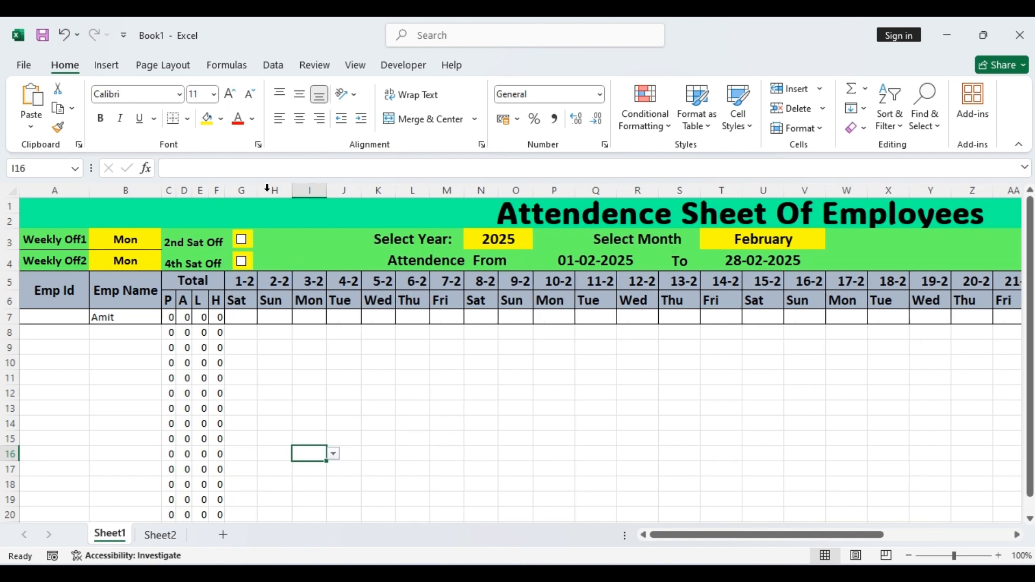
left_click(299, 333)
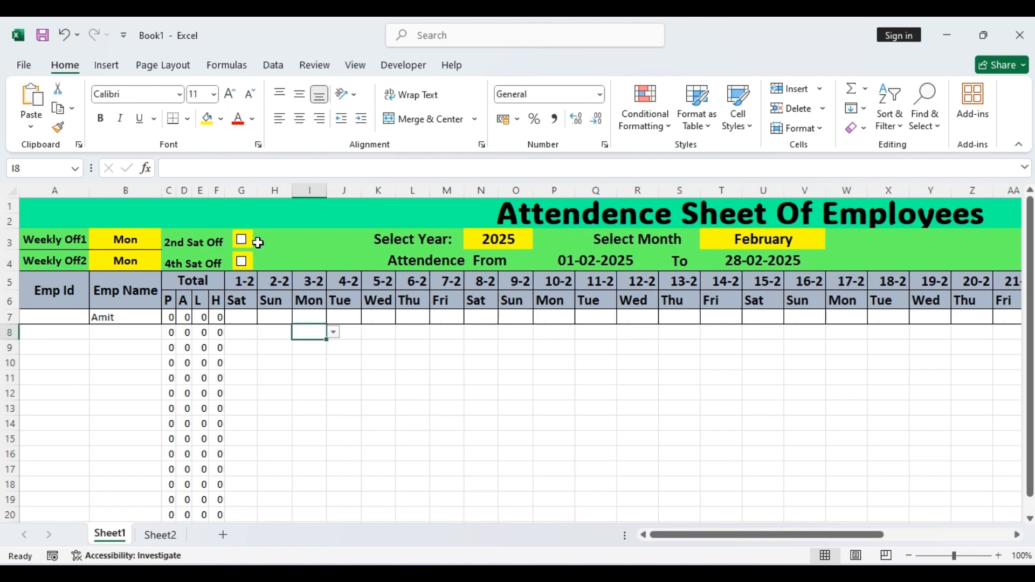
left_click(155, 405)
- Set the font colour of the P, A, L and H totals in C7:F21 to white
left_click_drag(171, 316, 216, 498)
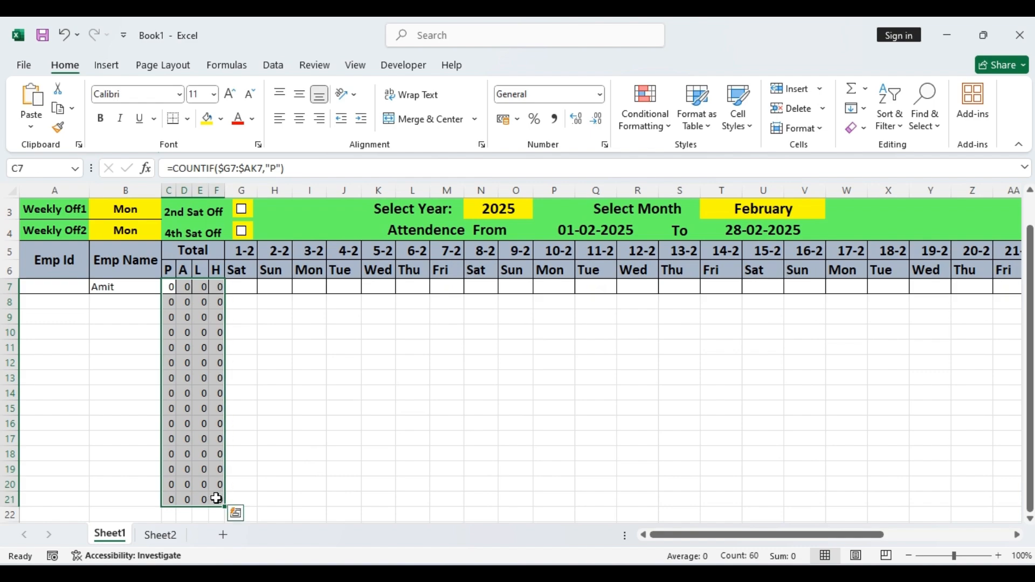
left_click(252, 118)
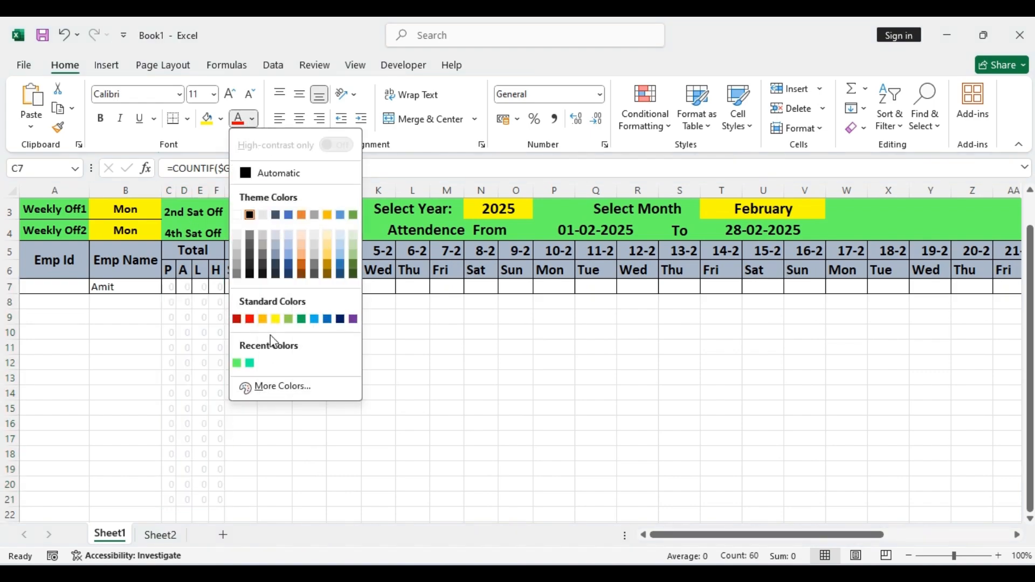
left_click(237, 215)
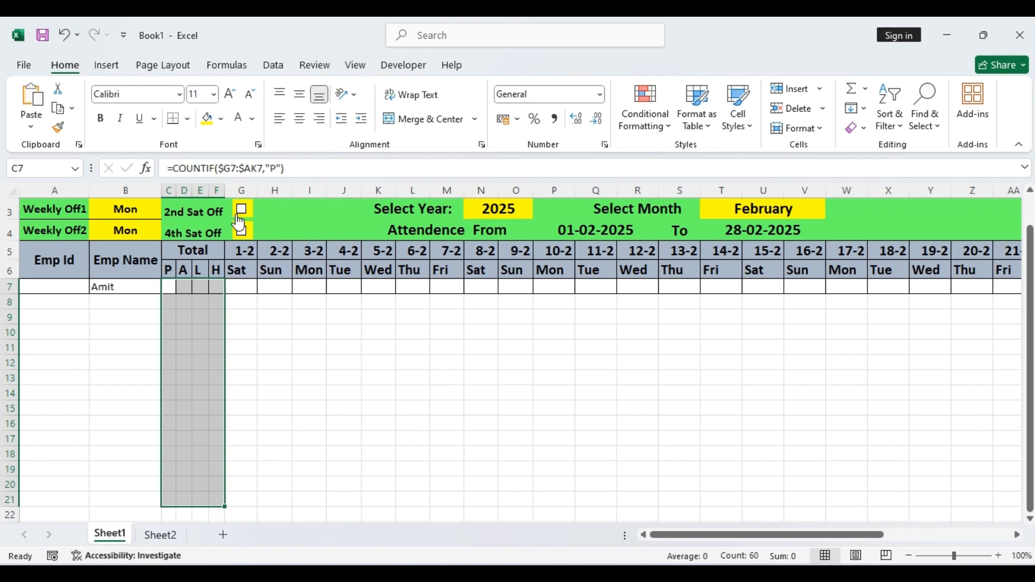
- Start a formula-based conditional formatting rule on C7:F21 with the formula =$B7<>""
left_click(648, 116)
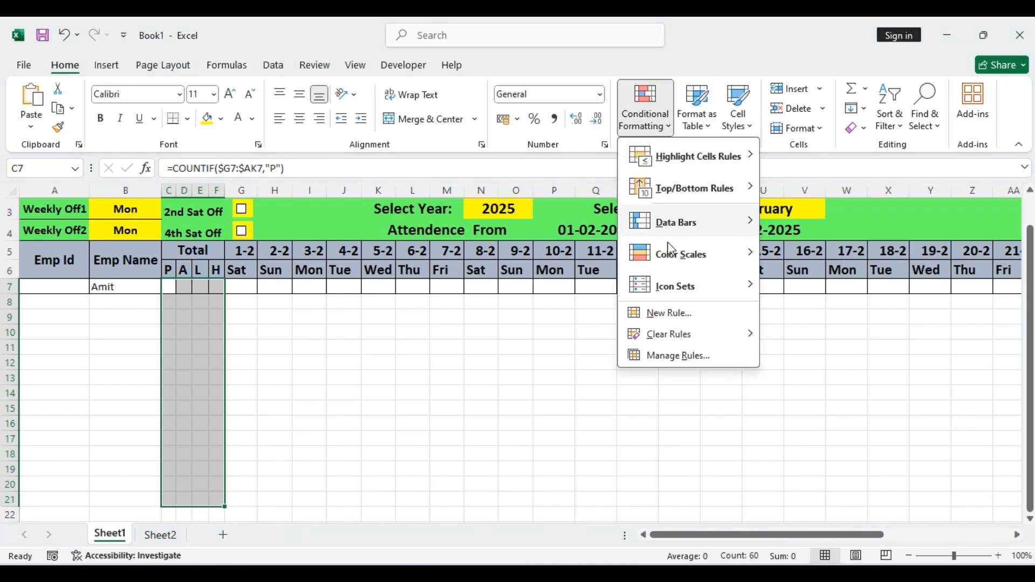
left_click(663, 313)
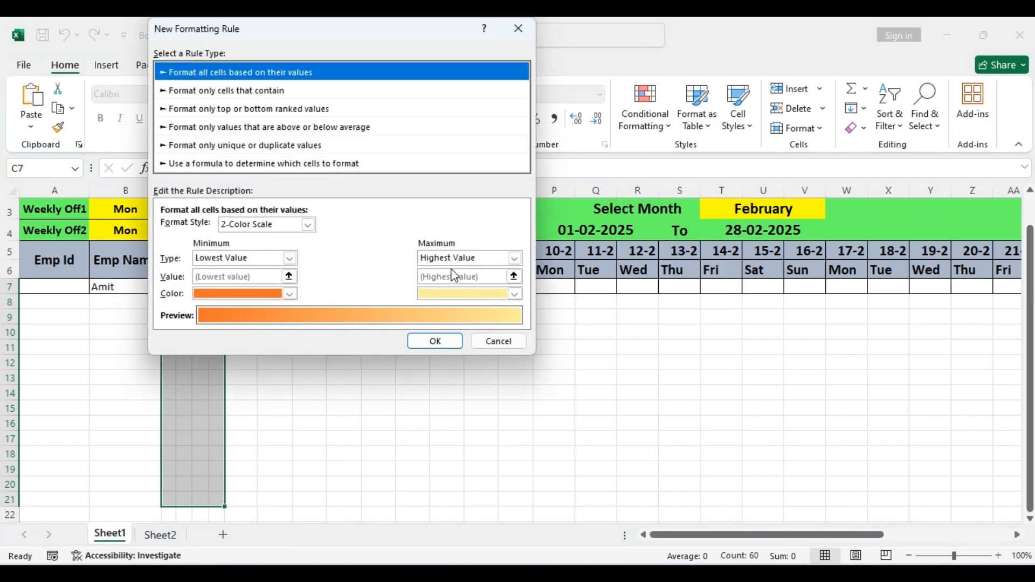
left_click(294, 163)
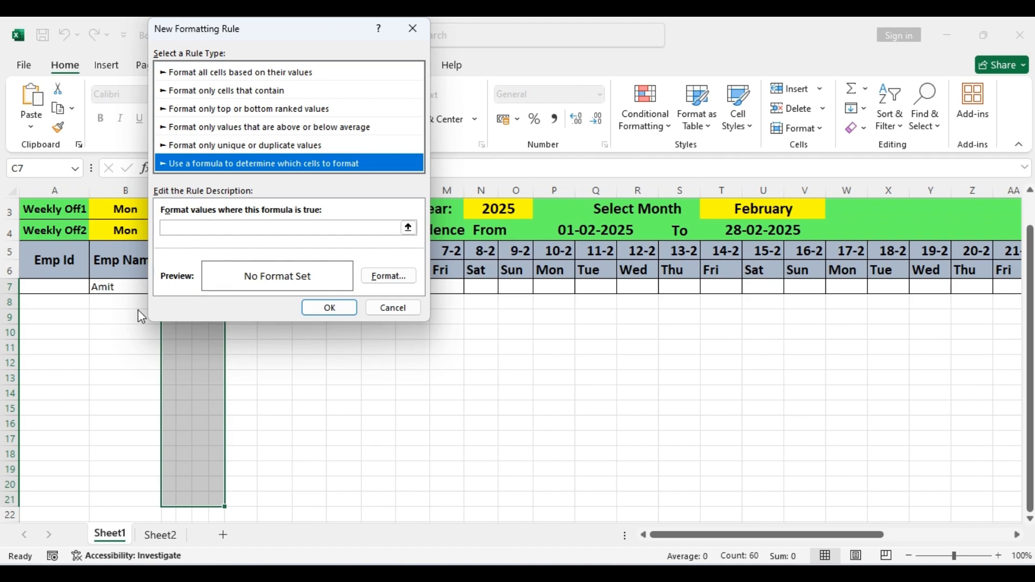
left_click(200, 228)
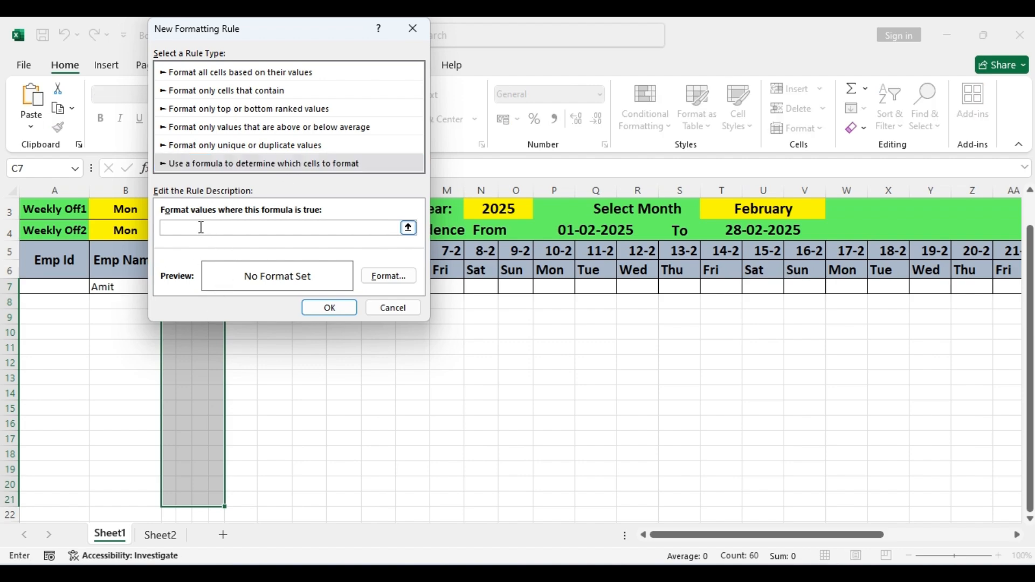
left_click(115, 288)
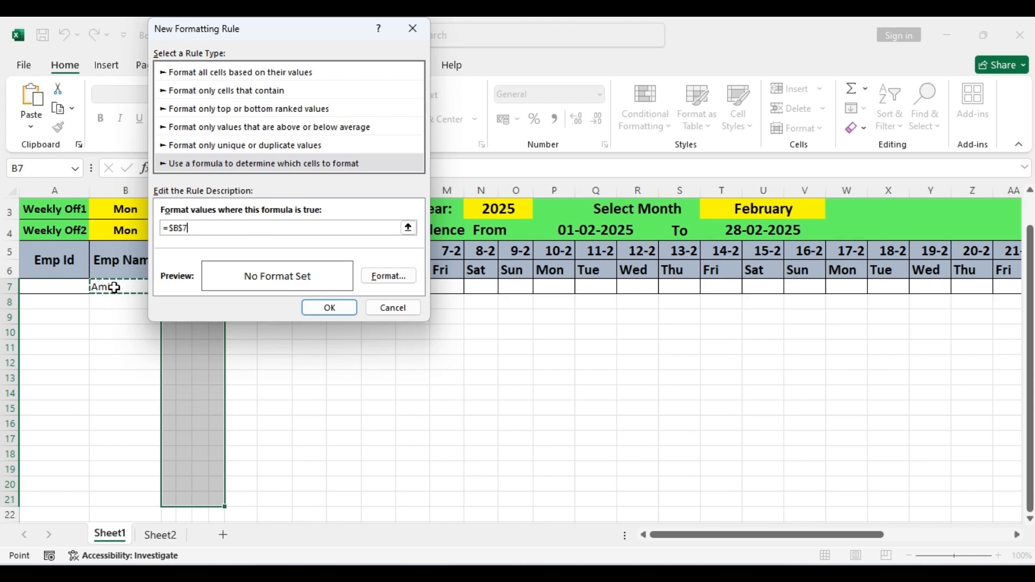
key("F4")
key("F4")
type("<")
- Give the totals rule a bold black font and apply it
left_click(389, 276)
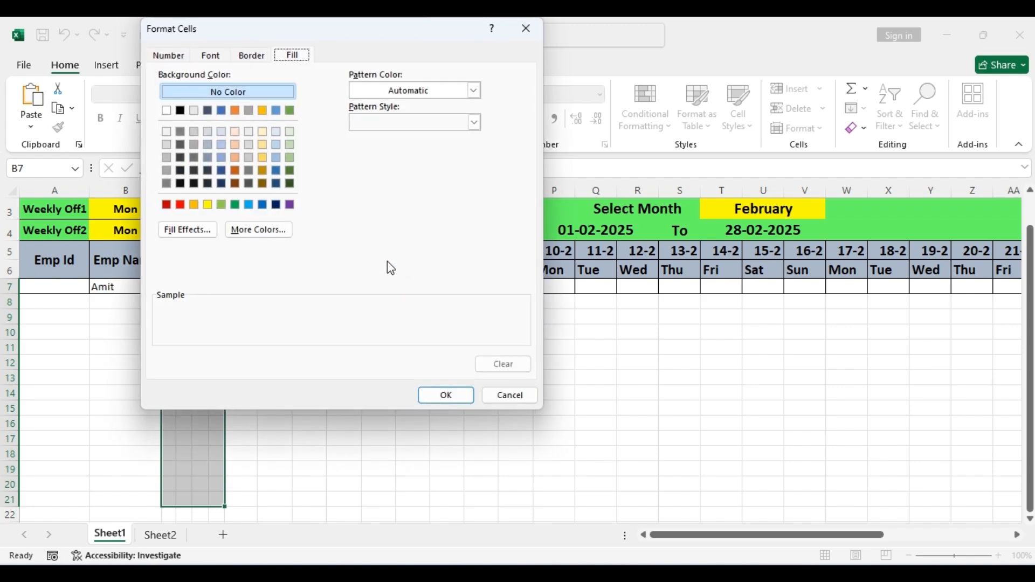
left_click(218, 59)
left_click(445, 181)
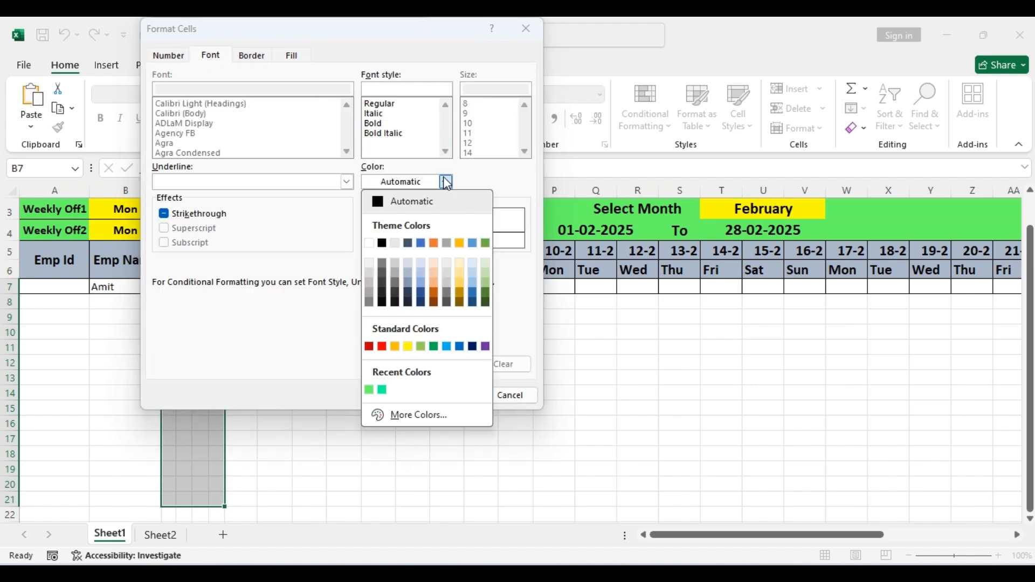
left_click(382, 243)
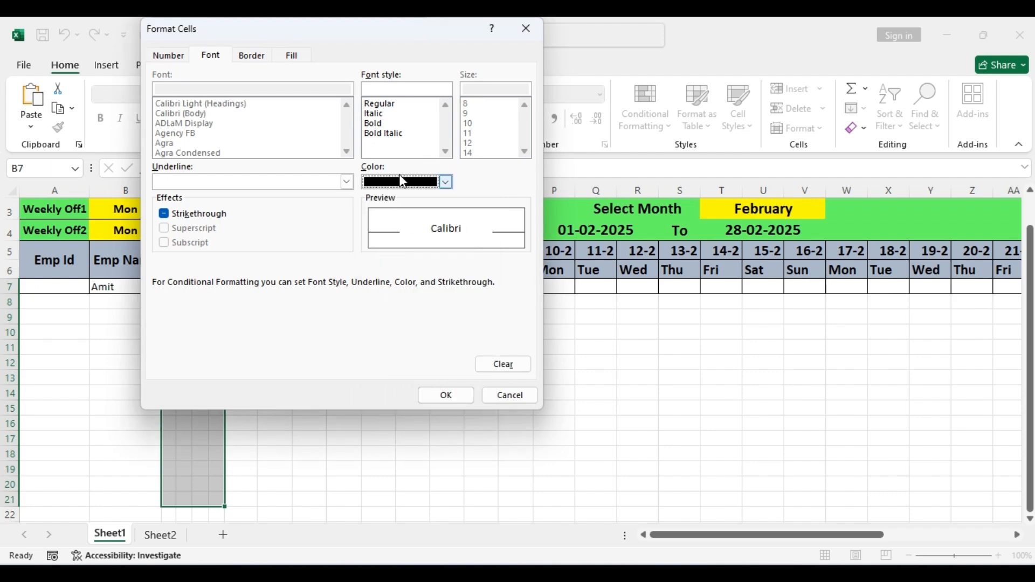
left_click(378, 123)
left_click(463, 394)
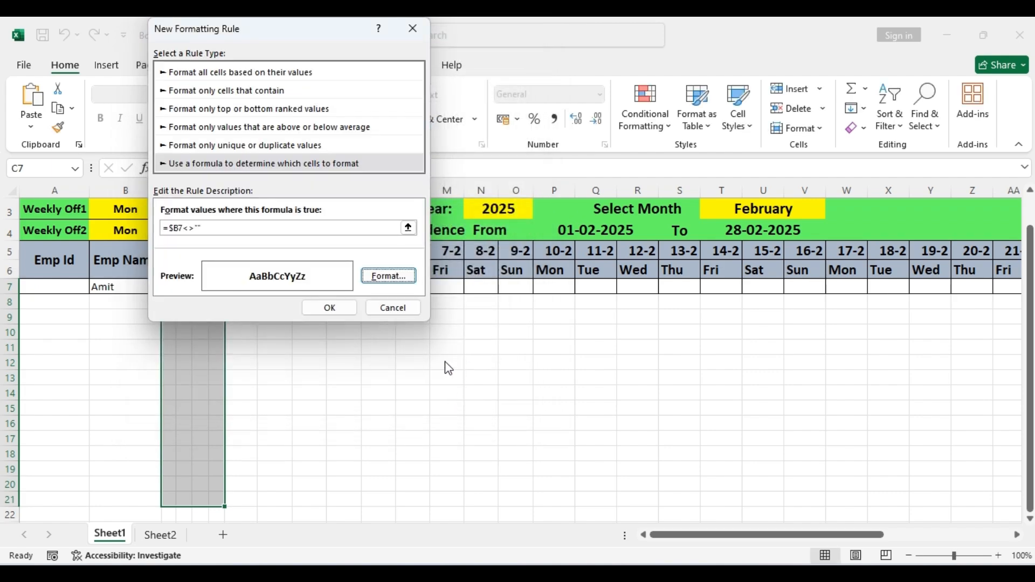
left_click(330, 309)
left_click(309, 375)
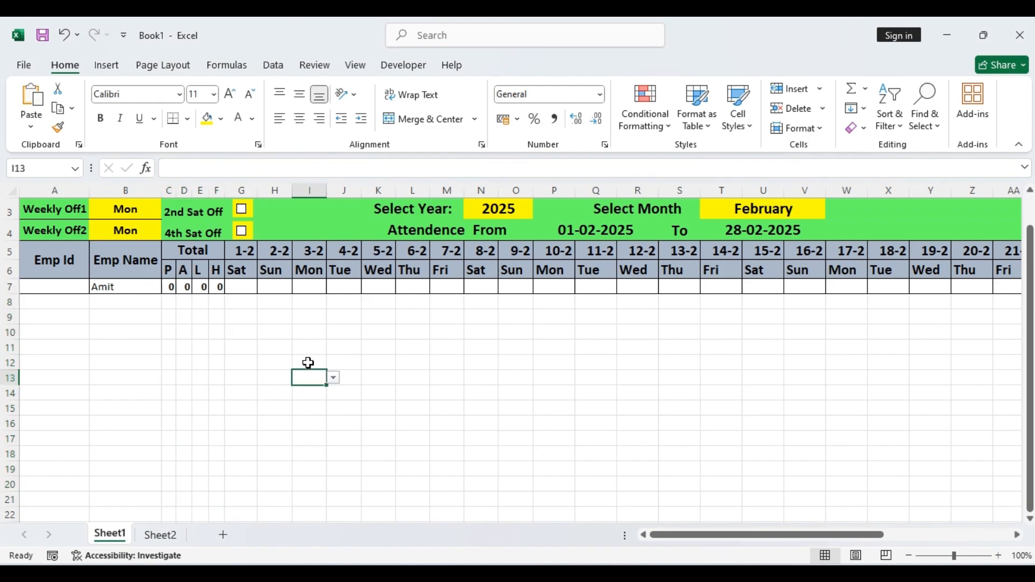
- Test the totals by choosing P and then A for the first employee on 1-2
left_click(235, 330)
left_click(241, 287)
left_click(264, 287)
left_click(237, 298)
left_click(265, 287)
left_click(237, 308)
left_click(299, 327)
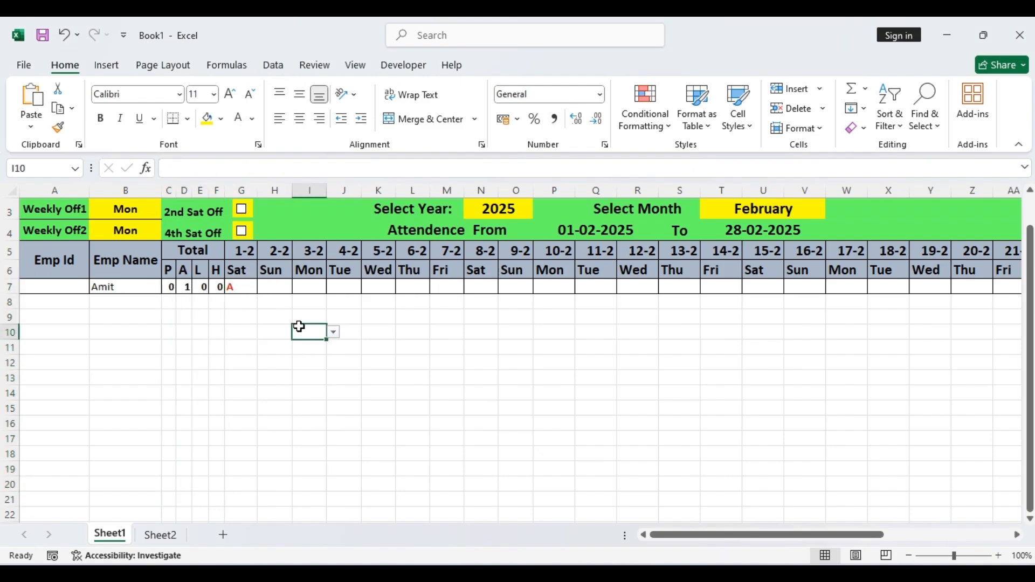
- Undo the last attendance code change and clear the test code from G7
key("ctrl+z")
left_click(148, 287)
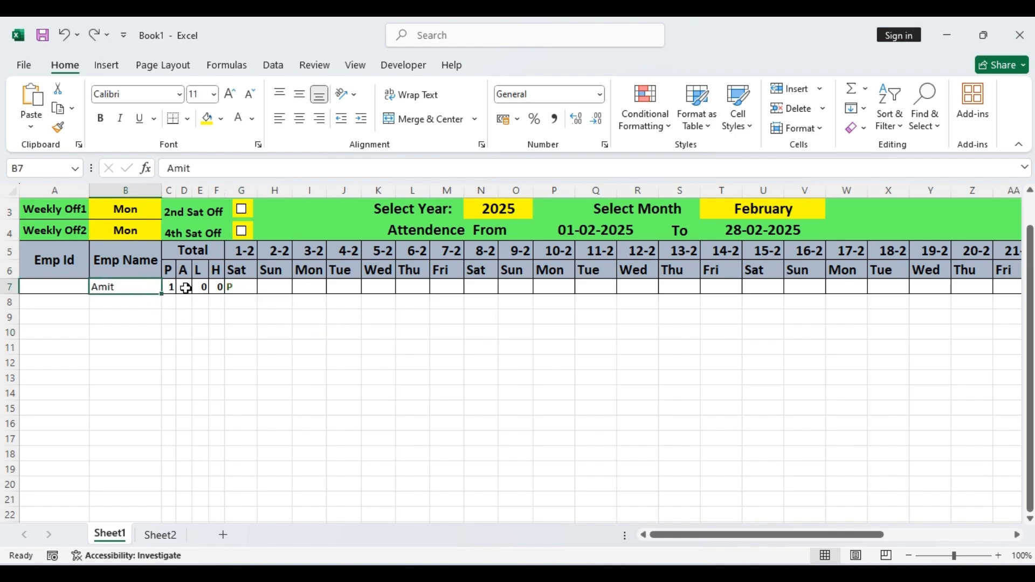
left_click(241, 287)
key("Delete")
- Fill the employee name in B7 down through B21
left_click_drag(126, 287, 145, 497)
key("ctrl+d")
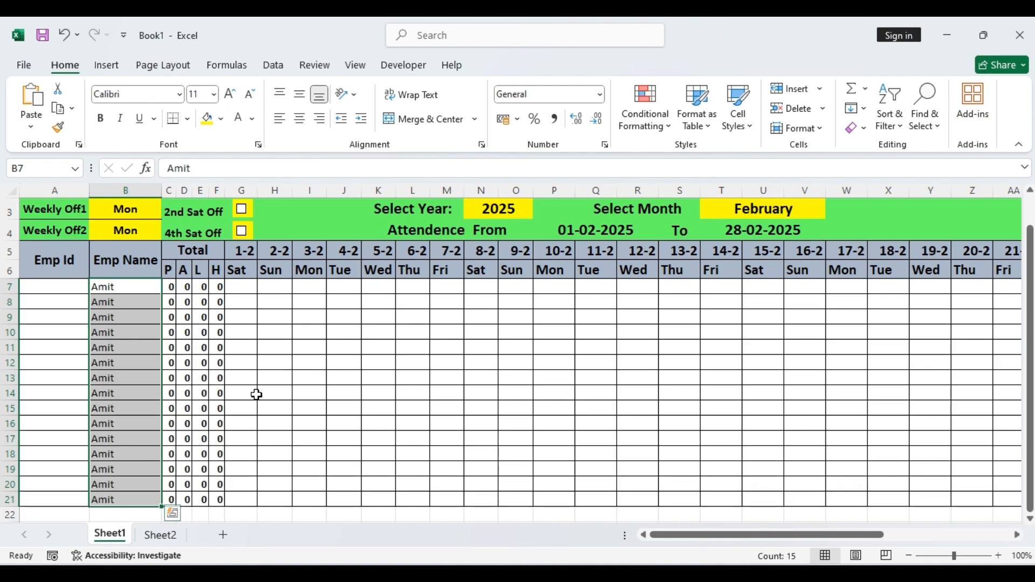
left_click(268, 359)
left_click_drag(52, 264, 207, 501)
left_click(333, 405)
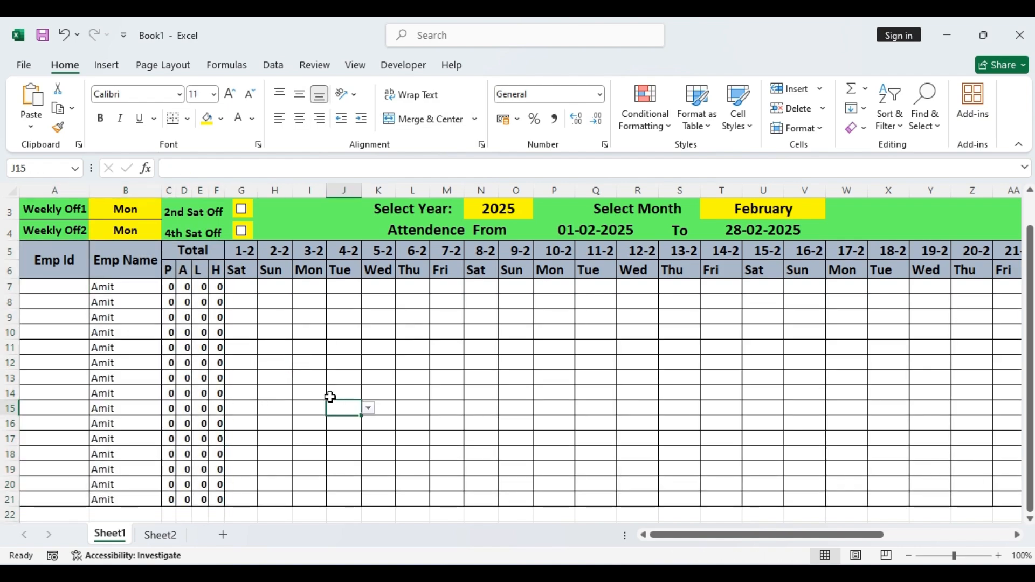
- Check the day choices offered for Weekly Off1 in B3
scroll(278, 300, "up", 1)
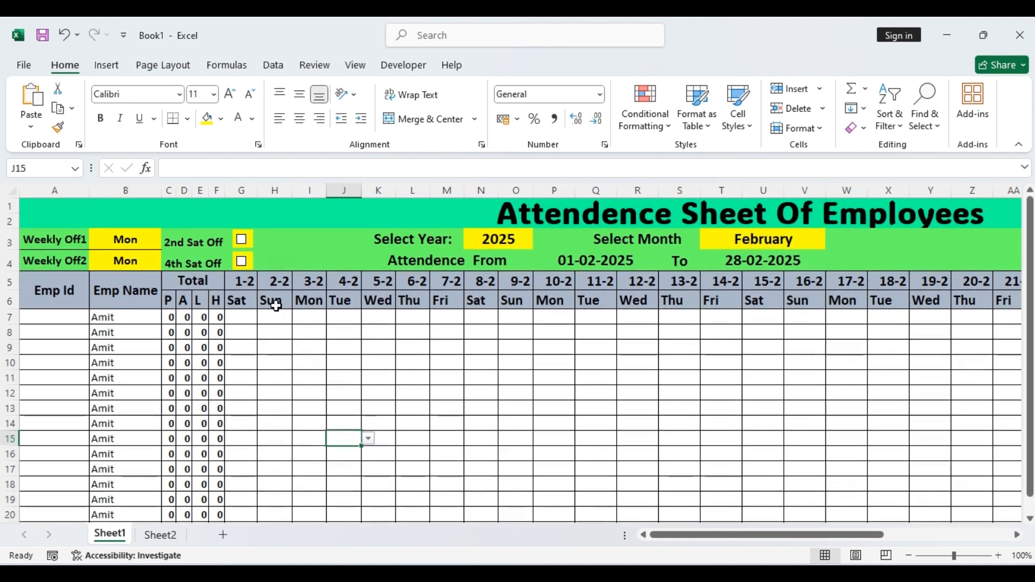
left_click(126, 243)
left_click(133, 260)
left_click(134, 238)
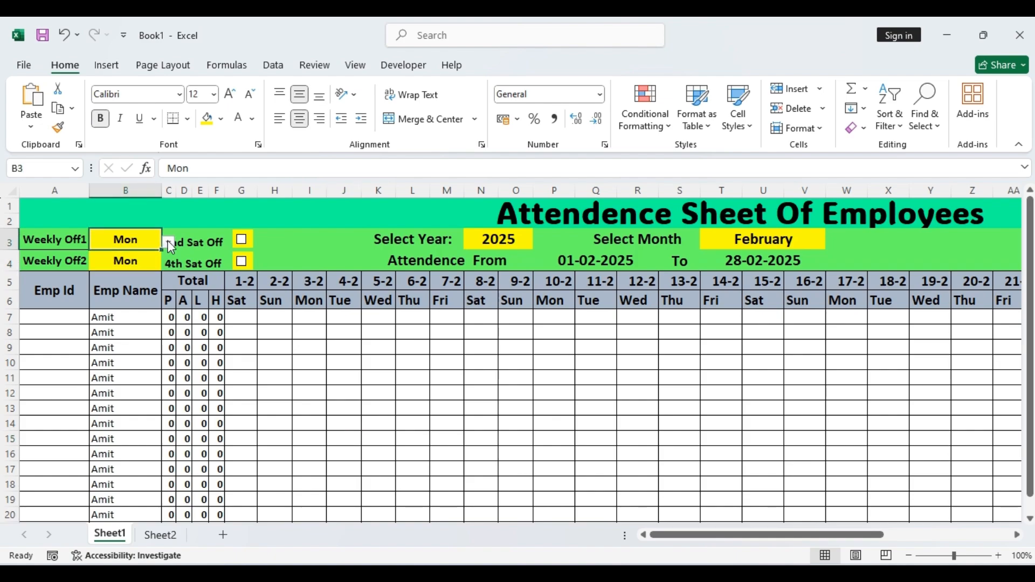
left_click(169, 242)
left_click(310, 370)
- Add the entry No below Sat in the day list on Sheet2, in cell C8
left_click(160, 536)
left_click(146, 313)
type("No")
key("Return")
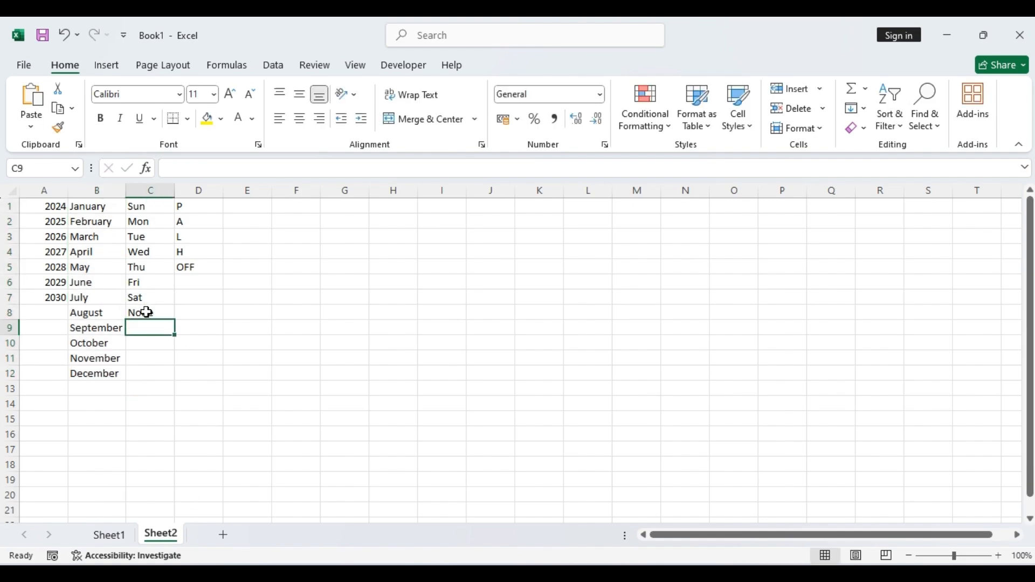
- On Sheet1, set the Weekly Off1 dropdown's list source in B3 to the Sheet2 range C1:C8
left_click(111, 540)
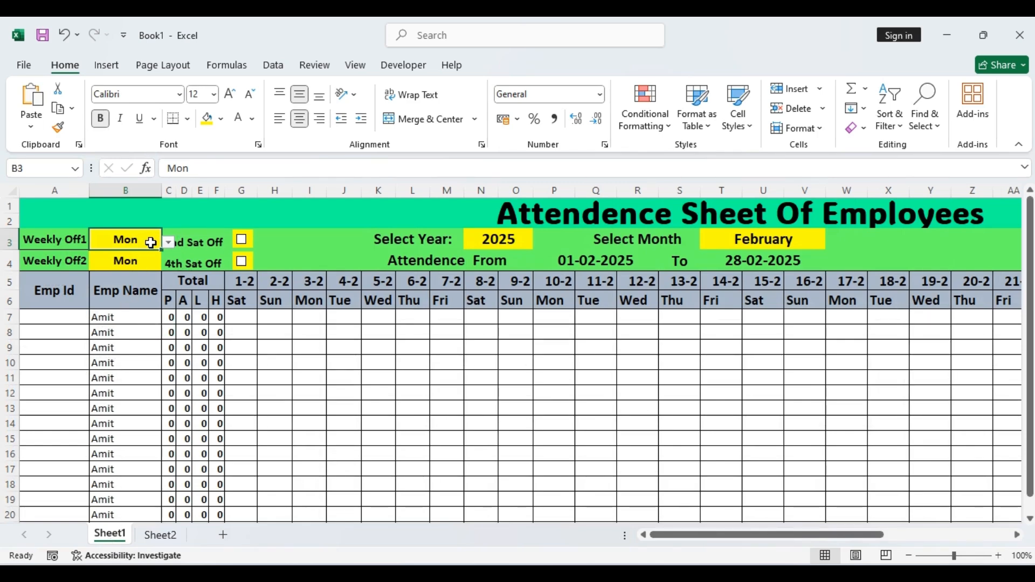
left_click(274, 65)
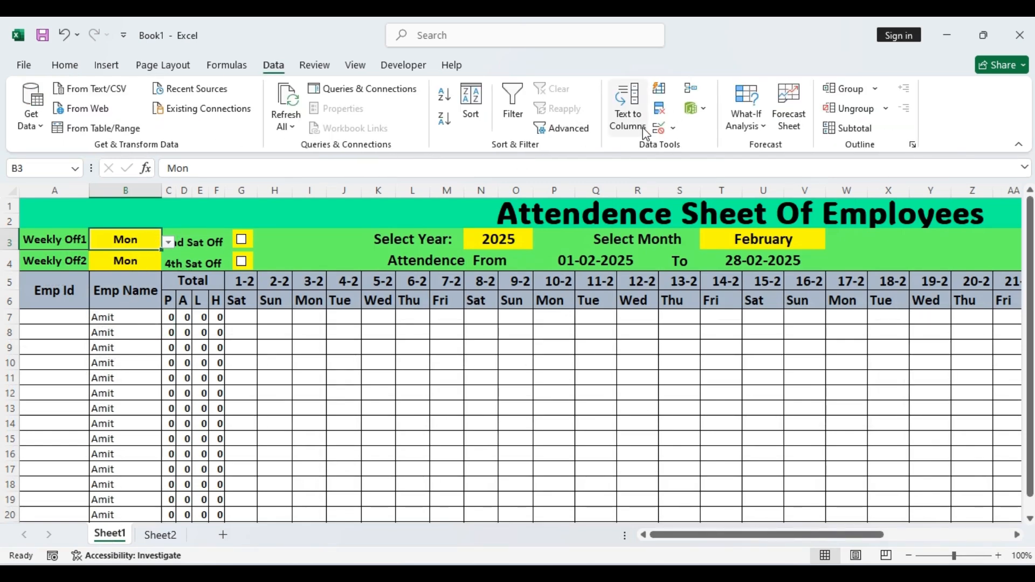
left_click(660, 128)
left_click(157, 223)
left_click(356, 172)
left_click_drag(141, 207, 153, 313)
left_click(428, 53)
left_click(344, 250)
left_click(125, 260)
- Start a formula-based conditional formatting rule for the attendance cells G7:AK21, opening with =AND($B7<>"",OR(
left_click_drag(238, 318, 575, 511)
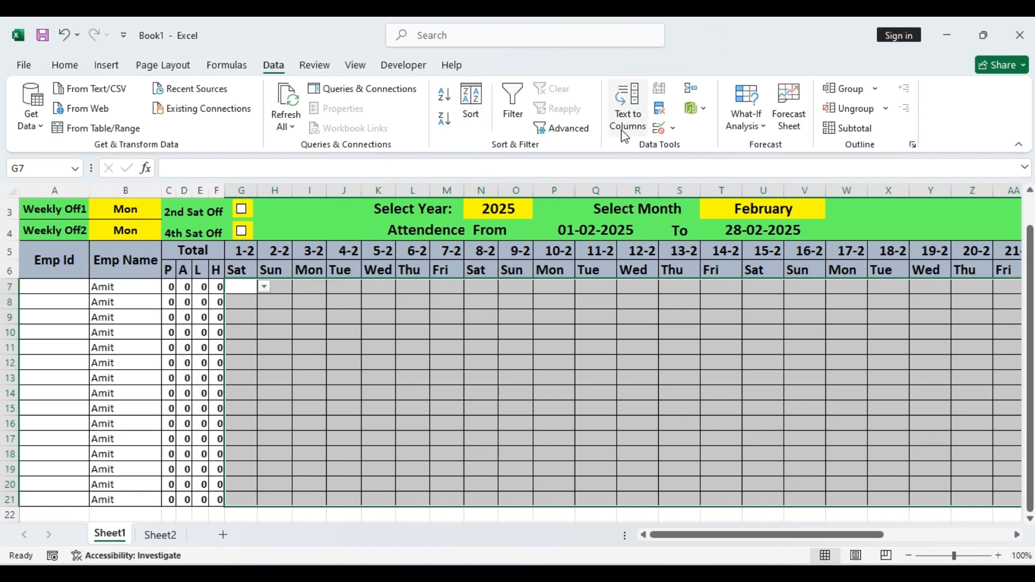
left_click(72, 67)
left_click(648, 127)
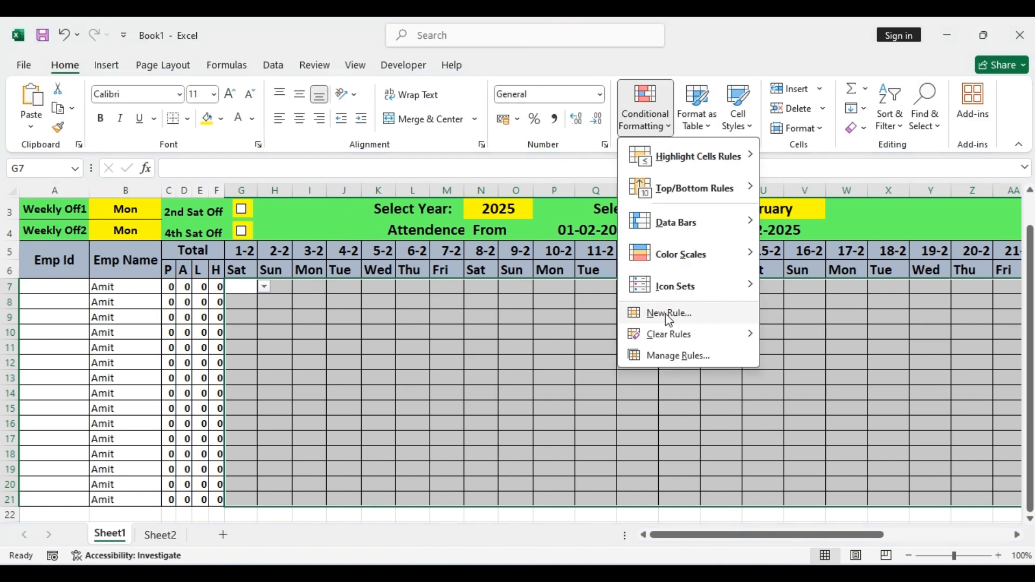
left_click(665, 316)
left_click(187, 164)
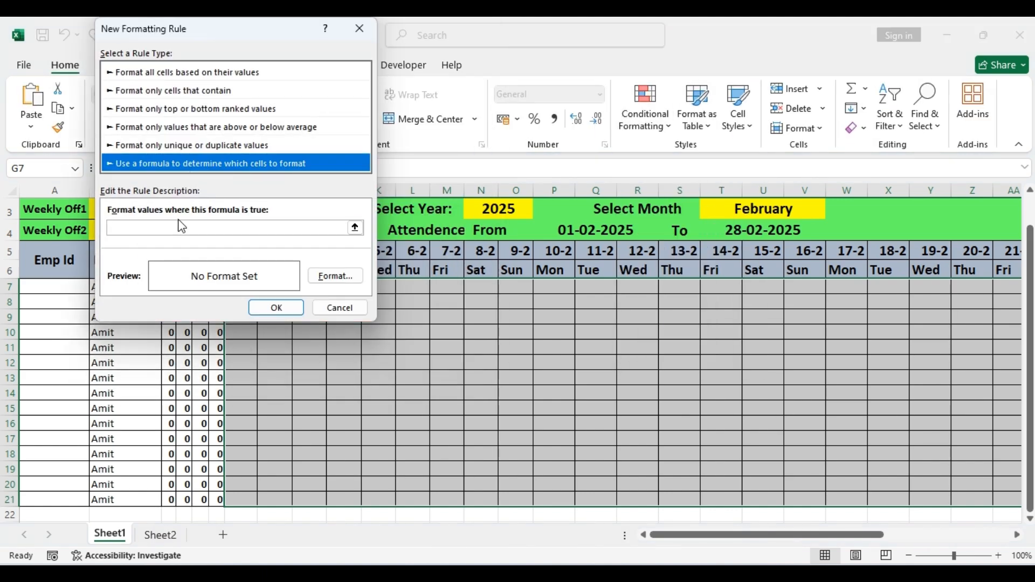
left_click(181, 228)
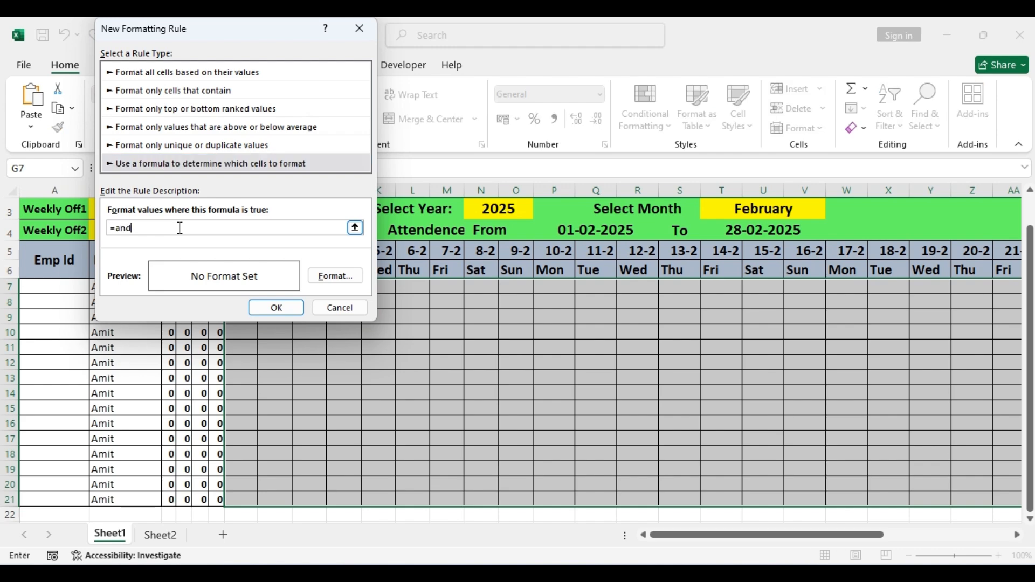
left_click_drag(208, 32, 397, 88)
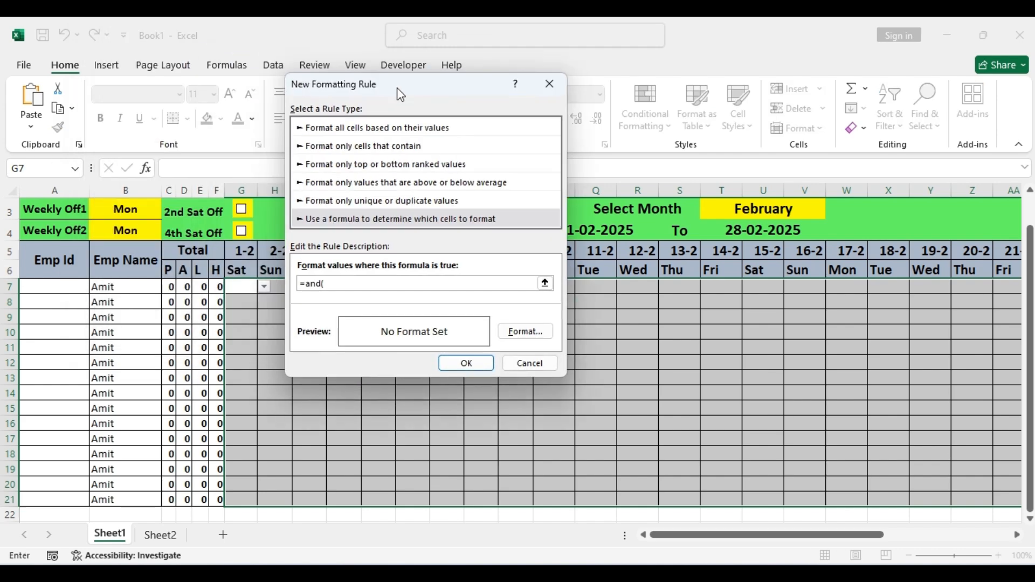
left_click(119, 287)
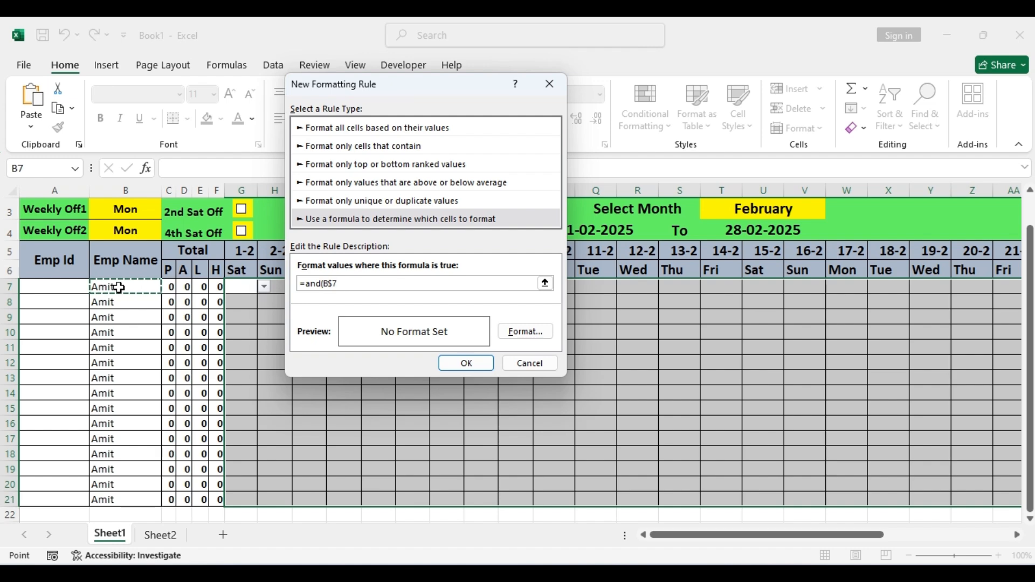
type("=")
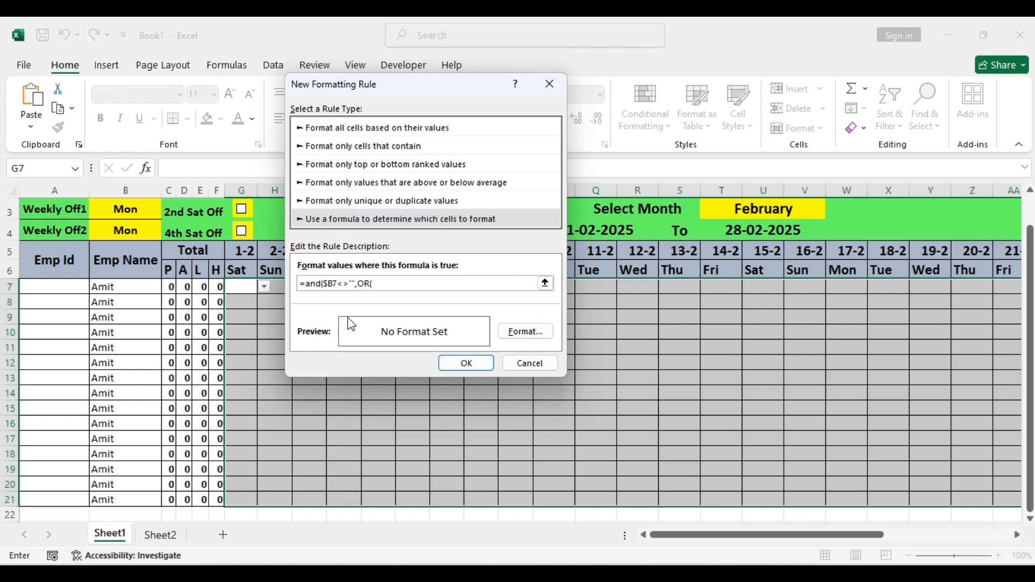
- Add OR conditions to the rule formula comparing the weekday in G6 with Weekly Off1 in B3 and Weekly Off2 in B4
left_click(240, 273)
type("=")
left_click(134, 213)
type(",")
left_click(242, 271)
left_click(133, 226)
type(")")
- Give the weekly off rule a yellow fill
left_click(507, 335)
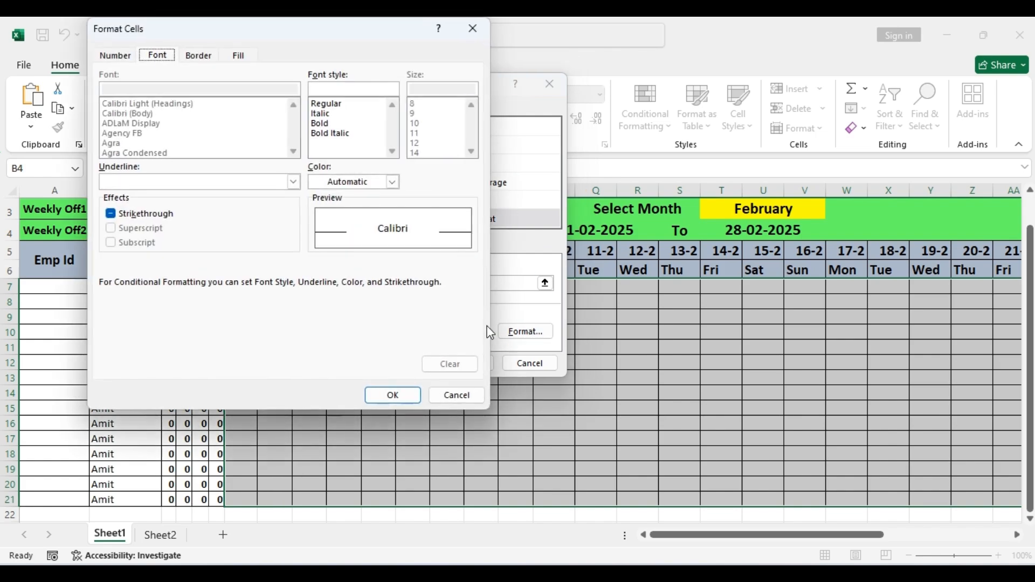
left_click(239, 55)
left_click(144, 209)
left_click(393, 395)
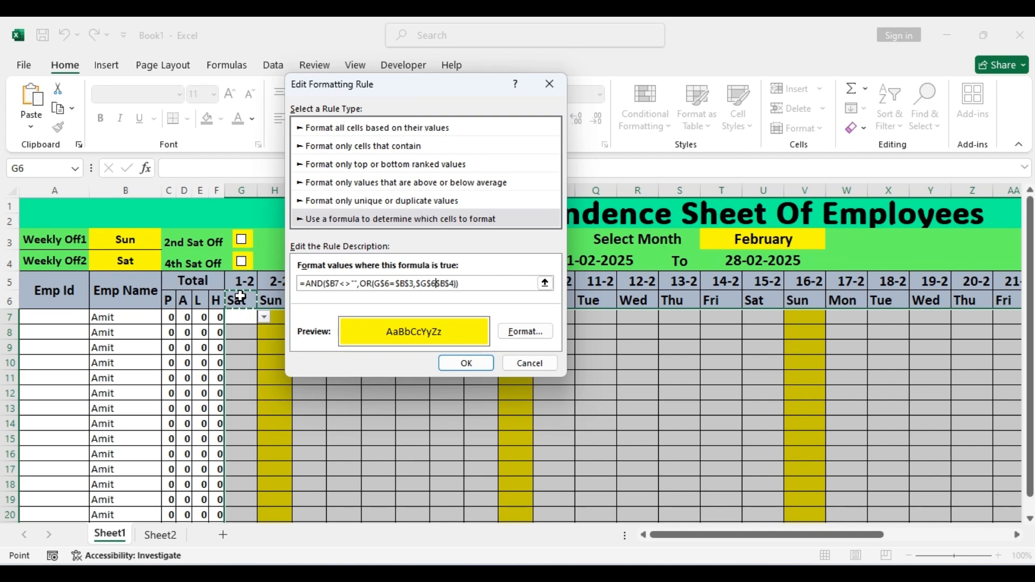
- Correct the second comparison in the yellow rule's formula to G$6=$B$4 and apply the rule
type("=$")
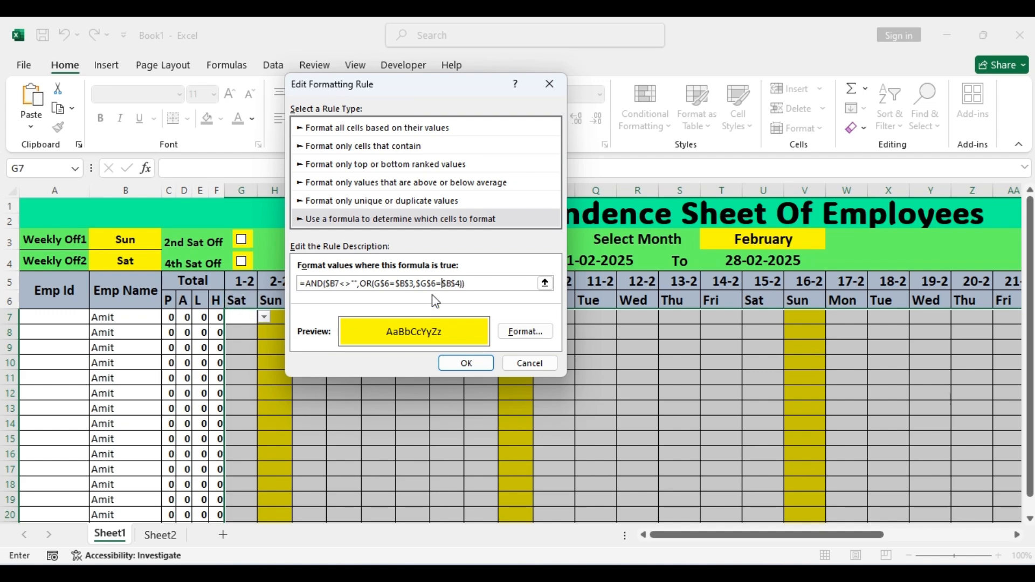
key("F4")
left_click(460, 363)
left_click(625, 324)
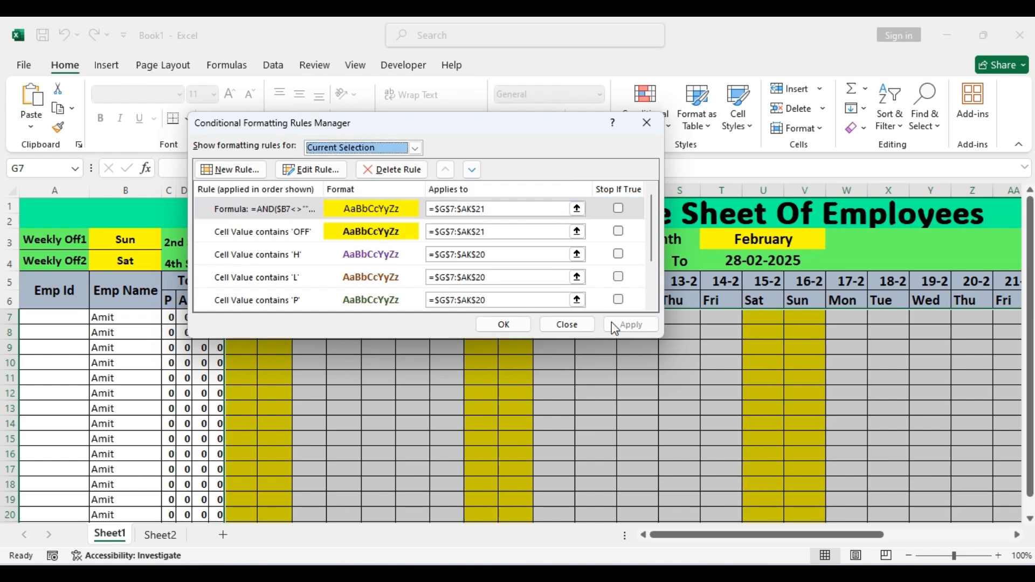
left_click(512, 325)
- Set Weekly Off2 in B4 to None and check both 2nd Sat Off and 4th Sat Off
left_click(122, 243)
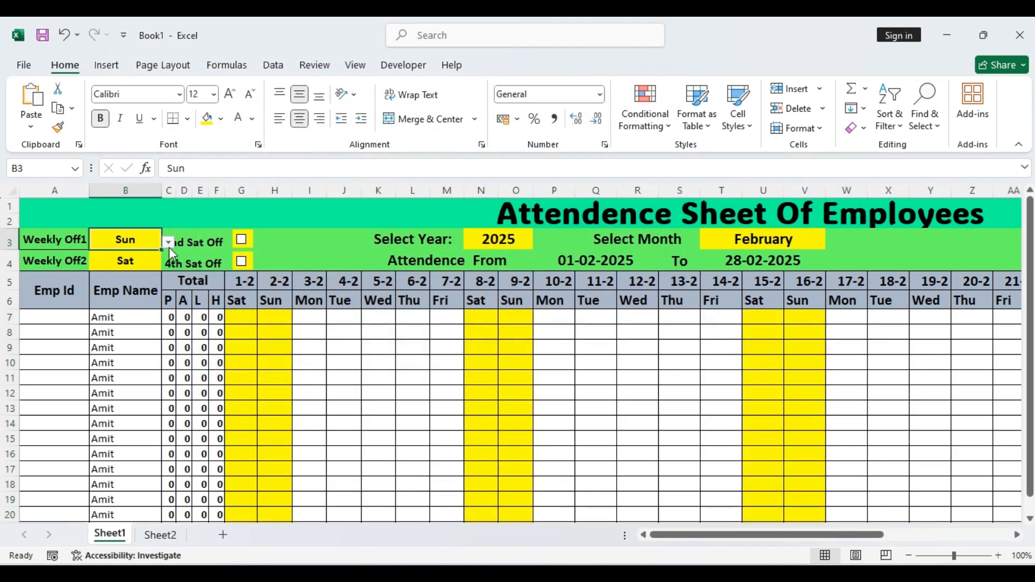
left_click(157, 264)
left_click(169, 263)
left_click(108, 349)
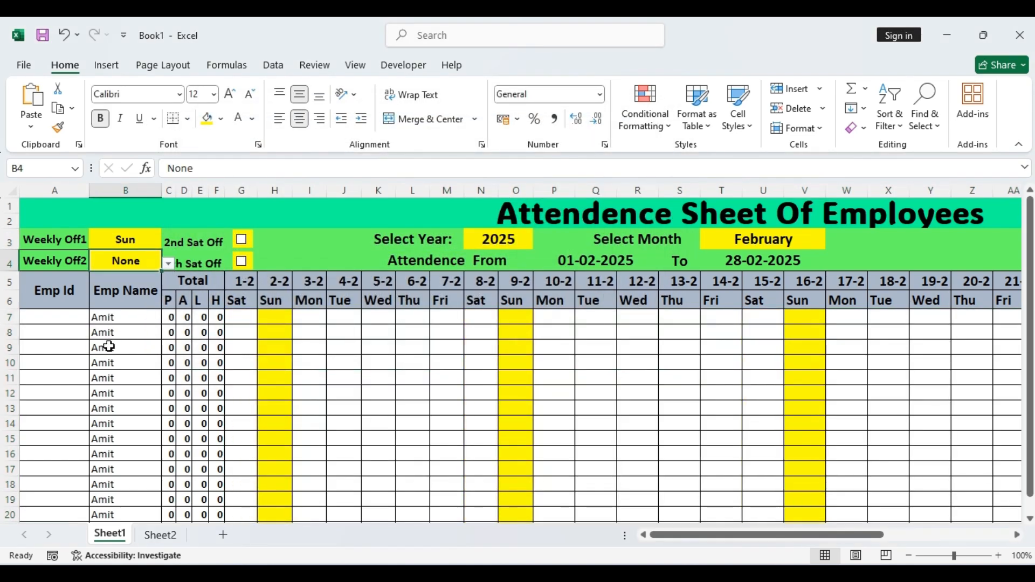
left_click(242, 240)
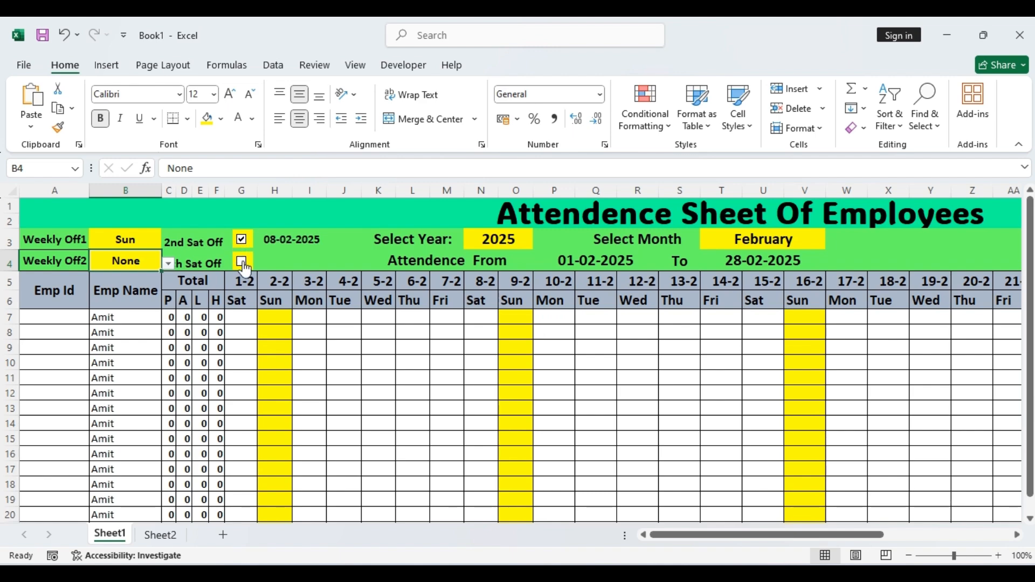
left_click(242, 263)
- Start a new formula-based conditional formatting rule beginning with =And($B7<>"",or
left_click(645, 114)
mouse_move(677, 164)
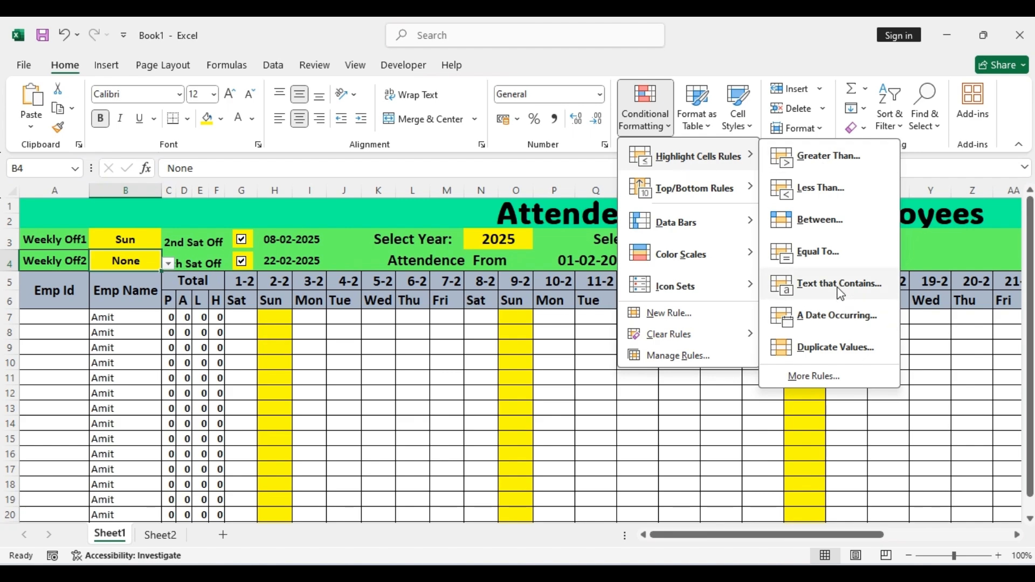
left_click(681, 316)
left_click(340, 203)
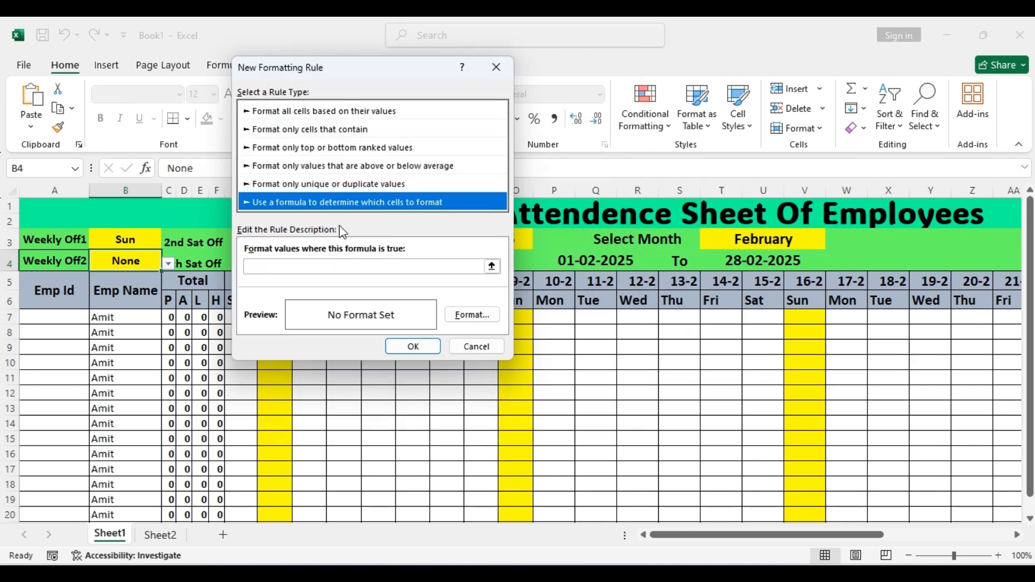
left_click(326, 268)
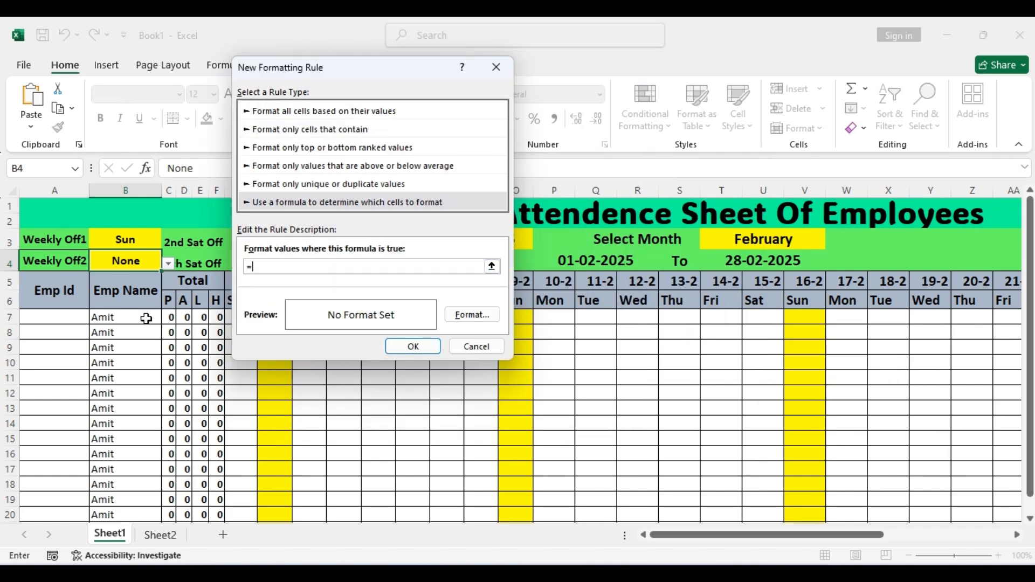
left_click(146, 321)
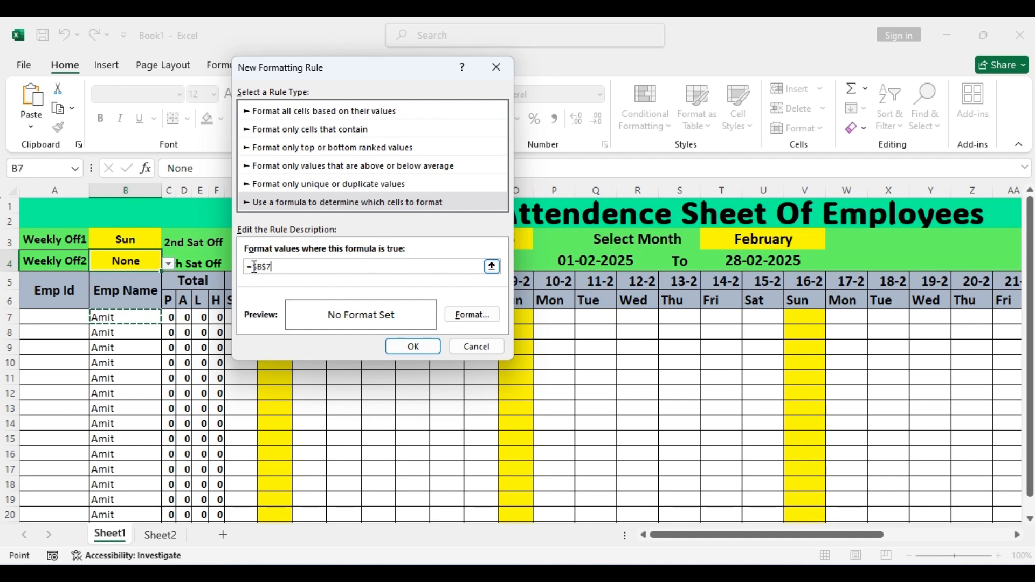
type("And")
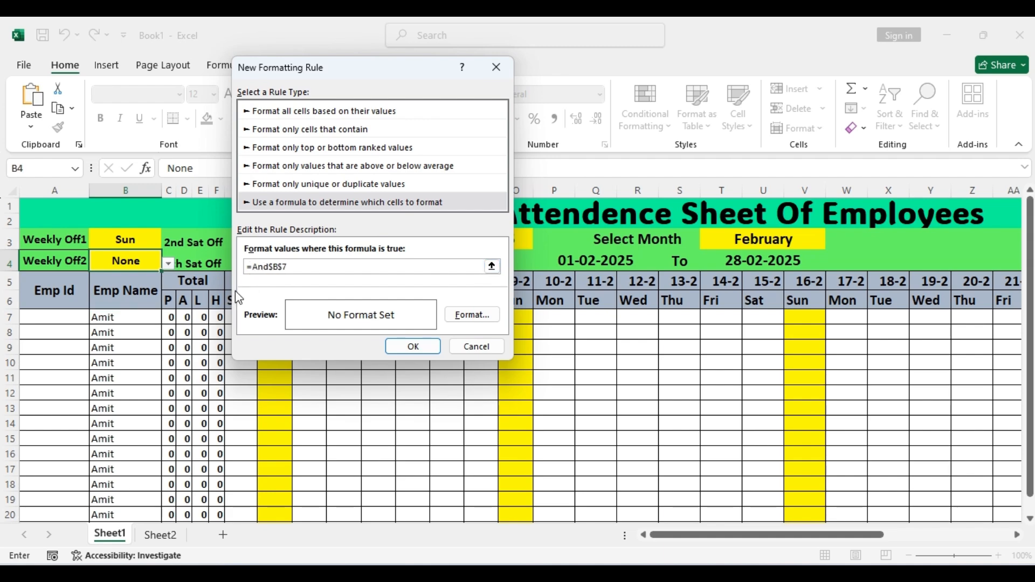
type("(")
key("F4")
left_click(299, 268)
left_click_drag(403, 67, 577, 78)
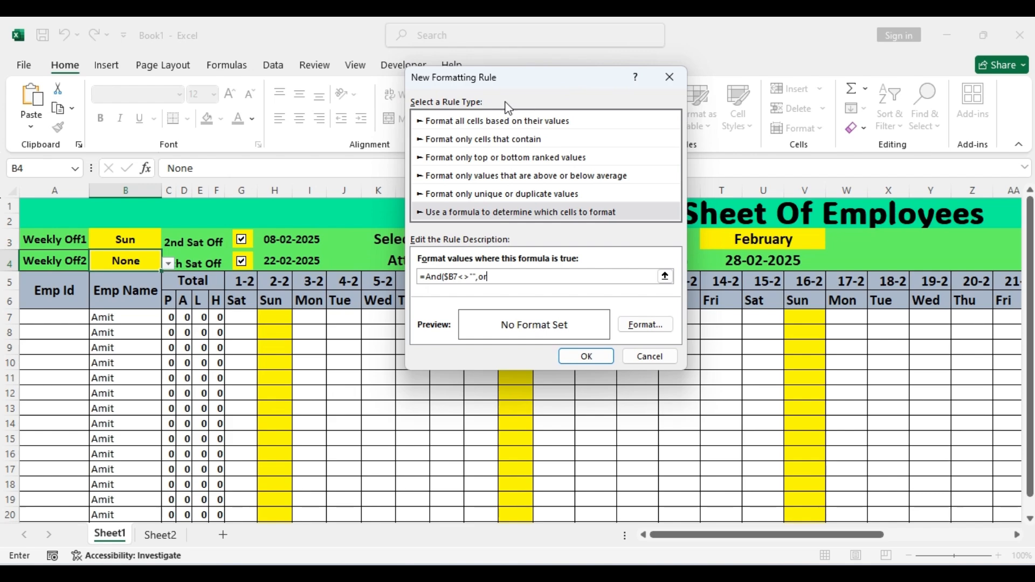
- Complete the rule formula with the date comparisons (G$5=$H$3,G$5=$H$4)) for the 2nd and 4th Saturdays
left_click(239, 282)
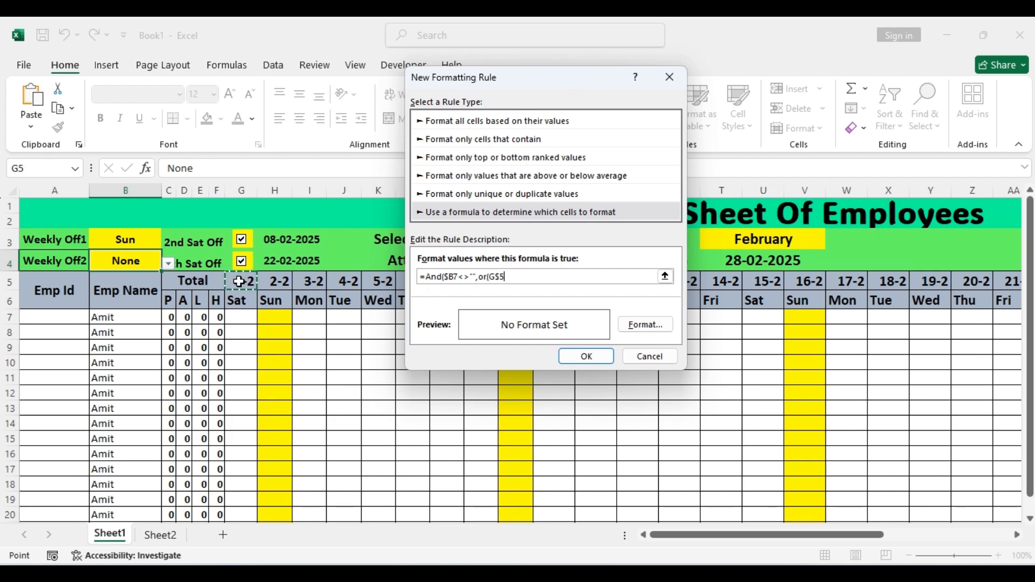
type("=")
left_click(293, 244)
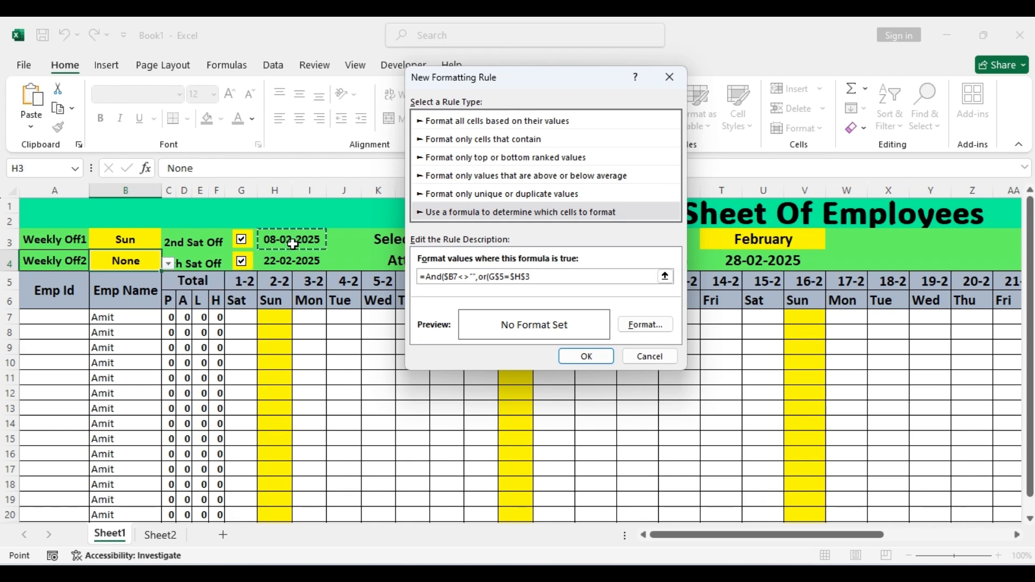
type(",")
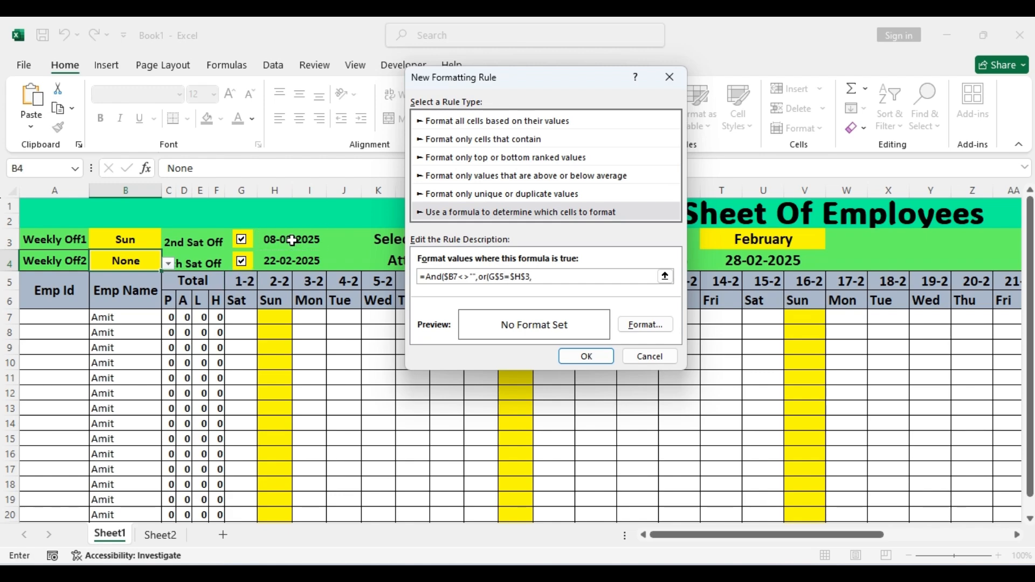
left_click(241, 282)
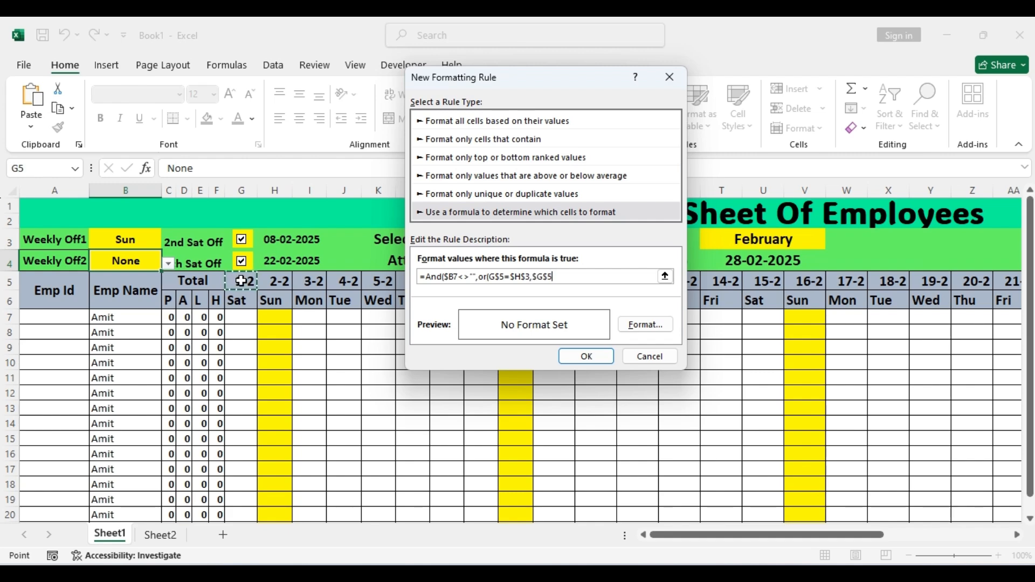
type("=")
left_click(288, 264)
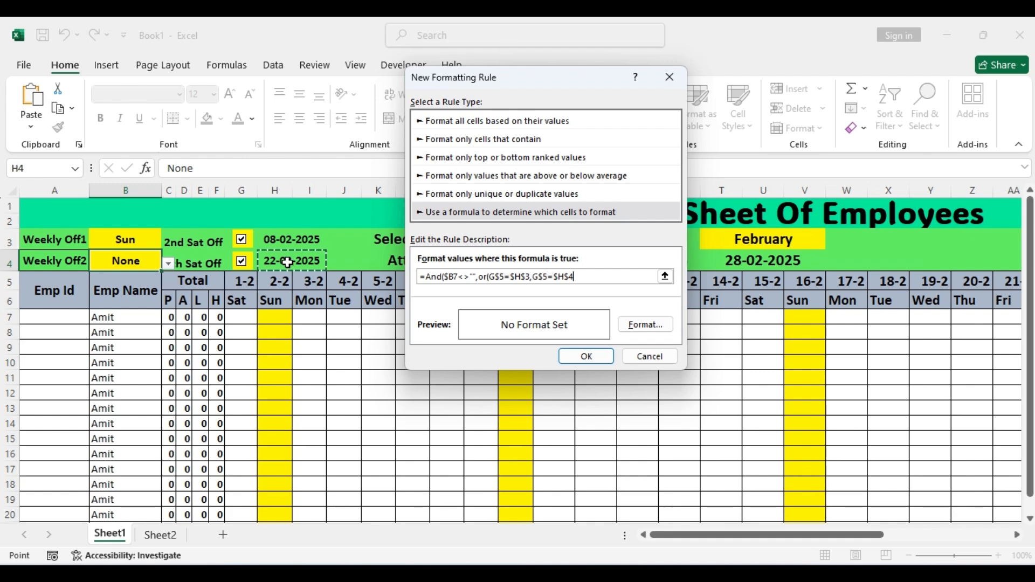
type(")")
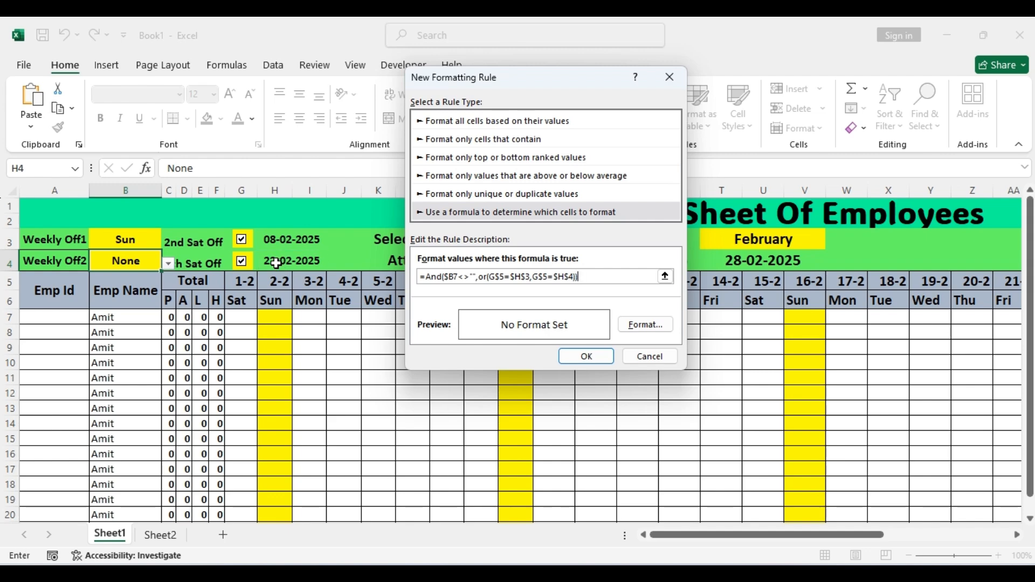
- Give the Saturday off rule a light grey fill and create the rule
left_click(633, 327)
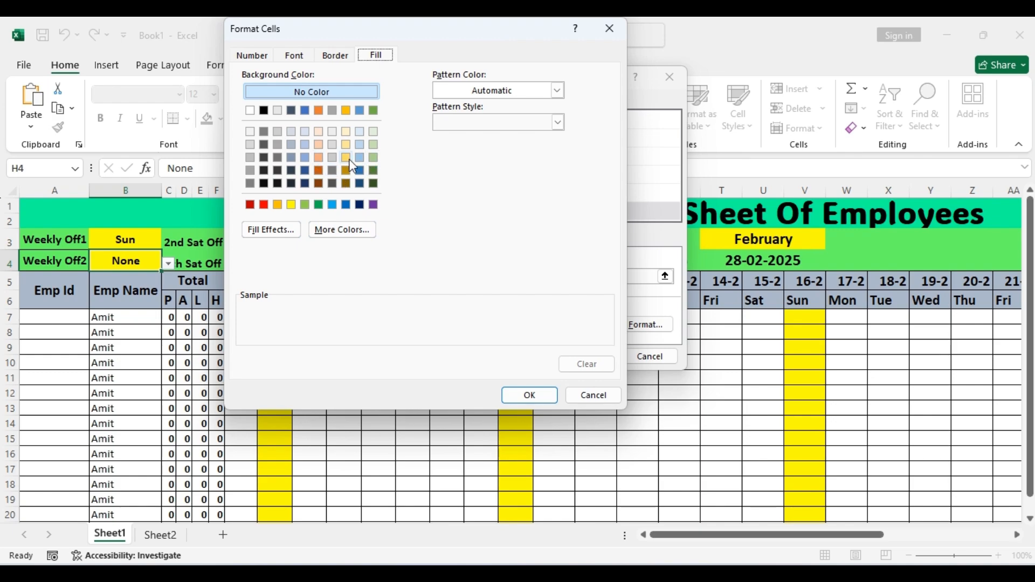
left_click(250, 146)
left_click(531, 395)
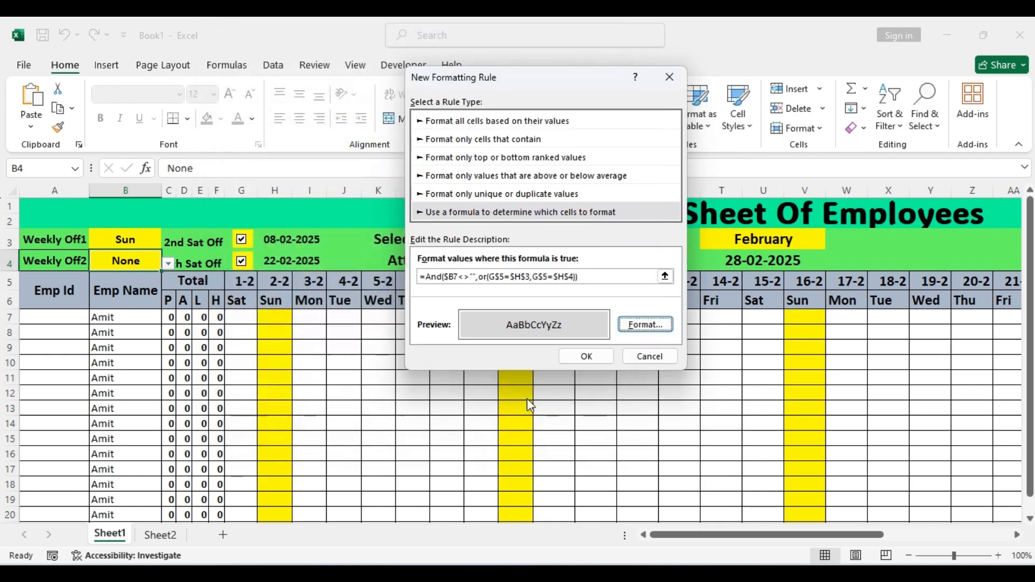
left_click(586, 356)
- List the conditional formatting rules of the whole worksheet in the rules manager
left_click(450, 423)
left_click_drag(801, 538, 641, 529)
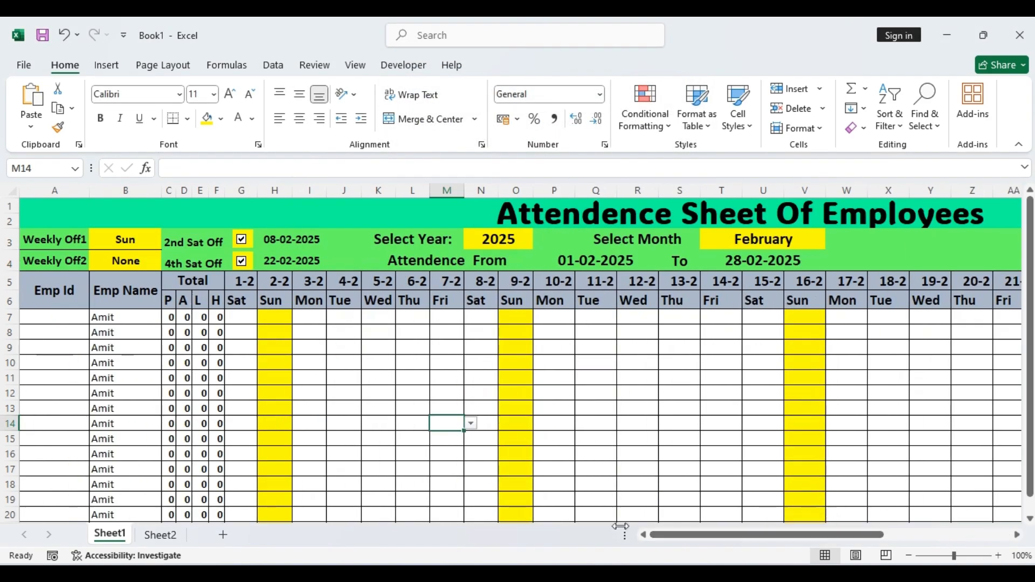
left_click(638, 135)
left_click(668, 355)
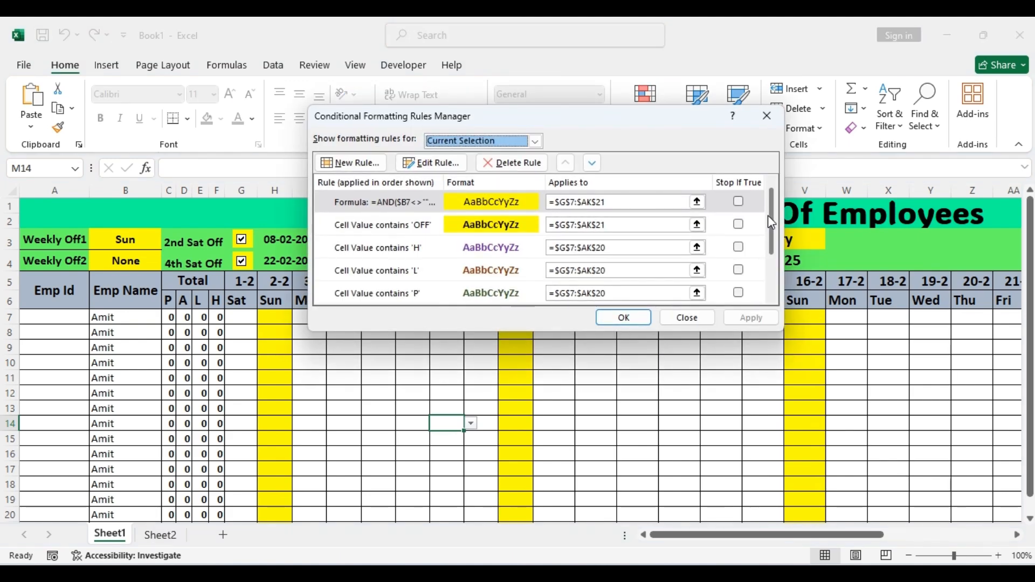
left_click(535, 141)
left_click(475, 161)
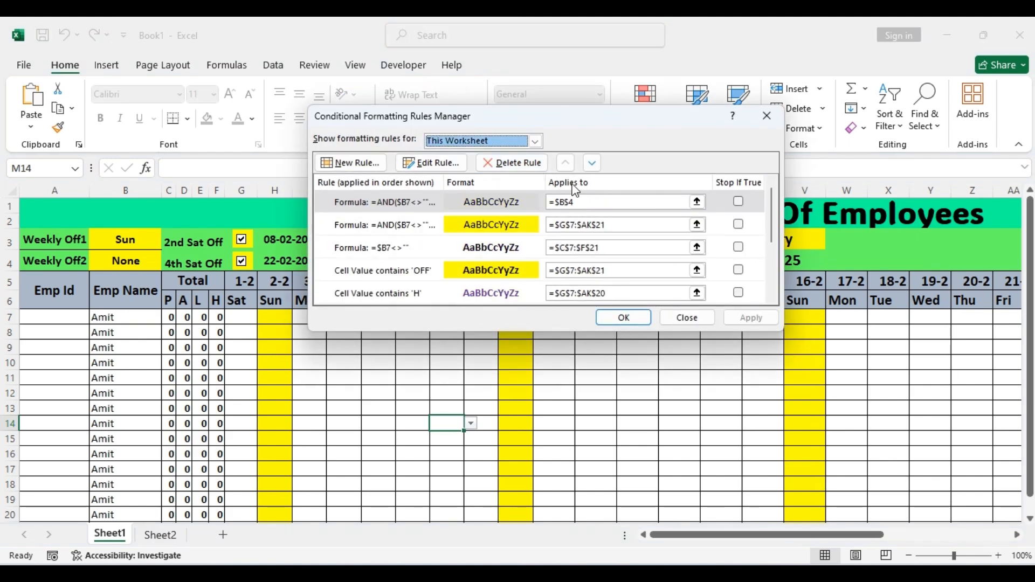
- Make the grey Saturday off rule apply to =$I$7:$AH$21 and save the change
left_click(594, 203)
key("BackSpace")
key("BackSpace")
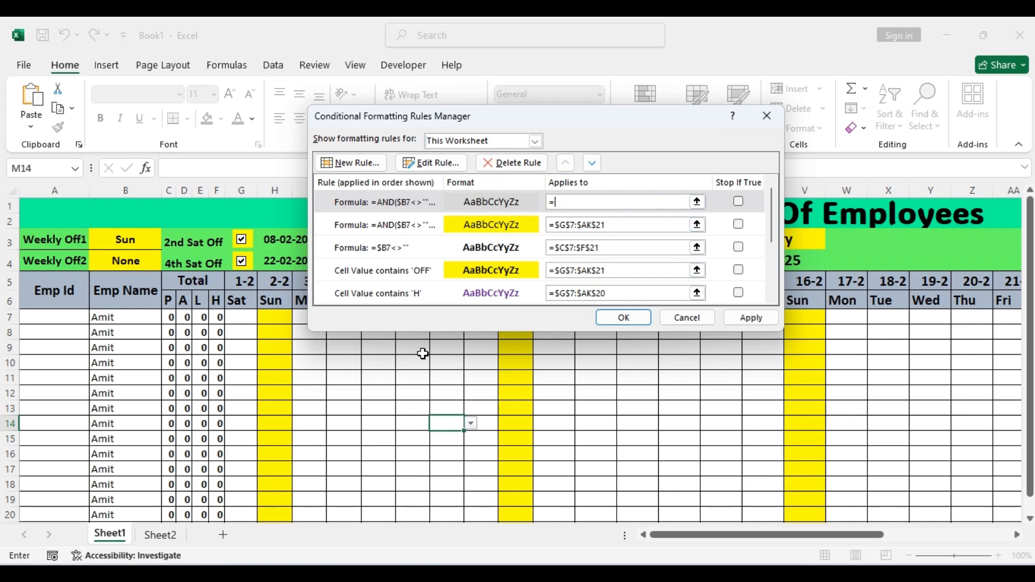
left_click_drag(301, 321, 881, 481)
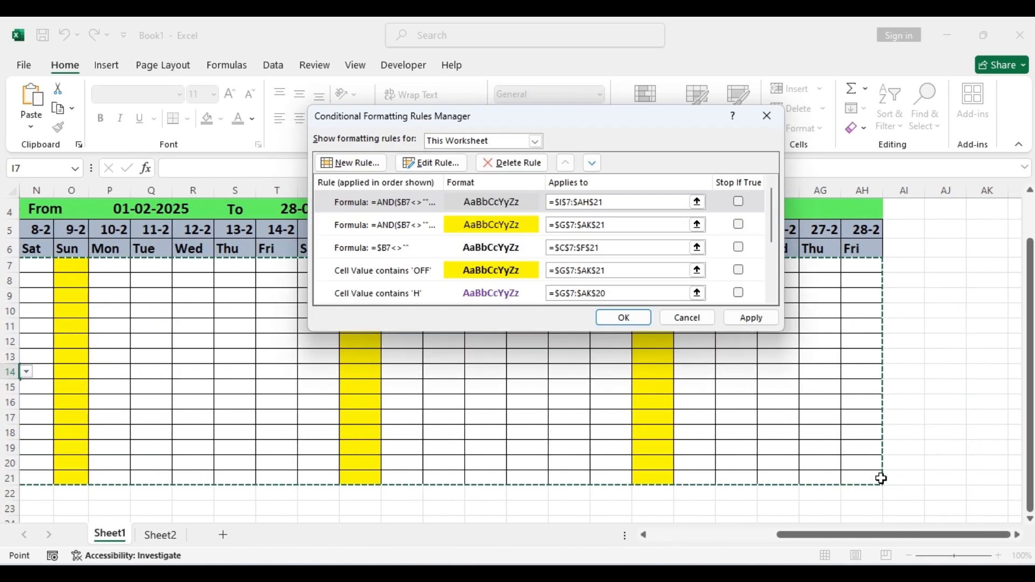
left_click(749, 318)
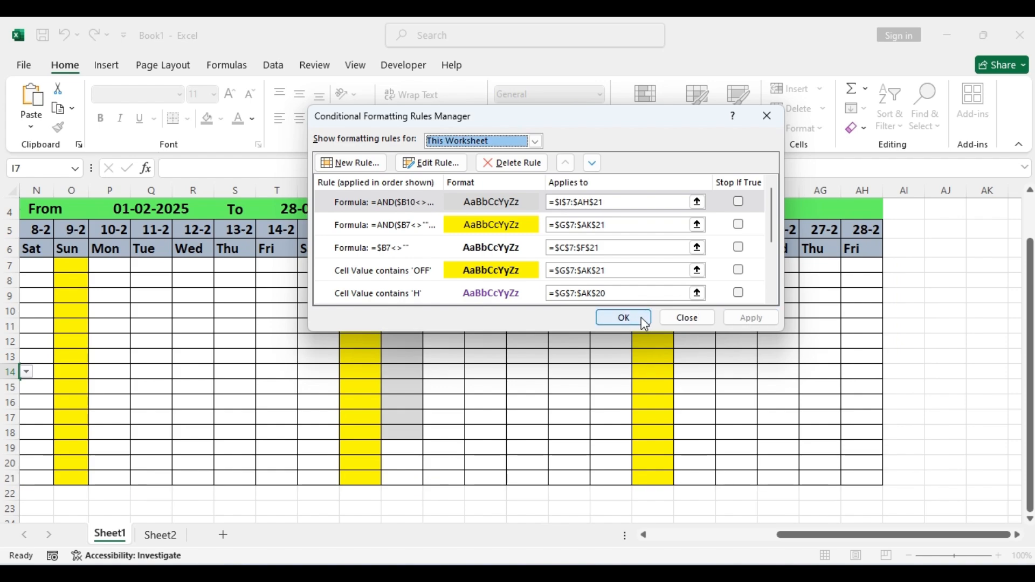
left_click(642, 319)
- Extend the grey Saturday off rule's range to start at column G, giving =$G$7:$AH$21
left_click_drag(782, 534, 622, 539)
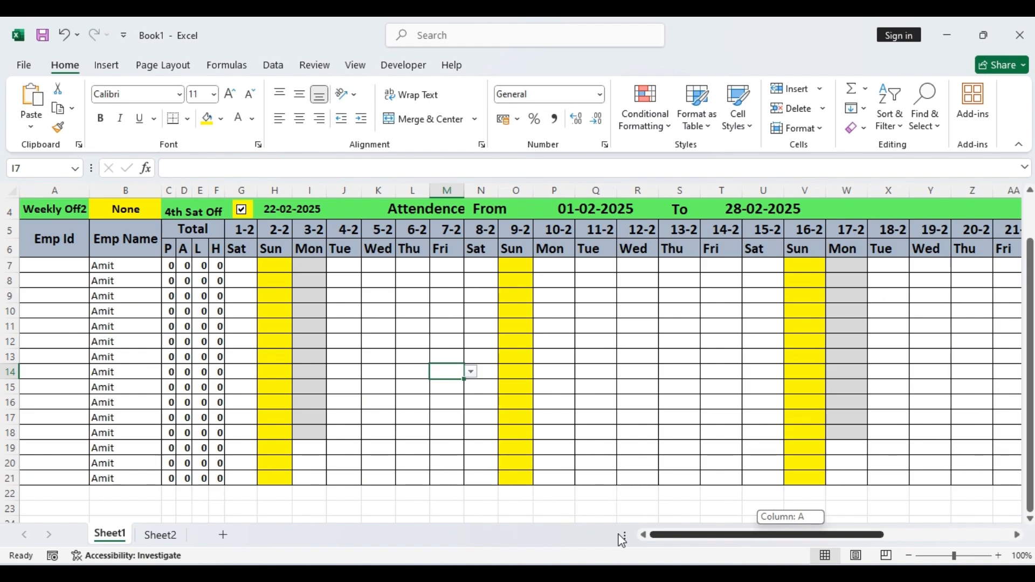
left_click(302, 432)
scroll(362, 396, "up", 1)
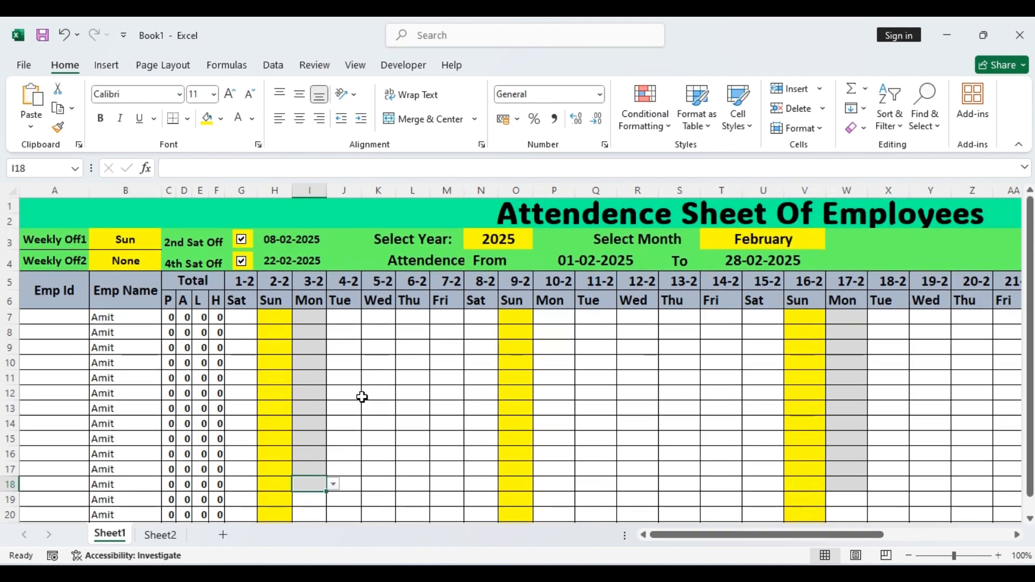
left_click_drag(307, 319, 894, 500)
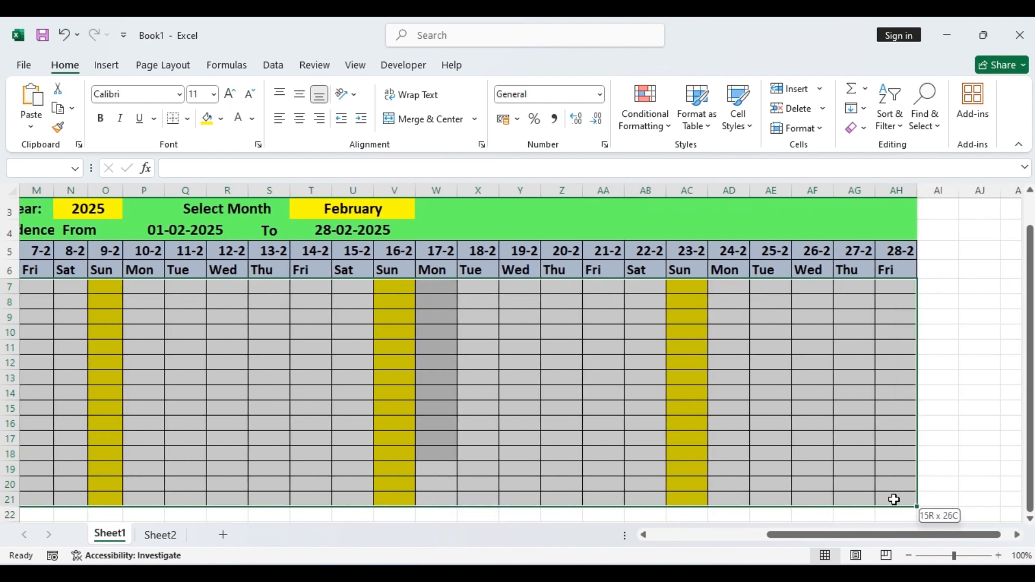
left_click(645, 108)
left_click(665, 354)
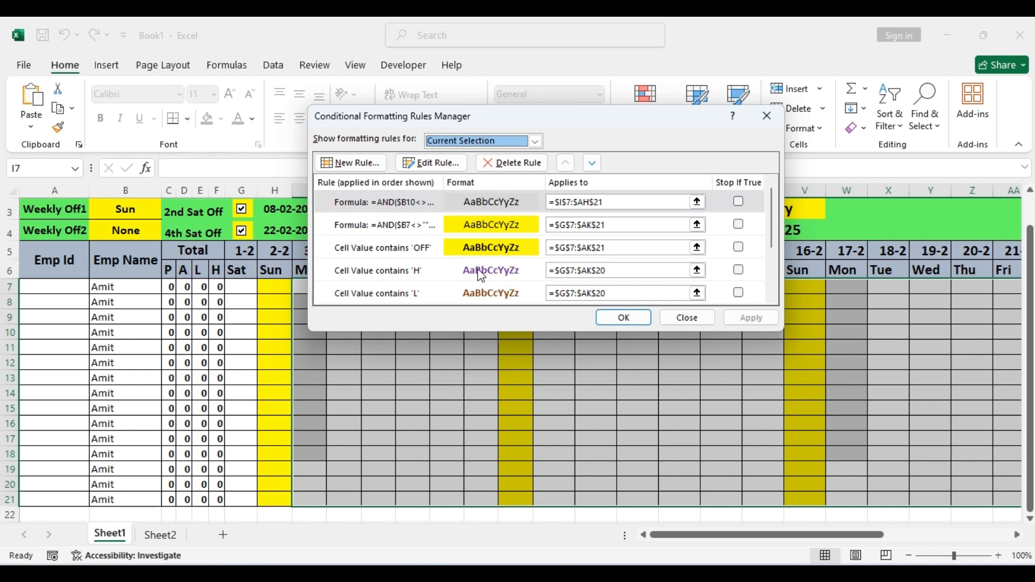
type("g")
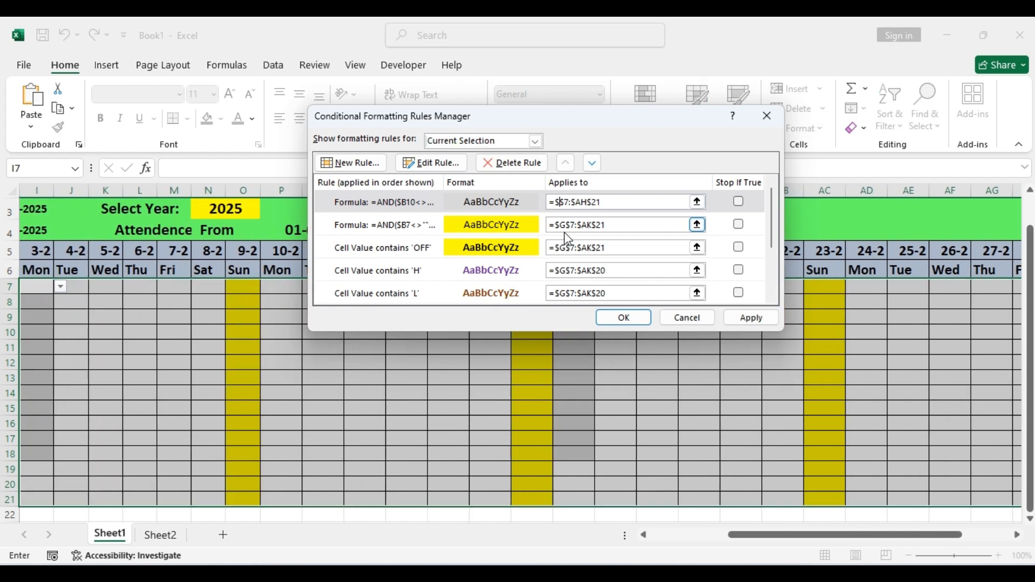
left_click(628, 322)
- For G7:AH21, correct the grey rule's date comparisons to OR(G$5=$H$3,G$5=$H$4) and apply the rule
left_click_drag(765, 535, 688, 535)
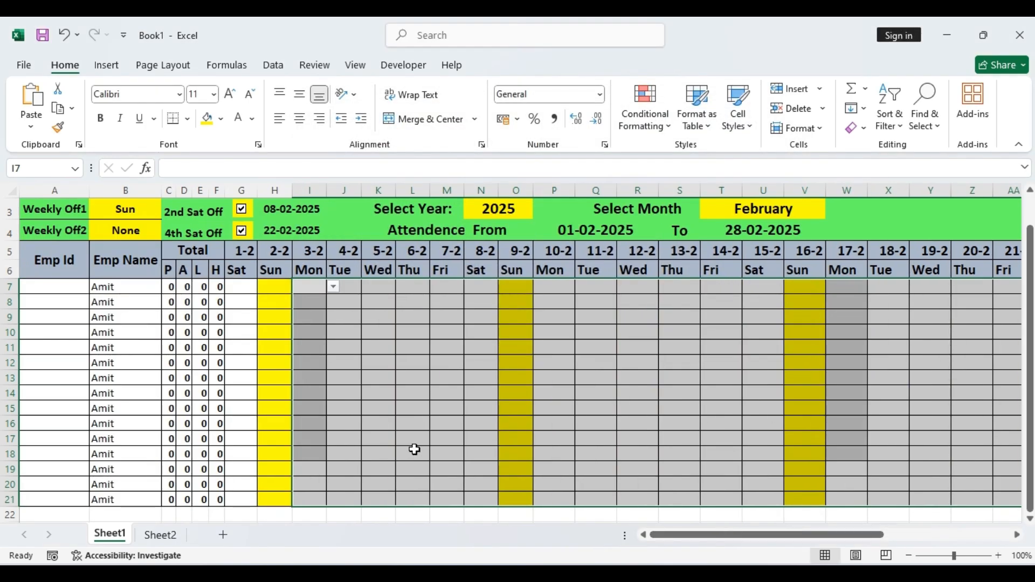
left_click_drag(240, 287, 881, 503)
left_click(664, 124)
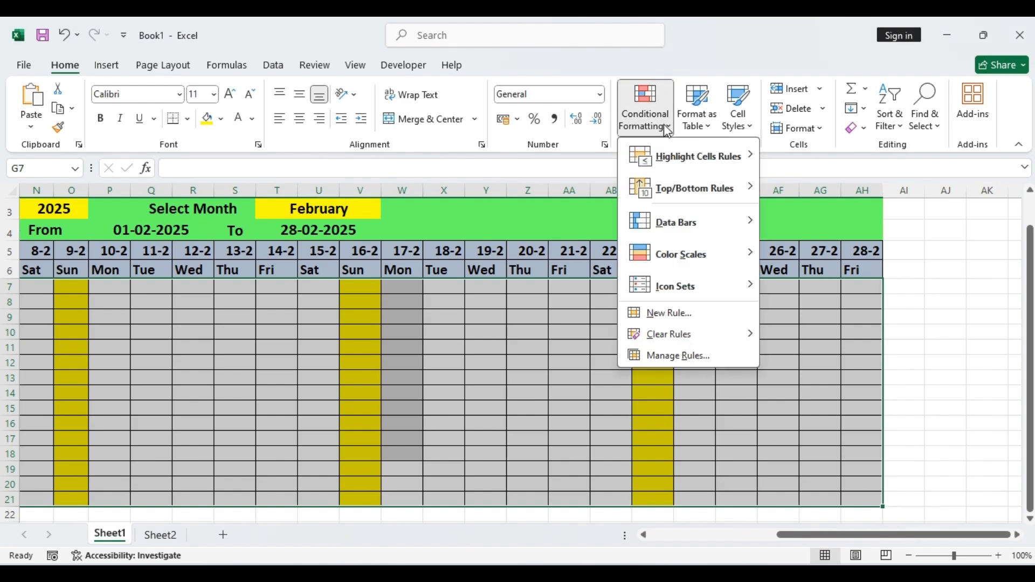
left_click(662, 353)
left_click(455, 199)
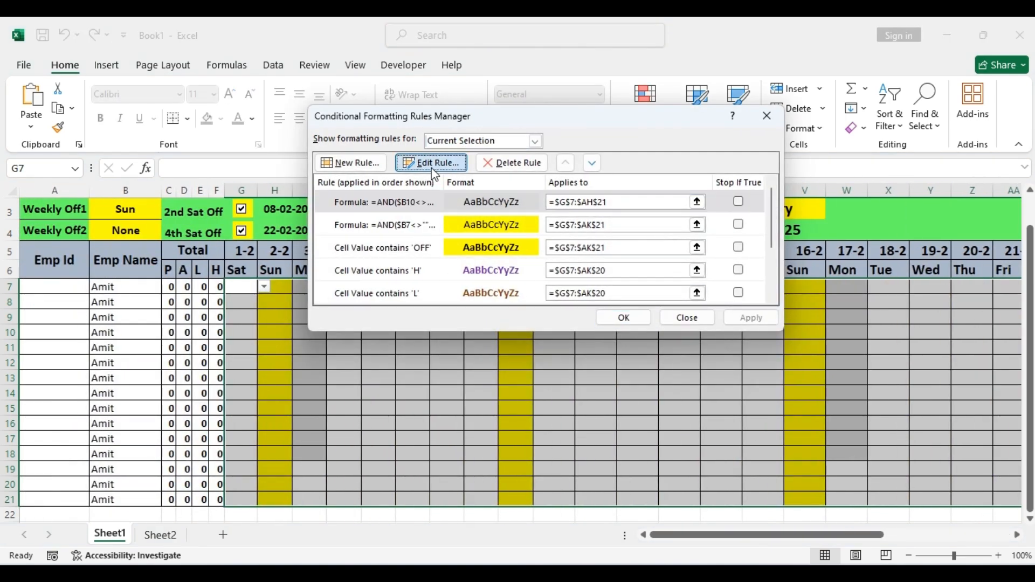
left_click(426, 162)
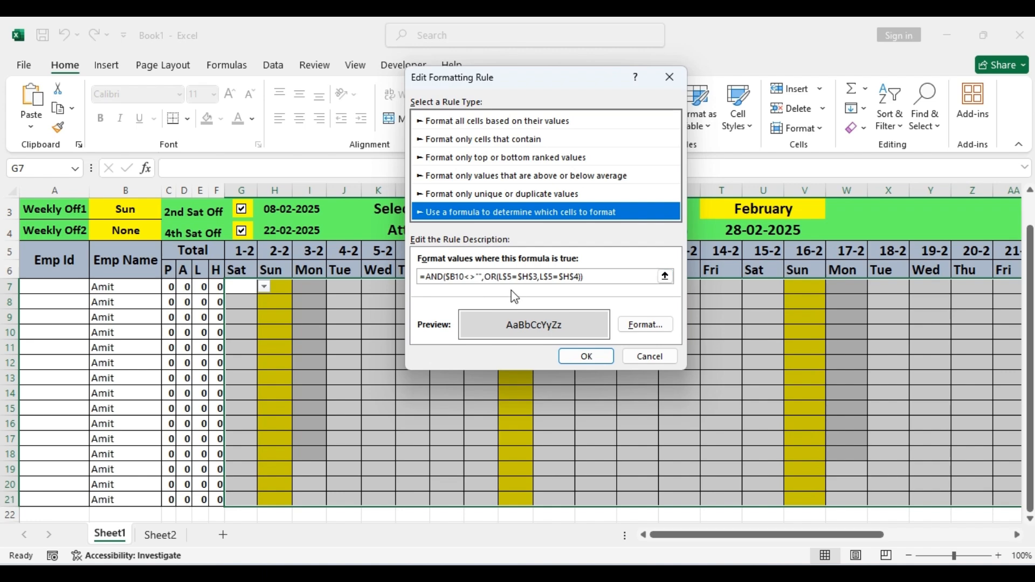
left_click(505, 277)
key("BackSpace")
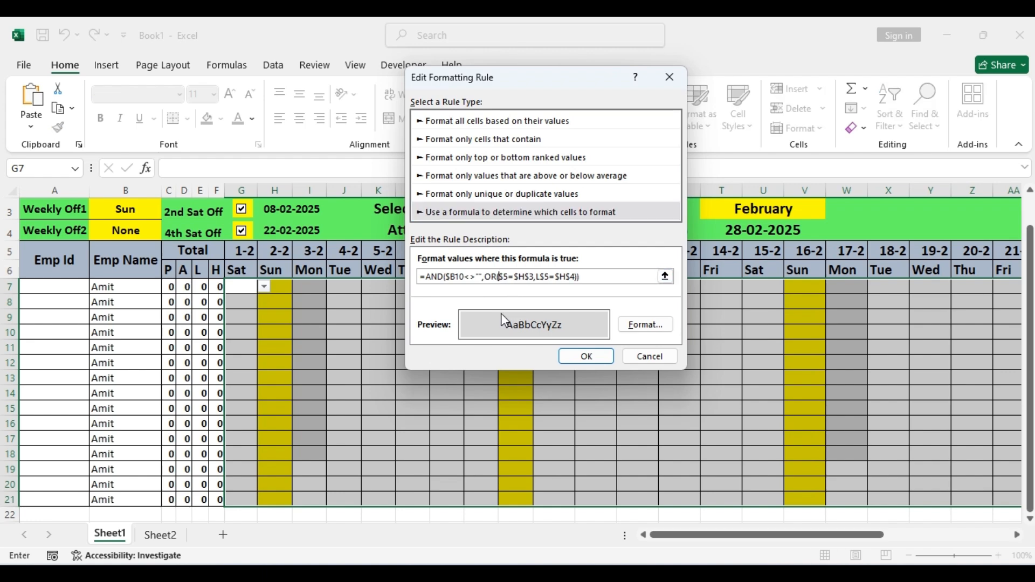
type("G")
type("G")
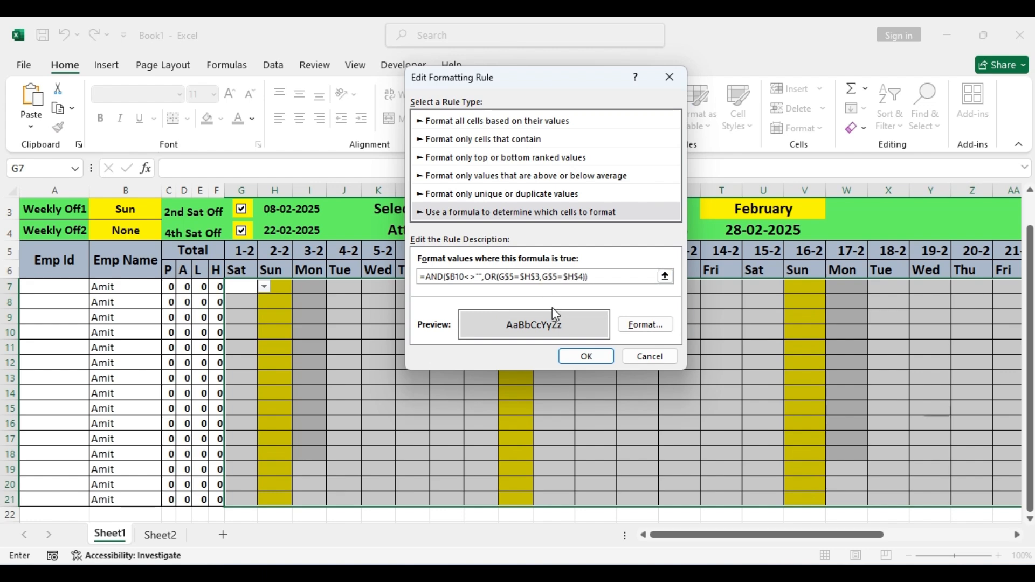
left_click(587, 356)
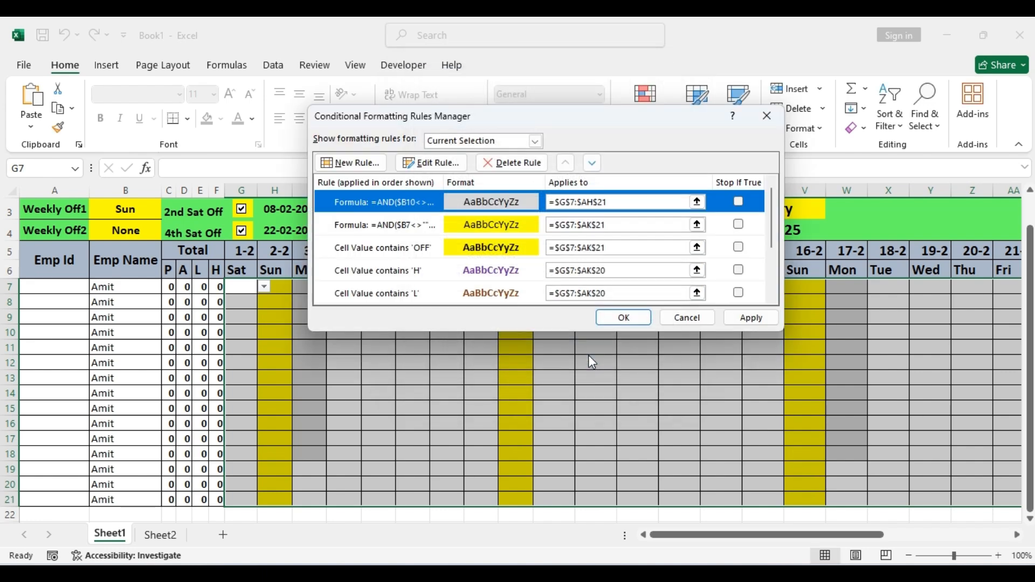
left_click(749, 323)
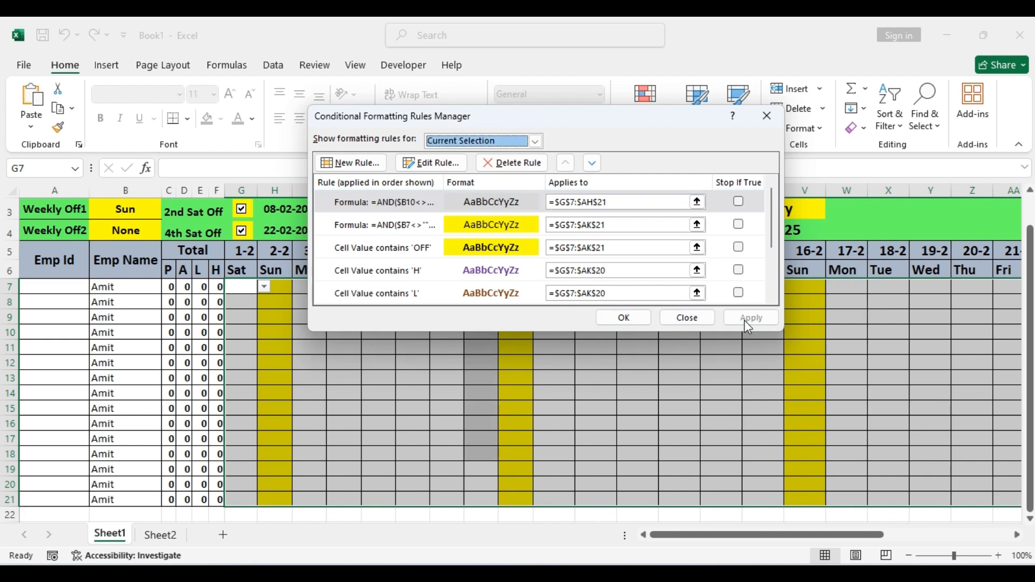
- Correct the grey rule's employee name reference to $B7 so its formula reads =AND($B7<>"",OR(G$5=$H$3,G$5=$H$4))
left_click_drag(655, 123, 838, 144)
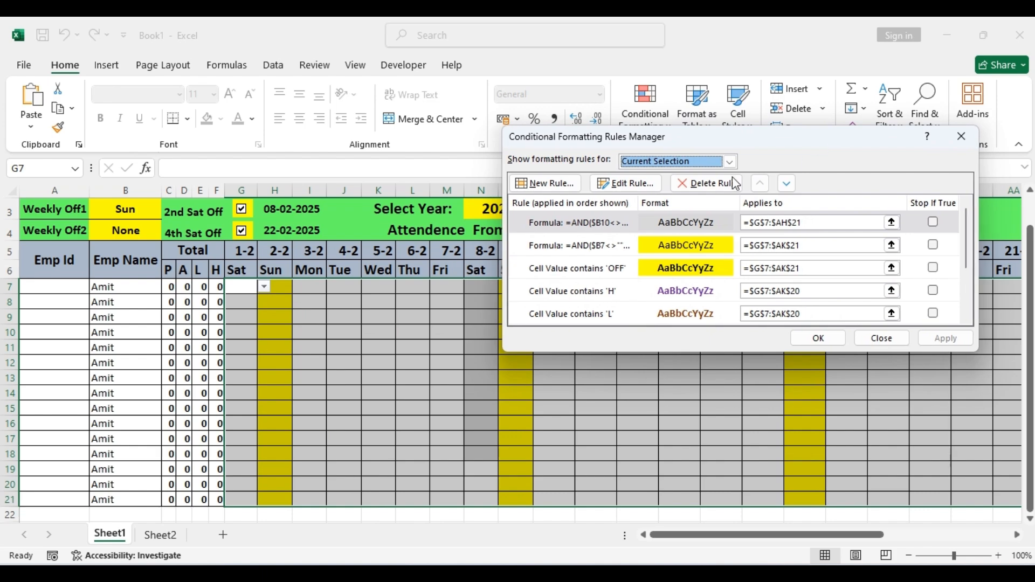
left_click(603, 231)
left_click(614, 185)
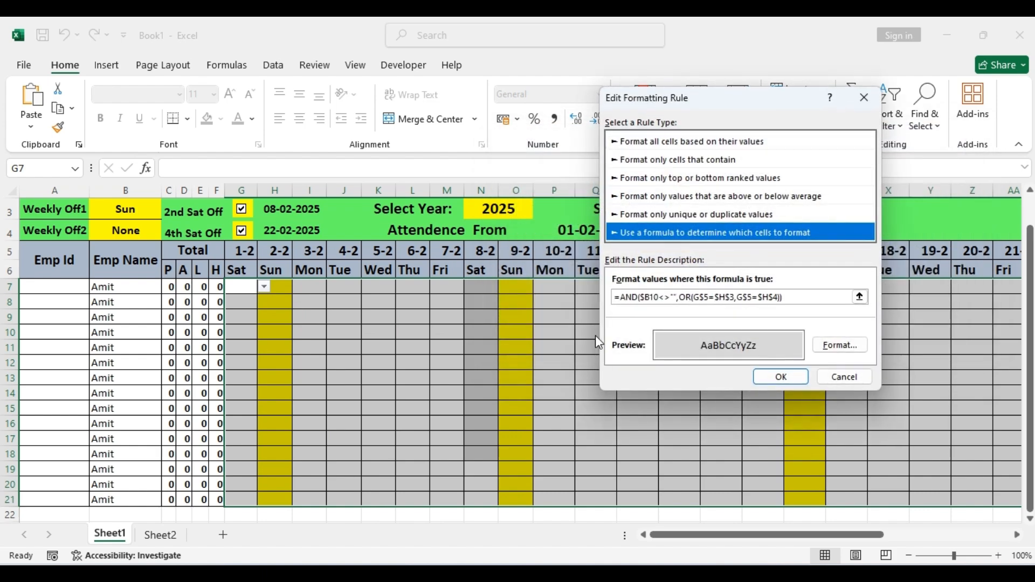
left_click(660, 298)
key("BackSpace")
key("BackSpace")
type("7")
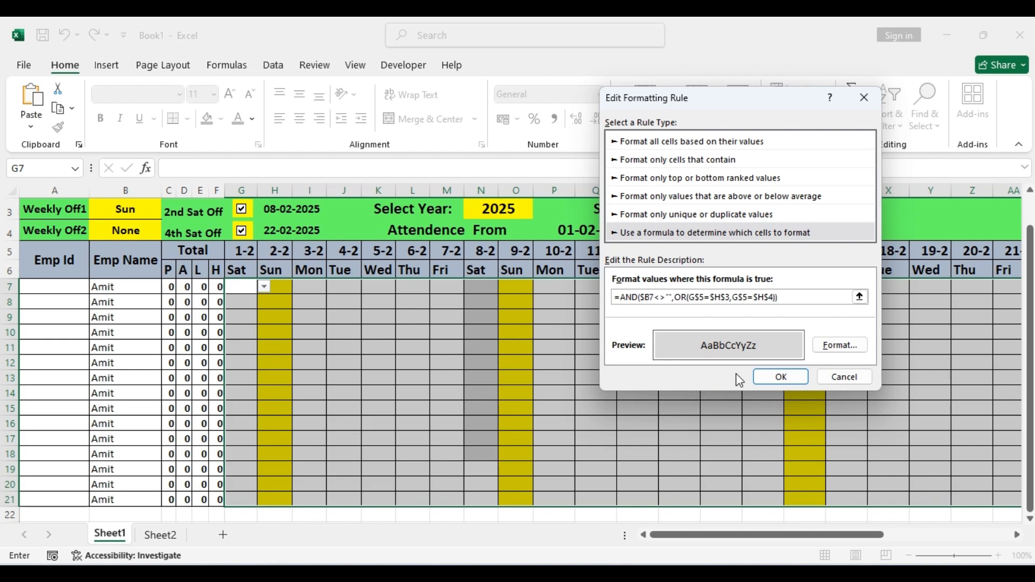
left_click(781, 377)
left_click(943, 338)
left_click(818, 337)
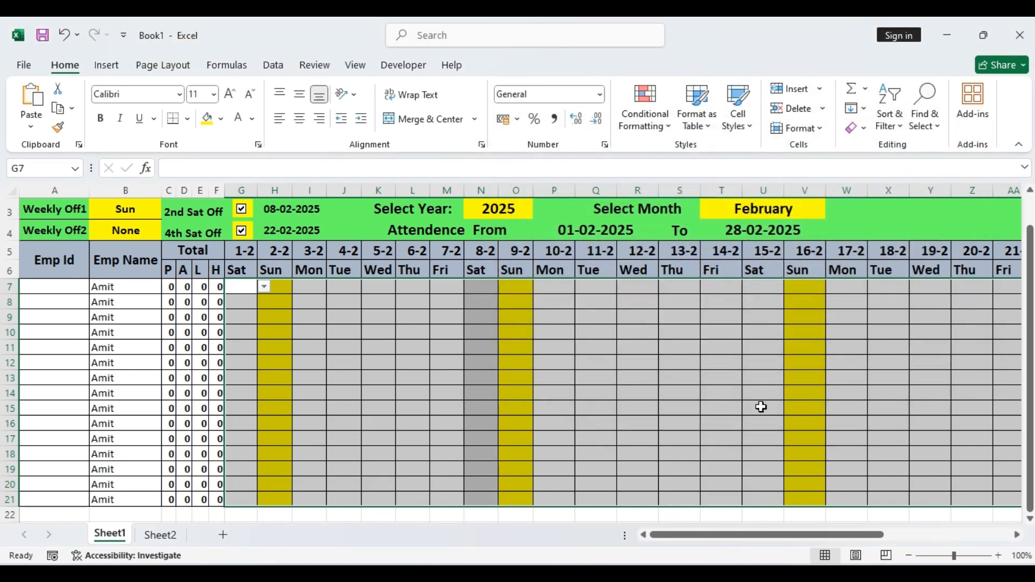
- Test the Saturday highlighting by toggling 2nd Sat Off and 4th Sat Off, leaving both unchecked
left_click(761, 407)
scroll(776, 380, "down", 1)
scroll(777, 378, "up", 2)
scroll(778, 367, "down", 2)
left_click_drag(791, 539, 677, 539)
scroll(917, 455, "up", 2)
left_click(242, 262)
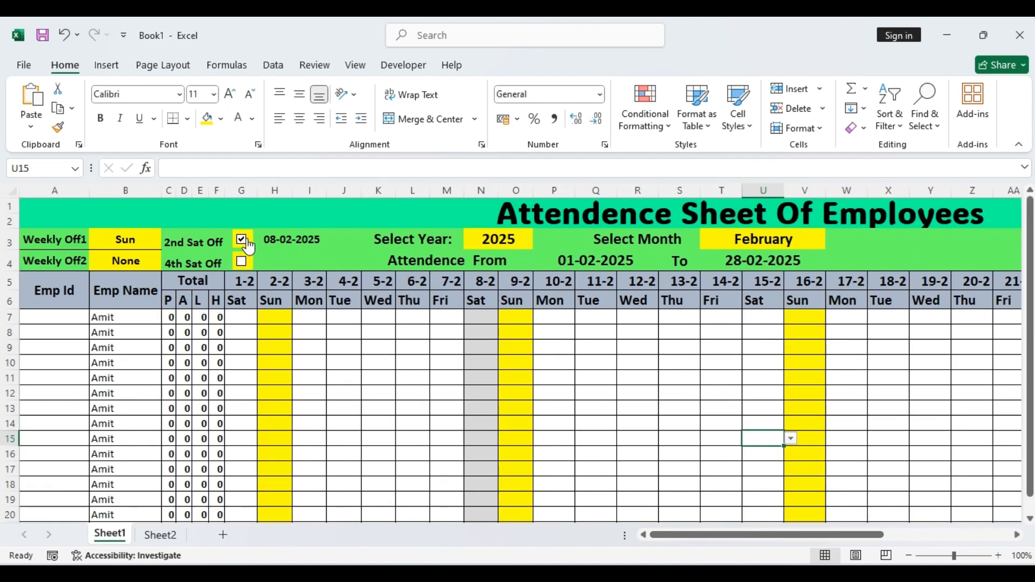
left_click(242, 241)
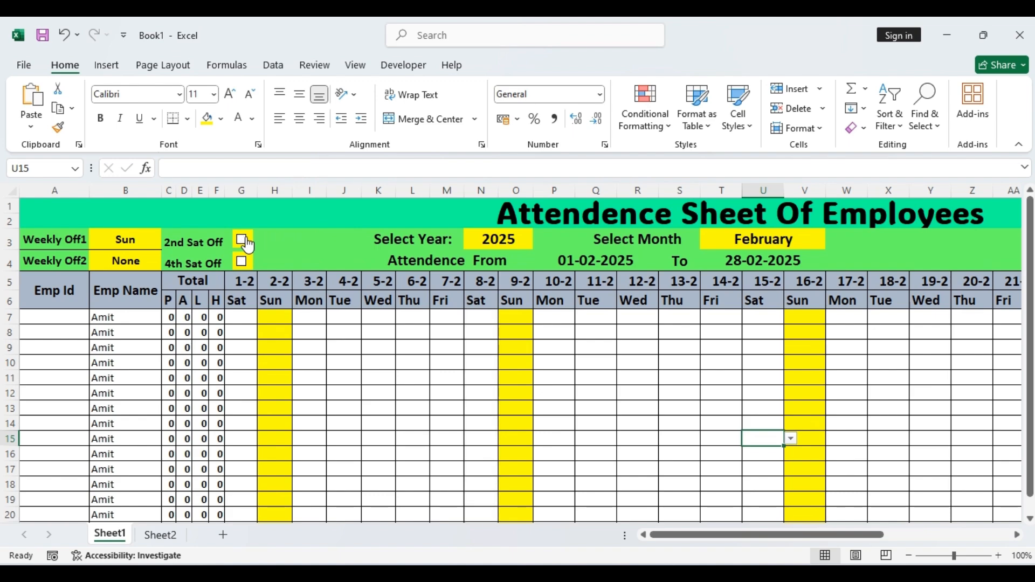
left_click(242, 241)
left_click(242, 262)
left_click(242, 241)
left_click(243, 262)
- Set the selected year in the header to 2024 to check the February columns beyond day 28
left_click(178, 314)
left_click(170, 317)
left_click_drag(714, 535, 908, 537)
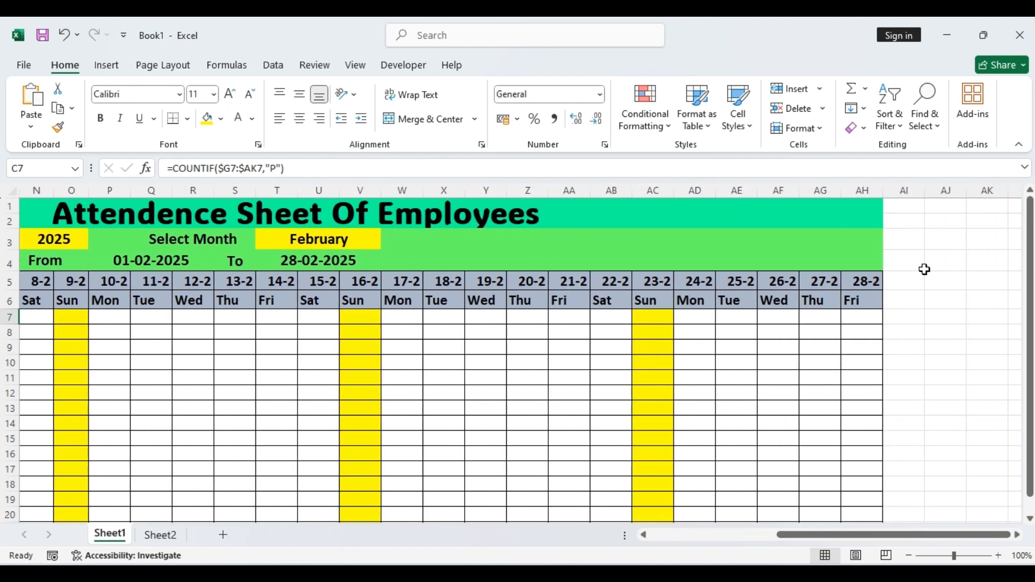
left_click_drag(911, 209, 912, 226)
left_click(81, 237)
left_click(95, 242)
left_click(86, 257)
- Start a formula-based conditional formatting rule for AI1:AI2 with the formula =$AI$5<>""
left_click_drag(911, 208, 913, 223)
left_click(645, 111)
left_click(671, 310)
left_click(641, 217)
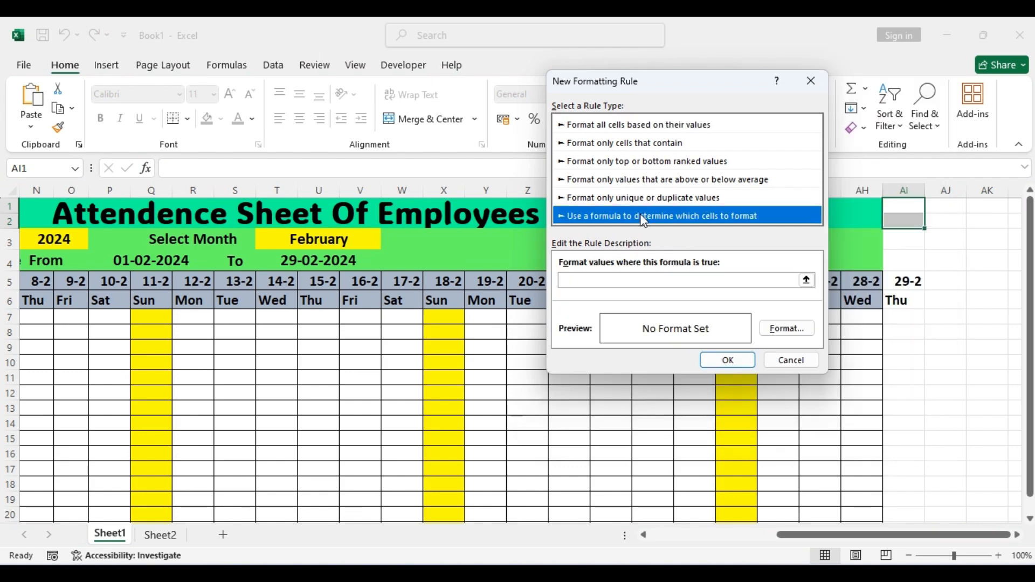
left_click(644, 278)
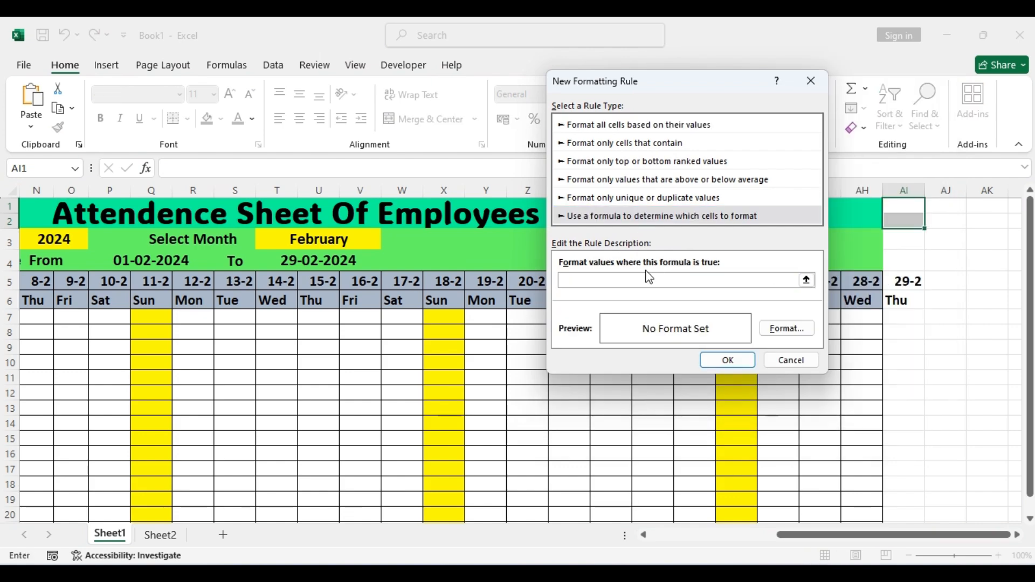
left_click(906, 278)
type("=\"\"")
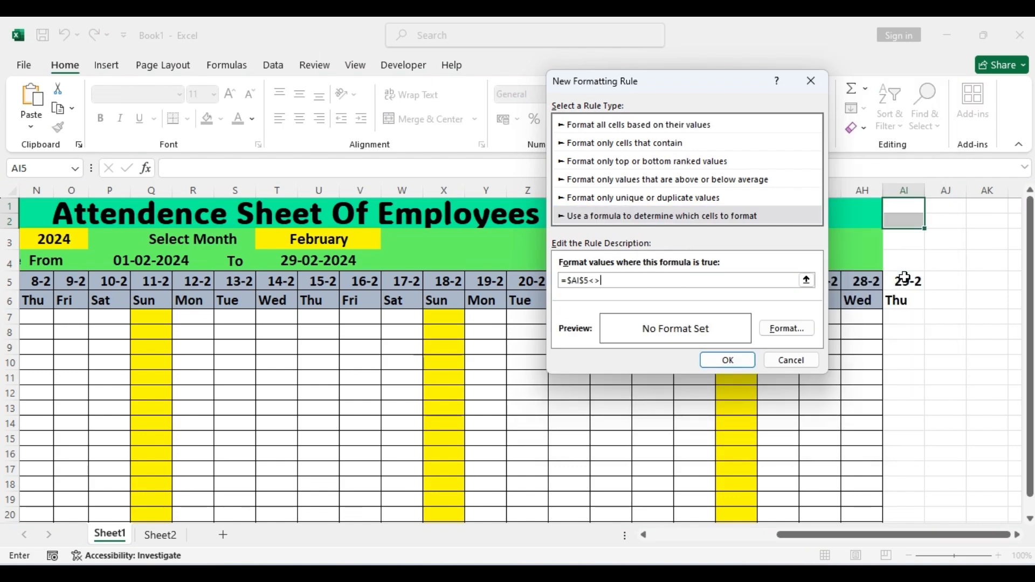
- Give the AI1:AI2 rule a teal-green fill matching the title band and create the rule
left_click(787, 328)
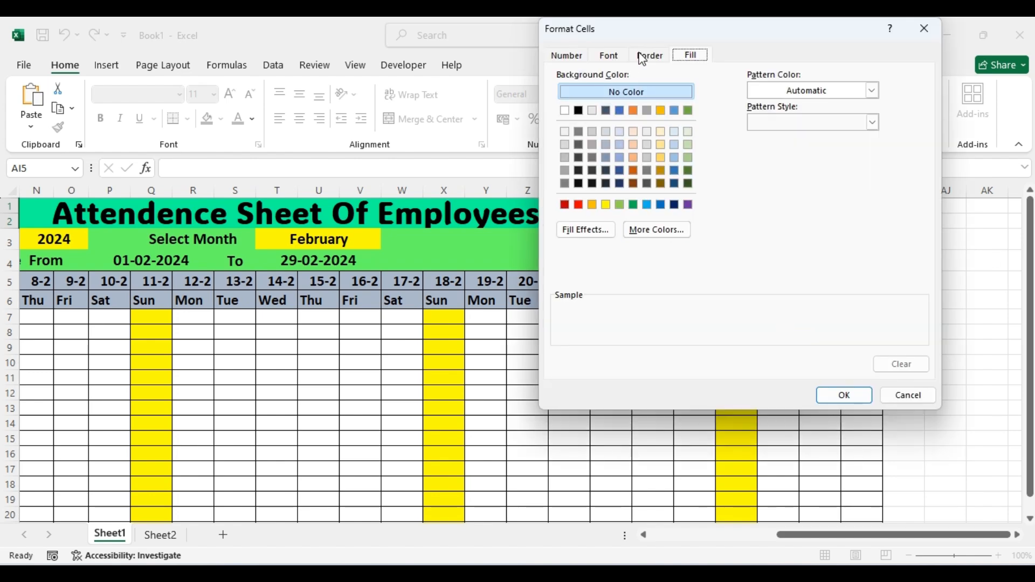
left_click(670, 235)
left_click(669, 185)
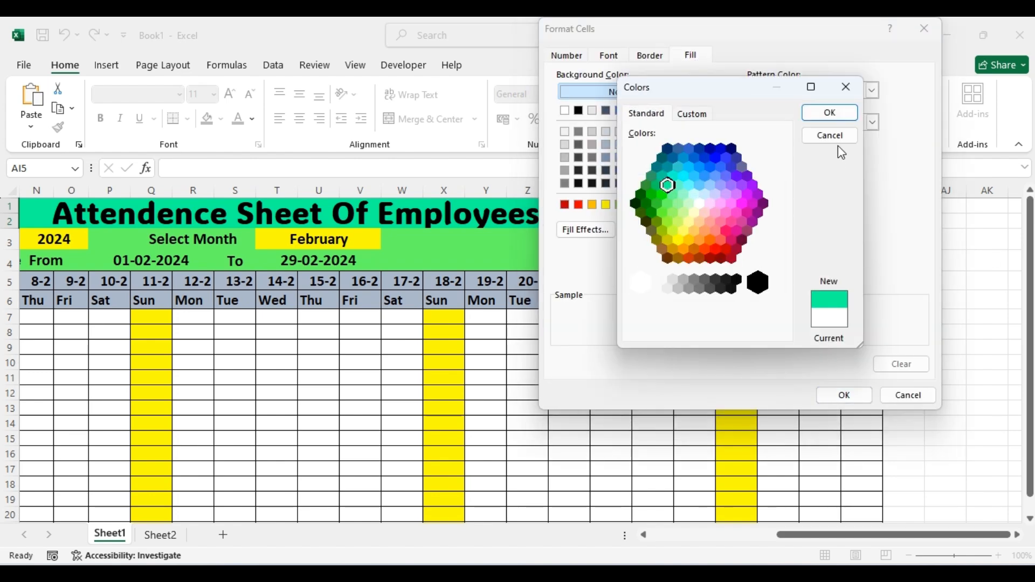
left_click(831, 113)
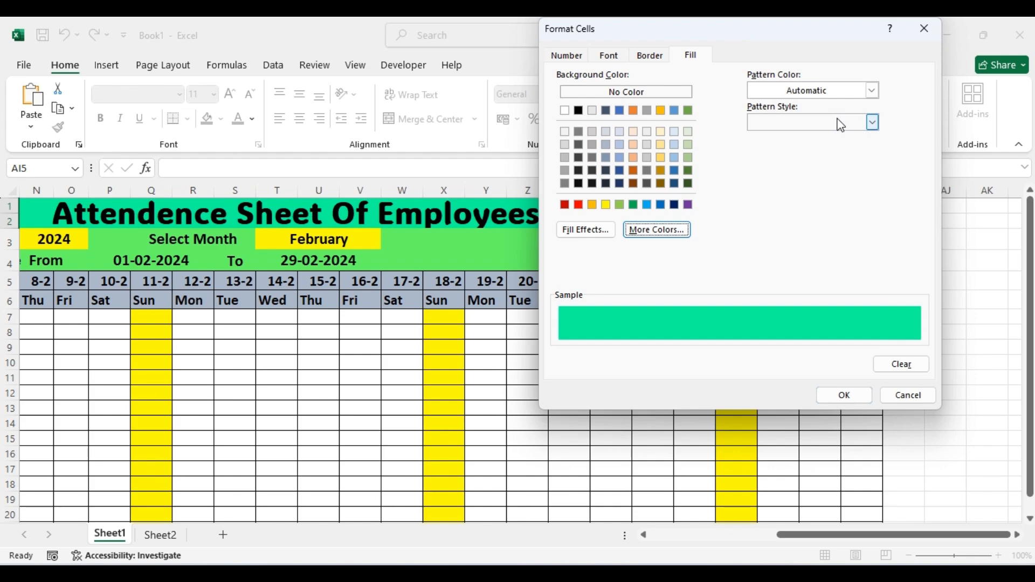
left_click(844, 401)
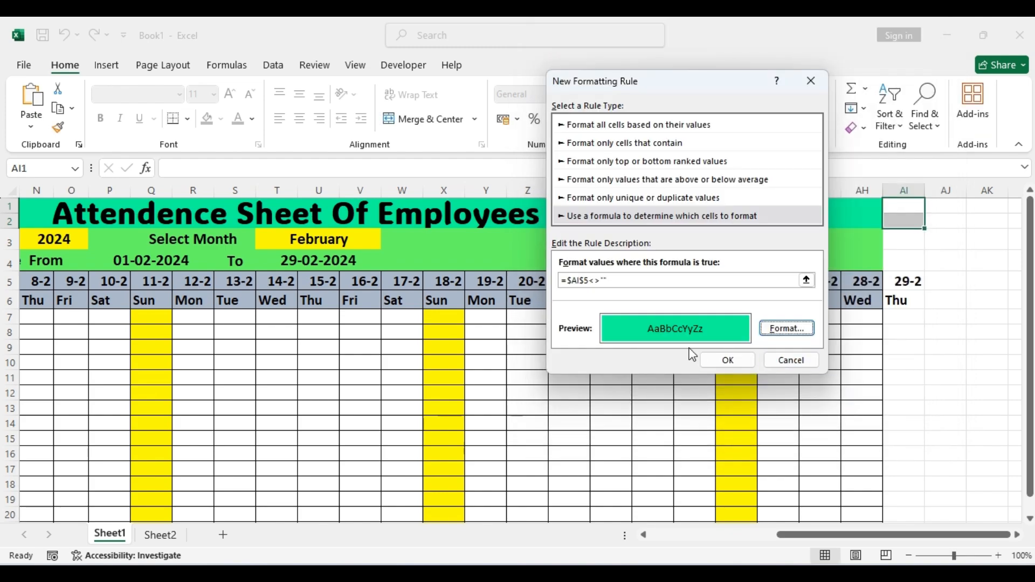
left_click(725, 358)
- Start a formula-based conditional formatting rule for AI3:AI4 with the formula =$AJ$5<>""
left_click_drag(911, 241, 914, 263)
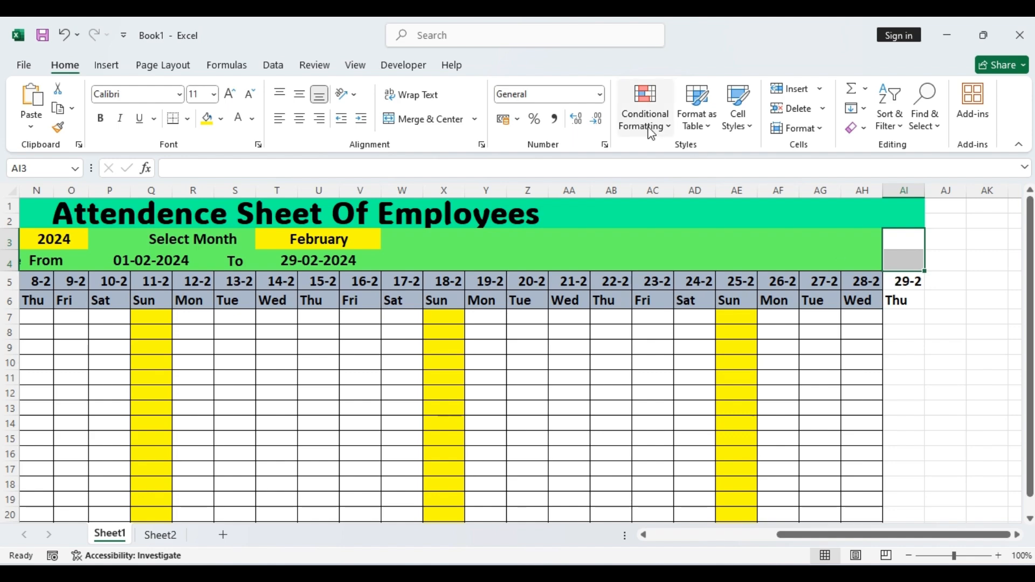
left_click(645, 111)
left_click(671, 313)
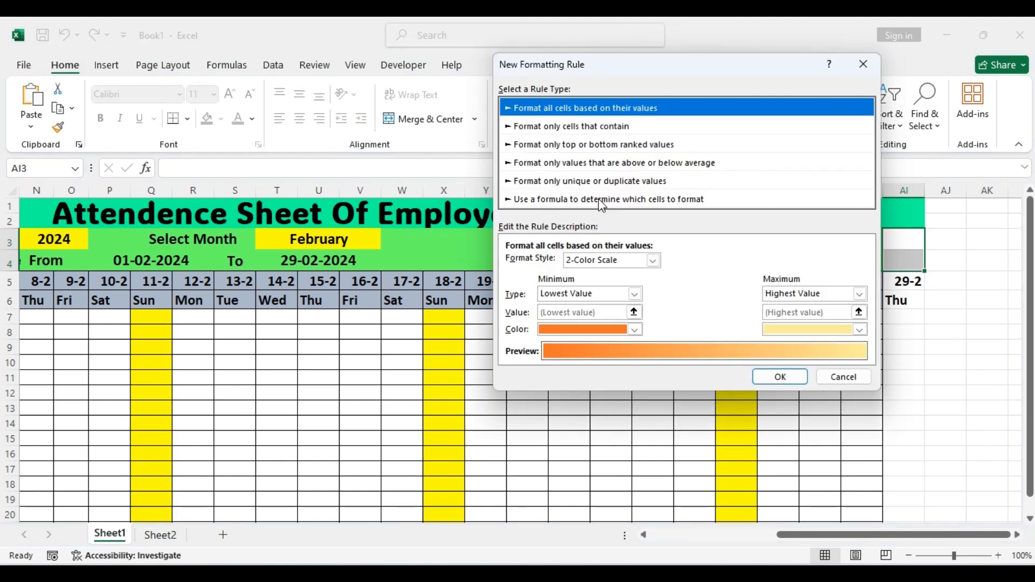
left_click(601, 200)
left_click(619, 265)
left_click(932, 281)
type("<>")
left_click(733, 313)
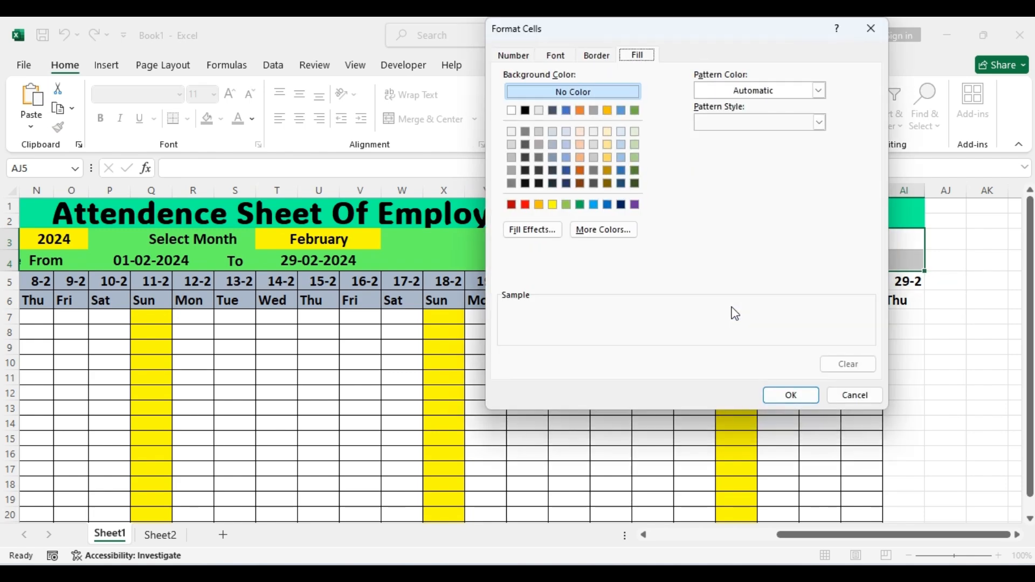
- Give the AI3:AI4 rule a light green fill matching the header band and create the rule
left_click(600, 229)
left_click(620, 200)
left_click(616, 187)
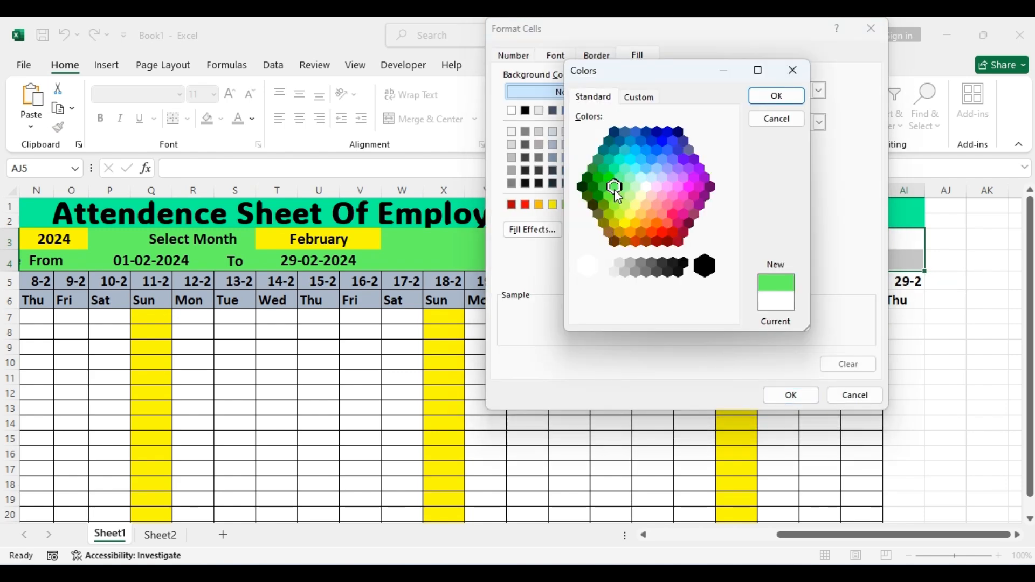
left_click(775, 97)
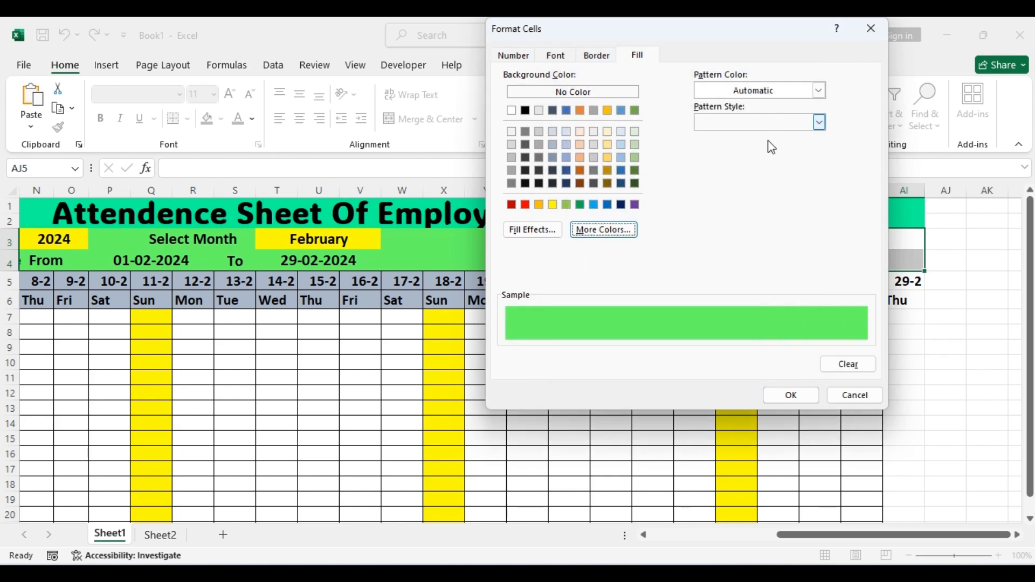
left_click(792, 397)
left_click(675, 343)
left_click(534, 347)
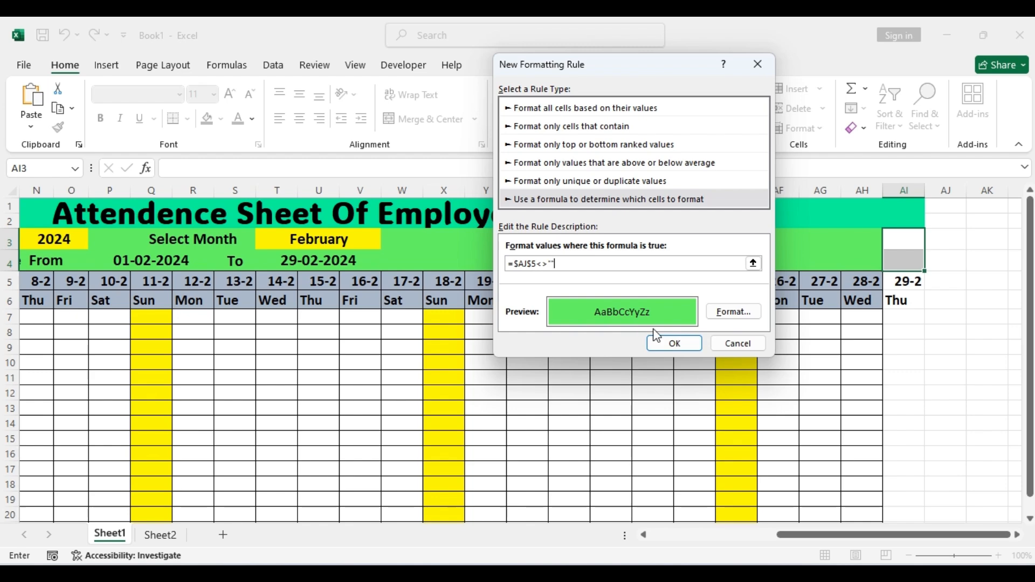
left_click(672, 343)
- Correct the AI3:AI4 rule's formula to =$AI$5<>"" and apply the change
left_click_drag(904, 238, 908, 264)
left_click(645, 111)
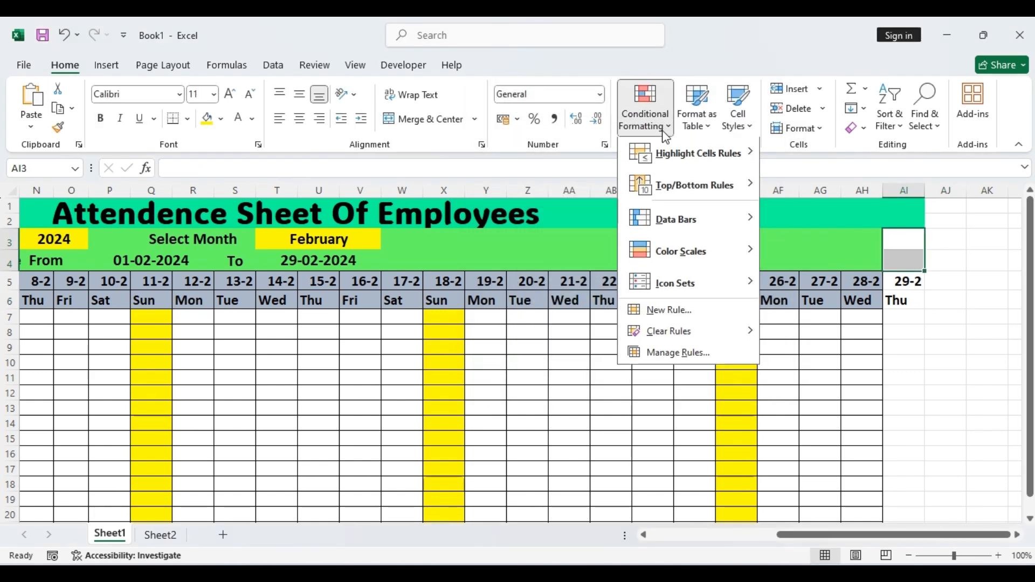
left_click(680, 356)
double_click(581, 190)
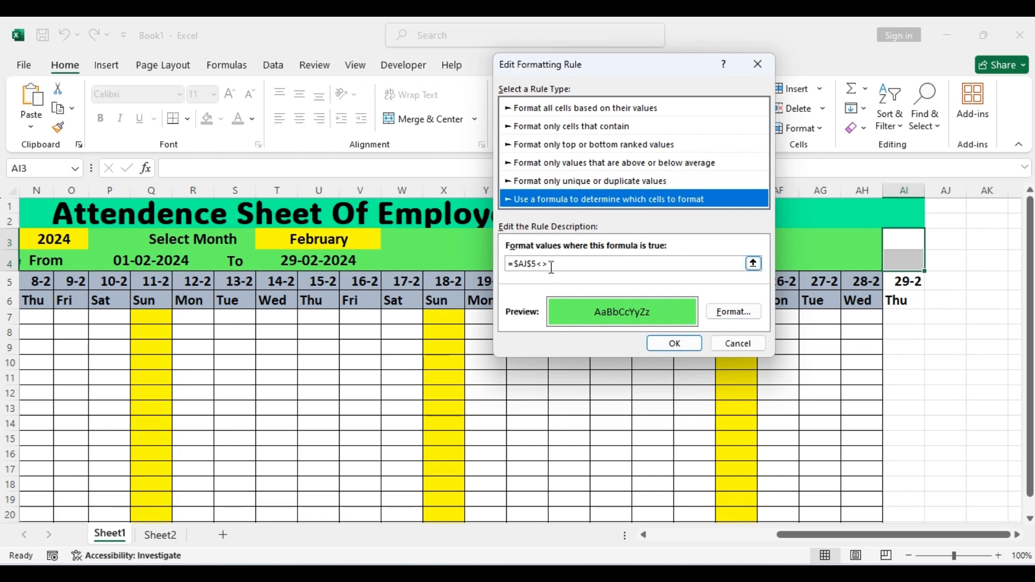
left_click(524, 264)
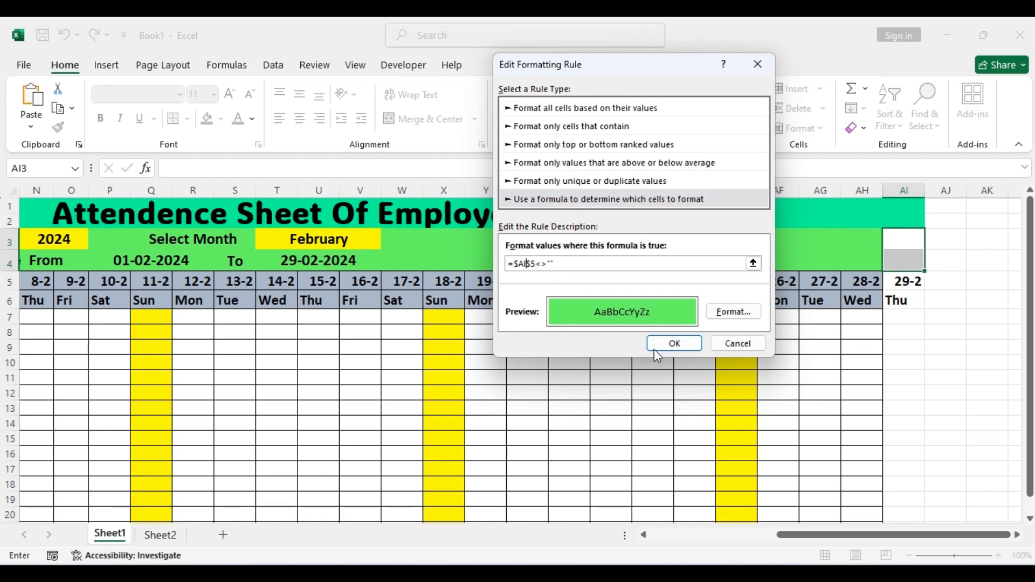
left_click(669, 345)
left_click(839, 308)
left_click(711, 305)
left_click(898, 362)
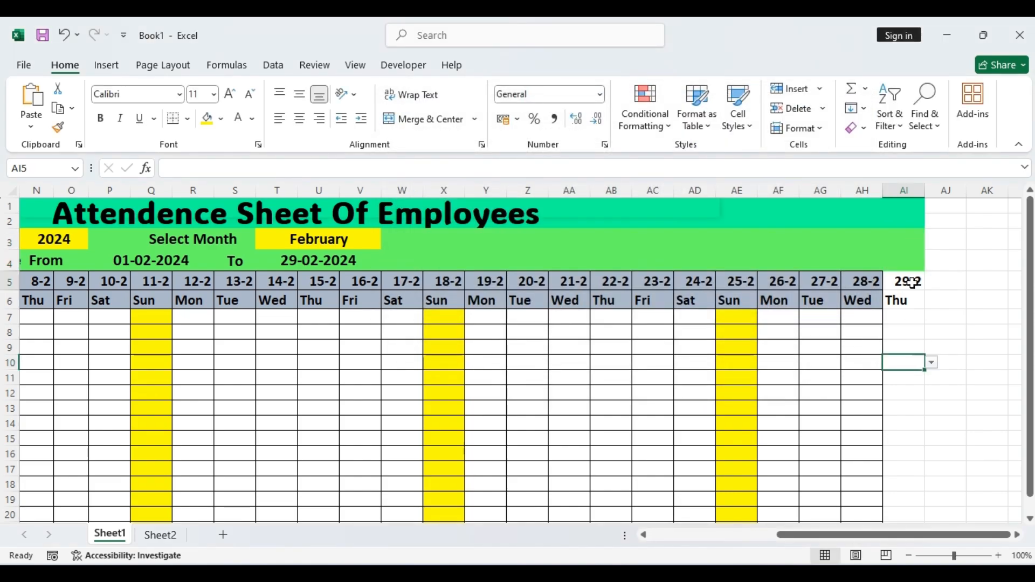
left_click_drag(912, 283, 906, 300)
left_click(645, 108)
left_click(685, 356)
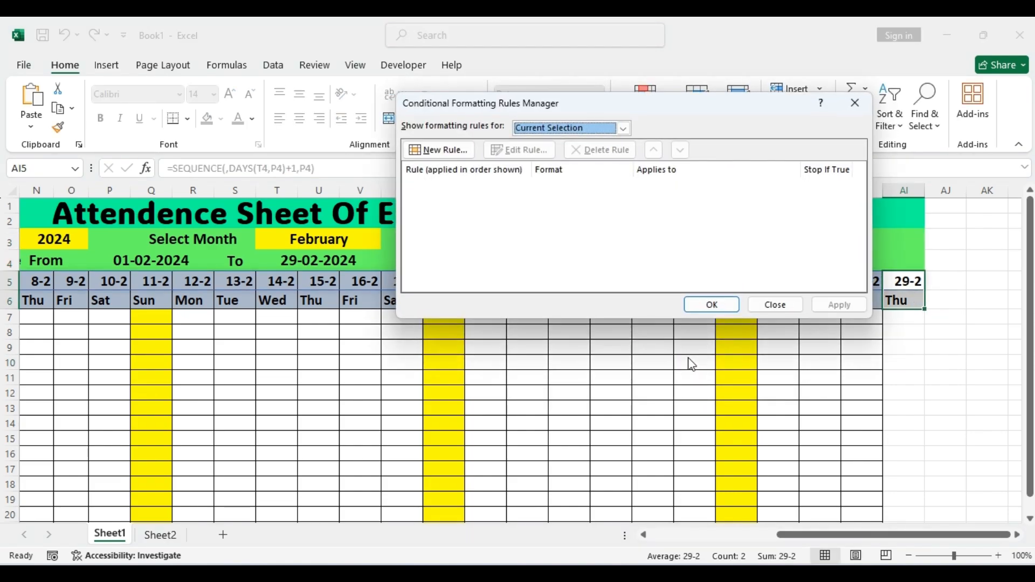
left_click(456, 150)
left_click(556, 183)
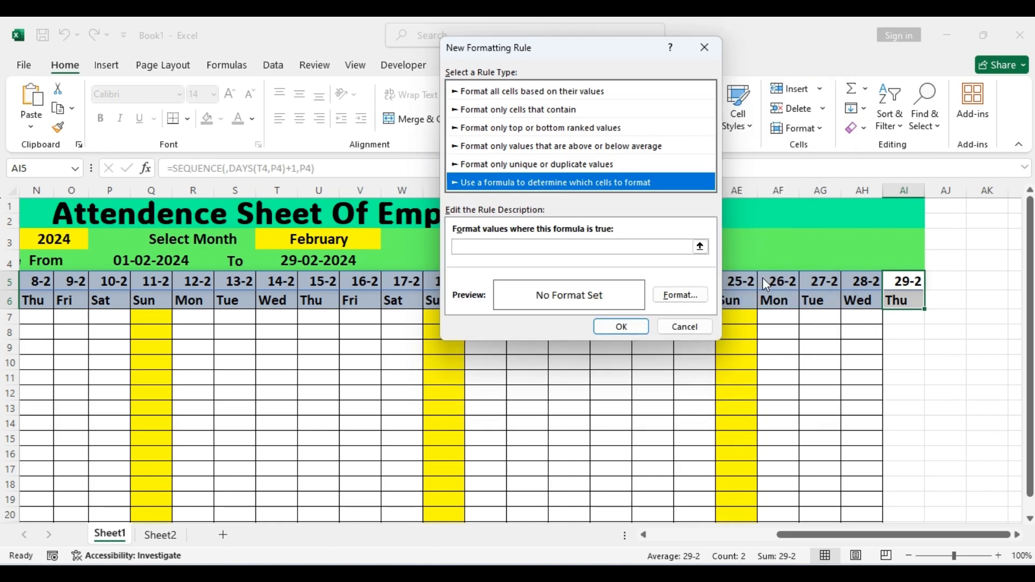
left_click(701, 248)
left_click(913, 282)
type("<>")
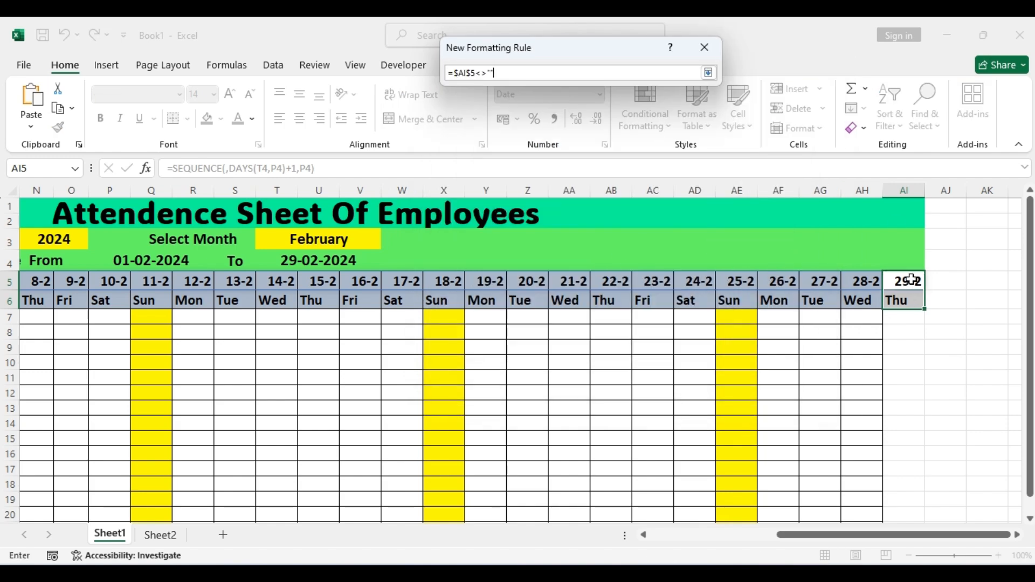
left_click(707, 75)
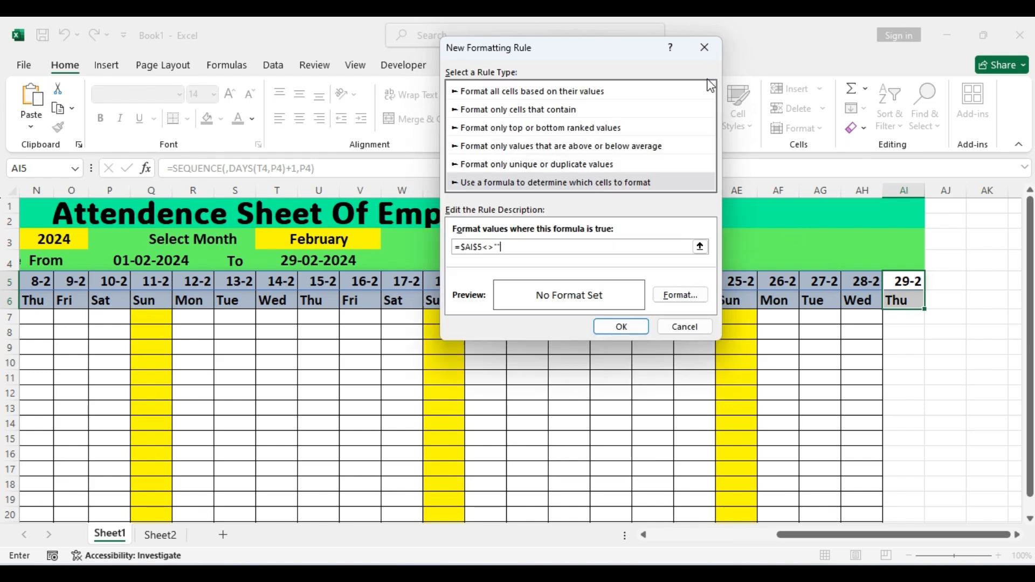
left_click(704, 331)
left_click(785, 303)
- Start a formula-based conditional formatting rule for AI5:AI6 with the formula =$AI$5<>""
left_click(651, 132)
left_click(663, 313)
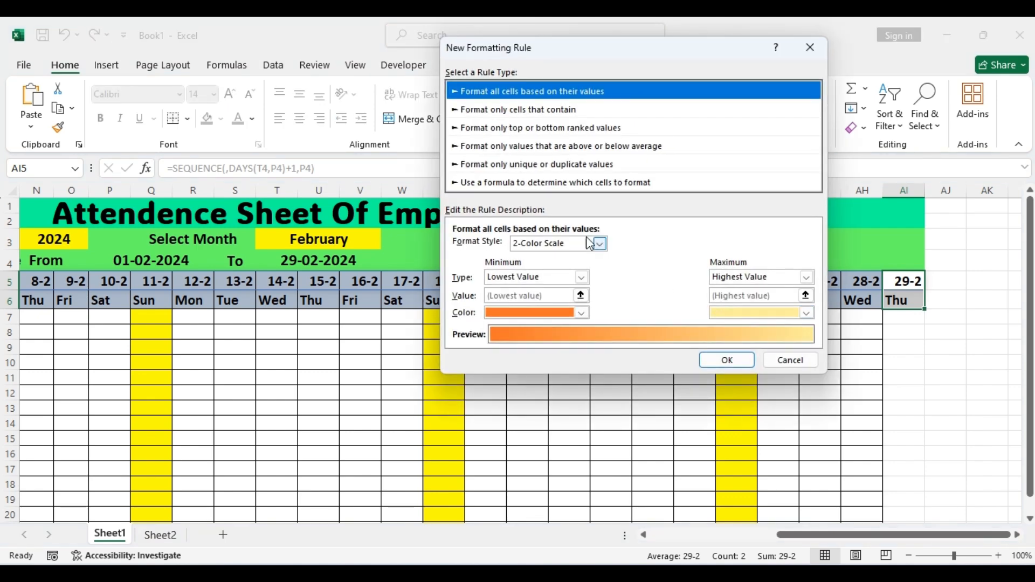
left_click(556, 182)
left_click(577, 247)
left_click(895, 281)
type("<>\"\"")
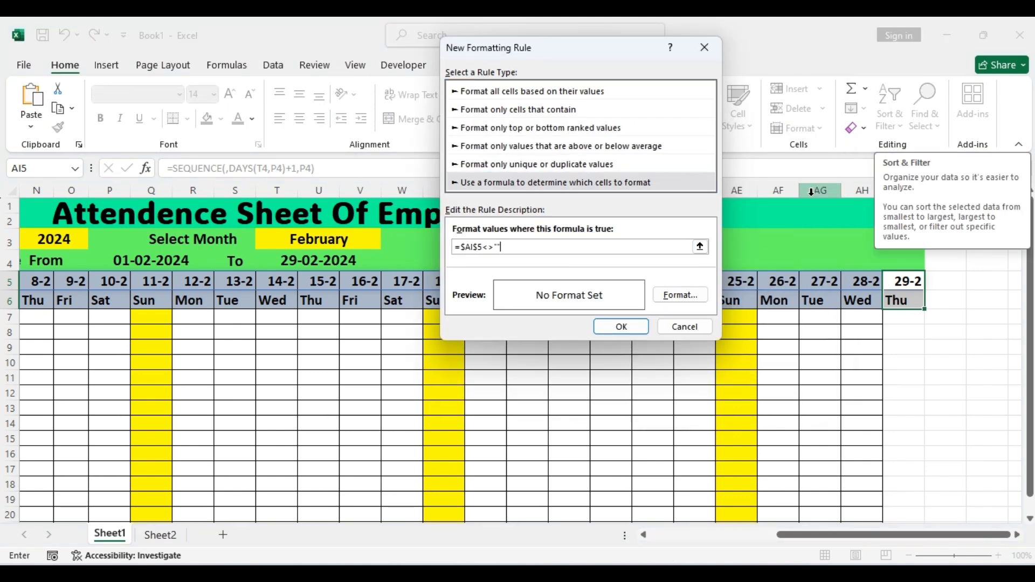
- Give the AI5:AI6 rule a light blue fill and an outline border, and create the rule
left_click(682, 295)
left_click(515, 144)
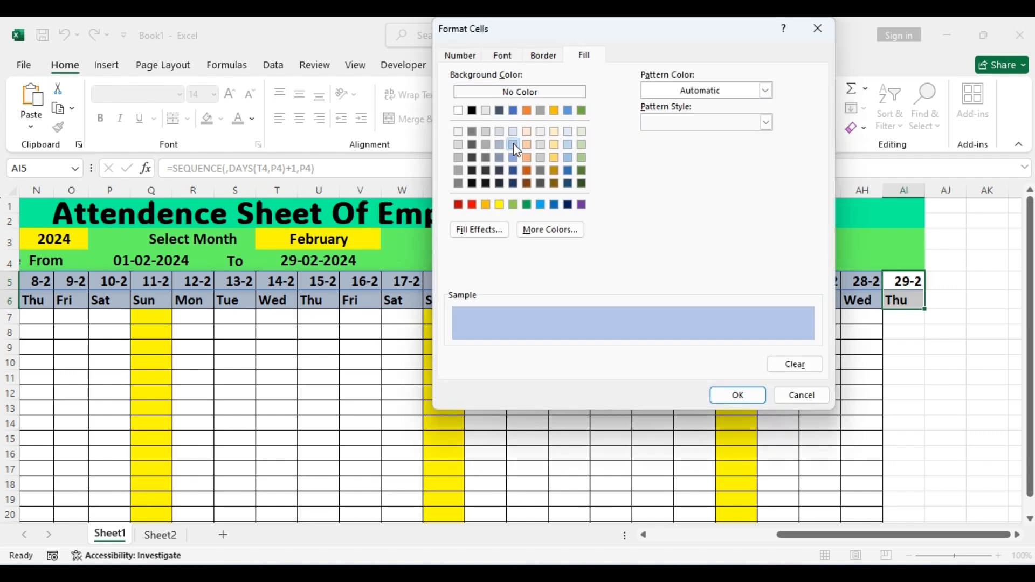
left_click(545, 56)
left_click(645, 104)
left_click(738, 395)
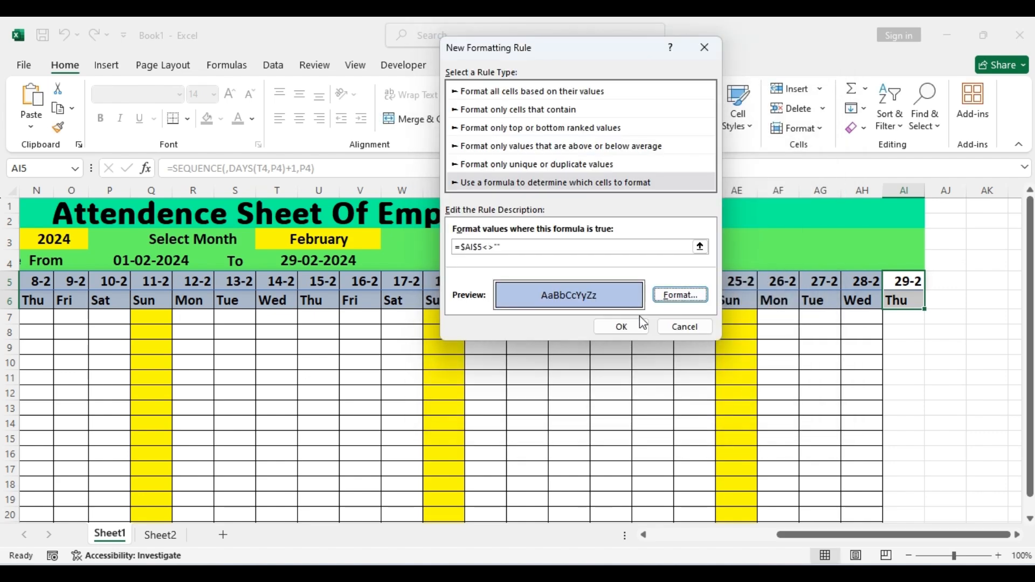
left_click(620, 323)
left_click_drag(909, 280, 915, 300)
left_click(948, 469)
- Compare the date header colours and change the AI5:AI6 rule's fill to a darker medium blue
left_click_drag(911, 535, 782, 535)
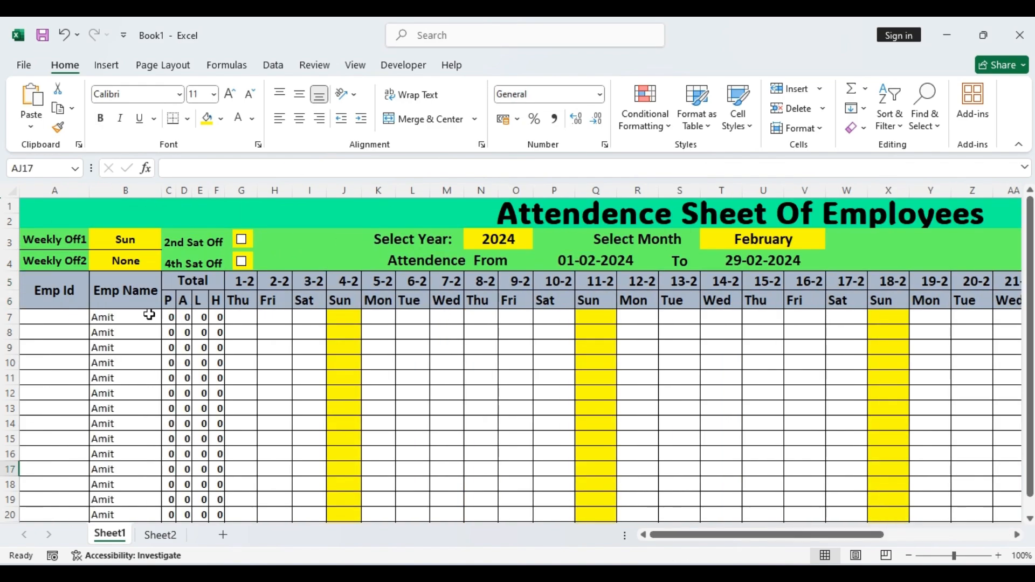
left_click_drag(863, 538, 982, 537)
left_click_drag(940, 284, 940, 300)
left_click(645, 110)
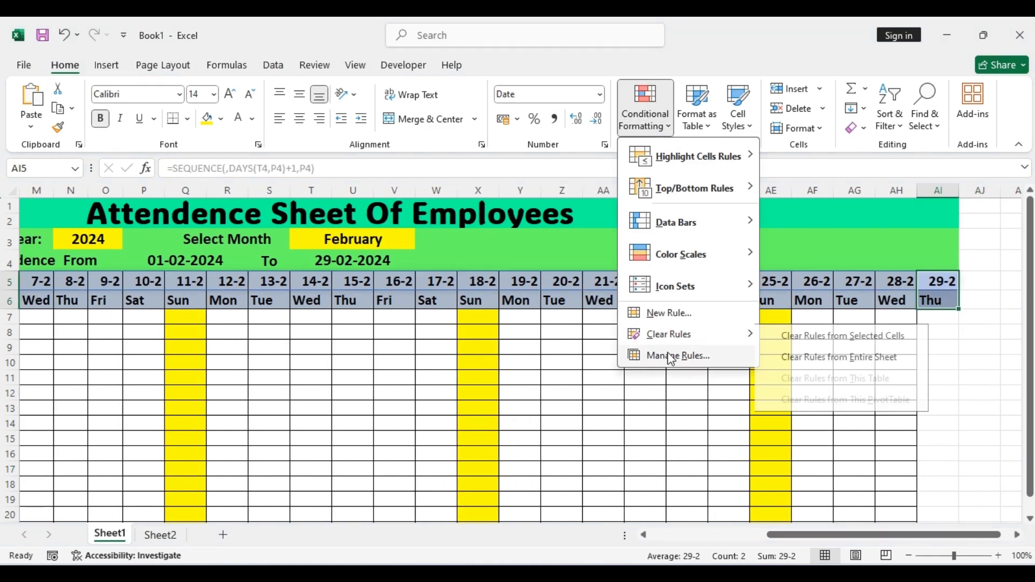
left_click(673, 355)
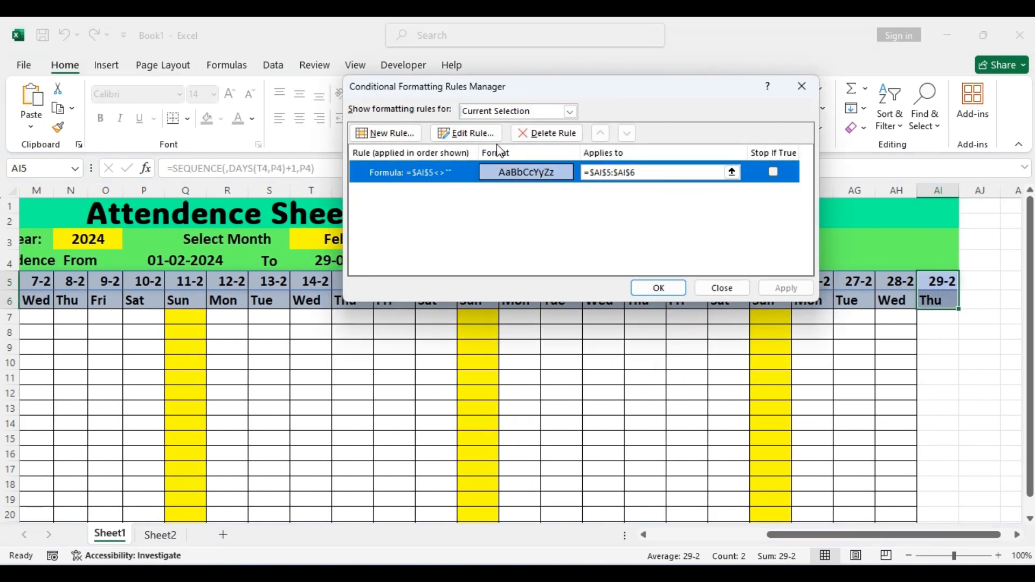
left_click(467, 133)
left_click(677, 293)
left_click(531, 55)
left_click(460, 157)
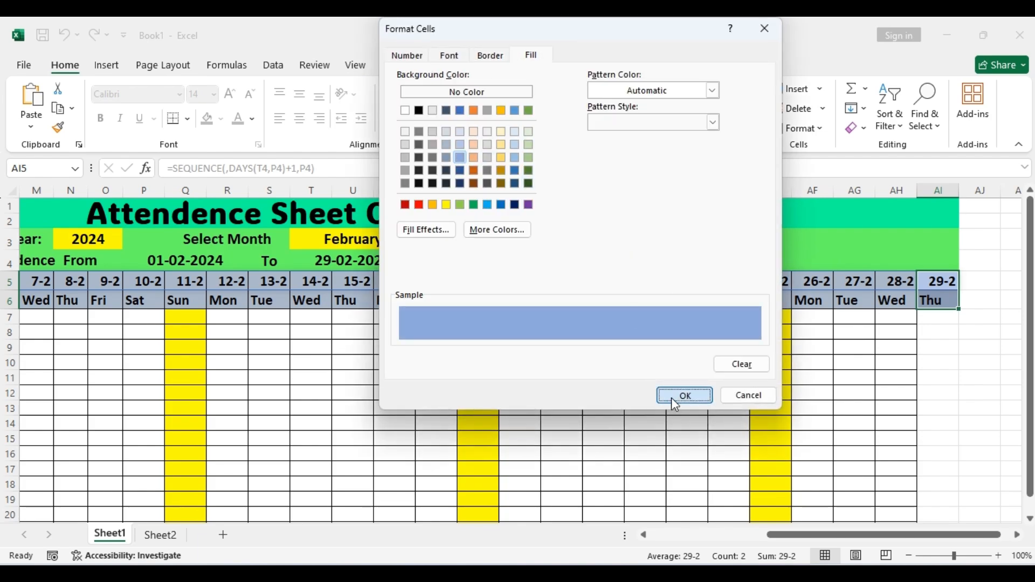
left_click(672, 400)
left_click(631, 327)
left_click(785, 289)
left_click(657, 289)
left_click(980, 362)
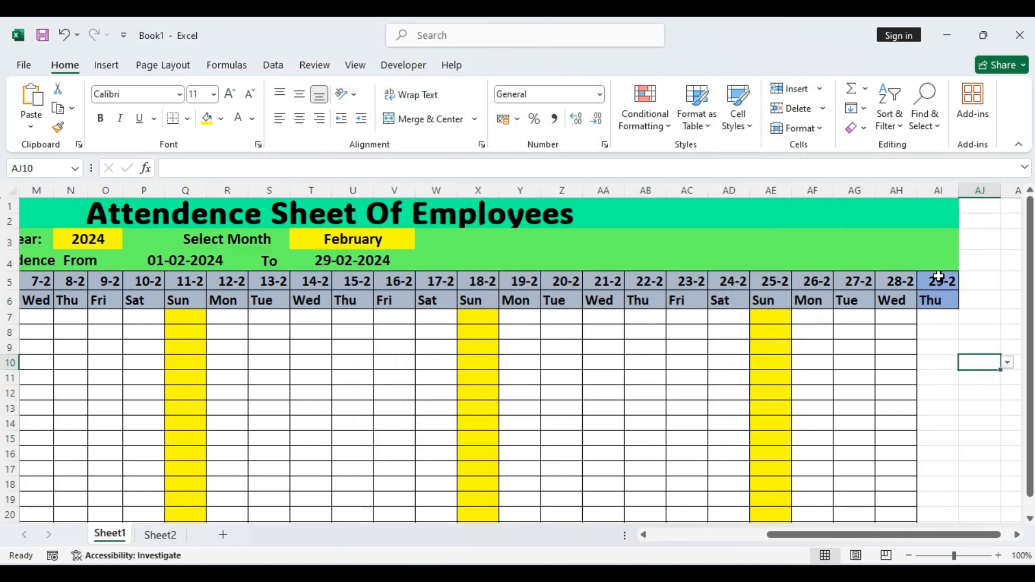
- Change the AI5:AI6 rule's fill to the blue-gray that matches the other date header cells
left_click_drag(939, 276, 938, 300)
left_click(645, 110)
left_click(672, 354)
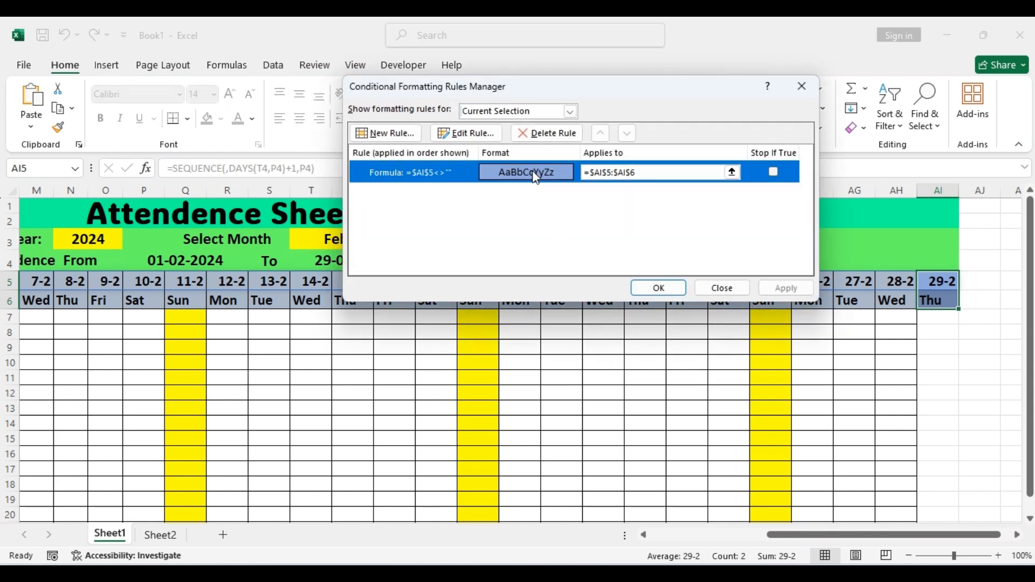
double_click(535, 173)
left_click(677, 294)
left_click(531, 55)
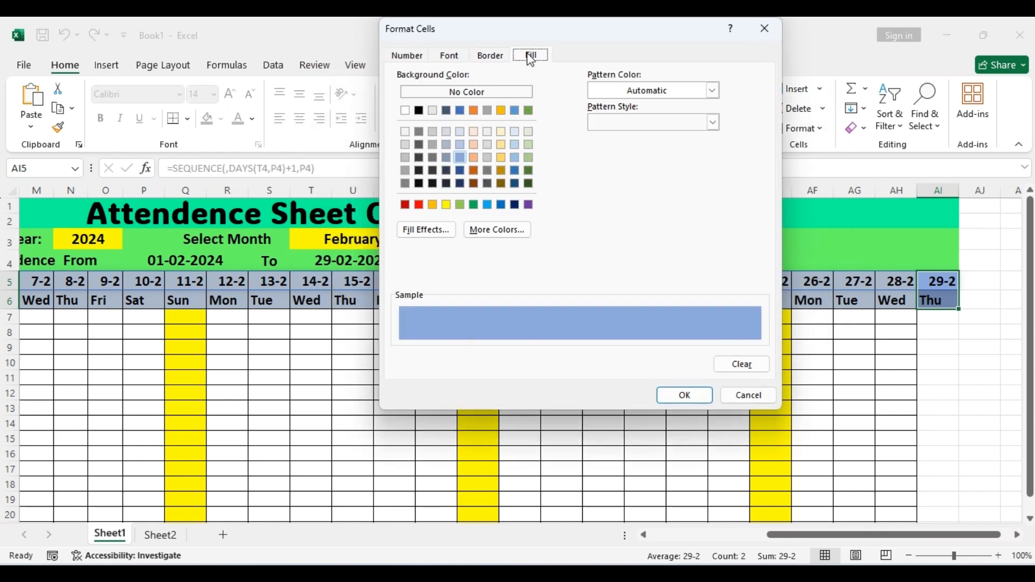
left_click(514, 131)
left_click(515, 158)
left_click(448, 144)
left_click(697, 400)
left_click(628, 326)
left_click(785, 289)
left_click(664, 288)
left_click(950, 348)
- Start a formula-based conditional formatting rule for AI7:AI21 with the formula =AND($AI$5<>"",$B7<>"")
left_click_drag(938, 318, 944, 504)
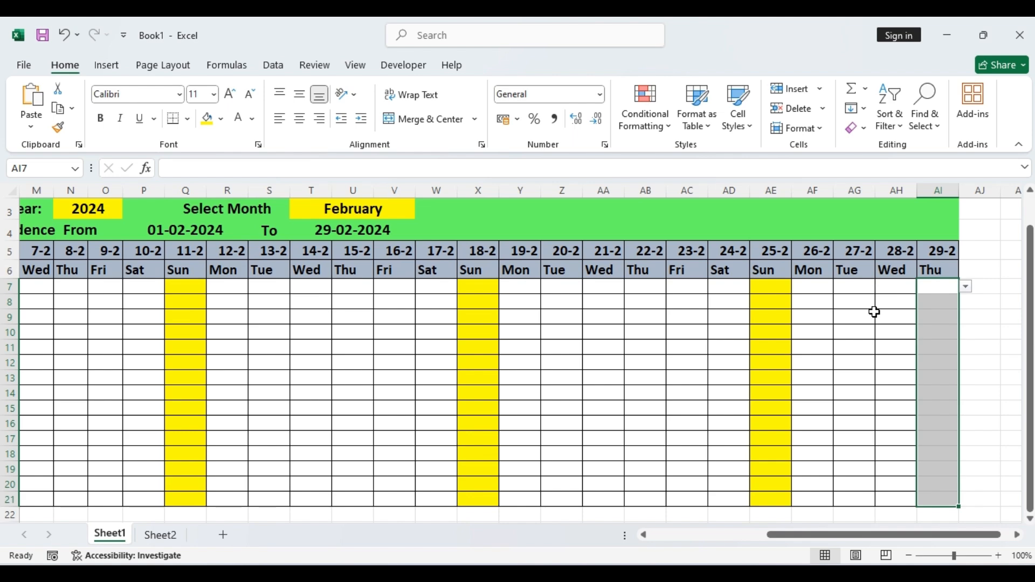
left_click(646, 120)
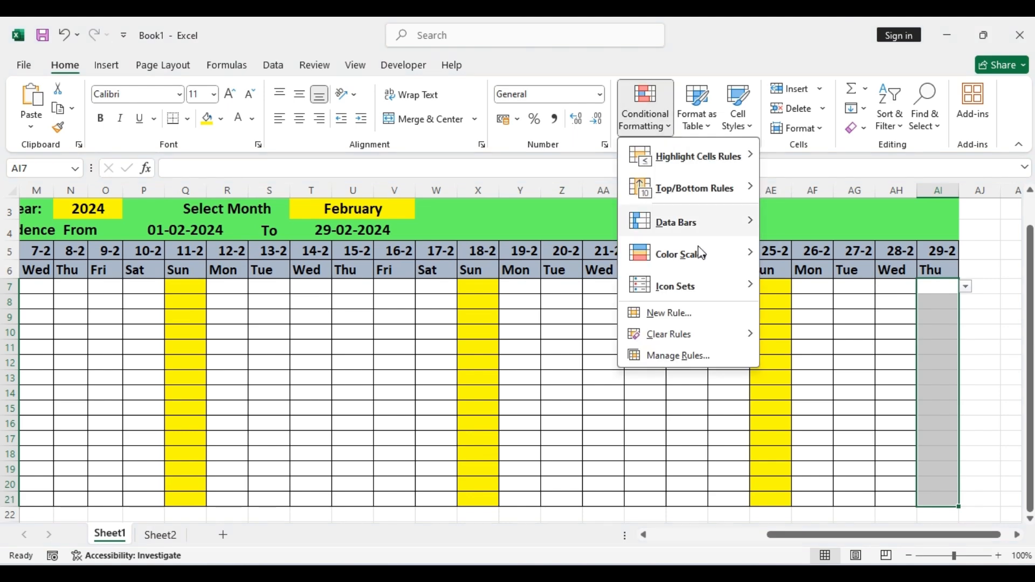
left_click(702, 319)
left_click(513, 167)
left_click(542, 231)
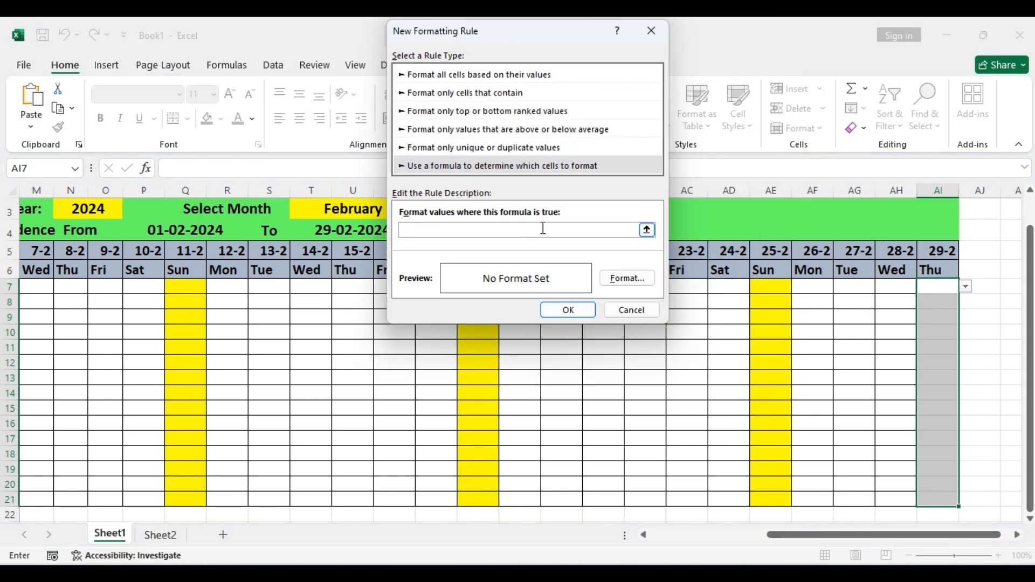
left_click(955, 251)
left_click(409, 230)
type("And(")
left_click(462, 231)
left_click_drag(862, 536, 723, 536)
left_click(127, 286)
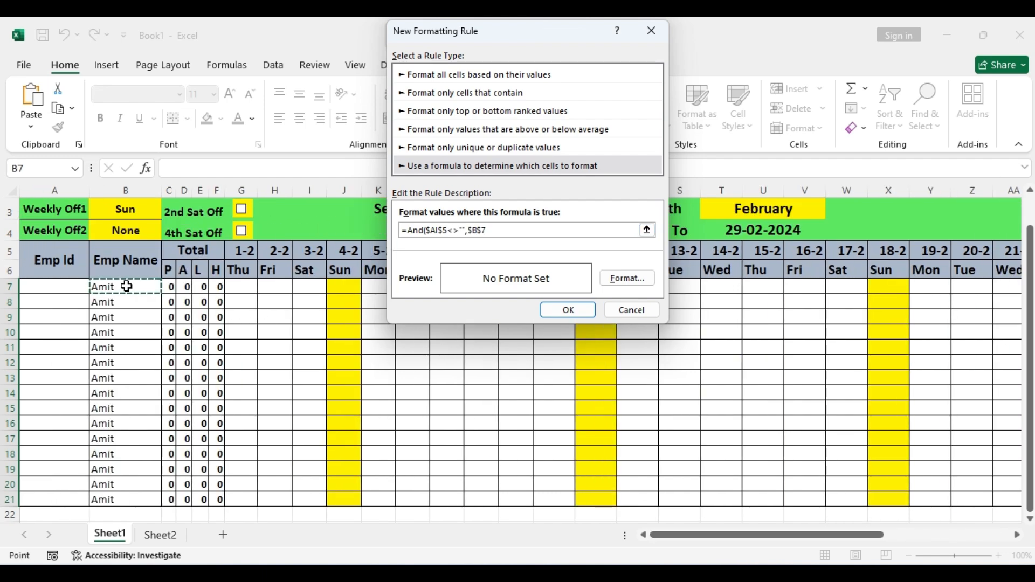
key("F4")
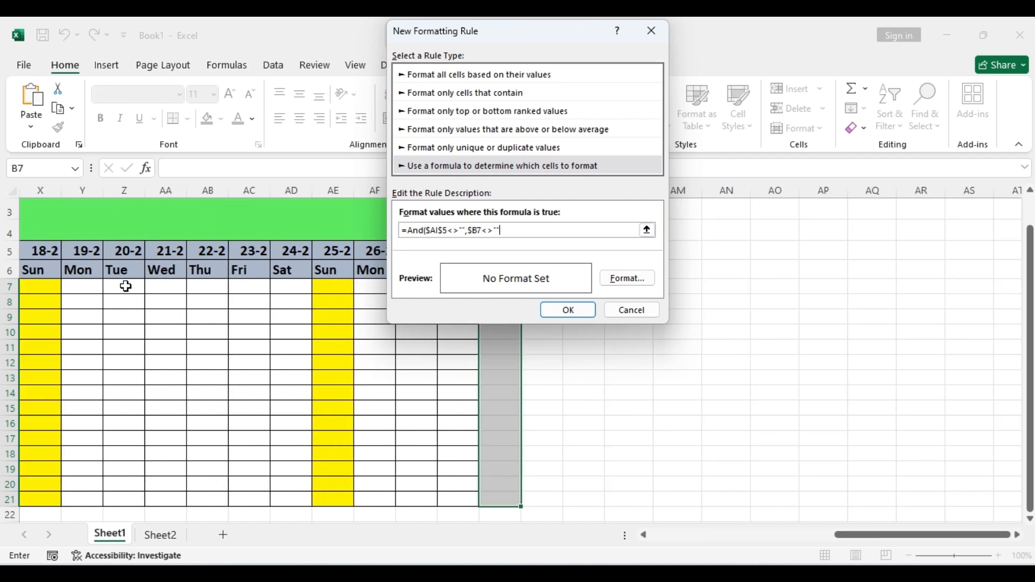
- Give the AI7:AI21 rule an outline border and create the rule
left_click(625, 279)
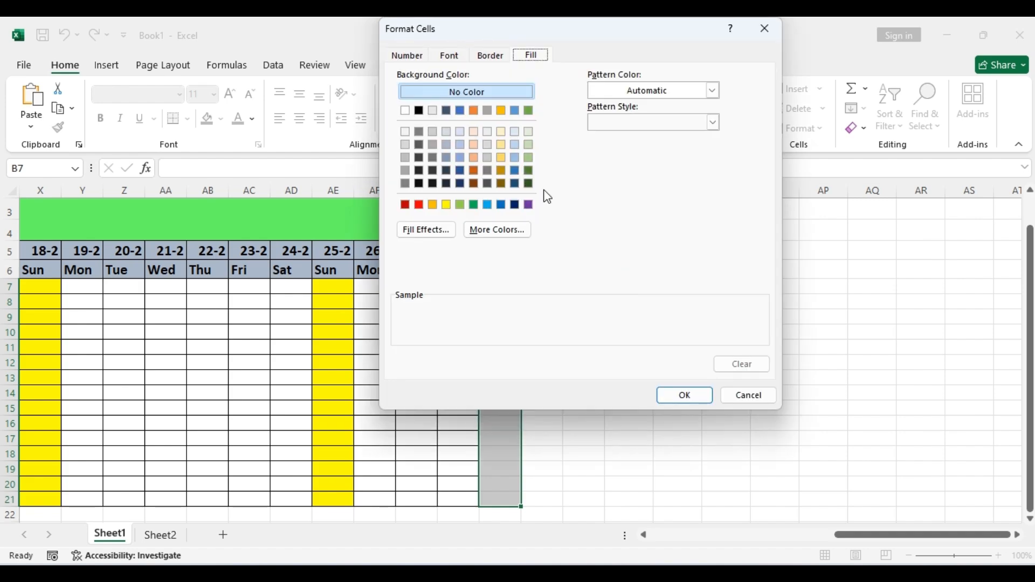
left_click(491, 55)
left_click(592, 105)
left_click(699, 392)
left_click(576, 307)
left_click(581, 305)
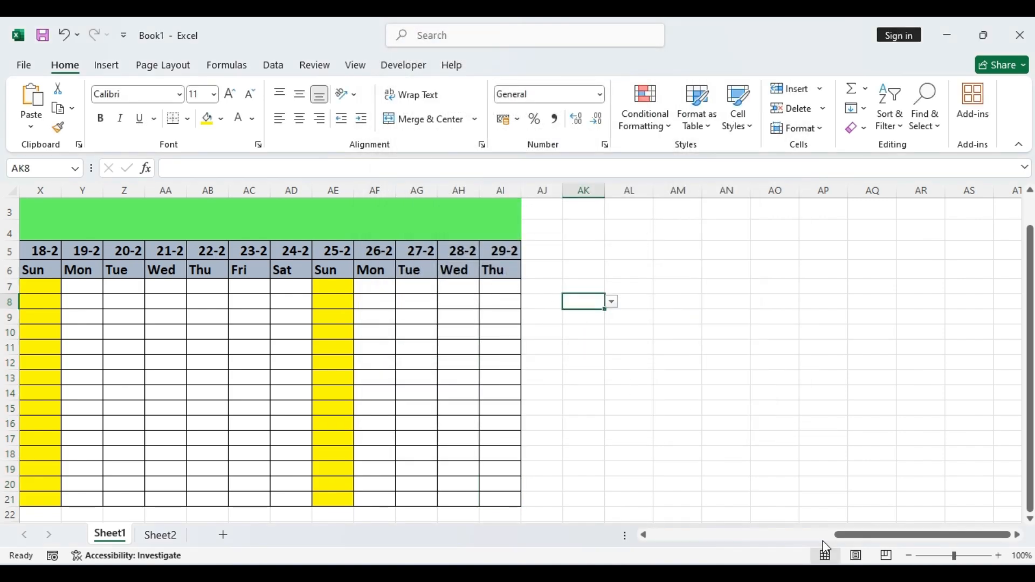
- Clear the employee name in B21 and check the row's borders in the day columns
left_click_drag(858, 535, 672, 536)
left_click(137, 502)
key("Delete")
left_click_drag(808, 535, 987, 536)
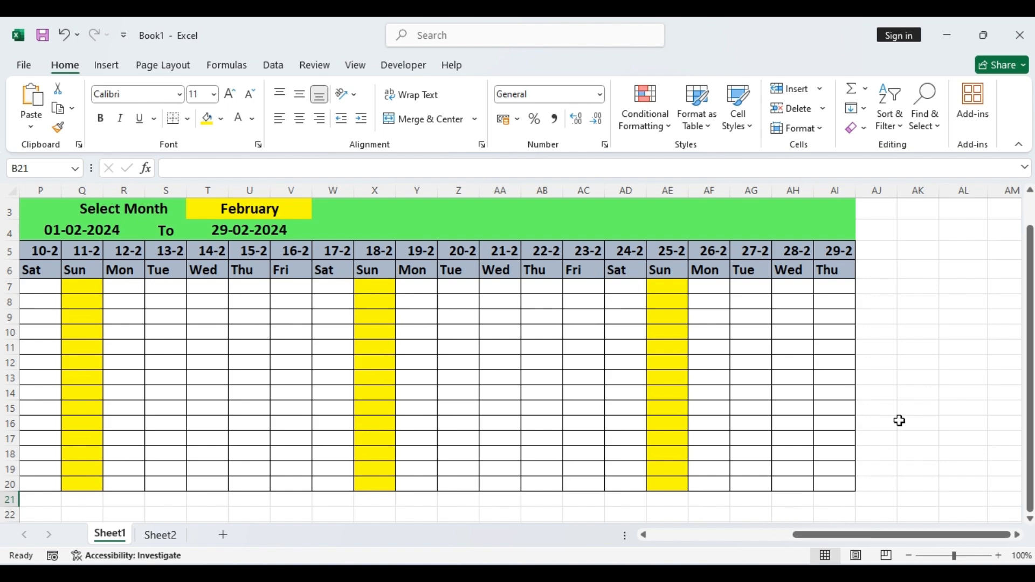
- Set the selected month in the header to April to check the column for day 30
left_click(860, 253)
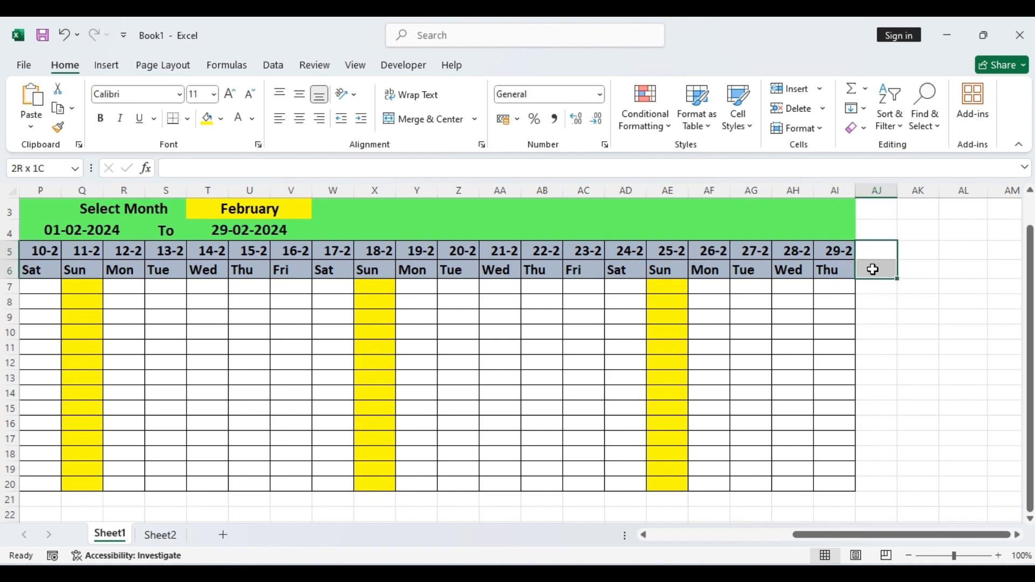
left_click(301, 210)
left_click(317, 211)
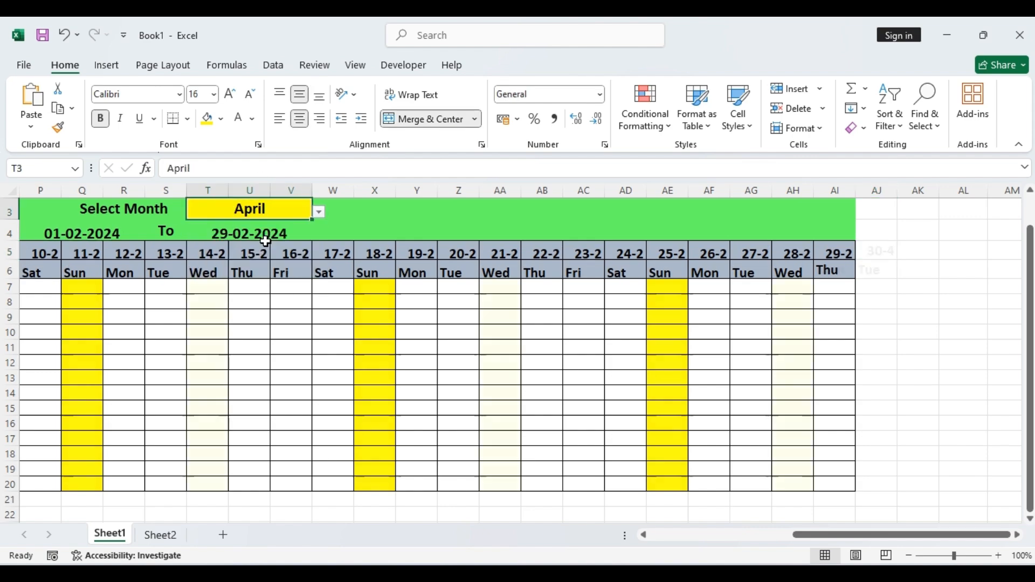
- Start a formula-based conditional formatting rule for the title cells AJ1:AJ2 with the formula =$AJ$5<>""
left_click(266, 243)
left_click(890, 252)
scroll(882, 236, "up", 1)
left_click_drag(877, 206, 877, 221)
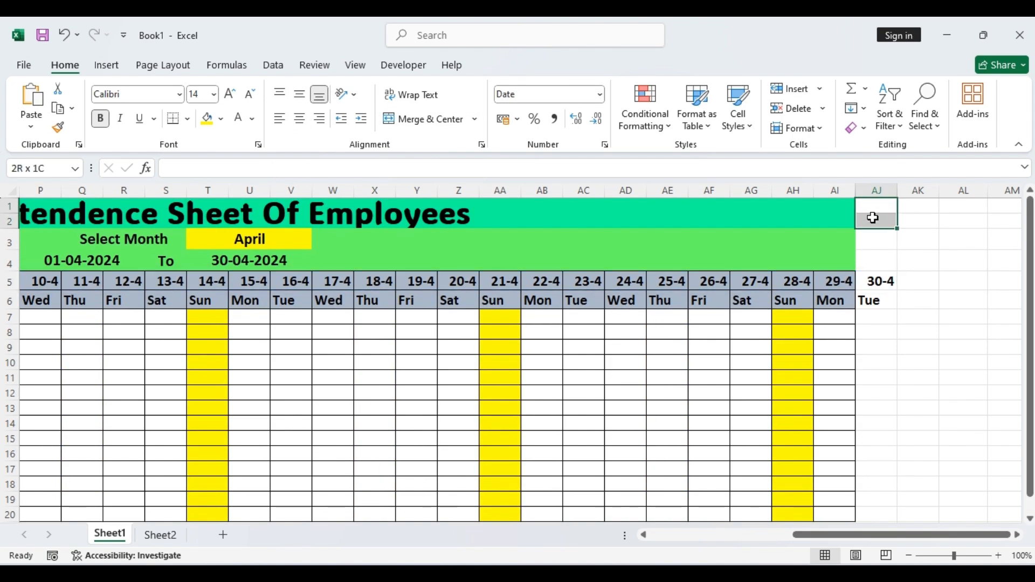
left_click(645, 108)
left_click(671, 309)
left_click(447, 164)
left_click(479, 228)
left_click(892, 282)
type("<>\"\"")
- Give the AJ1:AJ2 rule a teal-green fill matching the title band and create the rule
left_click(574, 276)
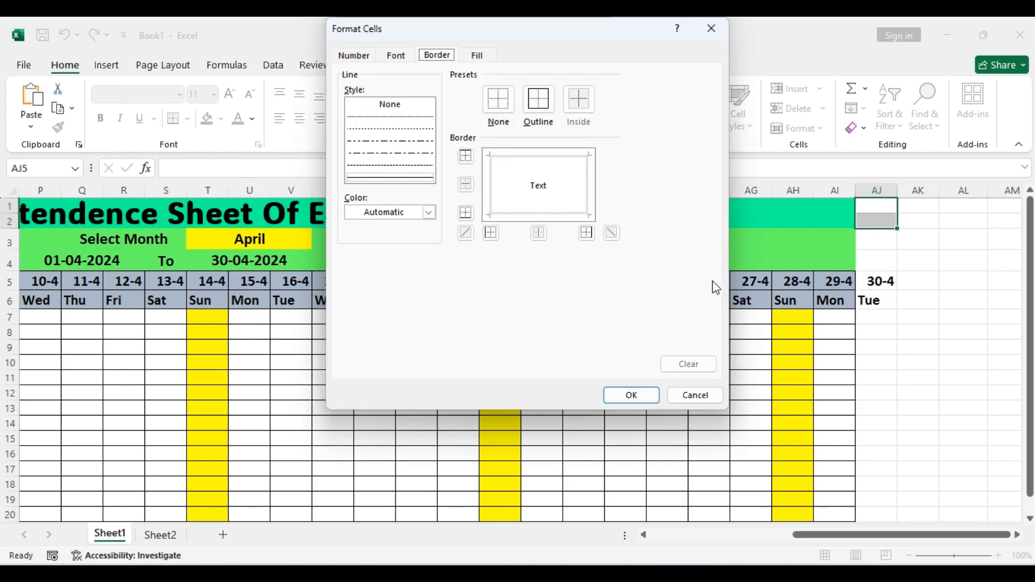
left_click(478, 55)
left_click(441, 228)
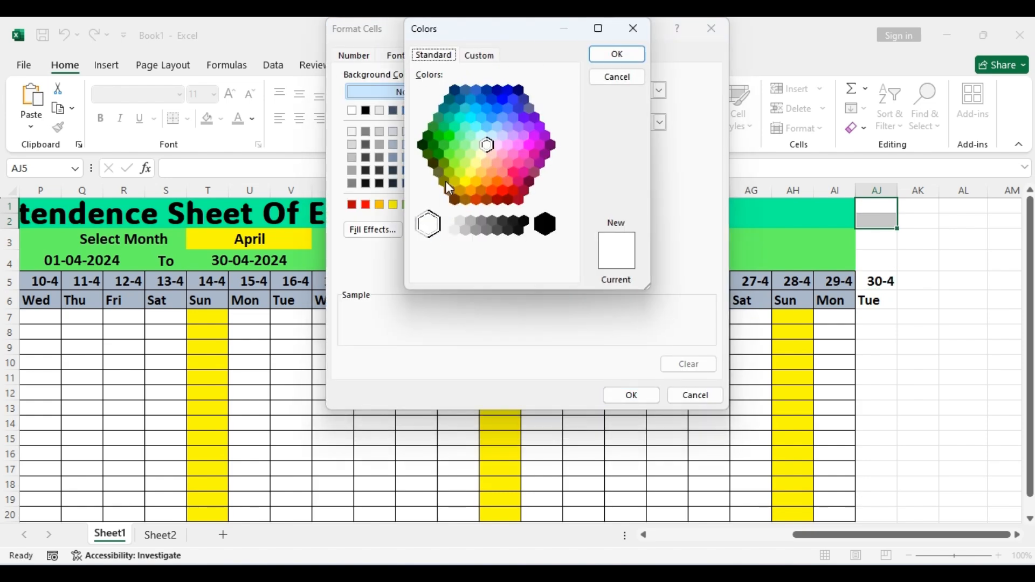
left_click(461, 118)
left_click(618, 54)
left_click(632, 396)
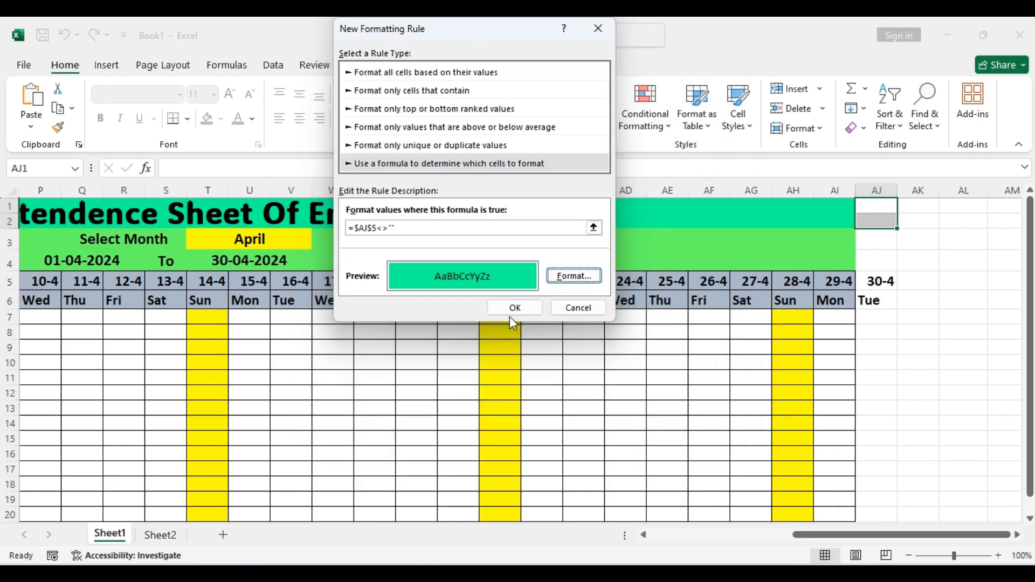
left_click(513, 305)
- Start a formula-based conditional formatting rule for AJ3:AJ4 with the formula =$AJ$5<>""
left_click(876, 250)
left_click(638, 134)
left_click(664, 317)
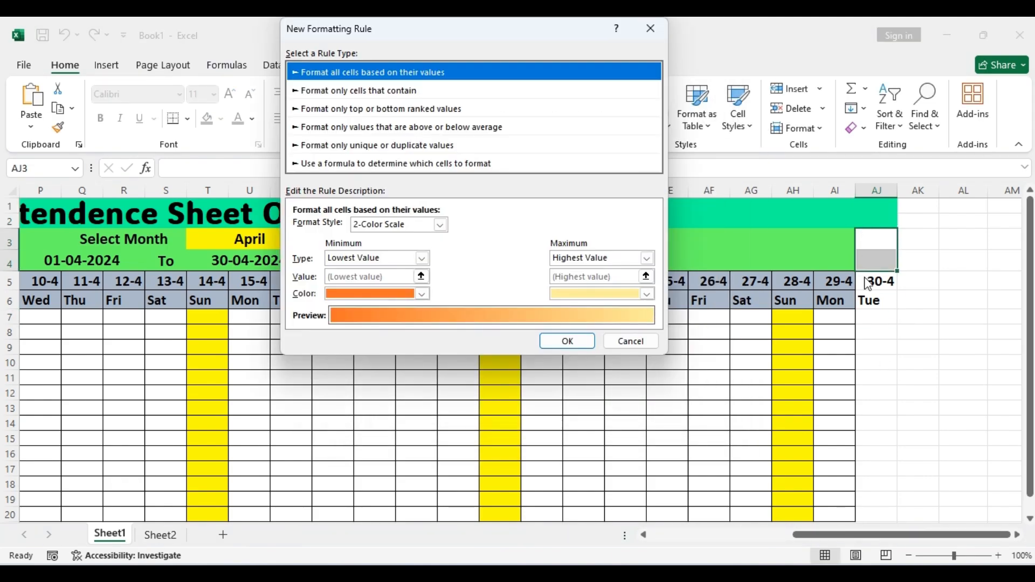
left_click(404, 164)
left_click(420, 227)
left_click(869, 283)
type("<>\"")
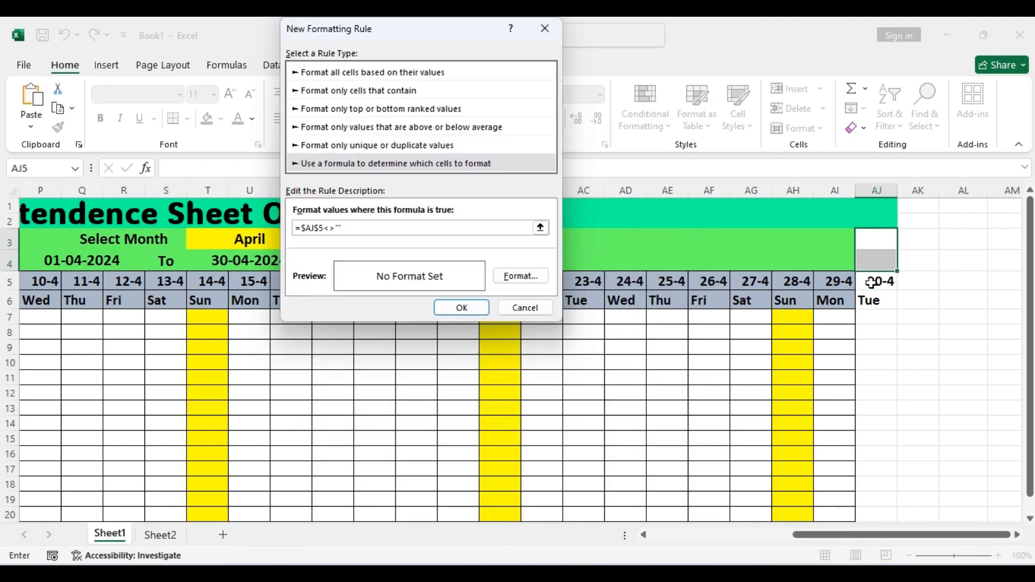
- Give the AJ3:AJ4 rule a light green fill matching the month and date rows and create the rule
left_click(521, 276)
left_click(389, 229)
left_click(401, 145)
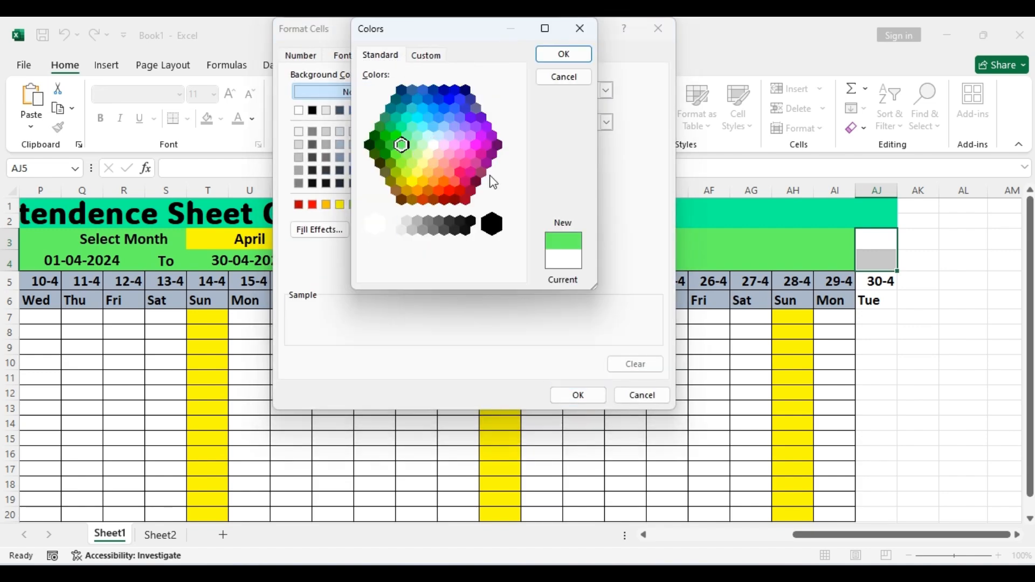
left_click(564, 54)
left_click(578, 395)
left_click(463, 308)
- Start a formula-based conditional formatting rule for the date and weekday cells AJ5:AJ6 with the formula =$AJ$5<>""
left_click_drag(881, 282, 877, 301)
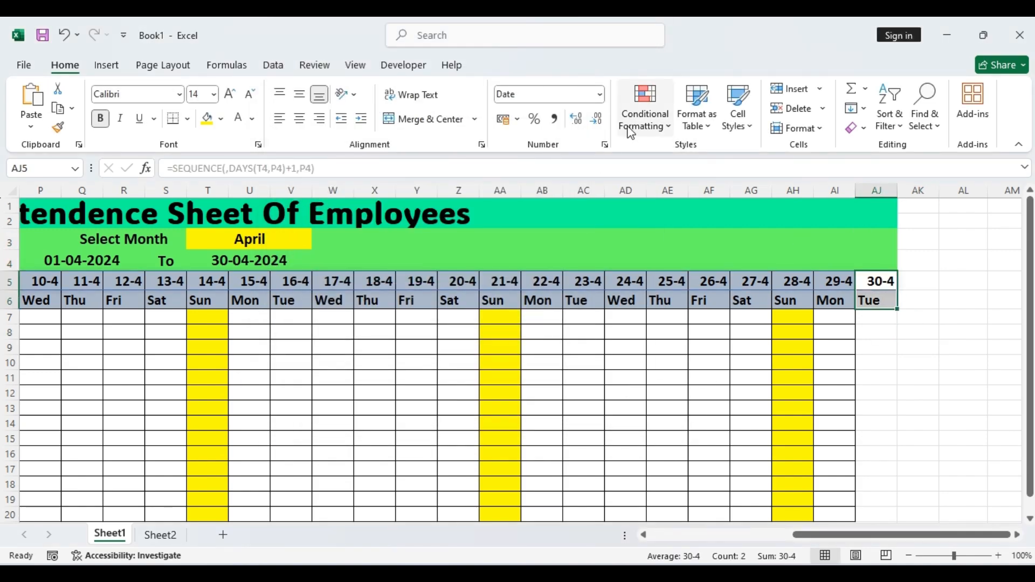
left_click(630, 124)
left_click(665, 313)
left_click(408, 163)
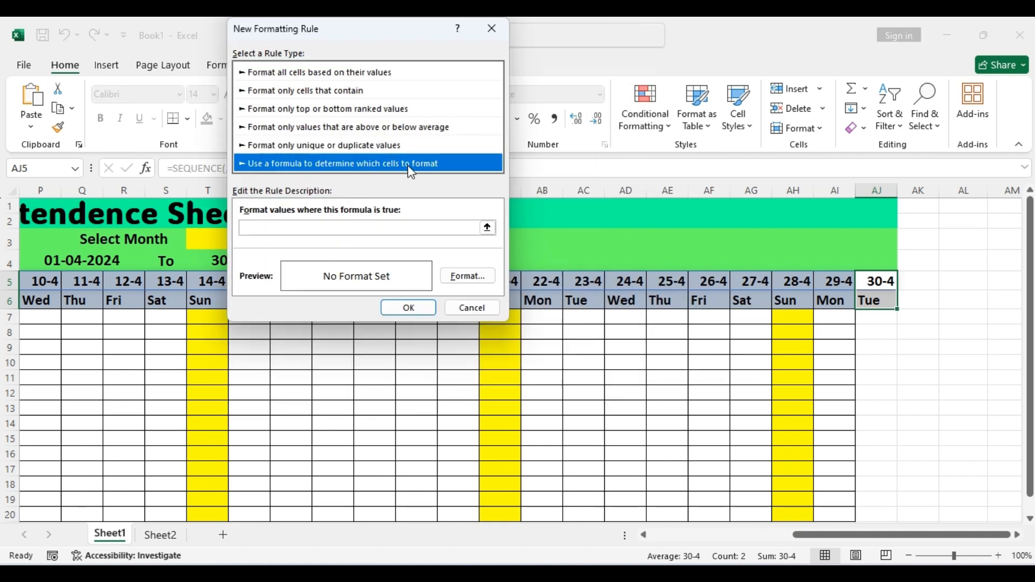
left_click(870, 281)
type("<>\"\"")
- Give the AJ5:AJ6 rule a blue-gray fill and an outline border and create the rule
left_click(486, 276)
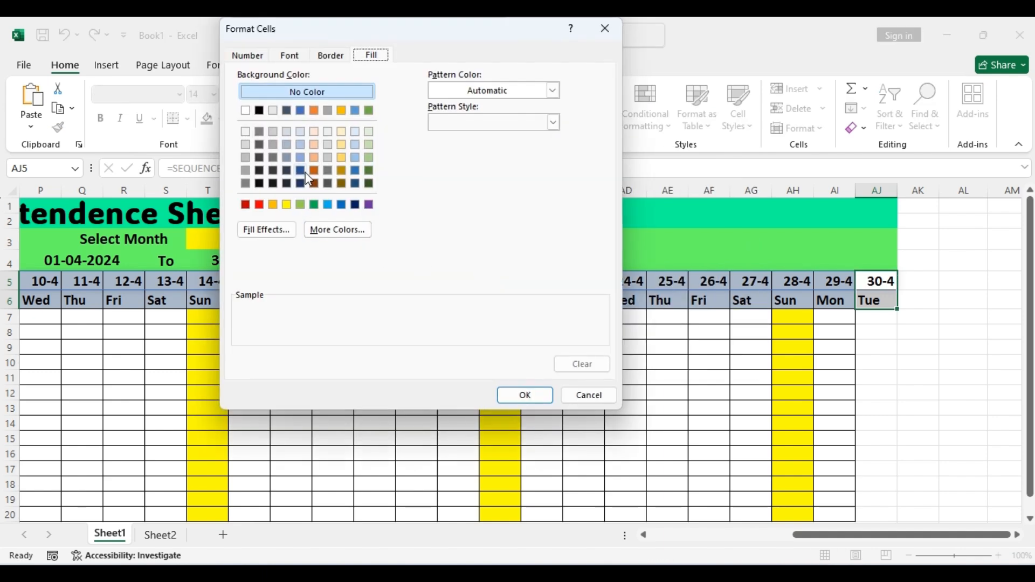
left_click(289, 146)
left_click(540, 397)
left_click(475, 276)
left_click(322, 55)
left_click(432, 100)
left_click(539, 395)
left_click(410, 305)
- Start a formula-based conditional formatting rule for AJ7:AJ21 with the formula =AND($AJ$5<>"",$B7<>"")
left_click_drag(877, 317, 899, 496)
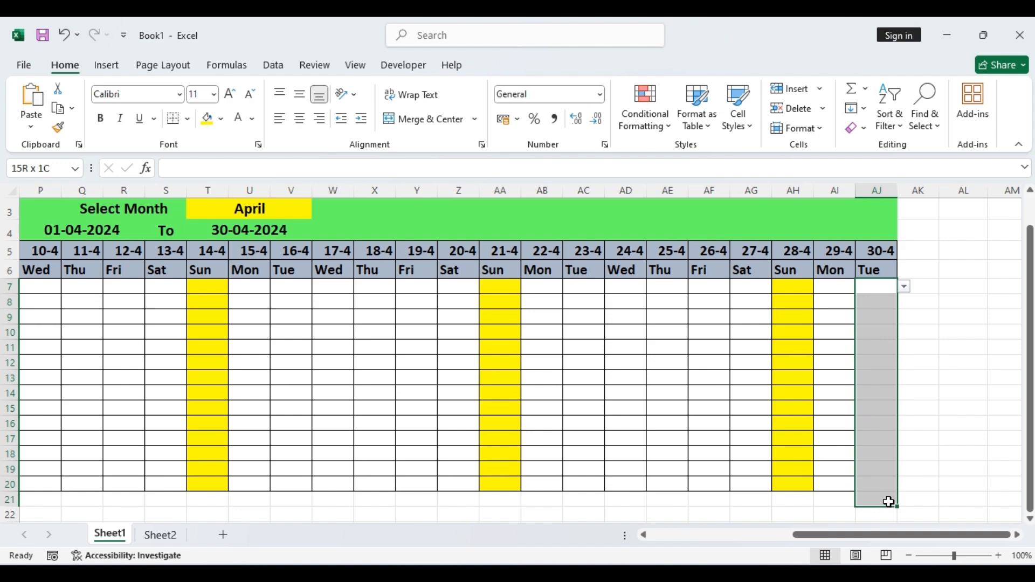
left_click(644, 111)
left_click(698, 309)
left_click(286, 163)
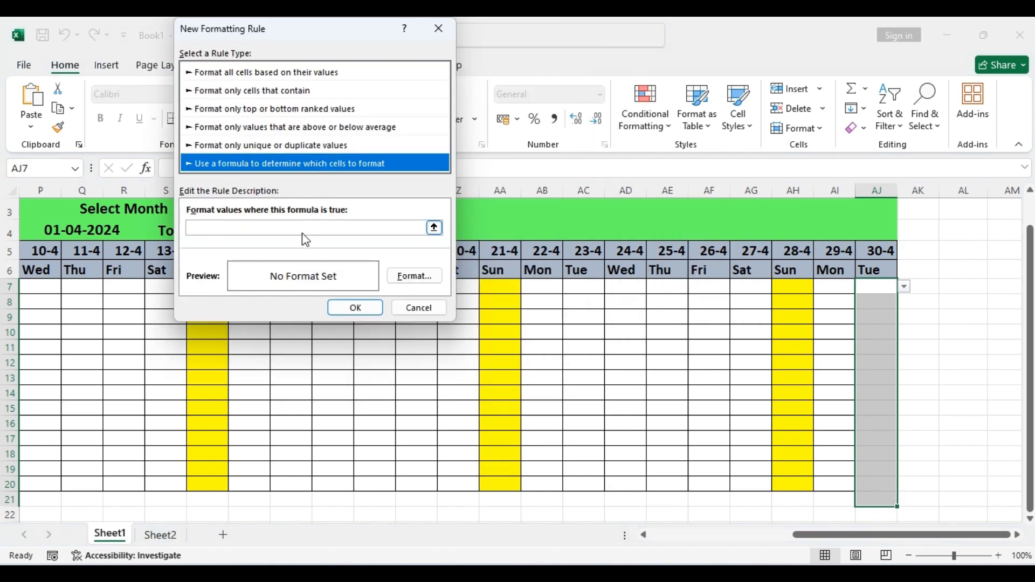
left_click(303, 230)
type("=and($AJ$5")
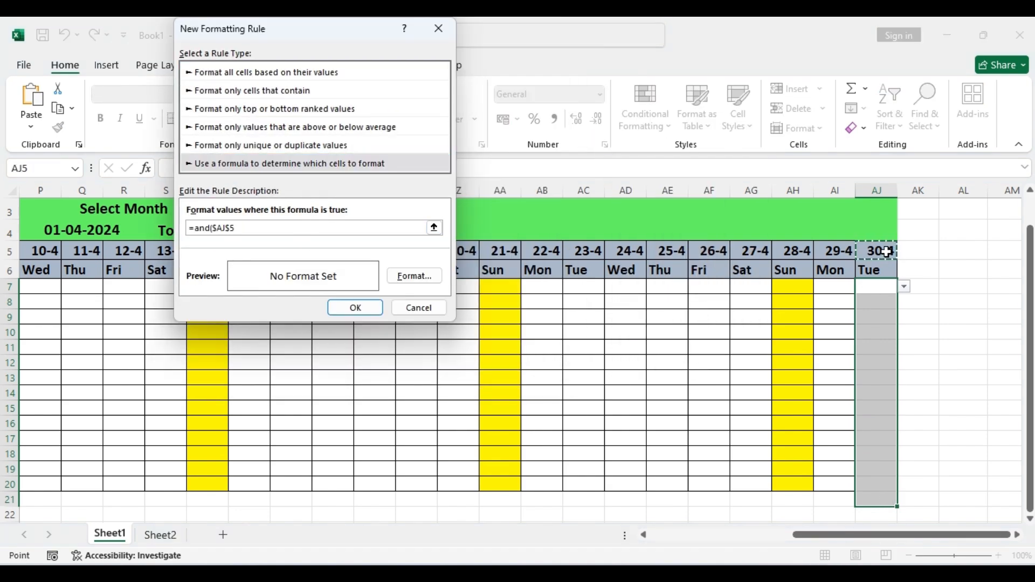
type("<>\"\",")
left_click_drag(841, 535, 695, 535)
left_click(143, 284)
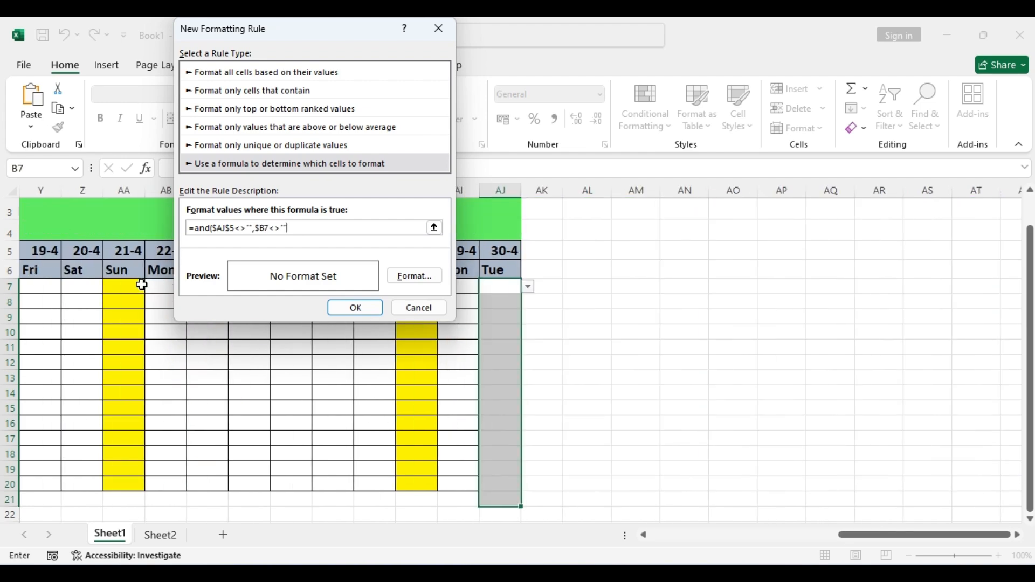
- Give the AJ7:AJ21 rule an outline border, close the formula's bracket and create the rule
left_click(415, 275)
left_click(379, 102)
left_click(485, 392)
left_click(488, 378)
left_click(300, 229)
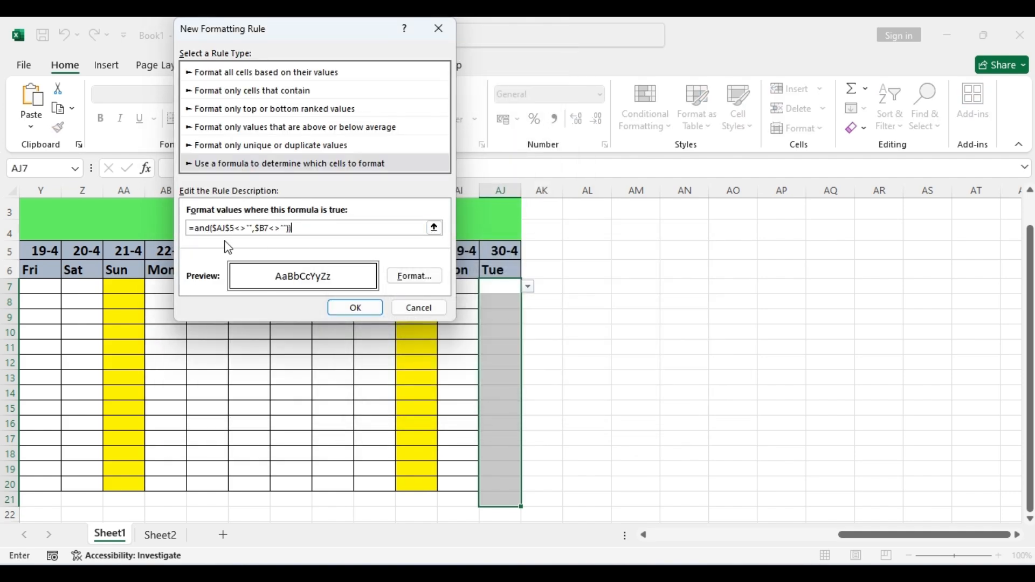
left_click(360, 313)
left_click(635, 424)
- Fill the employee name from B20 down into B21 and check the row's borders in the day columns
left_click_drag(863, 535, 674, 535)
left_click(121, 486)
left_click_drag(162, 491, 160, 501)
left_click_drag(714, 535, 869, 542)
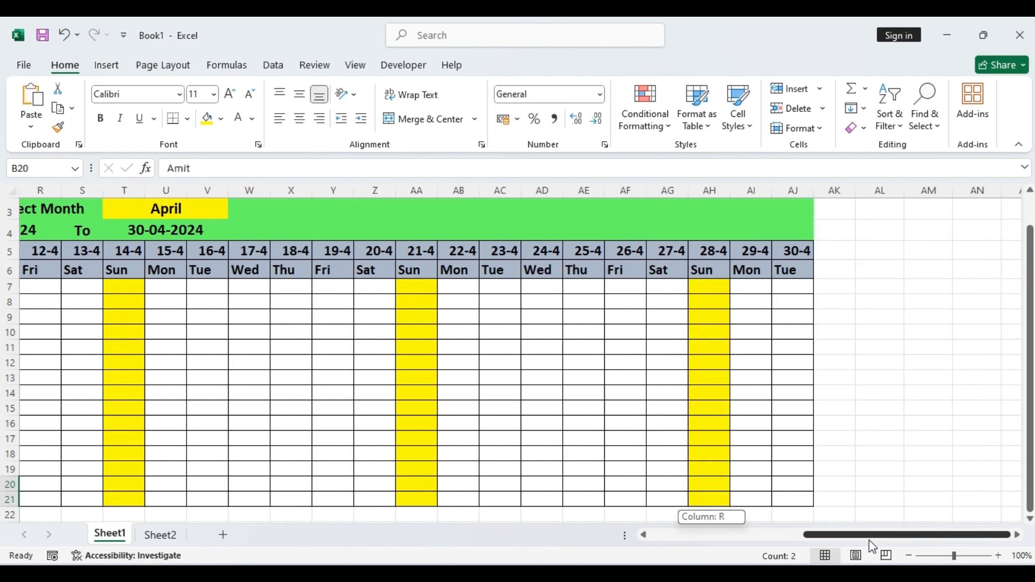
- Set the selected month in the header to October to check the column for day 31
left_click(208, 213)
left_click(236, 212)
left_click(138, 280)
left_click_drag(841, 251, 841, 269)
scroll(842, 268, "up", 1)
- Start a formula-based conditional formatting rule for the title cells AK1:AK2 with the formula =$AK$5<>""
left_click_drag(845, 208, 842, 220)
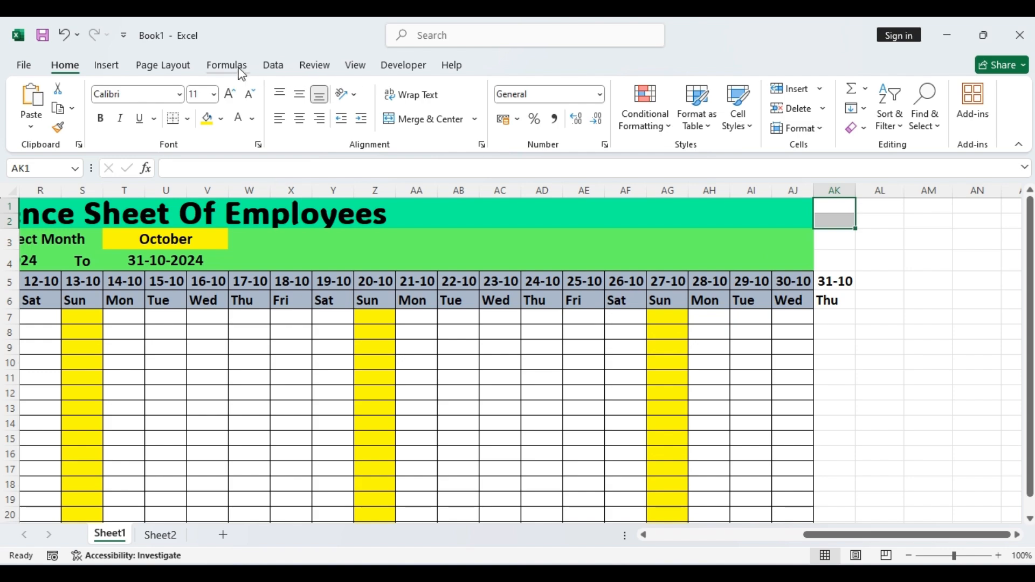
left_click(645, 108)
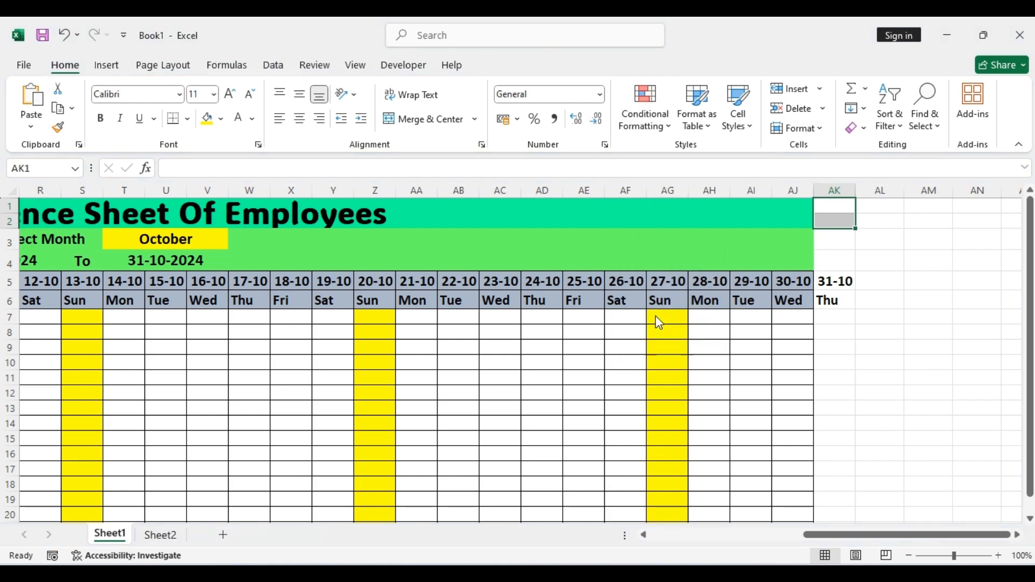
left_click(655, 309)
left_click(237, 162)
left_click(384, 227)
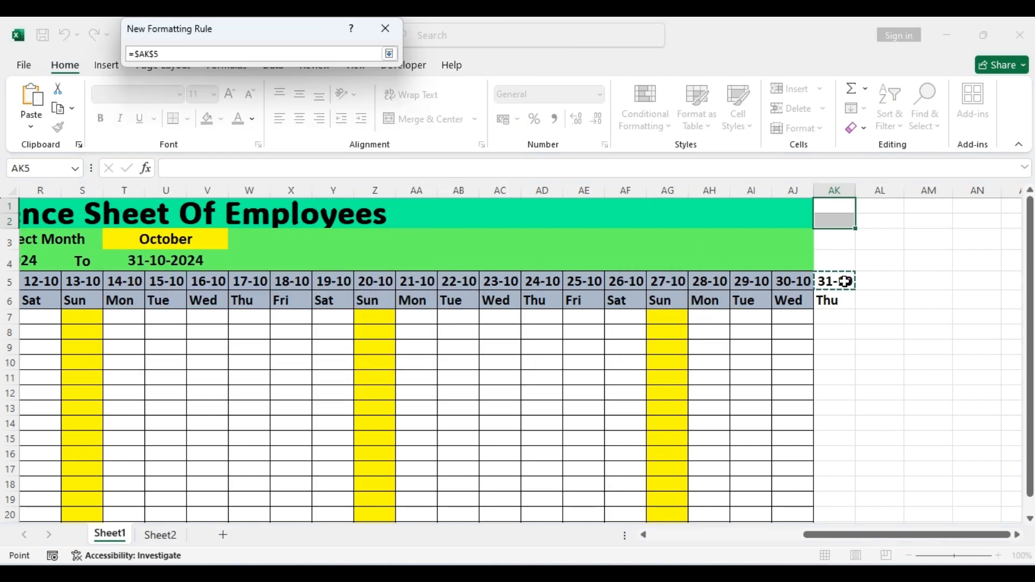
left_click(389, 54)
- Give the AK1:AK2 rule a teal-green fill matching the title band and create the rule
left_click(362, 275)
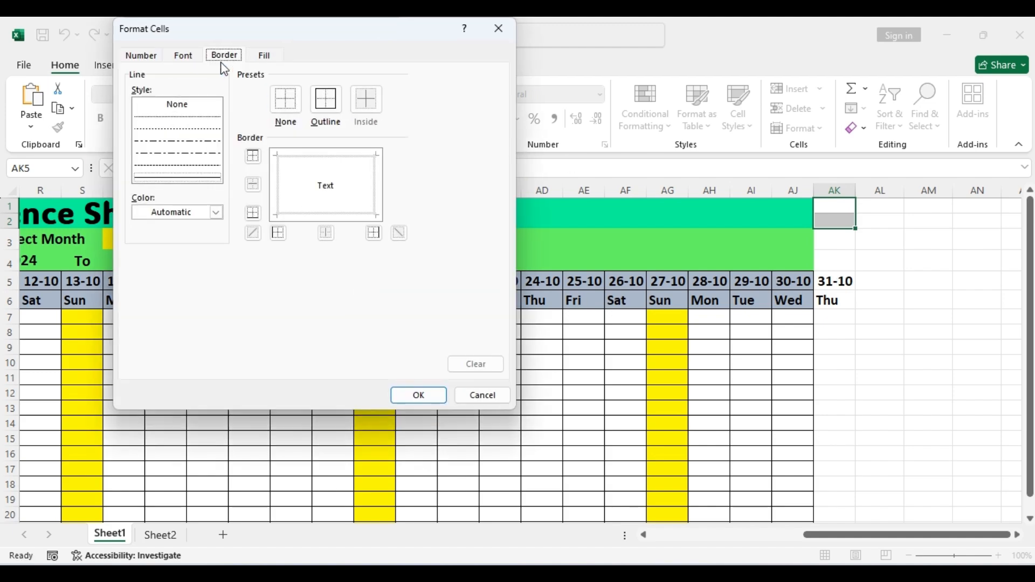
left_click(260, 54)
left_click(218, 230)
left_click(242, 126)
left_click(405, 54)
left_click(419, 396)
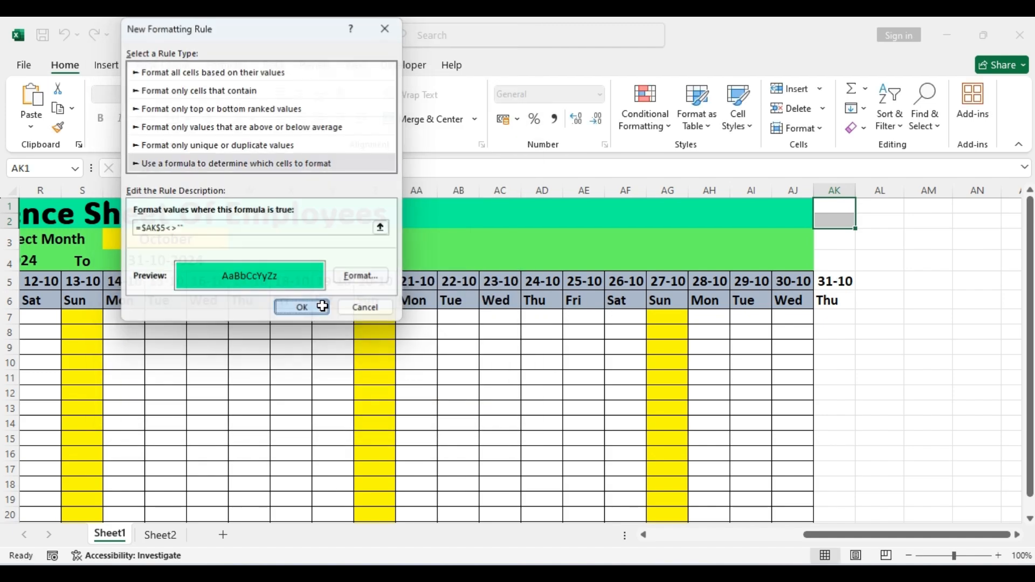
left_click(318, 306)
- Start a formula-based conditional formatting rule for AK3:AK4 with the formula =$AK$5<>""
left_click(838, 256)
left_click(646, 130)
left_click(655, 309)
left_click(178, 163)
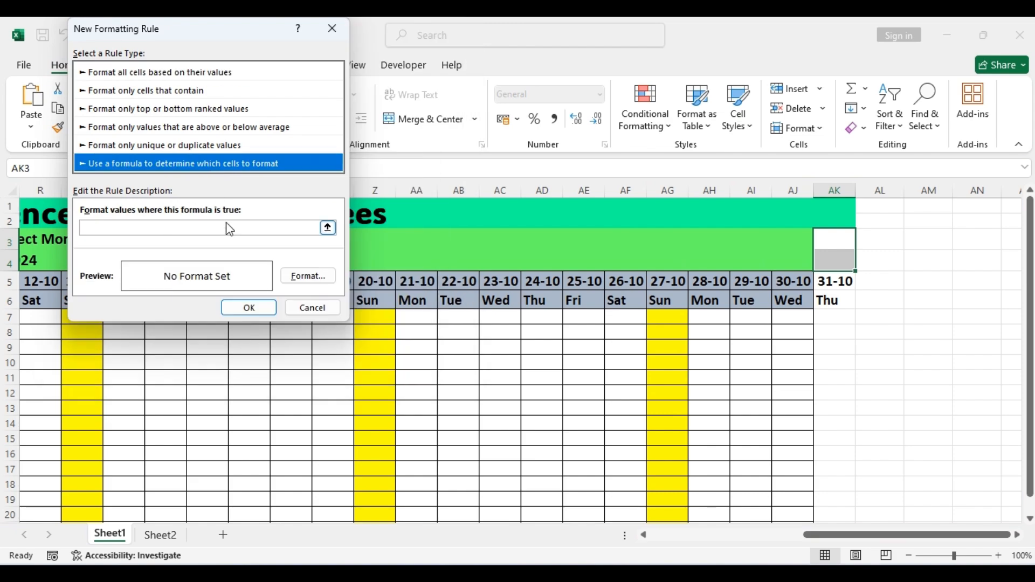
left_click(227, 228)
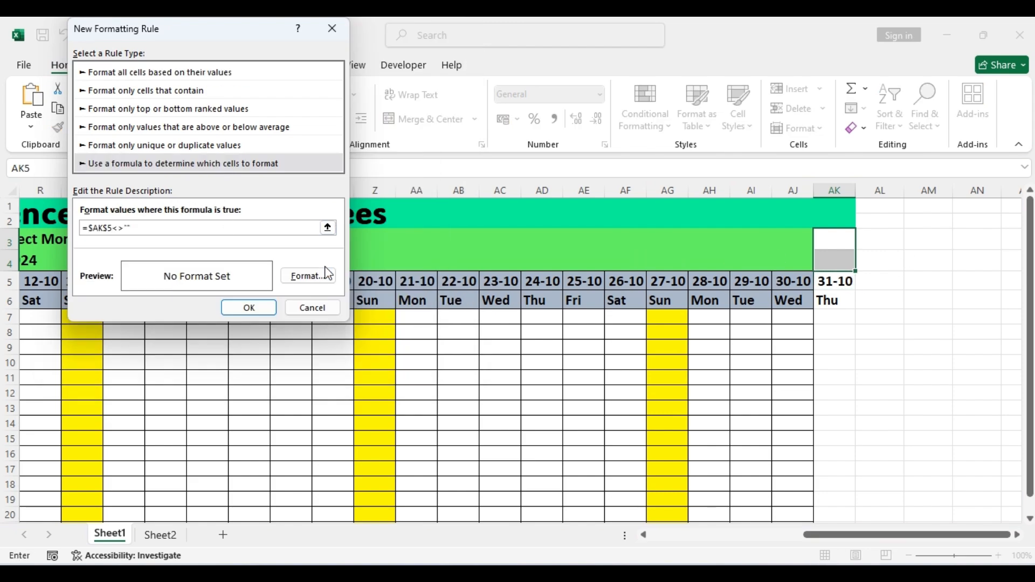
- Give the AK3:AK4 rule a custom green fill and create the rule
left_click(310, 275)
left_click(178, 228)
left_click(195, 144)
left_click(351, 54)
left_click(366, 395)
left_click(264, 309)
left_click(880, 347)
- Edit the existing AK3:AK4 rule so its fill uses the same light green as the neighbouring header cells
left_click(834, 249)
left_click(646, 130)
left_click(666, 365)
left_click(139, 113)
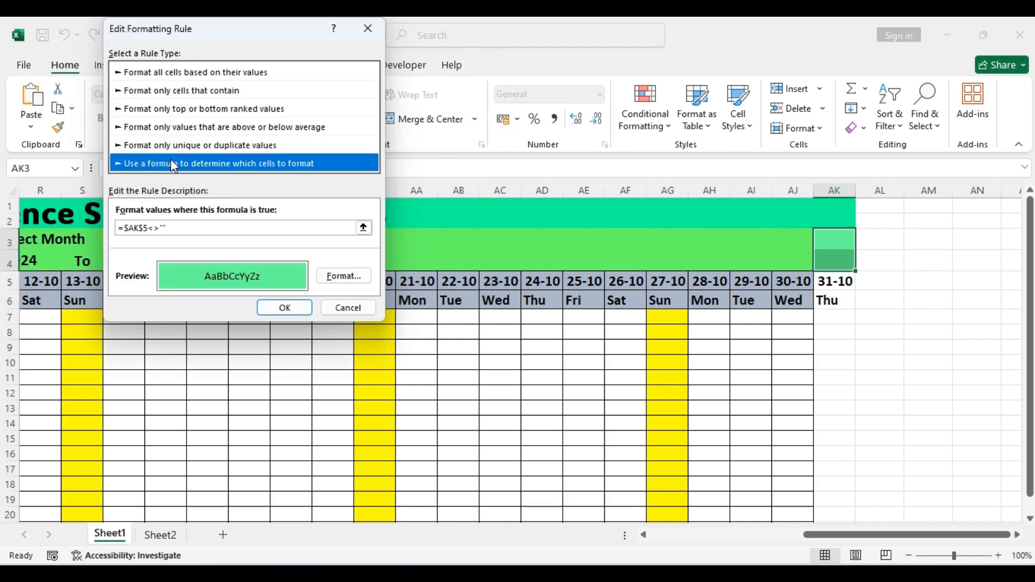
left_click(337, 285)
left_click(172, 232)
left_click(171, 144)
left_click(351, 54)
left_click(349, 396)
left_click(265, 309)
left_click(327, 267)
- Start a formula-based conditional formatting rule for the date and weekday cells AK5:AK6 with the formula =$AK$5<>""
left_click_drag(835, 281, 842, 302)
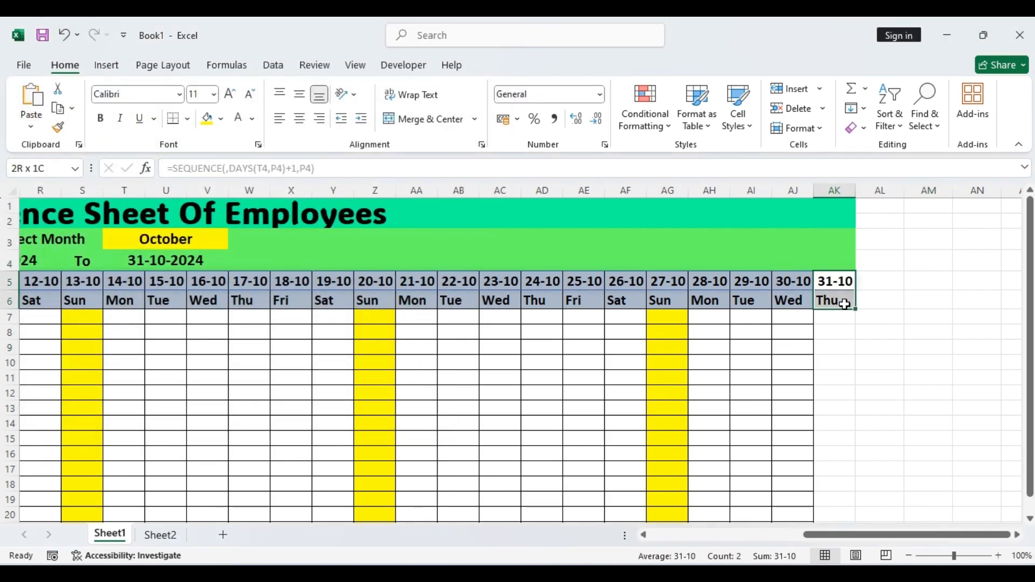
left_click(661, 124)
left_click(669, 353)
left_click(51, 111)
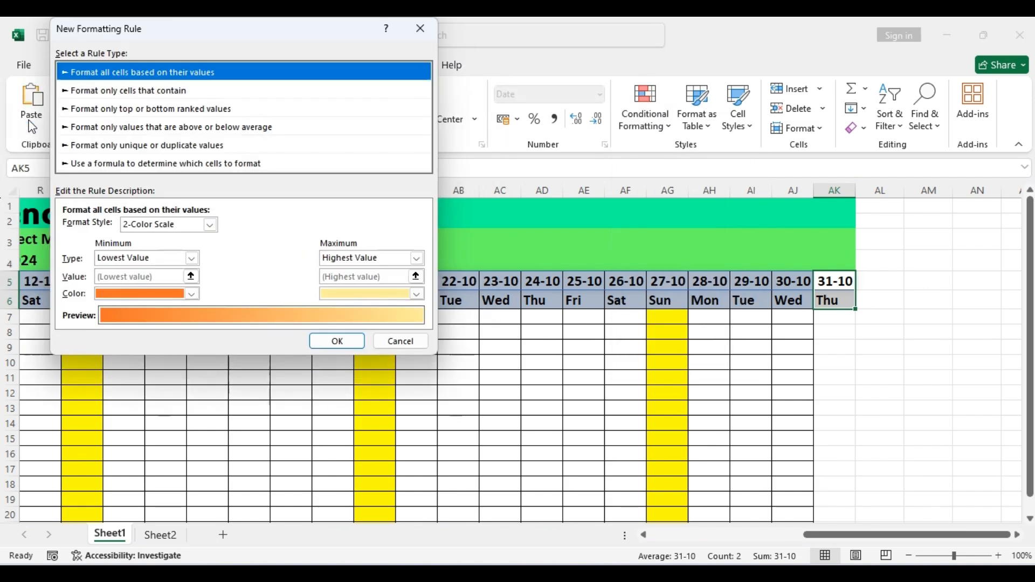
left_click(170, 164)
left_click(819, 282)
type("<>\"\"")
- Give the AK5:AK6 rule a blue-gray fill and an outline border and apply it to the sheet
left_click(291, 277)
left_click(111, 145)
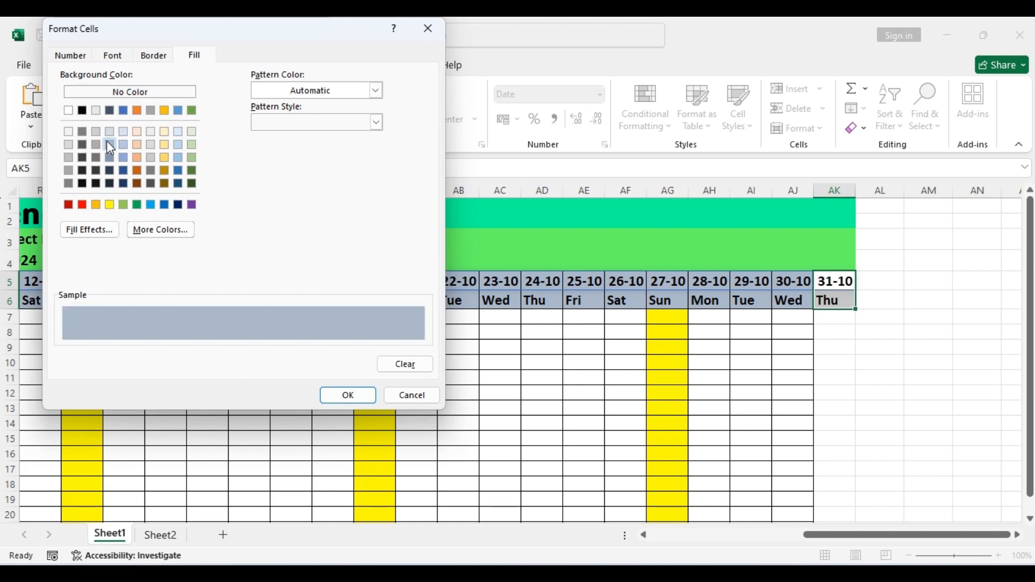
left_click(153, 56)
left_click(256, 104)
left_click(347, 395)
left_click(231, 306)
left_click(449, 268)
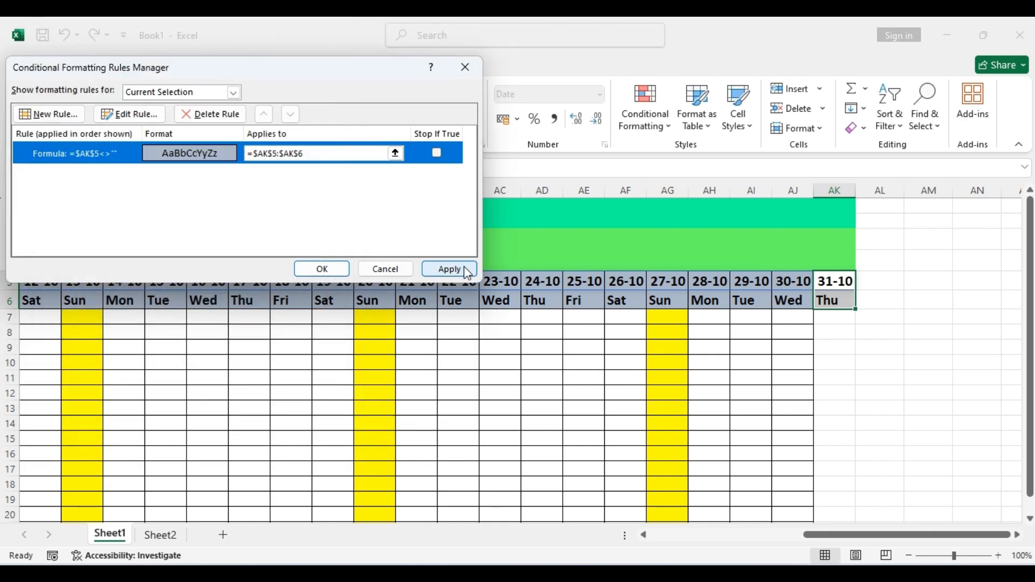
left_click(326, 268)
left_click(917, 360)
- Start a formula-based conditional formatting rule for AK7:AK21 with an AND formula whose first condition is $AK$5<>""
left_click_drag(834, 316, 840, 501)
left_click(645, 111)
left_click(670, 323)
left_click(162, 163)
left_click(193, 229)
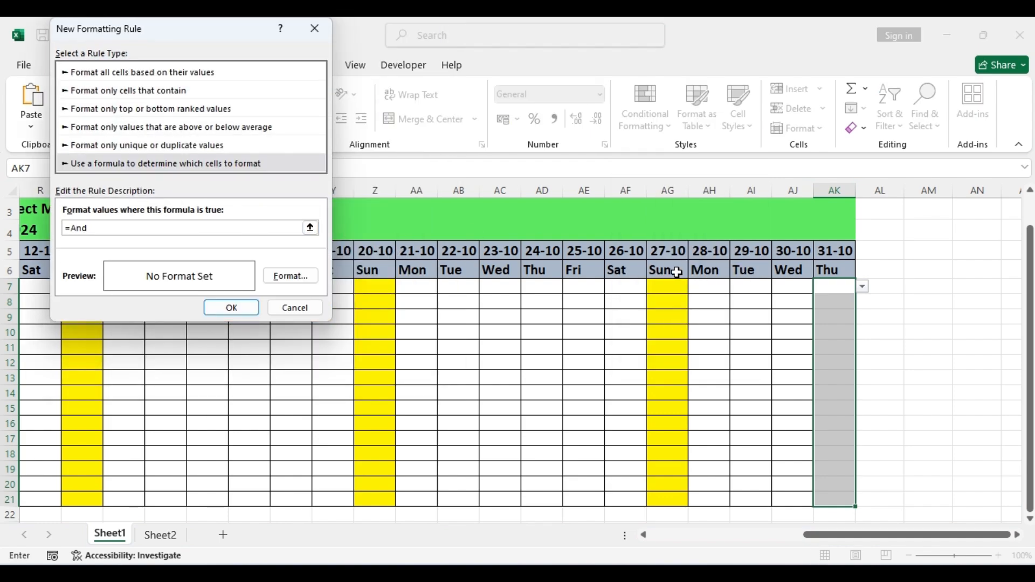
left_click_drag(864, 536, 701, 545)
left_click_drag(205, 35, 378, 91)
- Add $B7<>"" as the second condition of the AND formula in the AK7:AK21 rule
left_click(117, 287)
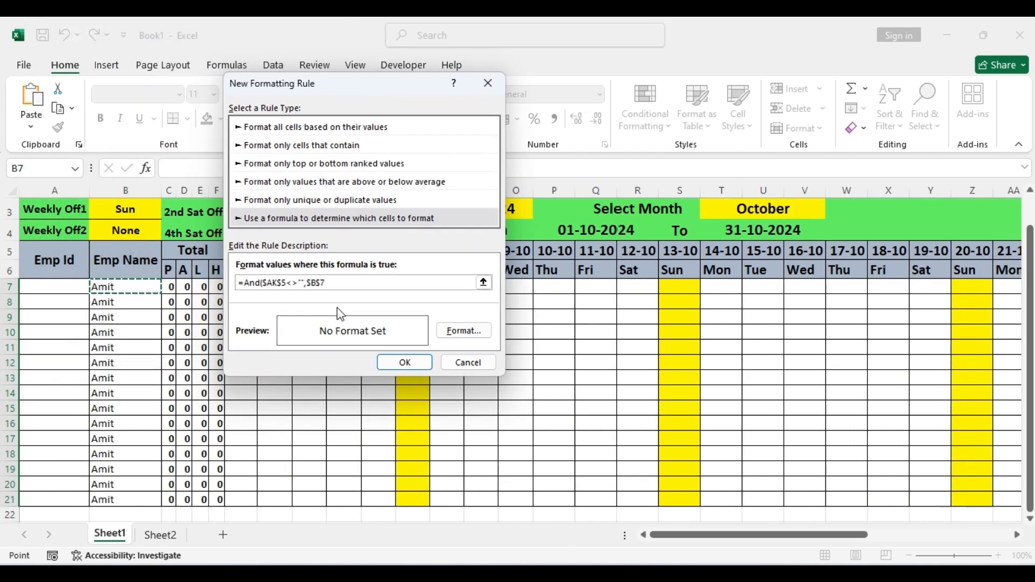
key("F4")
key("F4")
type("=<>\"")
type("\"")
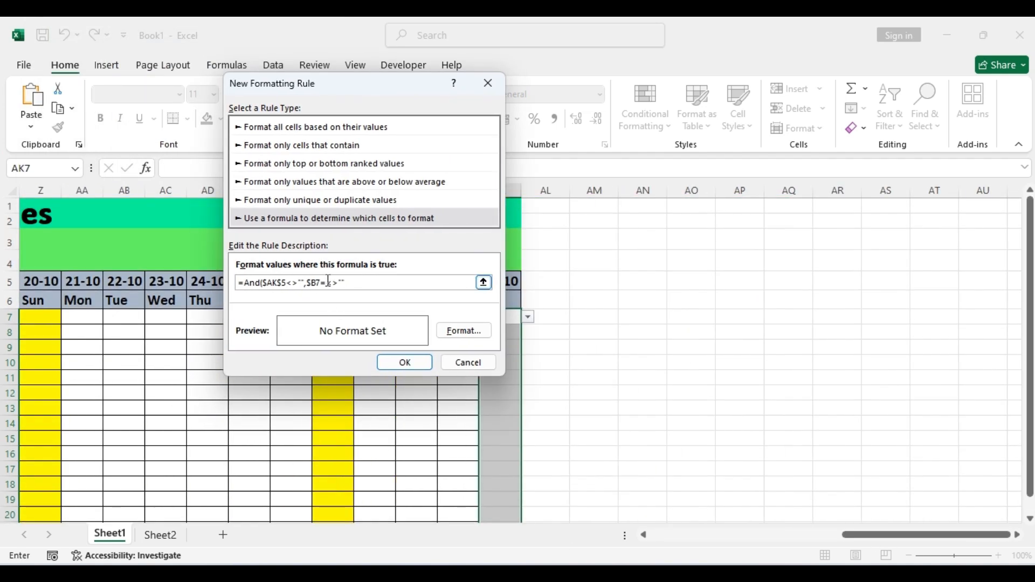
left_click(327, 282)
key("BackSpace")
- Give the AK7:AK21 rule an outline border and create the rule
left_click(464, 330)
left_click(254, 99)
left_click(346, 393)
left_click(405, 362)
left_click(643, 317)
- Set the selected month in the header to February to check the formatting of the last day columns
left_click_drag(869, 539, 798, 541)
left_click(242, 244)
left_click(277, 243)
left_click_drag(274, 290, 269, 253)
left_click(182, 265)
- Try another month in the header and finally set the selected month to December
left_click(277, 242)
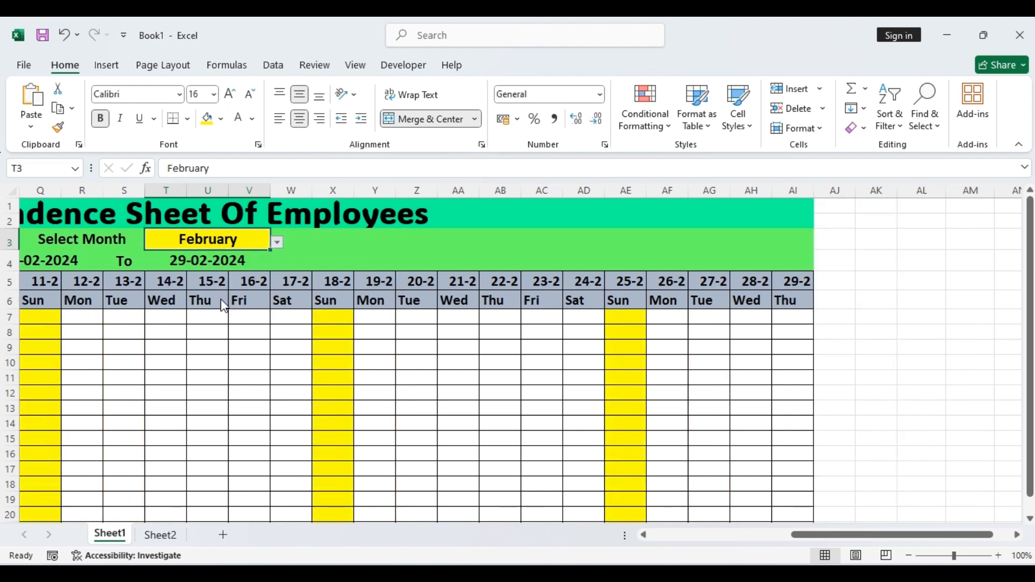
left_click(222, 295)
left_click(276, 244)
left_click(245, 320)
scroll(245, 320, "left", 5)
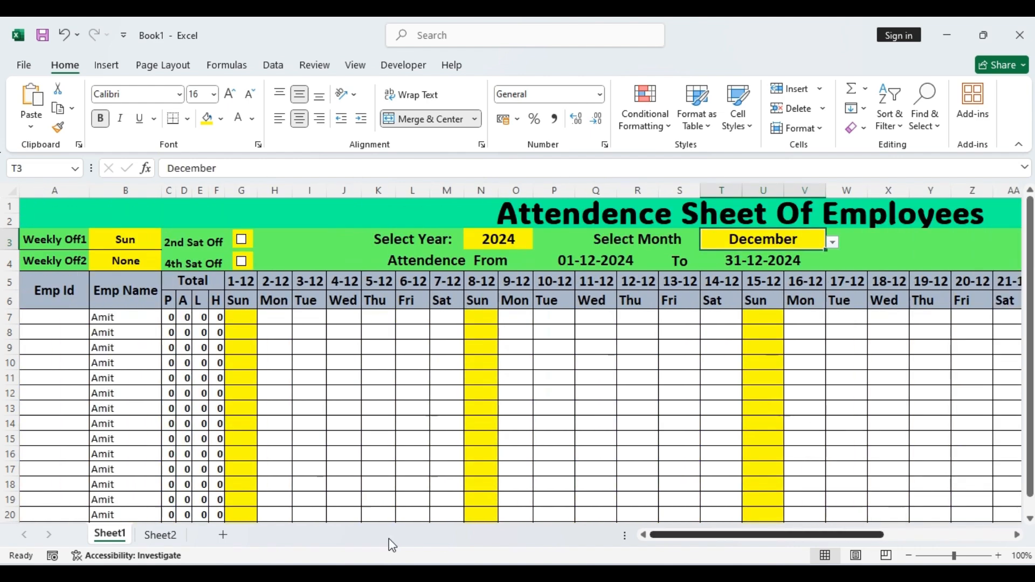
- Turn on both the 2nd Saturday off and 4th Saturday off checkboxes
left_click(241, 241)
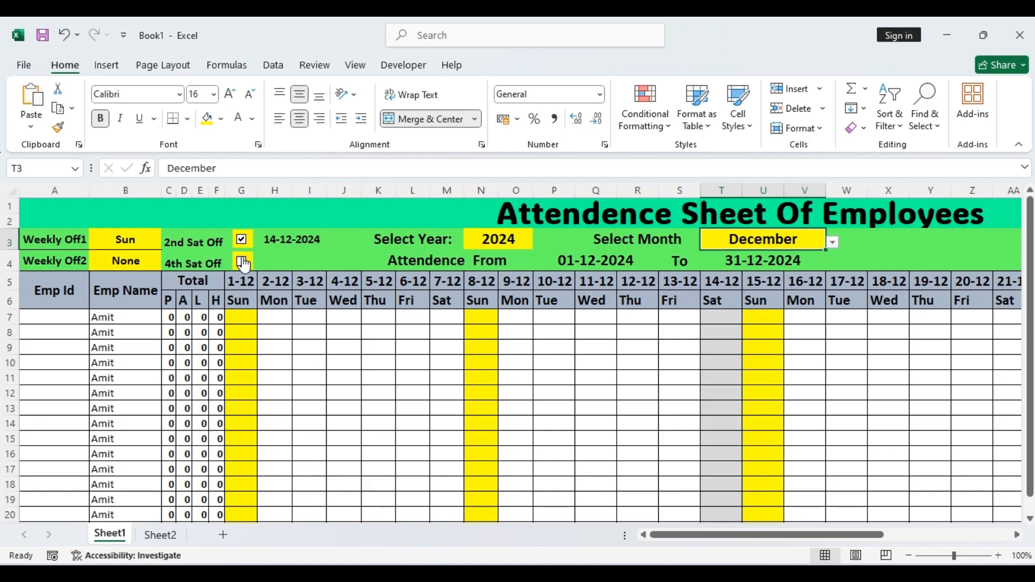
left_click(242, 262)
mouse_move(773, 533)
left_mouse_down()
mouse_move(855, 529)
mouse_move(765, 533)
left_mouse_up()
- Enter two employees' first names in B7 and B8
scroll(513, 422, "down", 1)
left_click(125, 267)
double_click(125, 267)
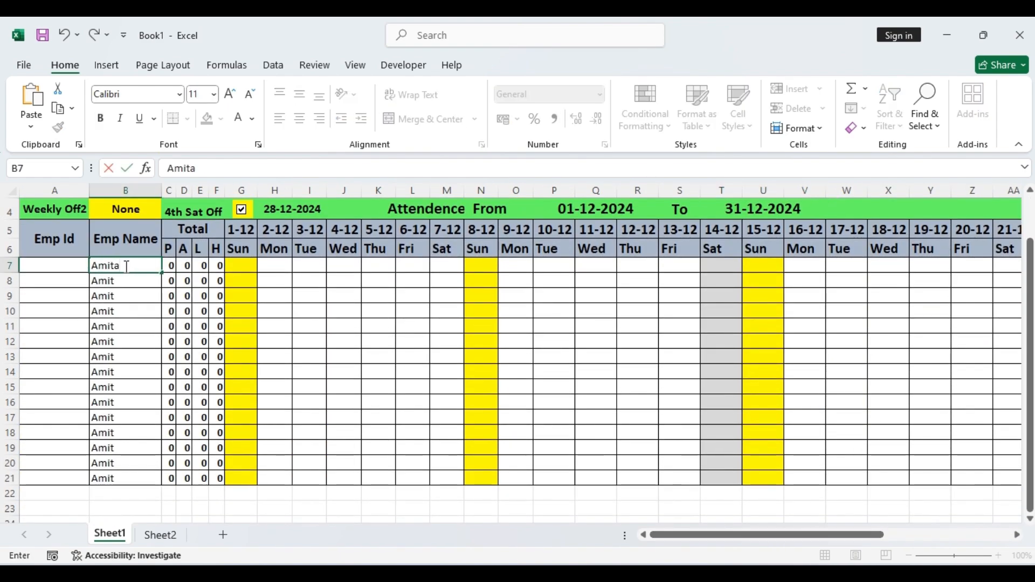
key("BackSpace")
key("Return")
type("Sumit")
key("Return")
- Enter Emp1, Emp2, Emp3 and Emp4 as the employee names in B9:B12
type("Emp1")
key("Return")
type("Emp2")
key("Return")
type("Emp3")
key("Return")
type("Empr")
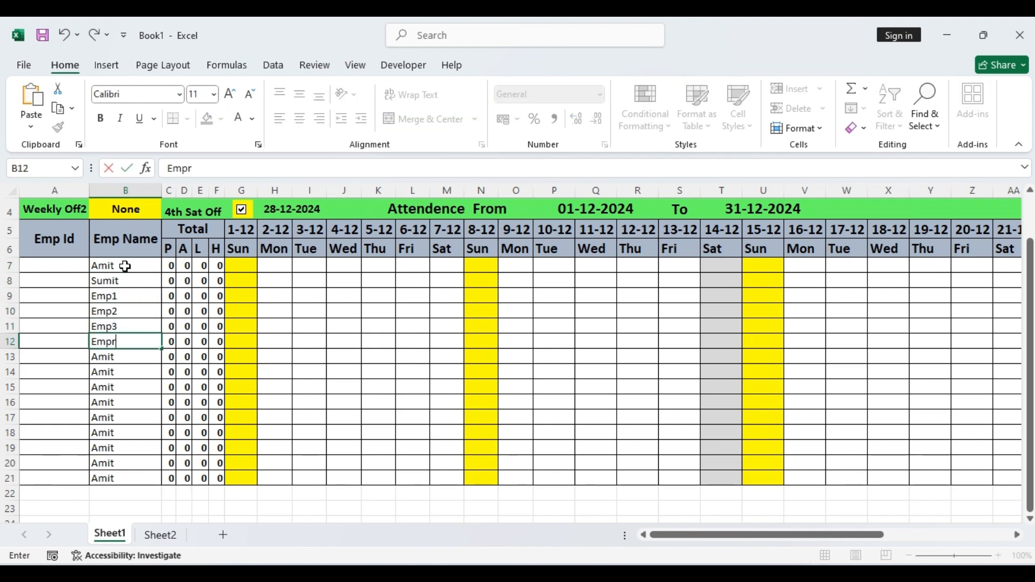
key("Return")
- Clear the remaining employee names in B13:B21
left_click_drag(136, 356, 132, 475)
key("Delete")
left_click(241, 462)
mouse_move(716, 534)
left_mouse_down()
mouse_move(843, 530)
mouse_move(714, 530)
left_mouse_up()
scroll(413, 346, "up", 1)
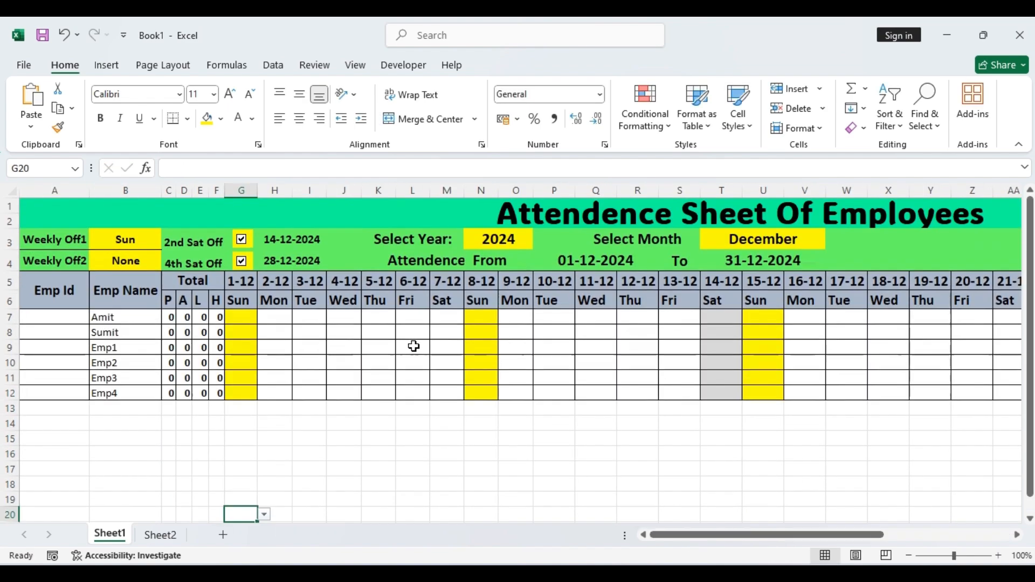
- Set the selected month in the header to October
left_click(763, 260)
left_click(755, 239)
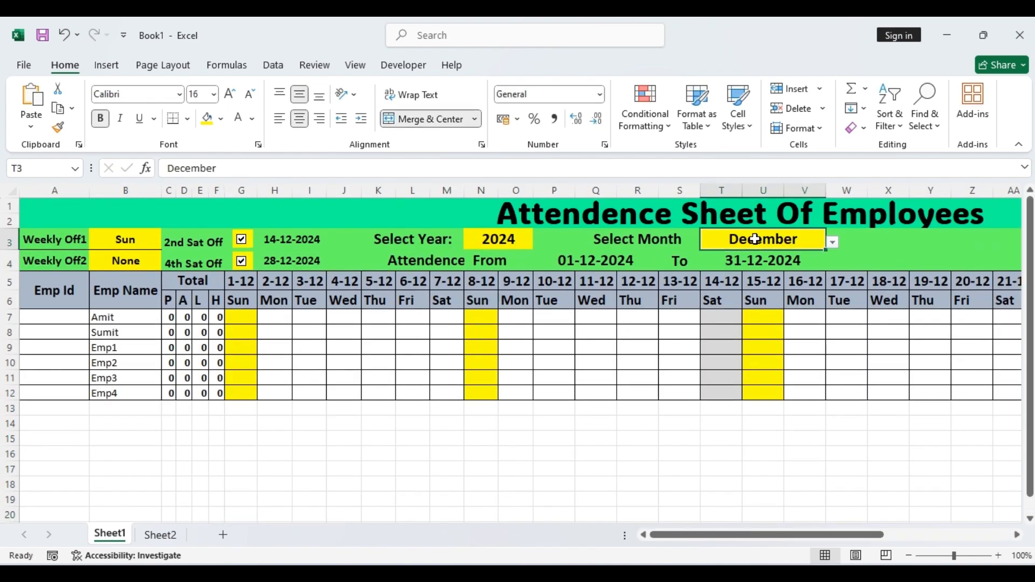
left_click(833, 243)
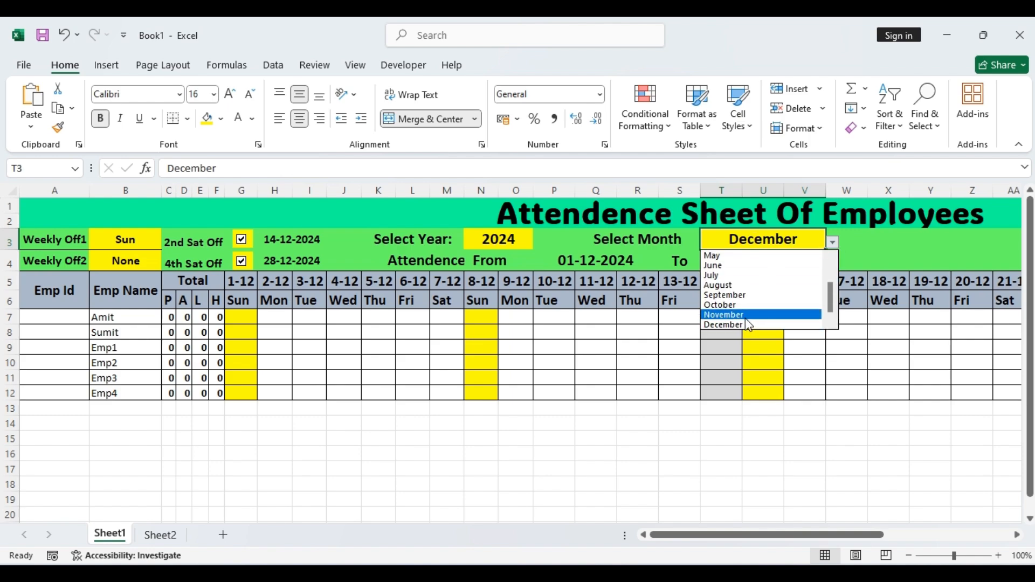
left_click(744, 306)
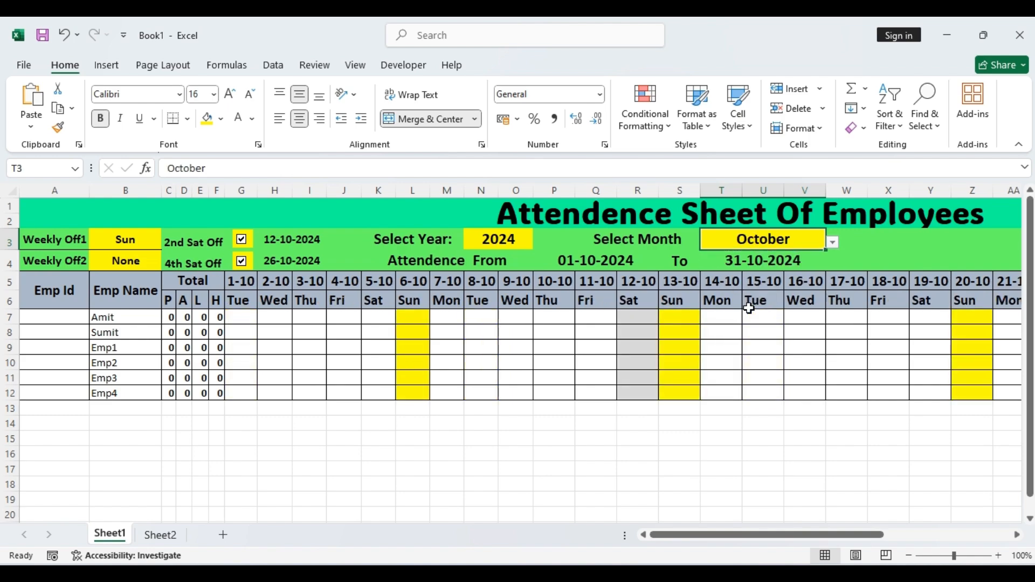
- Enter the Emp Id numbers 1 to 6 in A7:A12
left_click(57, 317)
type("1")
key("Return")
type("2")
key("Return")
type("3")
key("Return")
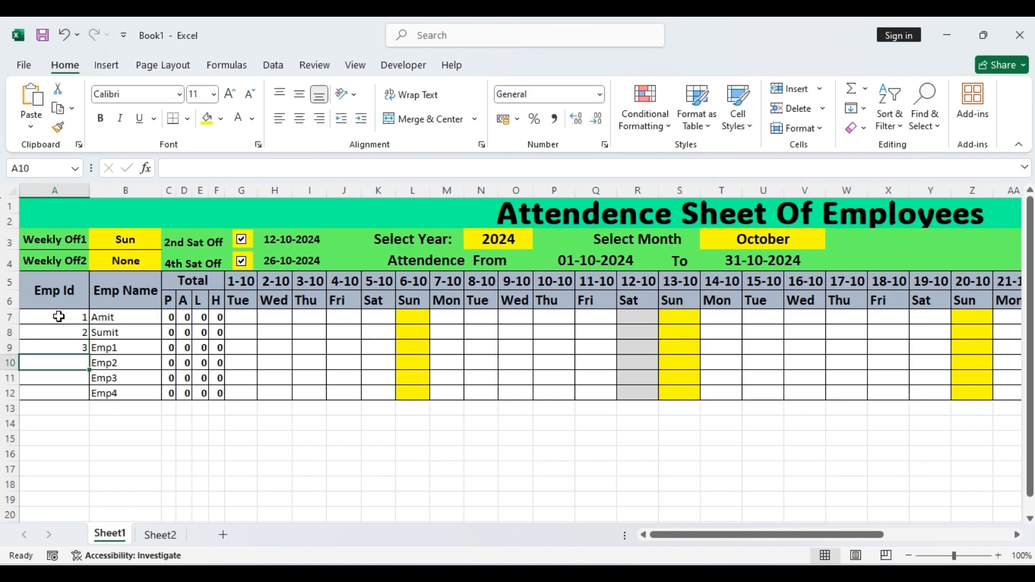
type("4")
key("Return")
type("5")
key("Return")
type("6")
key("Return")
- Centre and bold the contents of the employee rows starting at A7, including the IDs and names
left_click_drag(58, 316, 927, 499)
left_click_drag(960, 536, 426, 539)
left_click(302, 116)
left_click(100, 118)
left_click(81, 391)
- Set A5:F21, covering the employee columns and the code totals, as the print area
left_click_drag(58, 258, 216, 500)
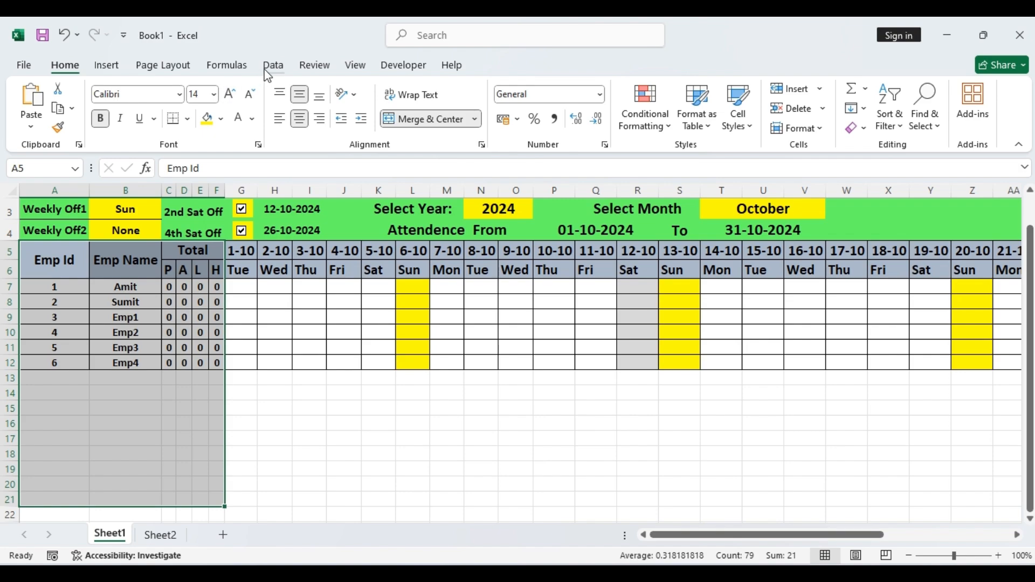
left_click(268, 67)
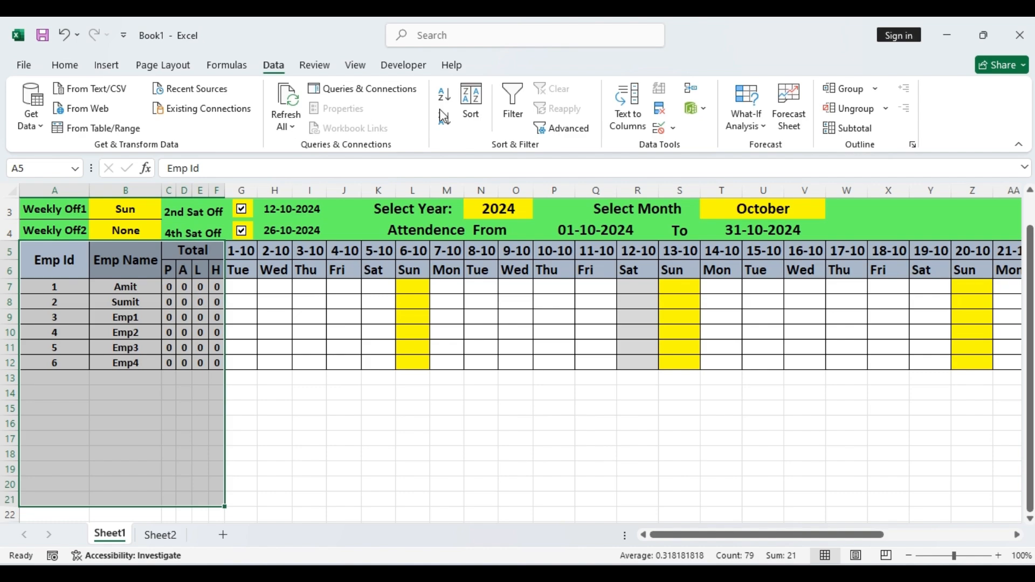
left_click(167, 69)
left_click(262, 115)
left_click(285, 146)
- Fill Emp4 down to B21 and extend the Emp Id series to 15 in A21
left_click_drag(132, 358, 124, 496)
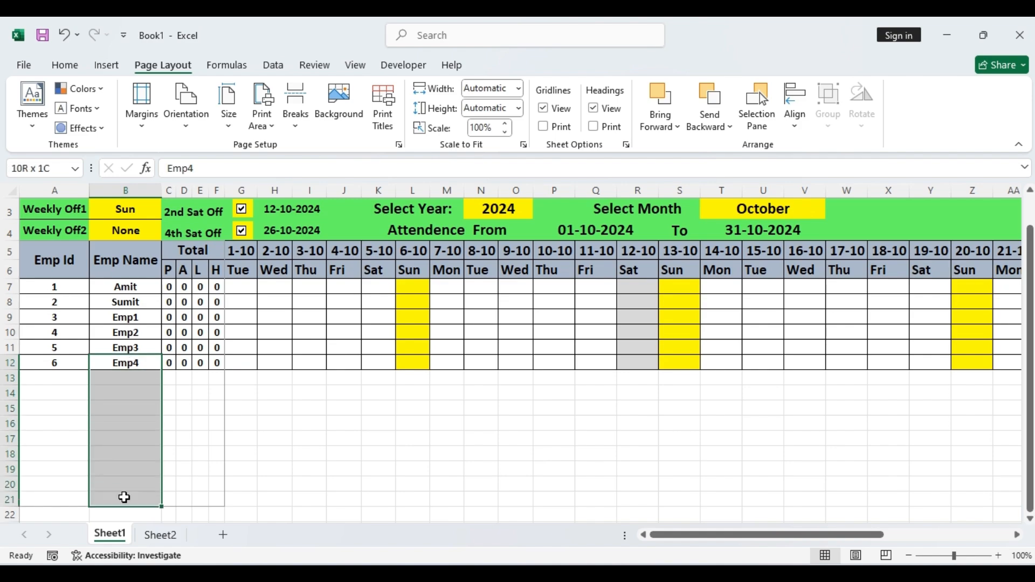
key("ctrl+d")
left_click(60, 363)
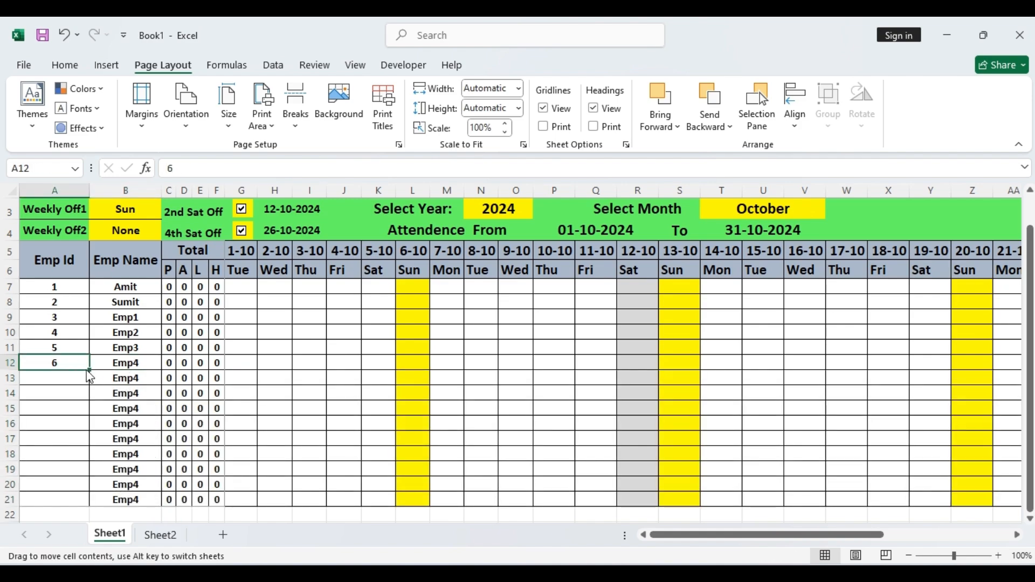
left_click_drag(54, 347, 87, 509)
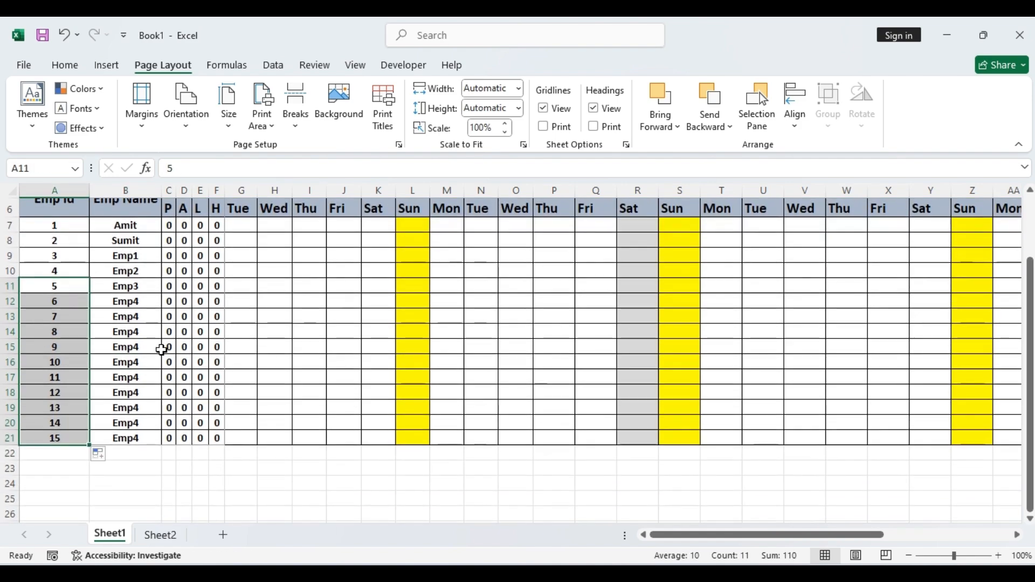
- Check the print preview of the employee and totals area, then return to the sheet
scroll(87, 486, "down", 1)
scroll(58, 283, "up", 2)
left_click_drag(58, 291, 105, 393)
left_click(24, 65)
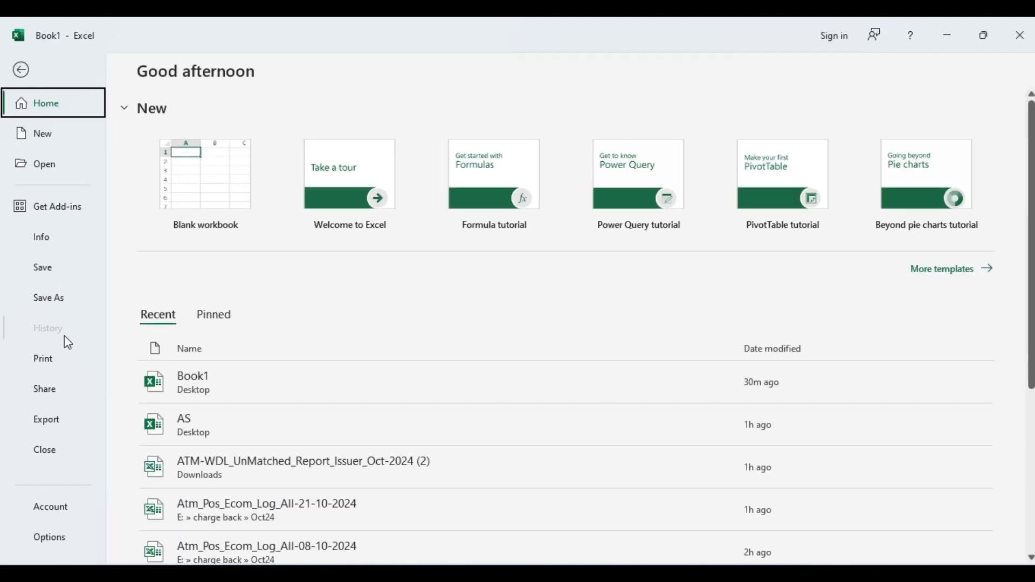
left_click(59, 359)
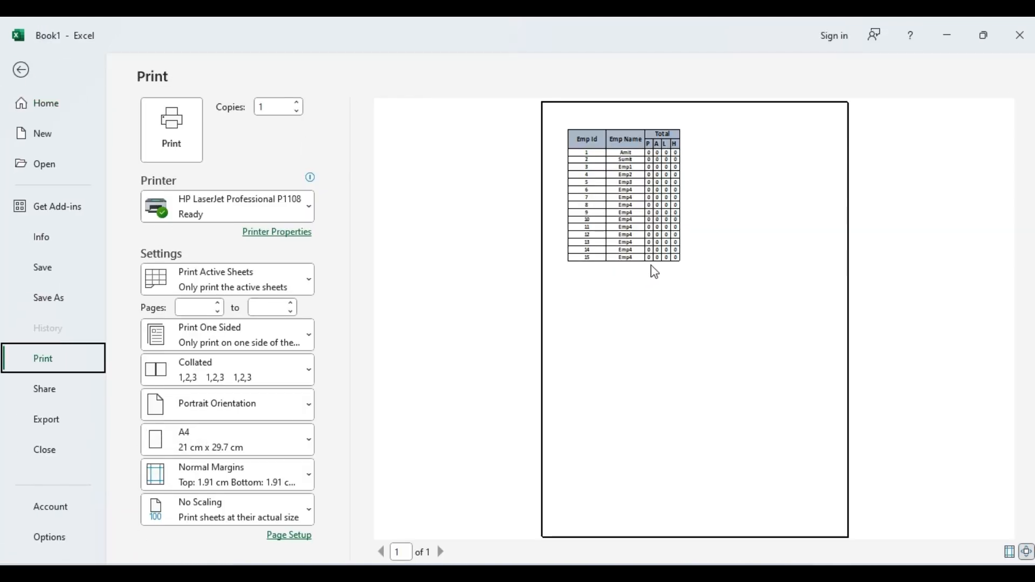
left_click(21, 70)
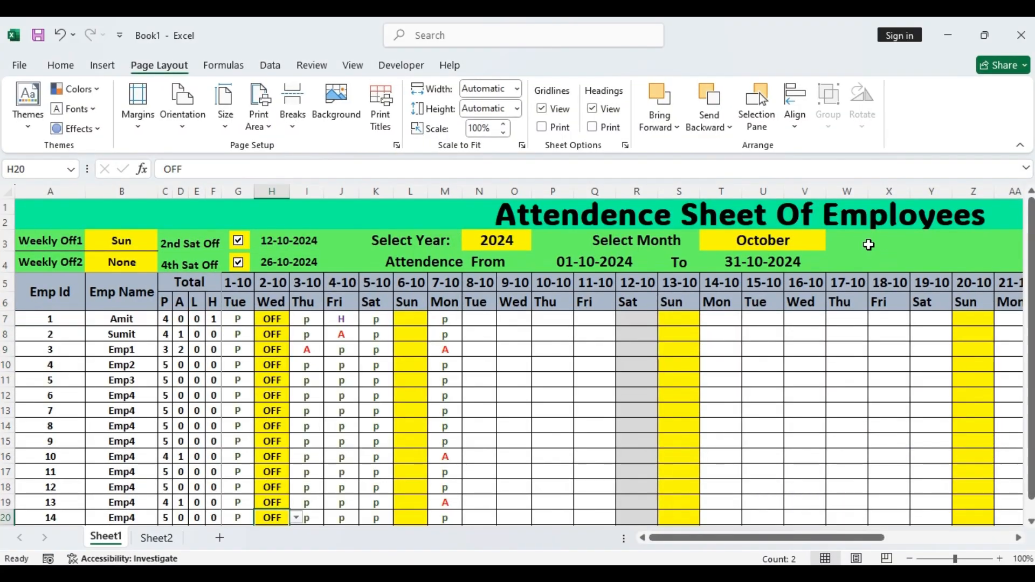
- Start a code legend with P: in X3 and PRESENT in the merged and centred cells Y3:Z3
left_click(863, 241)
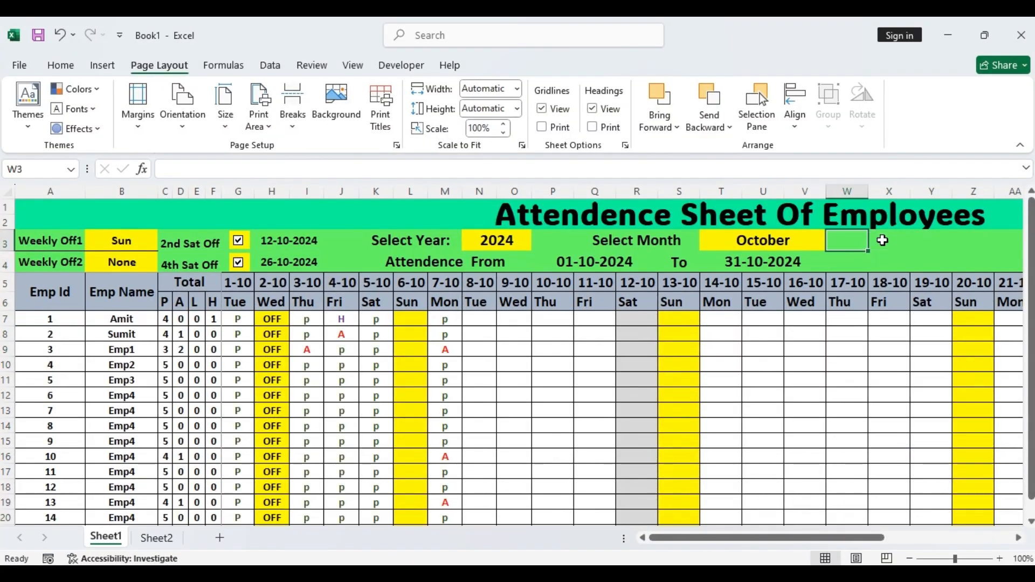
left_click(885, 246)
type("P")
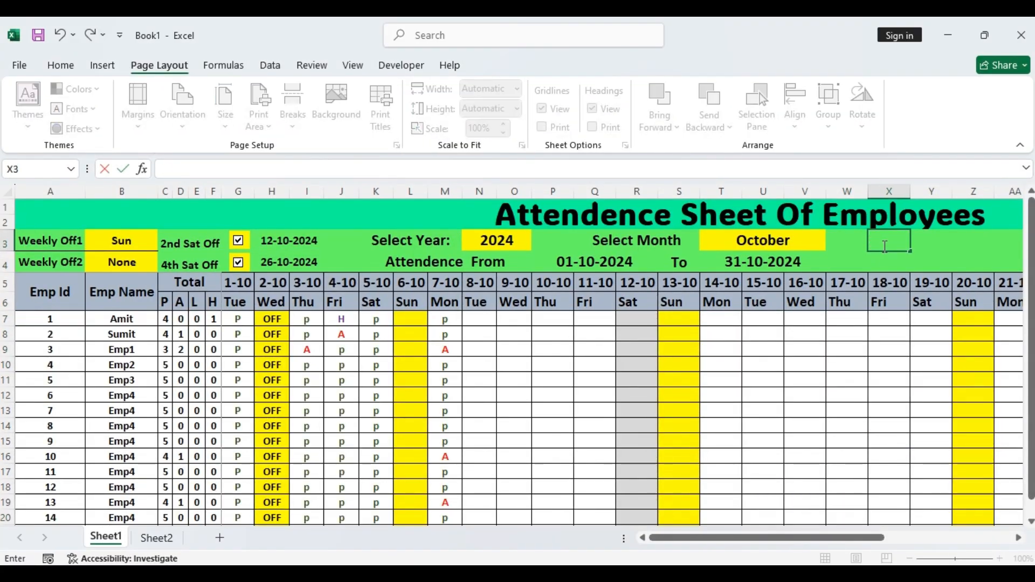
type(":")
left_click_drag(914, 251, 963, 241)
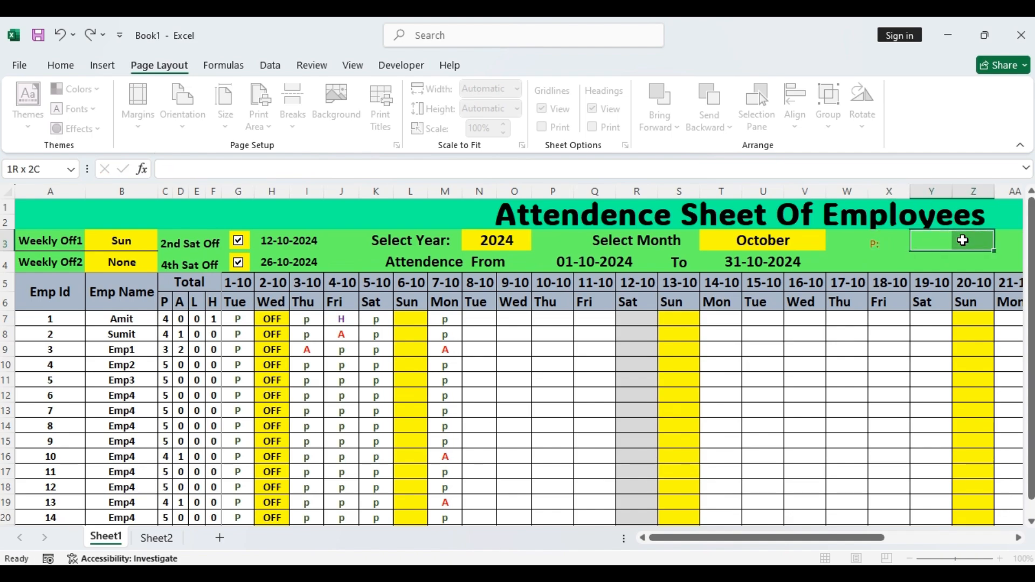
left_click_drag(898, 537, 946, 538)
left_click(61, 65)
left_click(417, 119)
type("pRES")
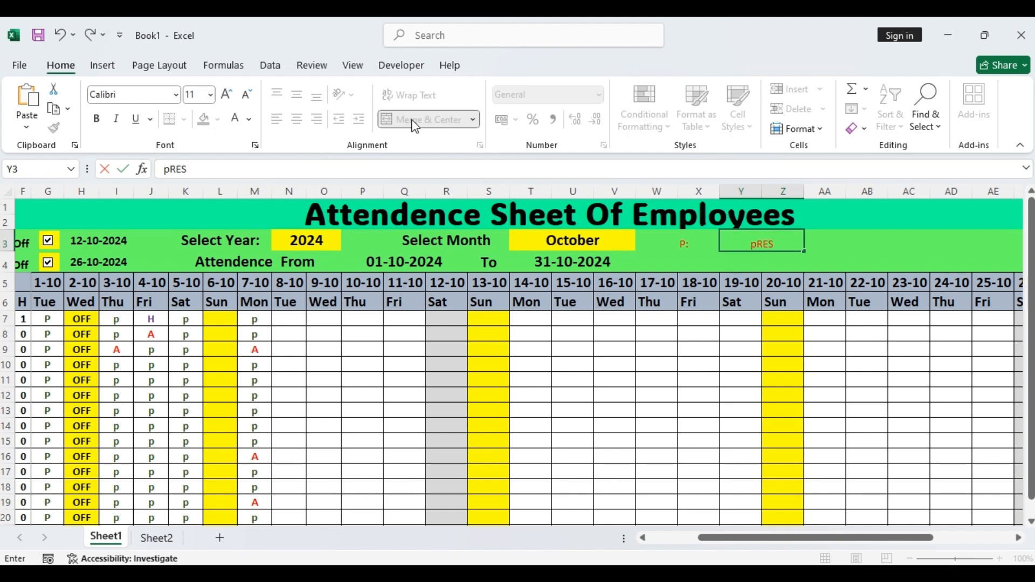
- Enter A in X4 and, beside it, ABSENT in Y4:Z4 merged like the cell above
left_click(706, 268)
type("a")
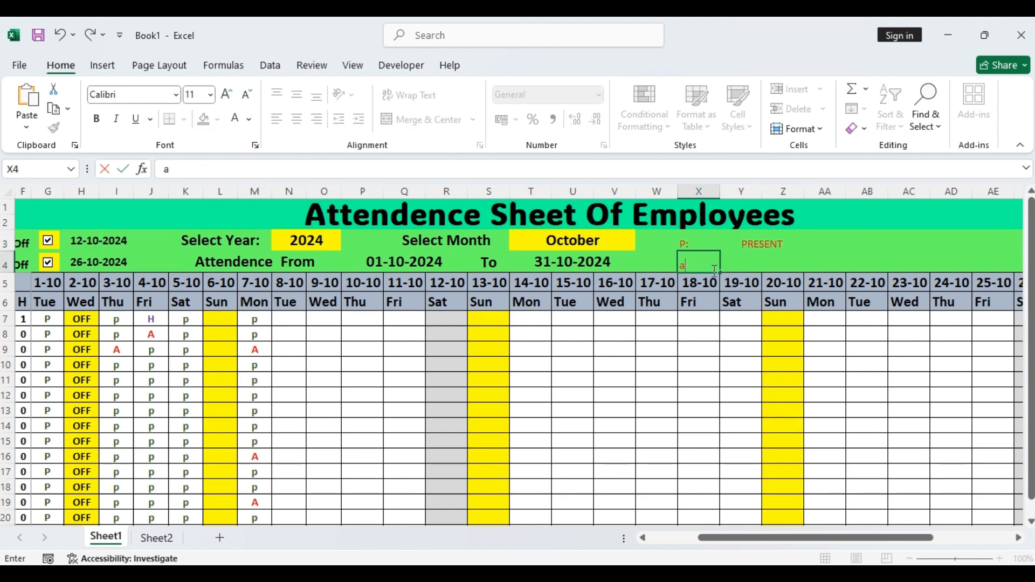
left_click(754, 269)
left_click_drag(758, 245, 765, 264)
key("ctrl+d")
left_click(767, 265)
type("aBS")
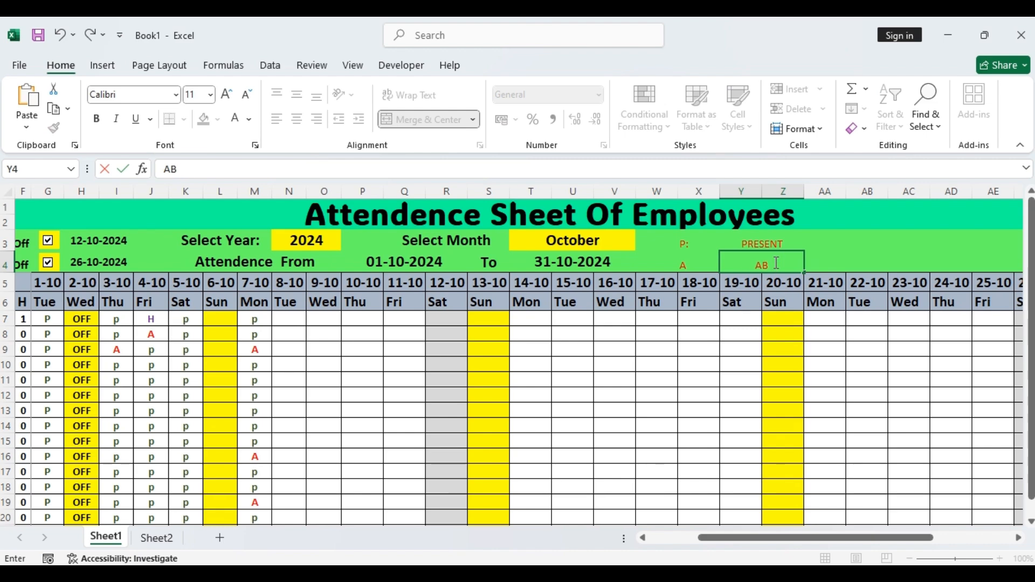
- Add L: in AA3 and LEAVE in the merged and centred cells AB3:AC3
left_click(808, 241)
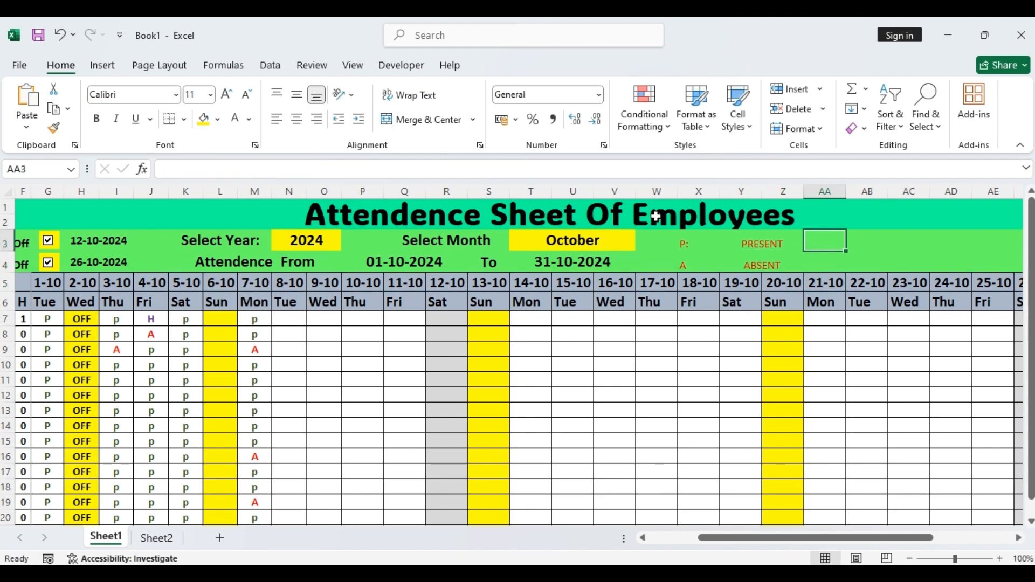
type("L:")
left_click_drag(860, 241, 897, 238)
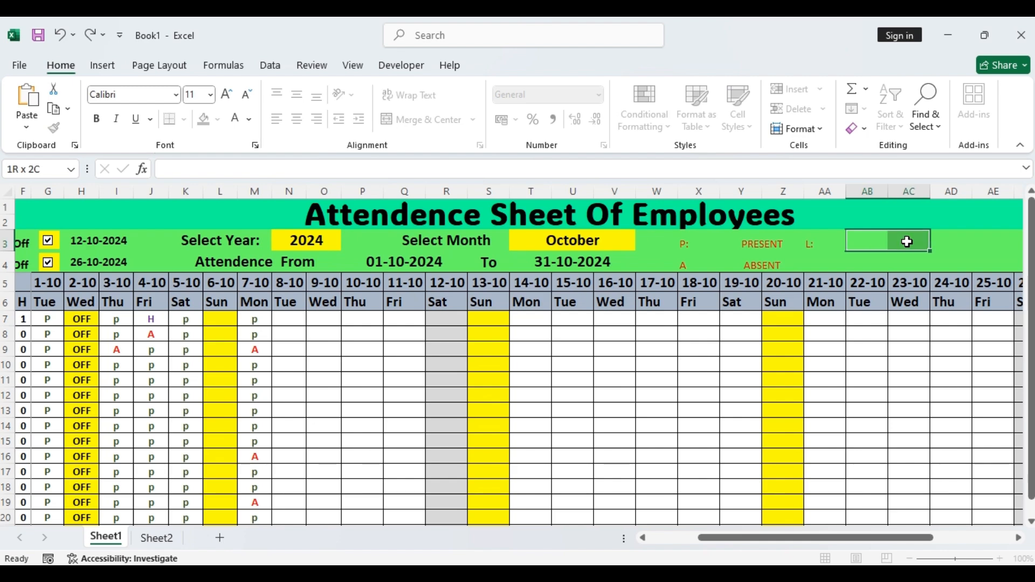
left_click(423, 119)
type("lEAVE")
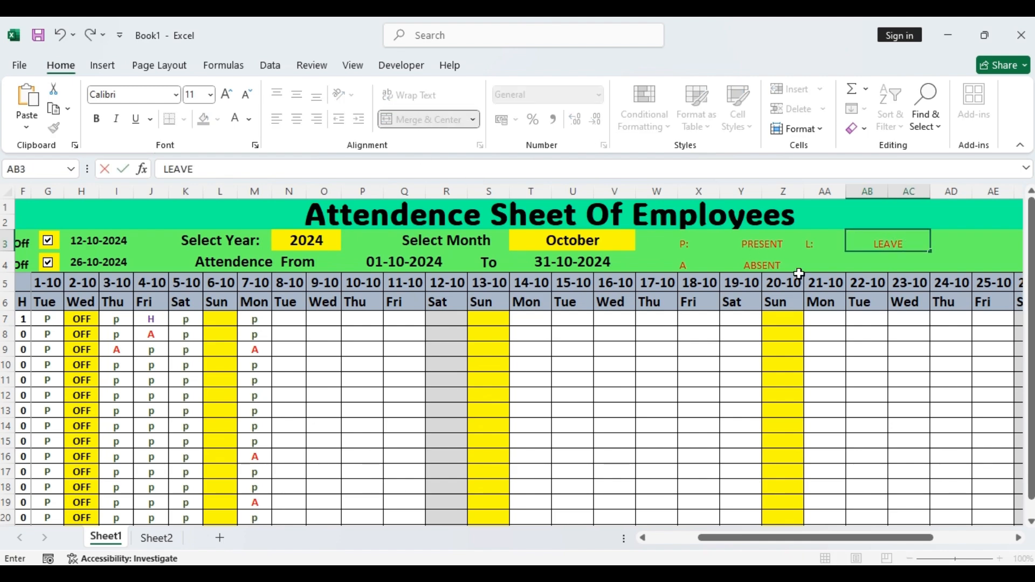
- Enter H: in AA4 and HALF DAY in AB4:AC4 merged like the cell above
left_click(816, 267)
type("H")
left_click_drag(898, 266, 884, 264)
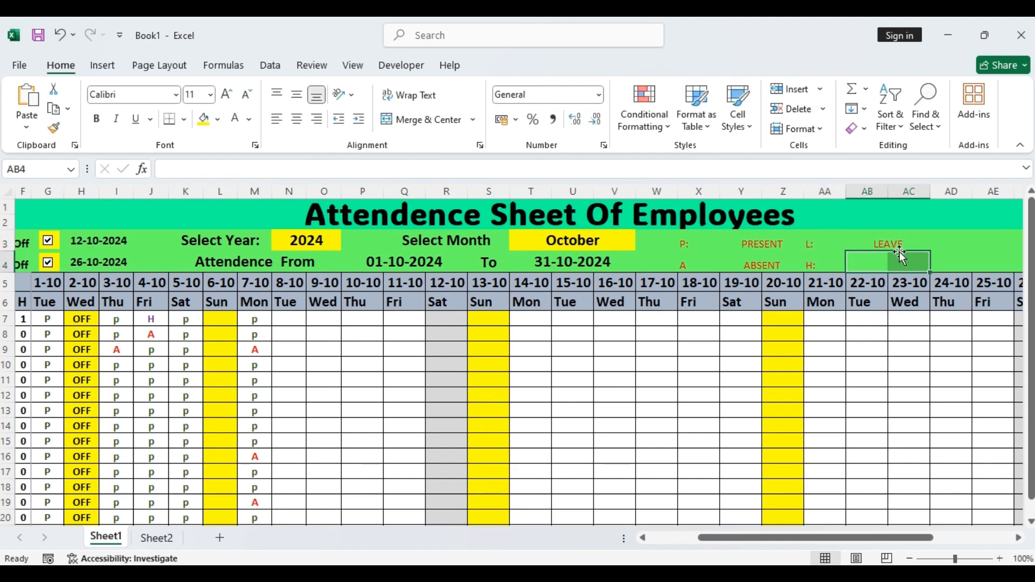
key("ctrl+d")
left_click(898, 265)
type("hAL")
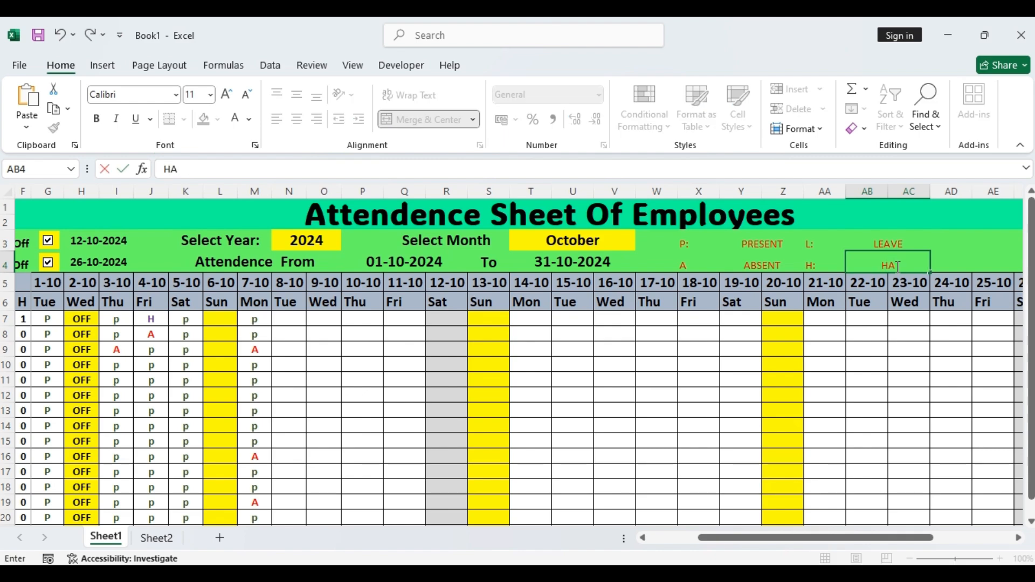
left_click(867, 365)
- Make all the legend cells in X3:AC4 bold and black with font size 14
left_click(699, 243)
left_click(731, 244, "ctrl")
left_click(822, 243, "ctrl")
left_click(879, 243, "ctrl")
left_click(883, 263, "ctrl")
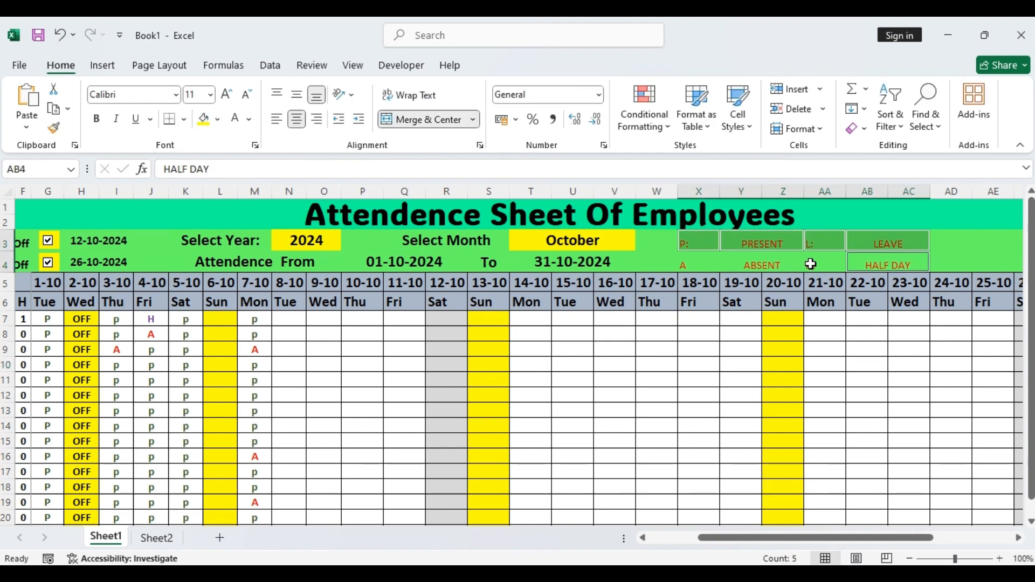
left_click(824, 264, "ctrl")
left_click(762, 265, "ctrl")
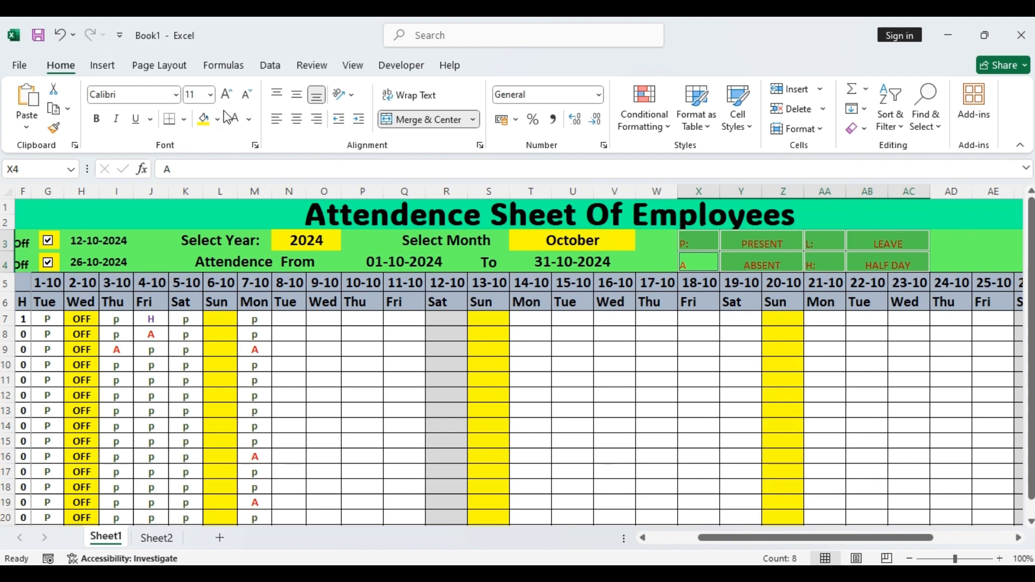
left_click(249, 119)
left_click(252, 215)
left_click(228, 96)
left_click(228, 96)
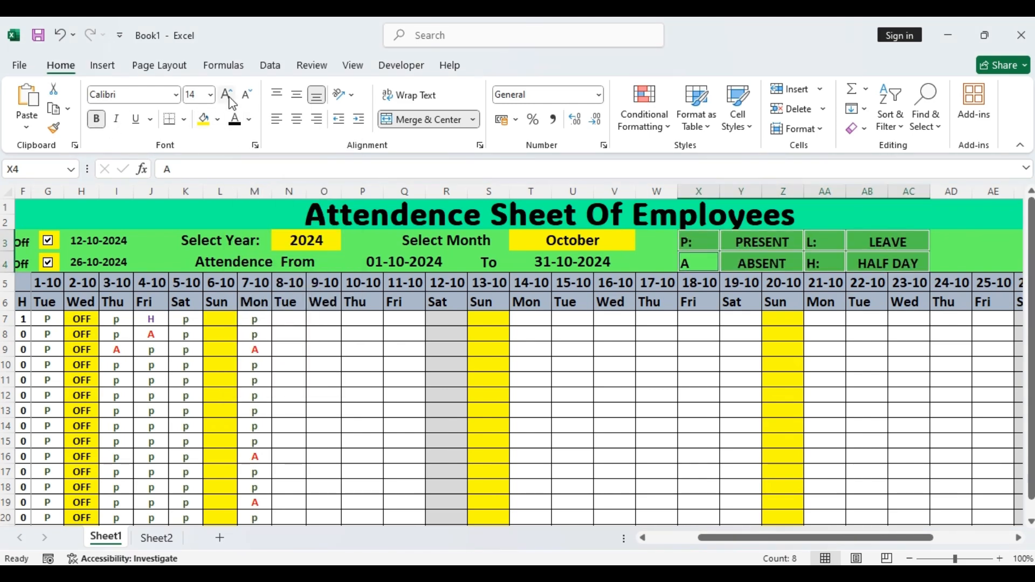
- Centre the legend cells horizontally and vertically and reduce their font size to 12
left_click(297, 120)
left_click(297, 97)
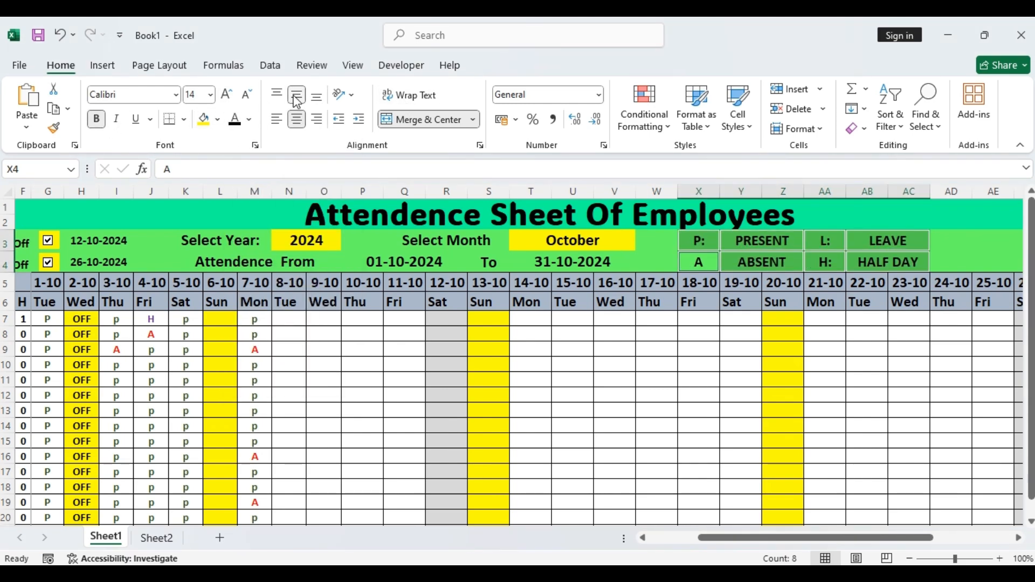
left_click(247, 96)
- Colour the legend's P: label in X3 dark green and the A label in X4 red
left_click(700, 235)
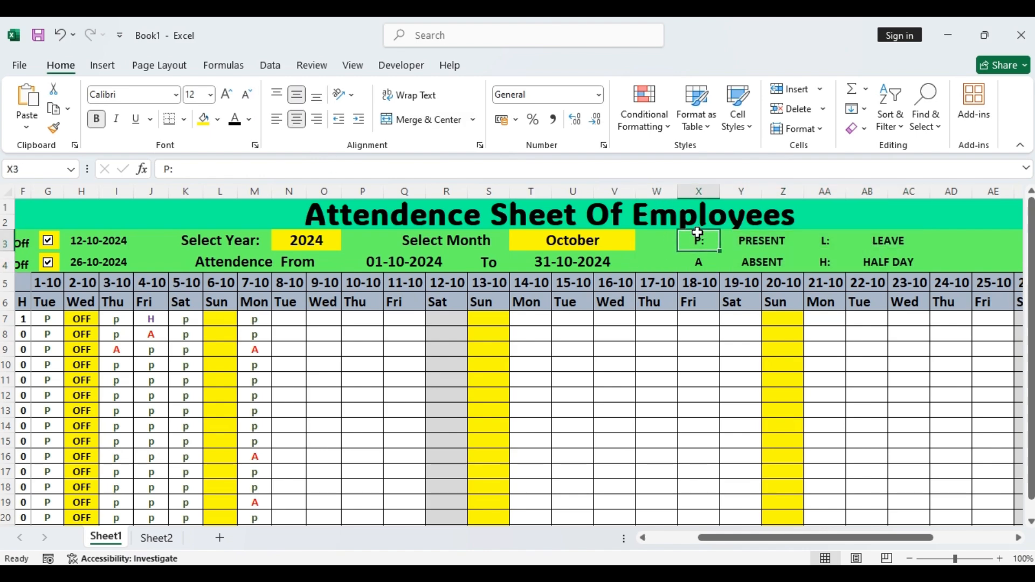
left_click(249, 120)
left_click(351, 276)
left_click(783, 365)
left_click(687, 264)
left_click(250, 120)
left_click(252, 319)
left_click(742, 440)
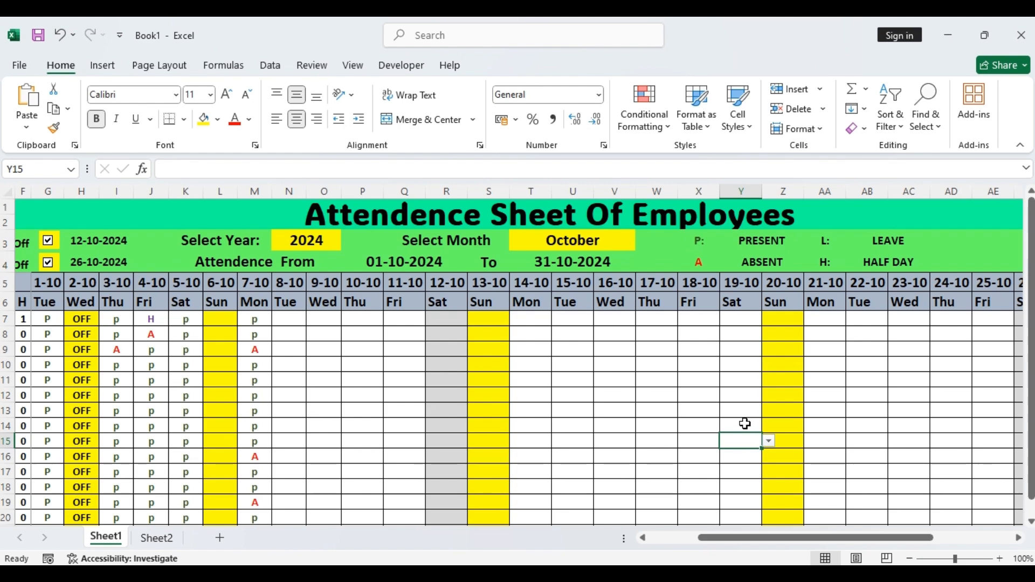
- Colour the legend's L: label in AA3 dark gold and the H: label in AA4 purple
left_click(826, 241)
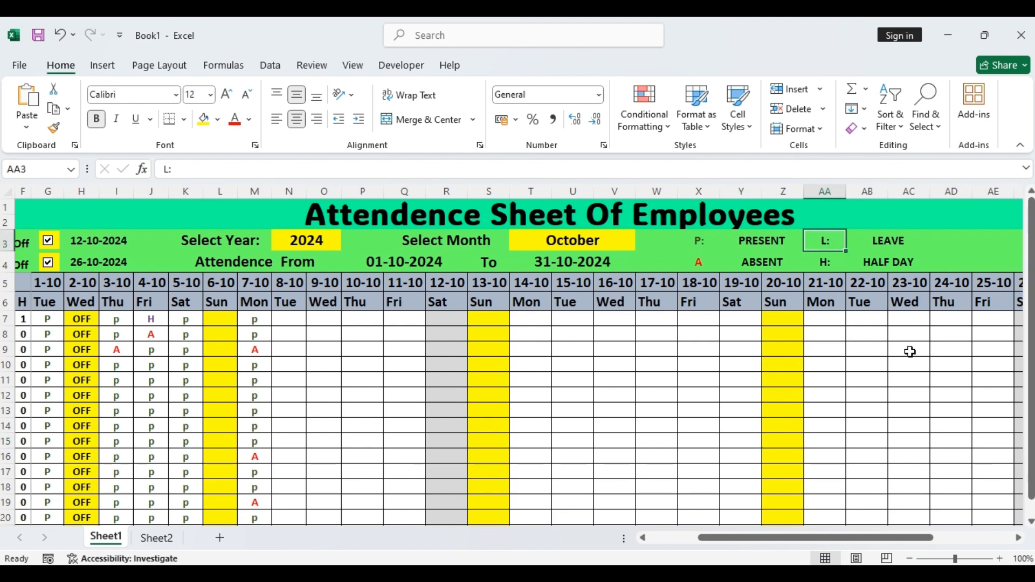
left_click(249, 120)
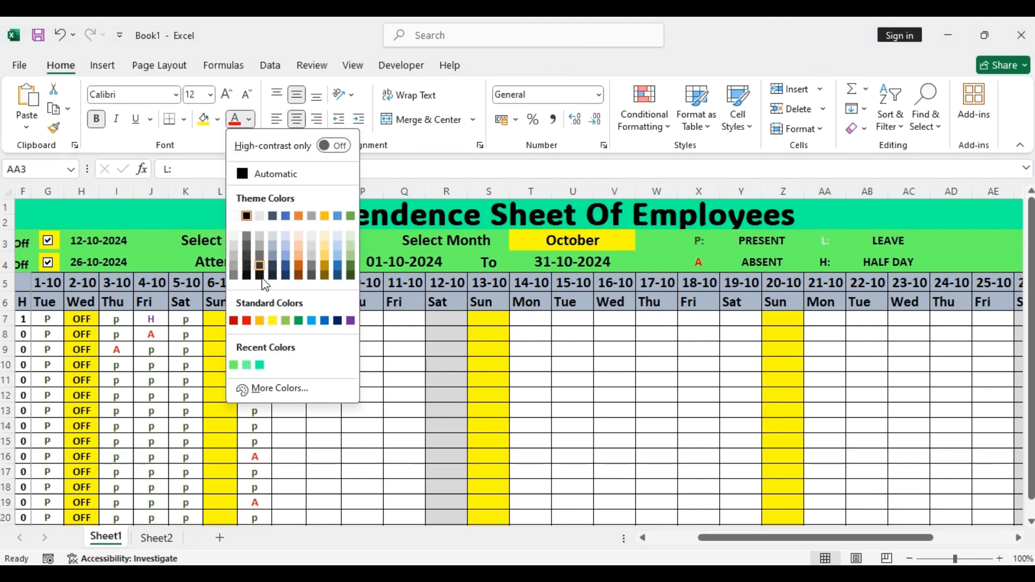
left_click(326, 280)
key("Return")
left_click(249, 120)
left_click(351, 320)
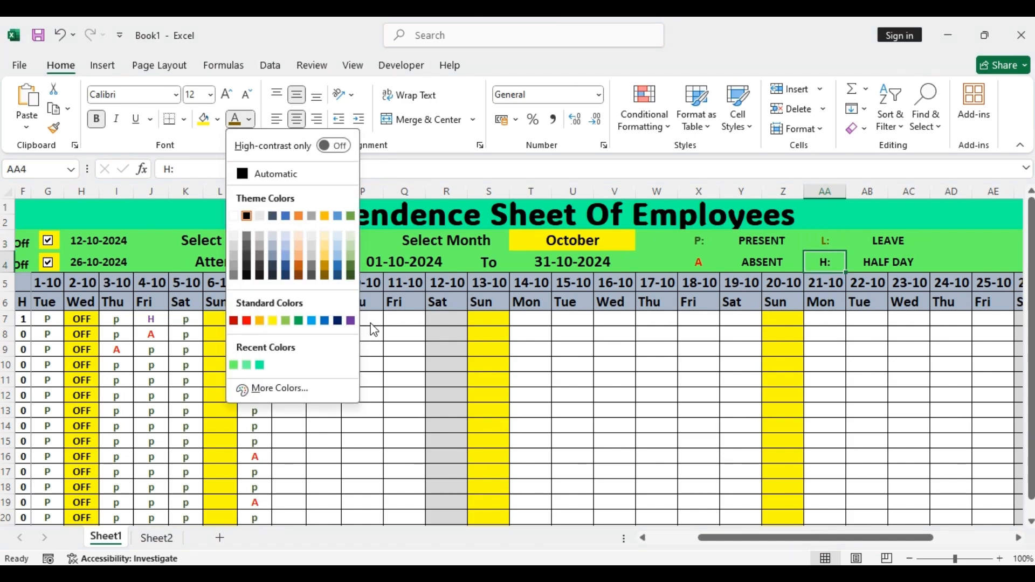
left_click(410, 397)
left_click(706, 245)
left_click_drag(706, 244, 850, 269)
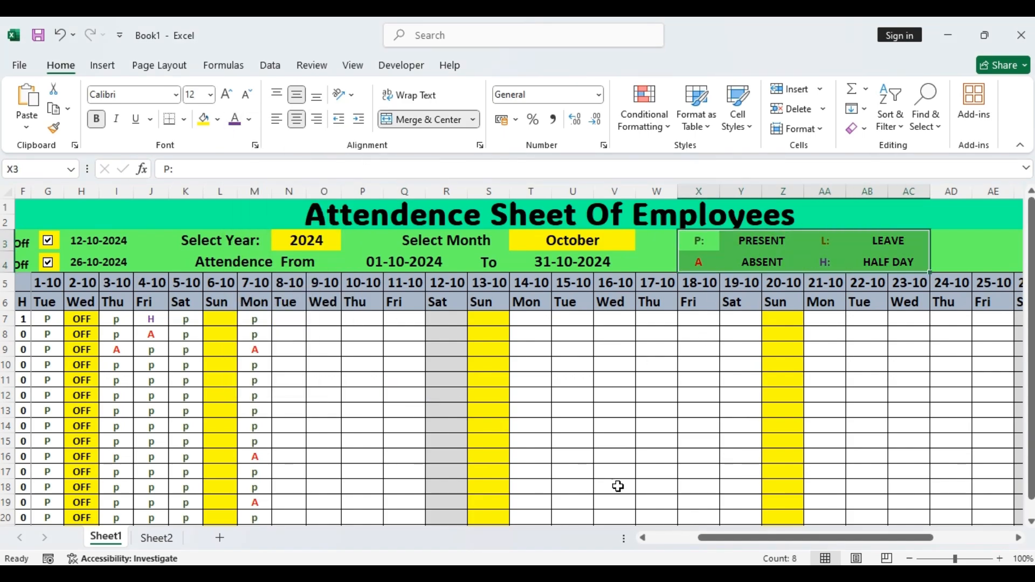
left_click(615, 457)
- Mark P for 8-10 in column N for all employees down to Emp Id 14 and H for Emp Id 15
left_click_drag(768, 537, 698, 537)
left_click(486, 321)
left_click(503, 319)
left_click(482, 332)
left_click_drag(480, 320, 481, 487)
key("ctrl+d")
left_click(480, 503)
left_click(503, 504)
left_click(480, 543)
- Mark leave (L) for 9-10 for Emp Id 6 and Emp Id 3
left_click(523, 377)
left_click(523, 366)
left_click(538, 366)
left_click(521, 398)
left_click(592, 335)
left_click(522, 315)
left_click(538, 319)
left_click(518, 350)
- Mark Emp Ids 1 and 2 as present (P) for 9-10
left_click(519, 291)
left_click(538, 289)
left_click(519, 302)
left_click(563, 334)
left_click_drag(519, 291, 519, 305)
key("ctrl+d")
- Mark P for 9-10 for Emp Ids 4 and 5 and for Emp Ids 7 to 15 in O13:O21
left_click(520, 334)
left_click(538, 334)
left_click(523, 348)
left_click(538, 350)
left_click(527, 362)
left_click(522, 380)
left_click(538, 380)
left_click(520, 393)
left_click_drag(519, 380, 516, 501)
key("ctrl+d")
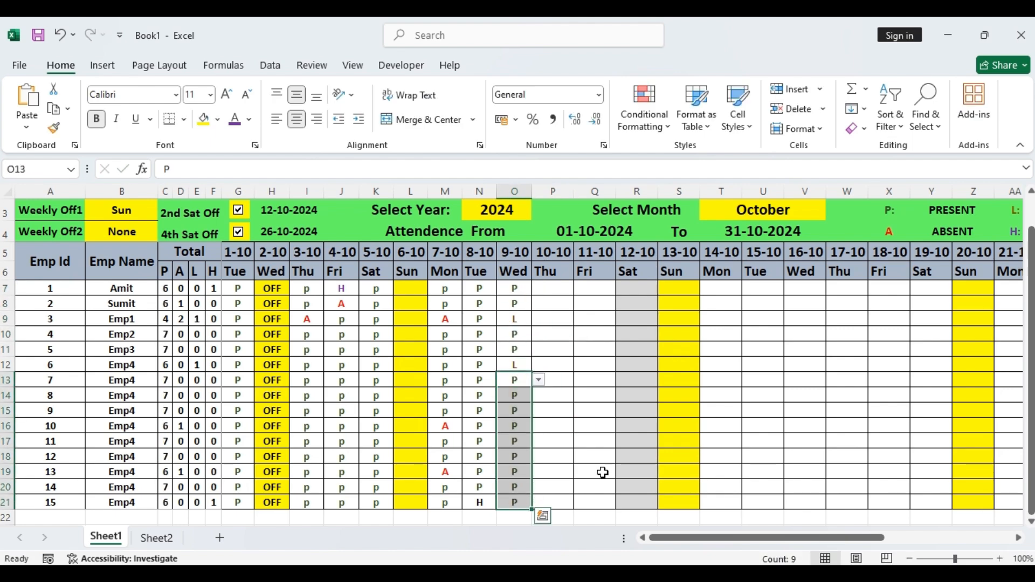
left_click(593, 413)
scroll(626, 417, "up", 1)
scroll(628, 420, "down", 1)
left_click_drag(851, 537, 549, 534)
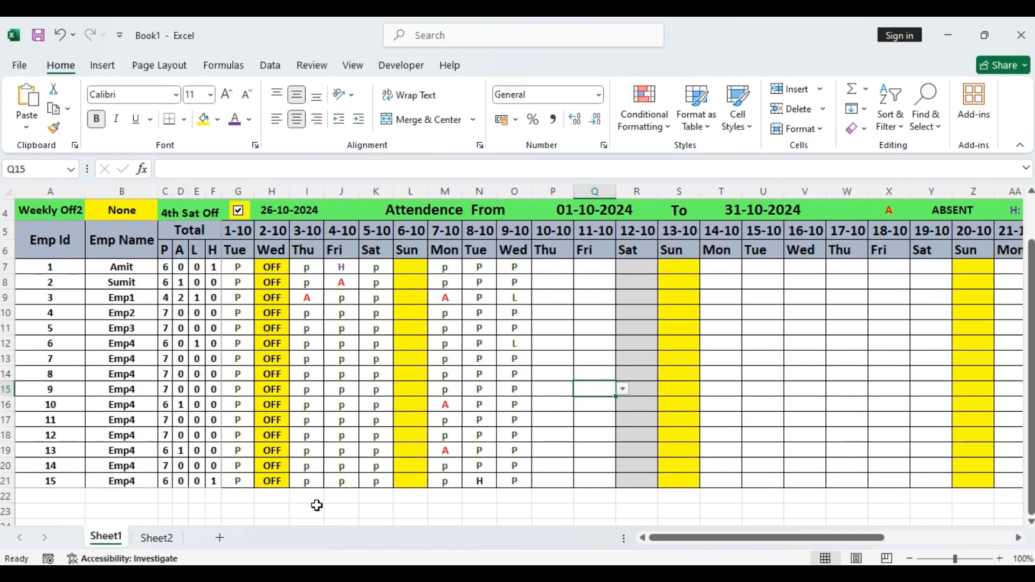
scroll(335, 491, "up", 1)
scroll(335, 491, "down", 1)
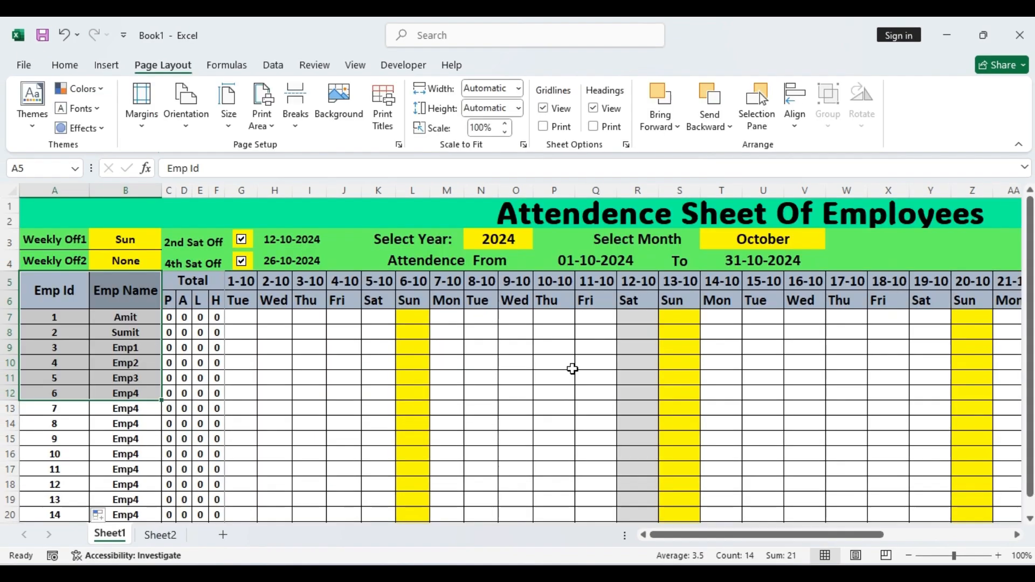
- Mark P for 1-10 in G7:G20 and L for 2-10 for Emp Id 4 in H10
left_click(561, 364)
left_click(241, 317)
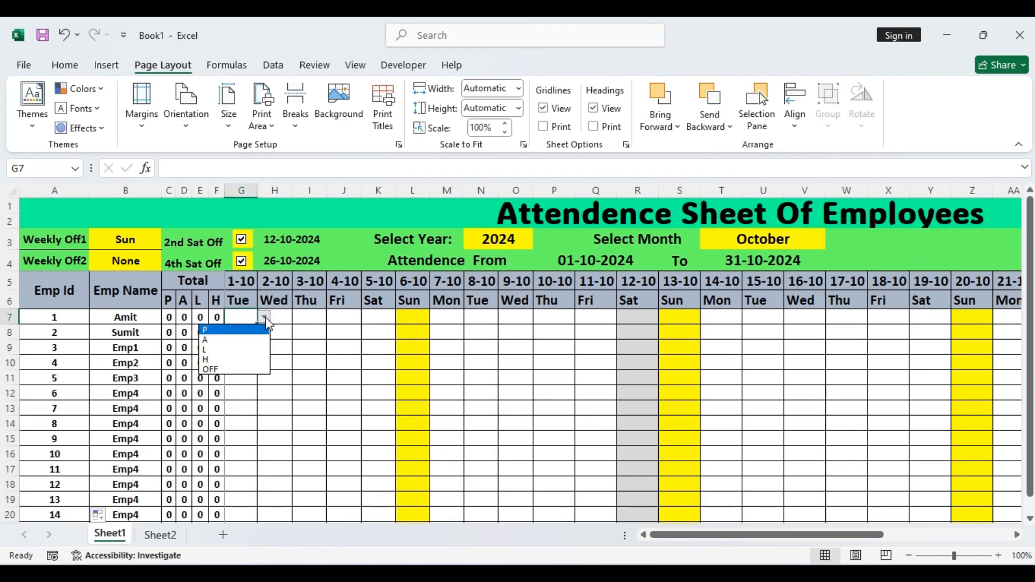
type("P")
left_click(274, 362)
type("L")
left_click(241, 317)
left_click_drag(257, 325, 254, 515)
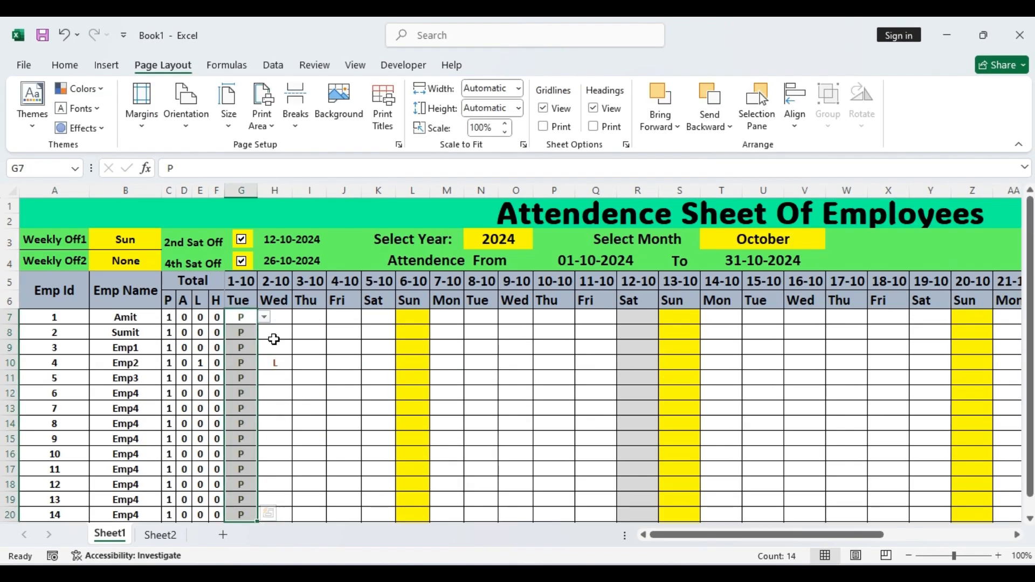
- Mark all employees other than Emp Id 4 as present for 2-10 down to H20
left_click(276, 318)
left_click(298, 320)
left_click(276, 329)
left_click(275, 379)
left_click_drag(292, 324, 288, 510)
type("p")
key("Return")
key("ctrl+d")
- Mark Emp Id 3 as absent (A) for 3-10
left_click(315, 344)
left_click(319, 349)
type("A")
left_click(318, 396)
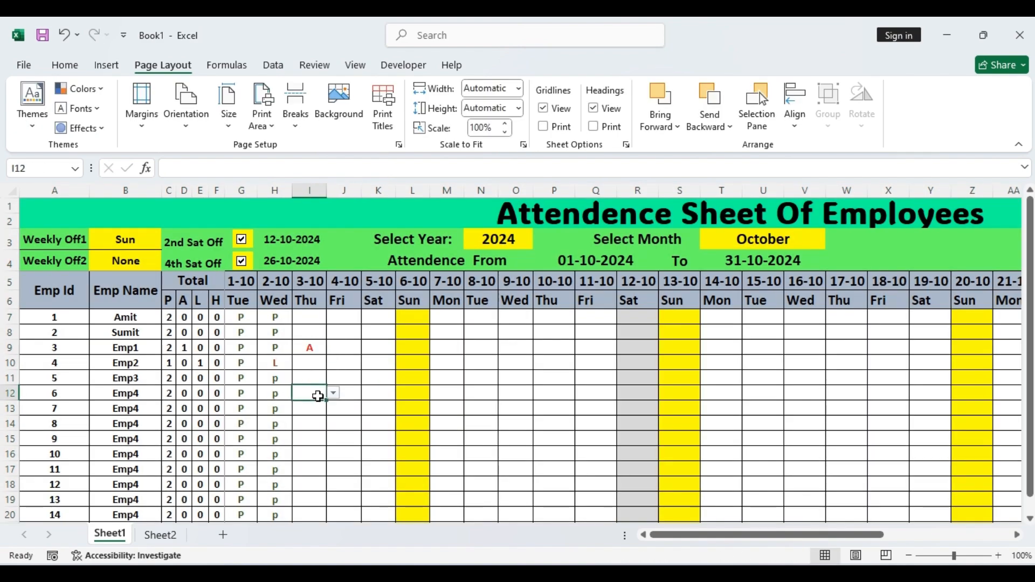
- Enter p for 3-10 in I7, I8 and I10 and fill it down through I20
left_click(314, 320)
type("p")
left_click(321, 333)
type("p")
left_click(317, 367)
type("p")
left_click_drag(317, 379, 316, 516)
key("ctrl+d")
left_click(475, 381)
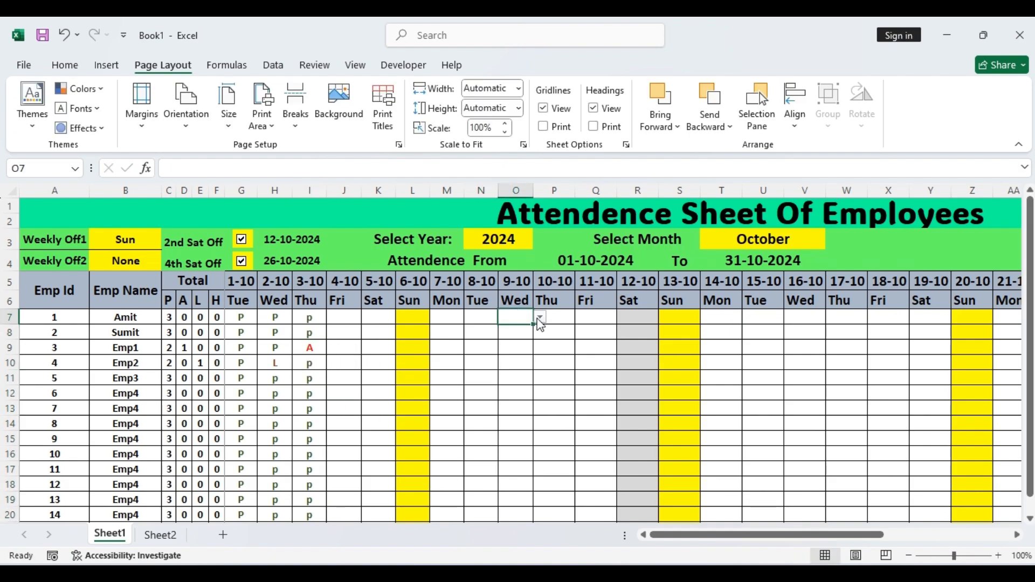
- Mark 2-10 as OFF for every employee in H7:H20
left_click(245, 370)
left_click_drag(275, 319, 278, 515)
key("ctrl+d")
left_click(363, 409)
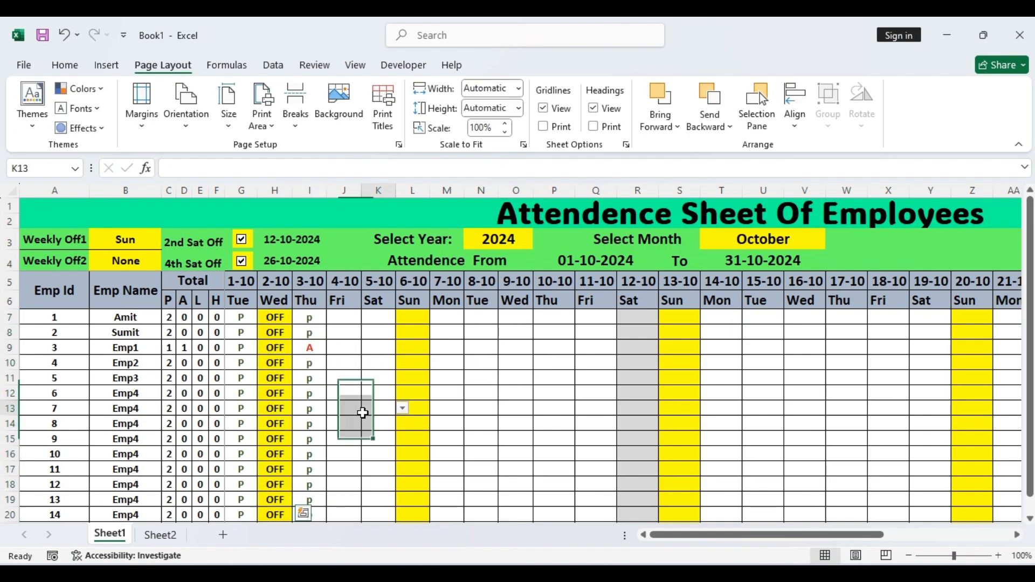
- Mark H for Emp Id 1 and A for Emp Id 2 for 4-10
left_click(342, 319)
left_click(368, 317)
left_click(357, 364)
left_click(345, 333)
left_click(368, 332)
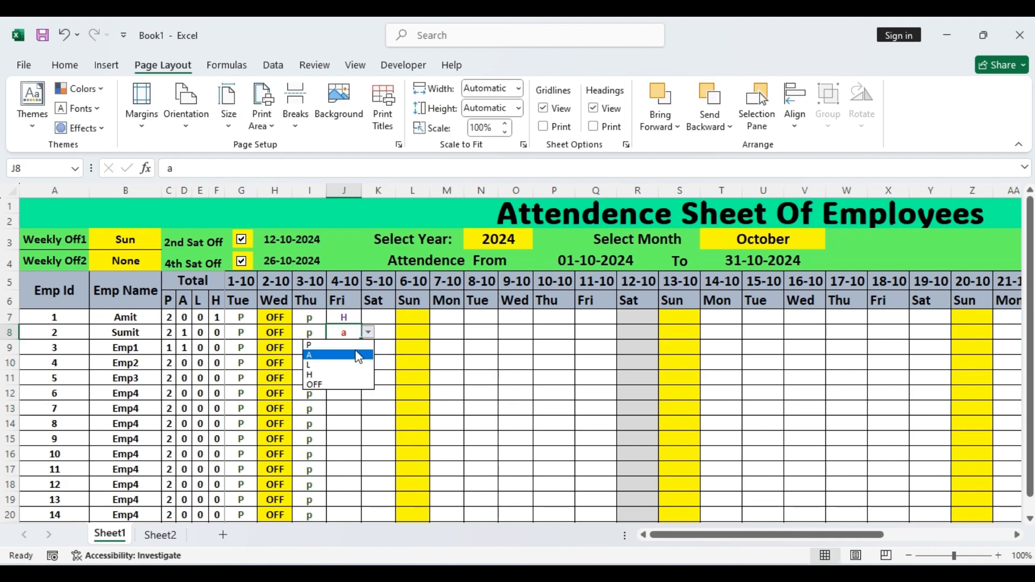
left_click(345, 355)
- Enter p for 4-10 for Emp Id 3 in J9 and fill it down through J20
left_click_drag(347, 333, 357, 514)
left_click(365, 377)
left_click(345, 348)
type("p")
left_click_drag(345, 348, 348, 514)
key("ctrl+d")
left_click(516, 393)
- Enter p for 5-10 in K7 and fill it down through K20
left_click(384, 321)
type("p")
left_click_drag(384, 321, 380, 515)
key("ctrl+d")
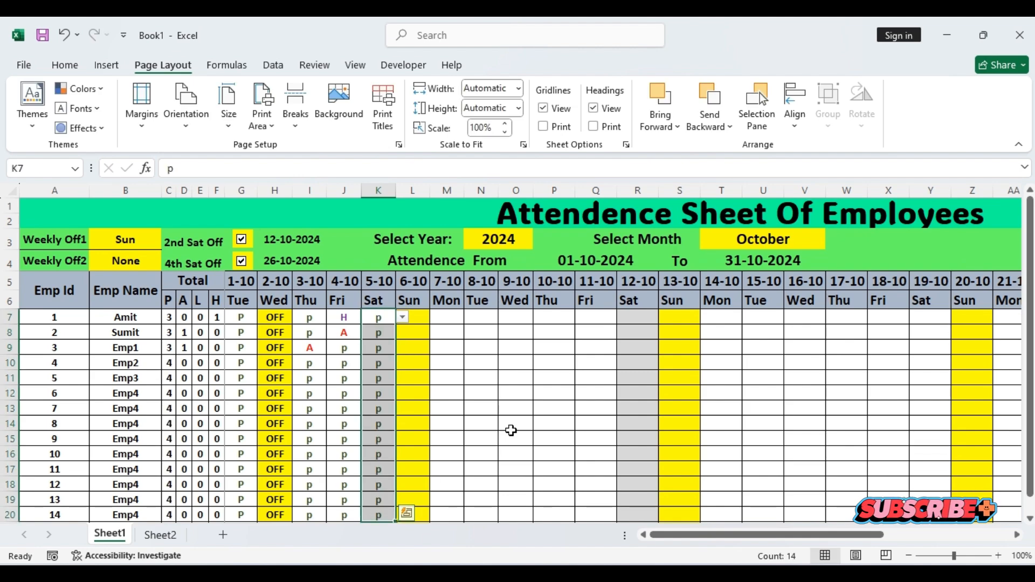
- Mark Emp Ids 3, 10 and 13 as absent (A) for 7-10 in column M
left_click(447, 322)
left_click(457, 349)
type("a")
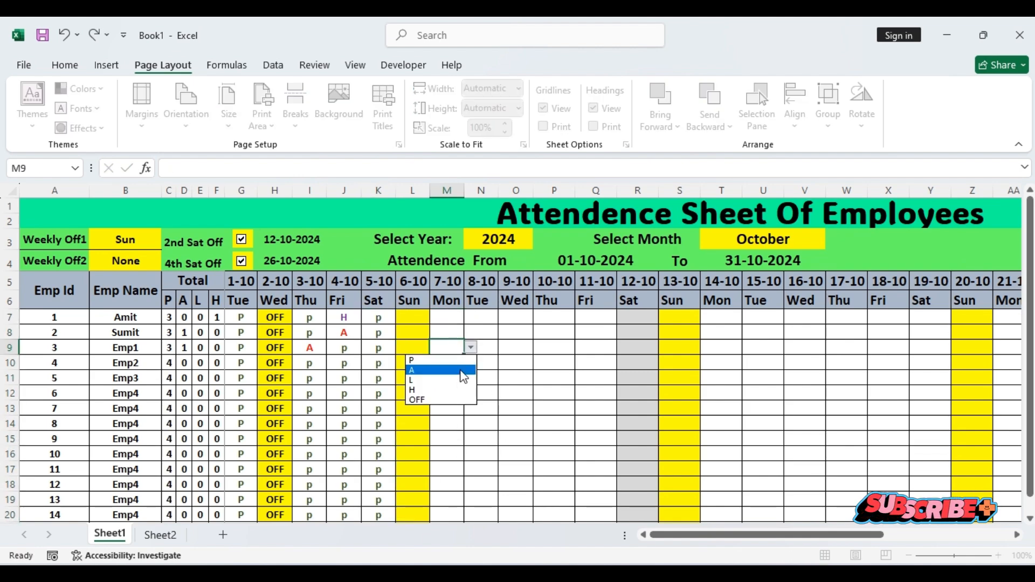
left_click(412, 371)
left_click(447, 454)
left_click(471, 456)
left_click(412, 478)
left_click(447, 500)
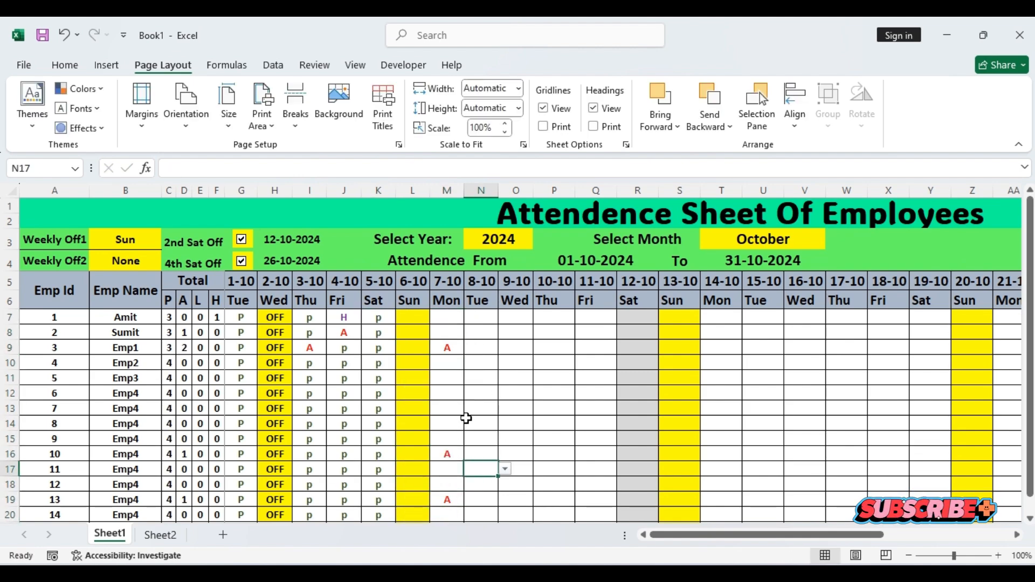
- Fill the 3-10 to 5-10 entries from I20:K20 down to Emp Id 15's row
scroll(469, 416, "down", 1)
left_click_drag(310, 464, 379, 478)
key("ctrl+d")
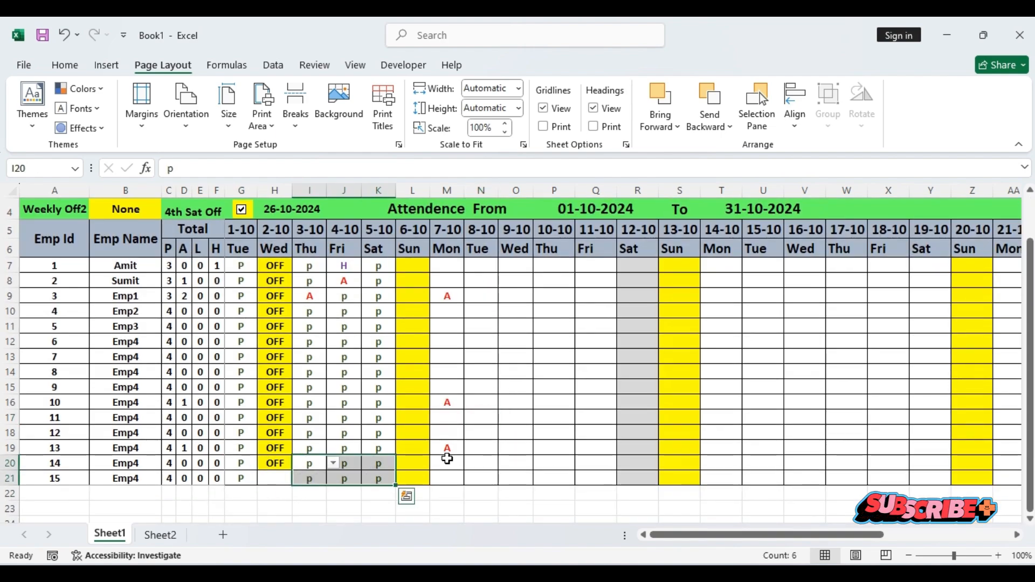
- Enter p for 7-10 for Emp Ids 1 and 2 and for Emp Ids 4 to 9
left_click(447, 479)
type("p")
left_click_drag(450, 266, 452, 433)
key("ctrl+d")
left_click(450, 312)
type("p")
key("ctrl+d")
- Enter p for 7-10 for Emp Ids 11, 12, 14 and 15, and extend the 2-10 OFF entry down to H21
left_click(452, 418)
key("ctrl+d")
left_click(455, 463)
type("p")
key("Return")
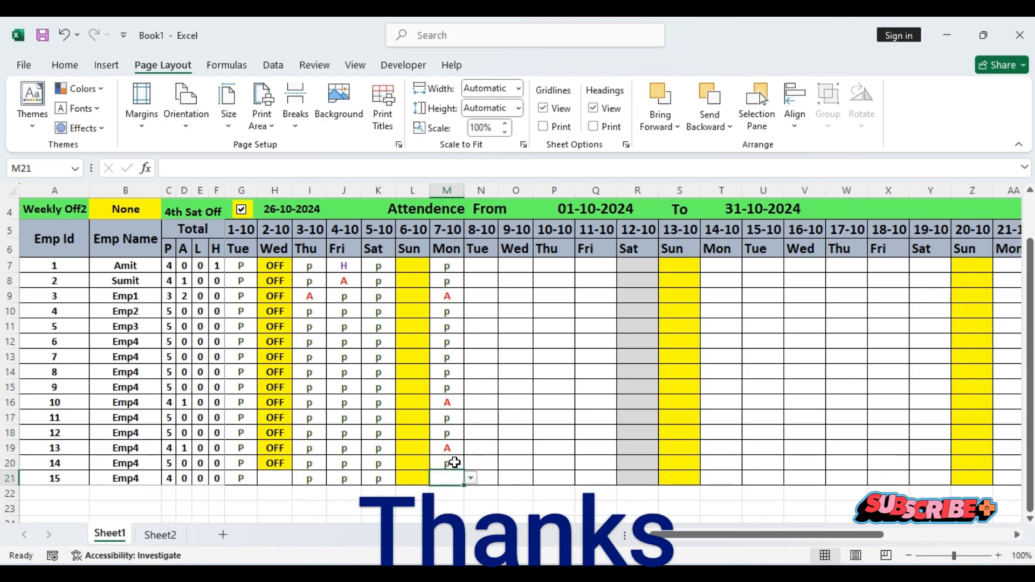
type("p")
left_click(545, 417)
left_click_drag(275, 464, 275, 478)
- Open the print preview of the attendance sheet
scroll(578, 445, "up", 1)
scroll(578, 444, "down", 1)
left_click(20, 68)
left_click(51, 360)
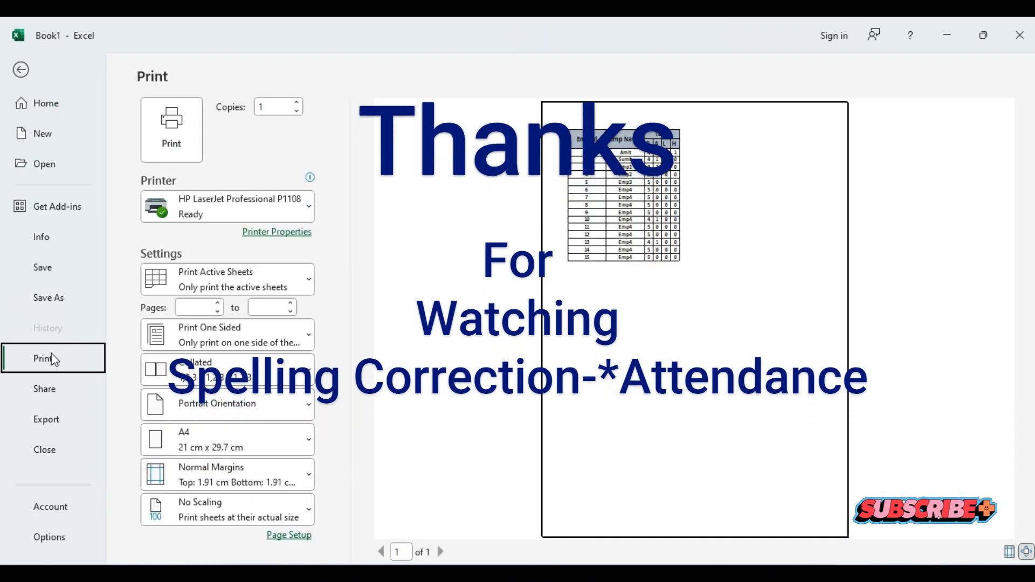